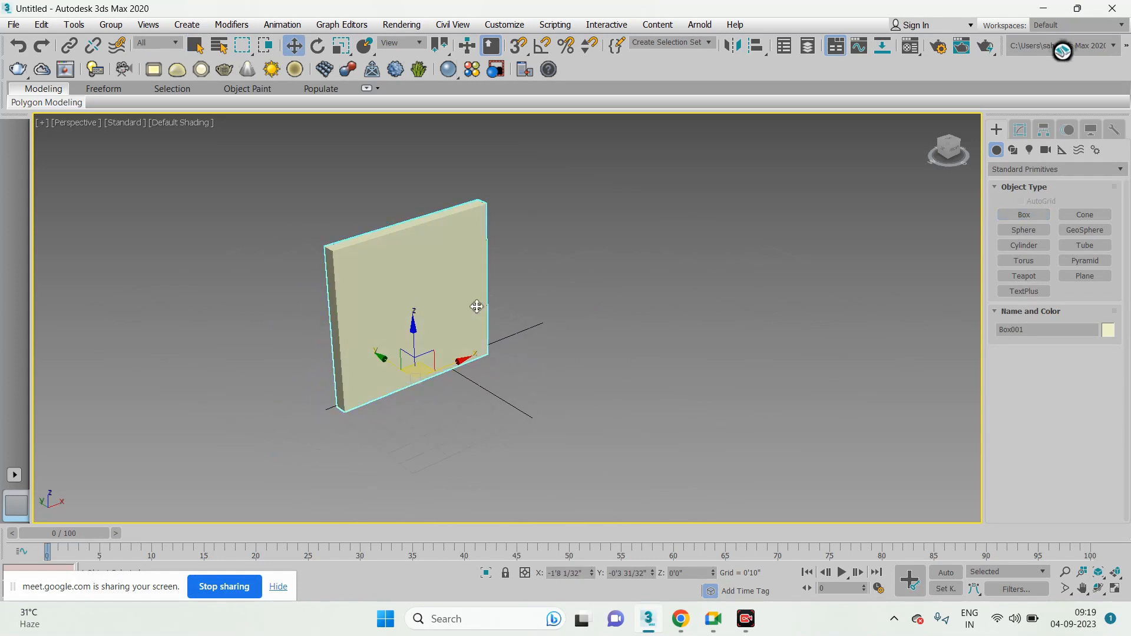
Create a box about 1'1" long, 6'1" wide and 4'7" high in front of the cream panel
left_click(1024, 215)
scroll(420, 353, "up", 3)
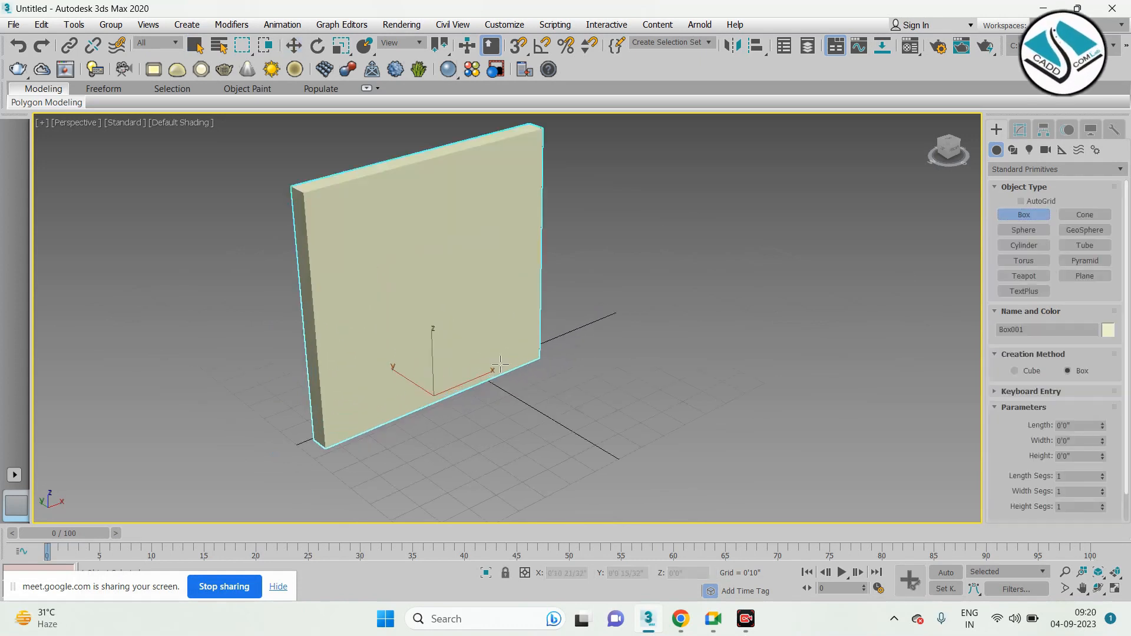
left_click_drag(531, 375, 376, 470)
left_click(404, 342)
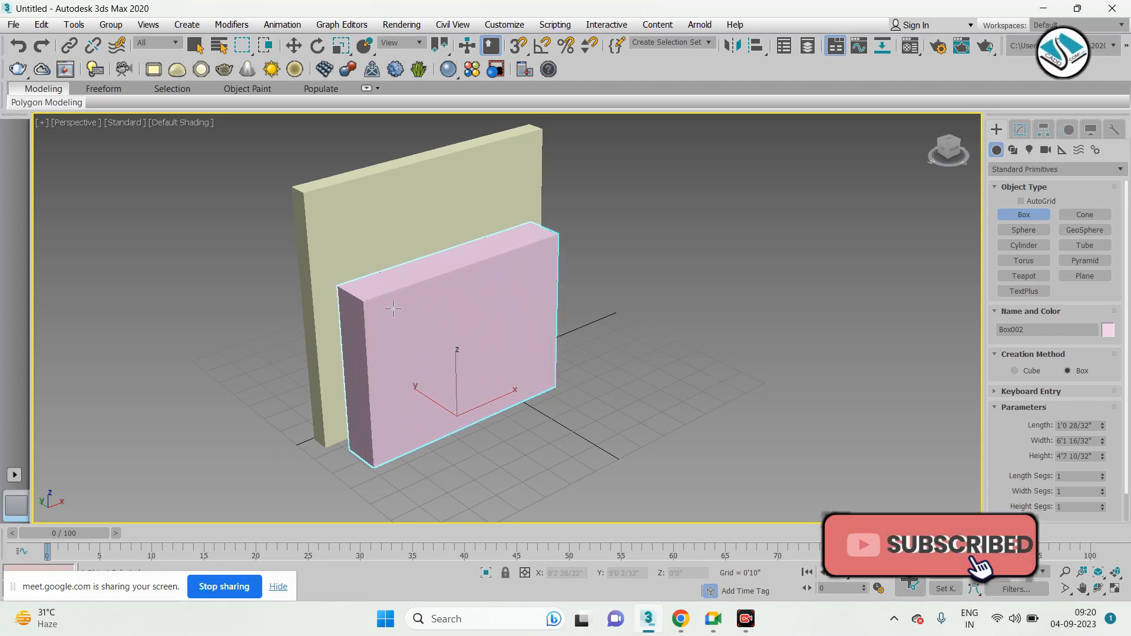
key("w")
In the Top view, move the pink box back along Y into the cream panel and centre it on the panel along X
middle_click_drag(404, 342, 449, 349, "alt")
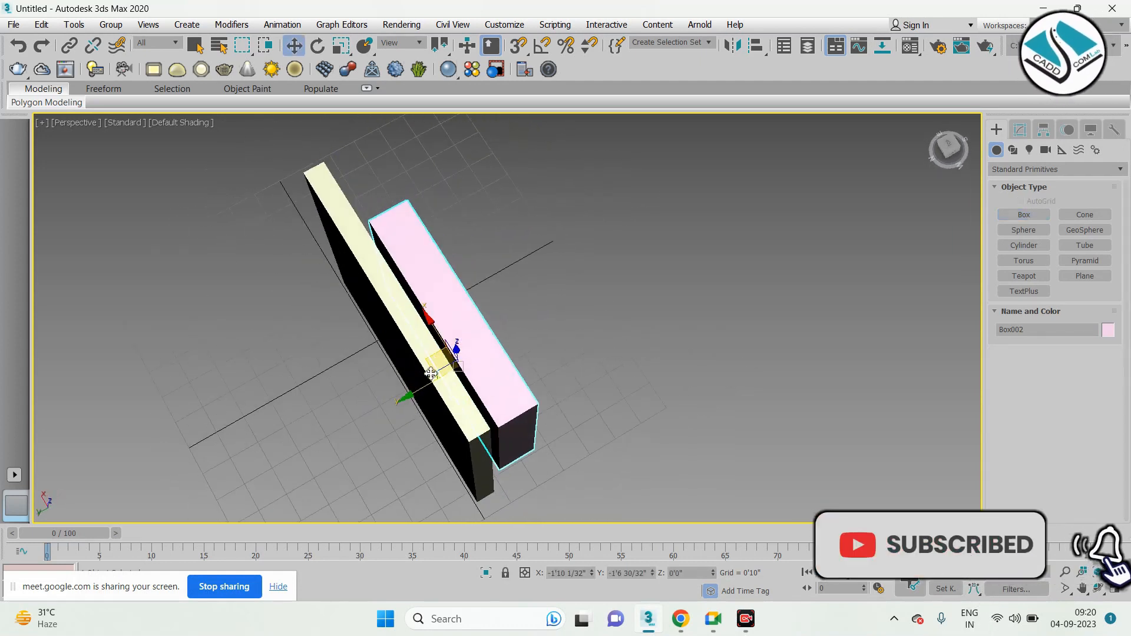
key("alt+w")
right_click(363, 303)
key("alt+w")
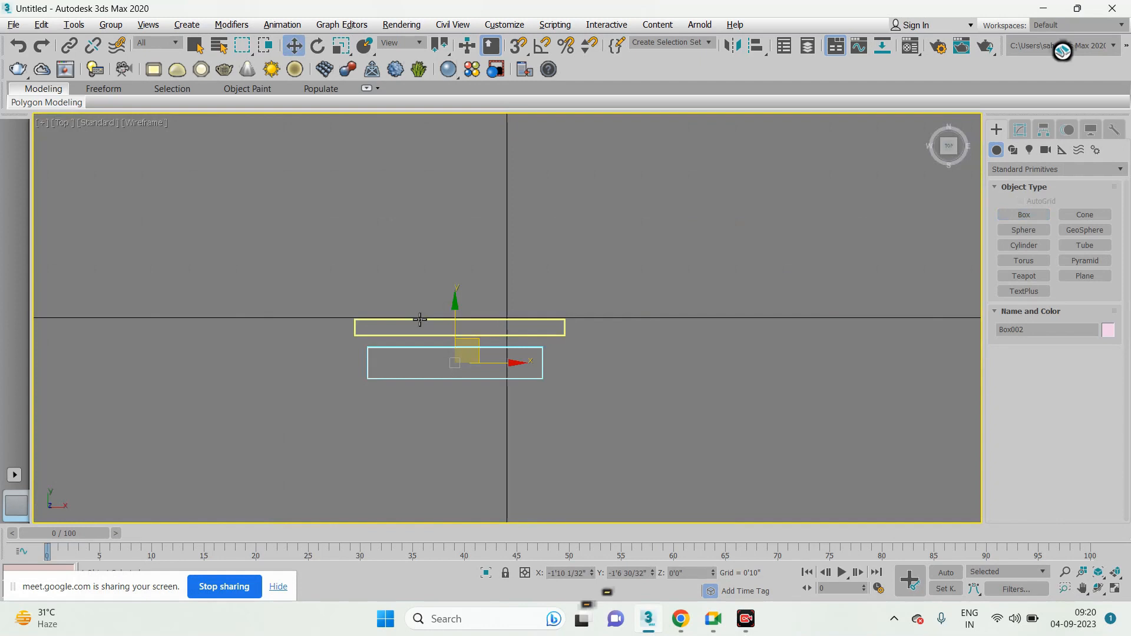
scroll(446, 329, "up", 3)
left_click_drag(458, 342, 458, 298)
left_click(455, 295)
scroll(451, 320, "up", 2)
left_click(455, 315)
left_click_drag(468, 306, 467, 304)
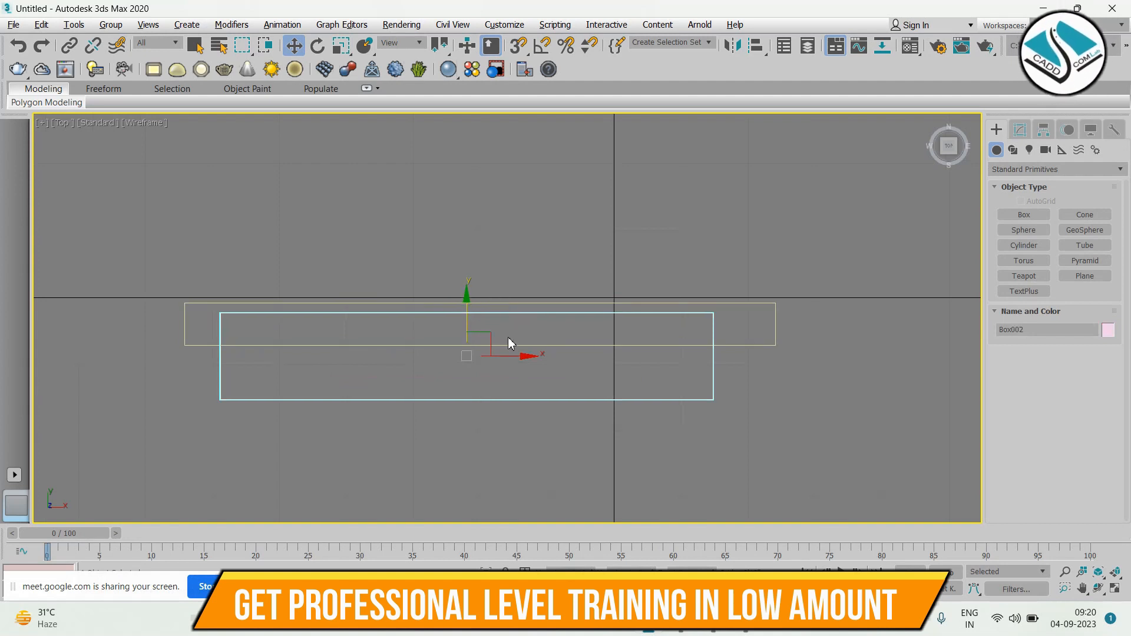
left_click_drag(505, 356, 522, 353)
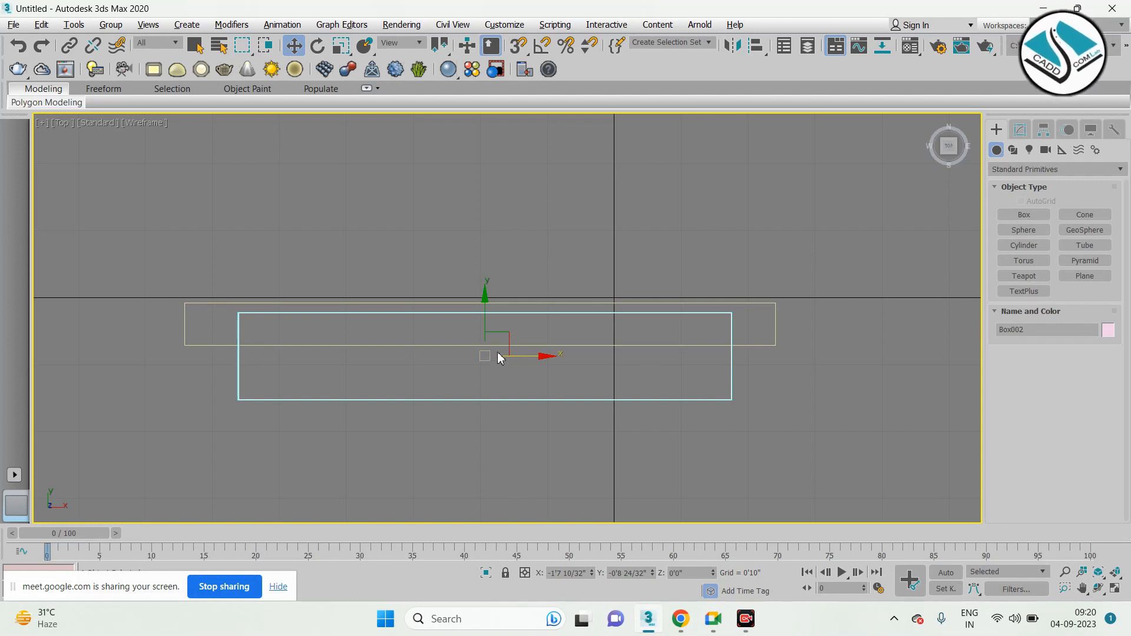
In the Perspective view, raise the pink box along Z to about 1'2" so it sits mid-height on the panel
key("alt+w")
middle_click(694, 404)
key("alt+w")
middle_click_drag(694, 404, 470, 330, "alt")
middle_click_drag(470, 330, 661, 356)
scroll(661, 357, "down", 5)
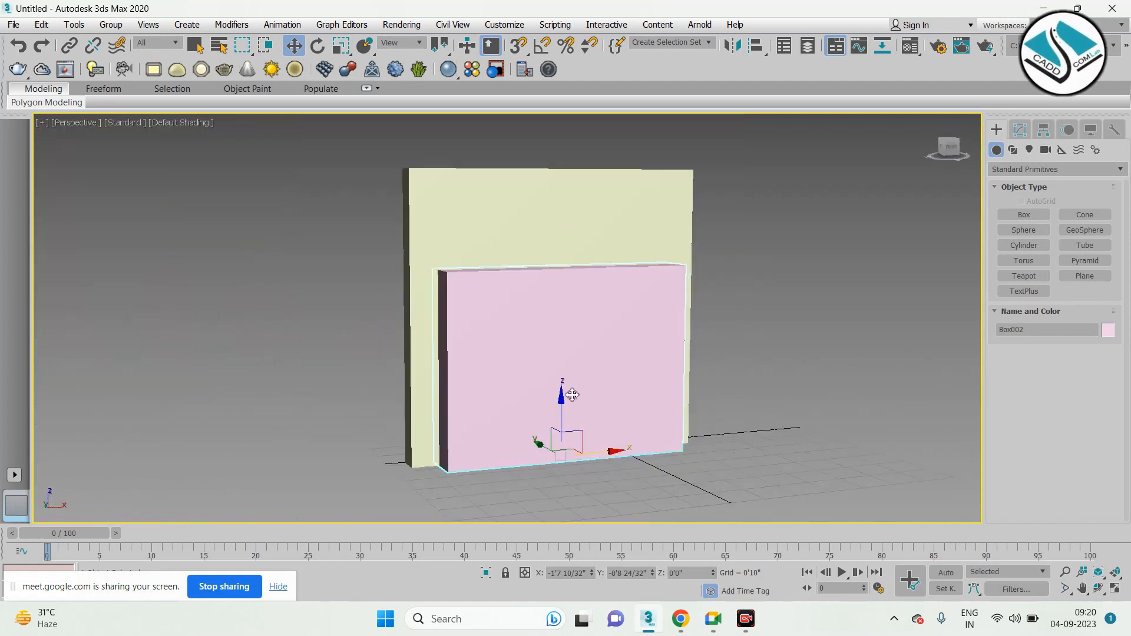
left_click_drag(561, 386, 563, 362)
middle_click_drag(564, 361, 657, 457, "alt")
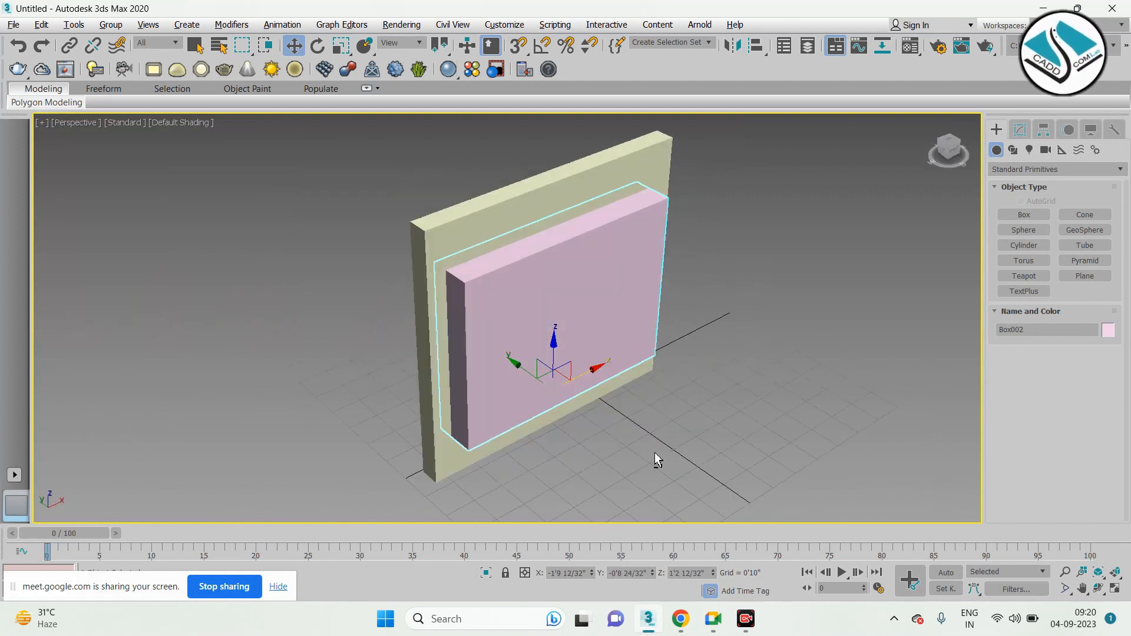
Start a Boolean compound object on the cream panel with the Subtract operation
left_click(500, 202)
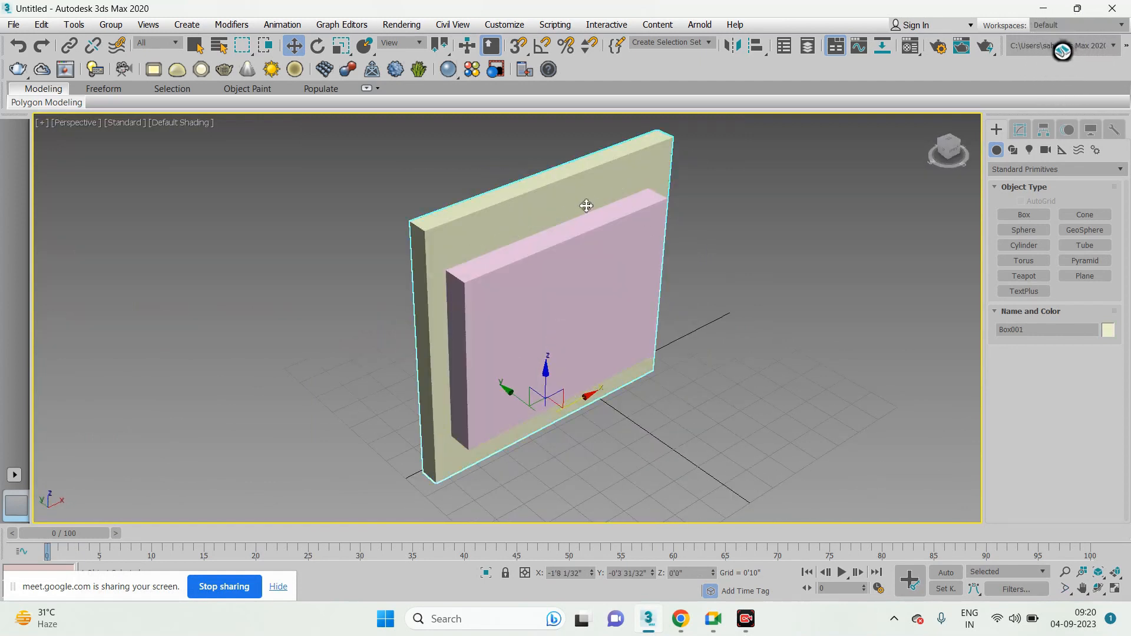
left_click(1097, 169)
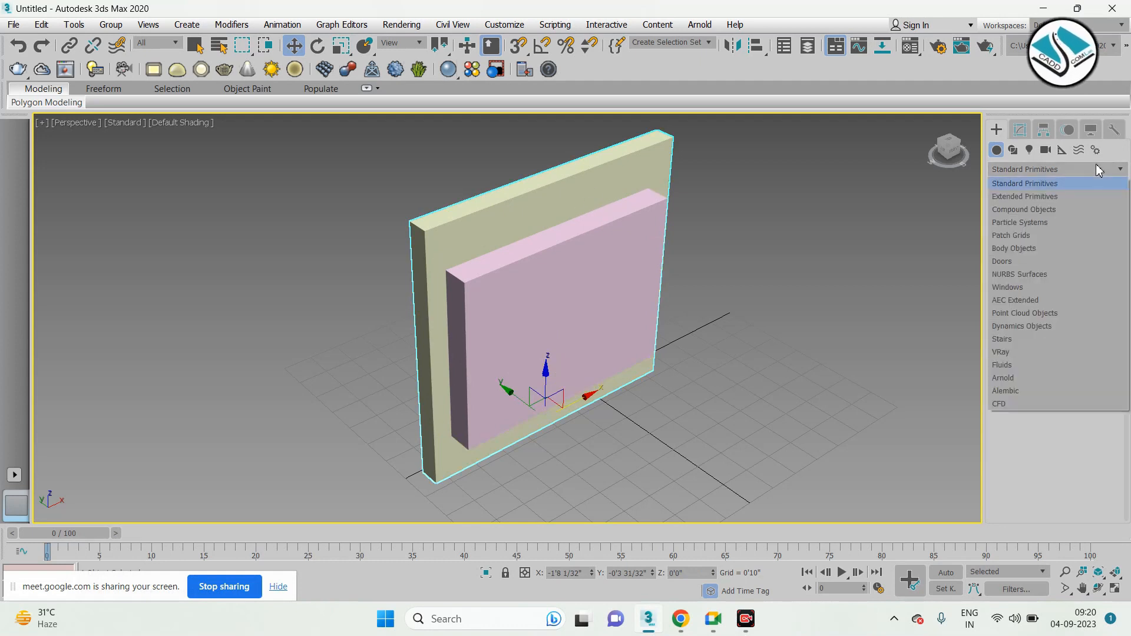
left_click(1031, 212)
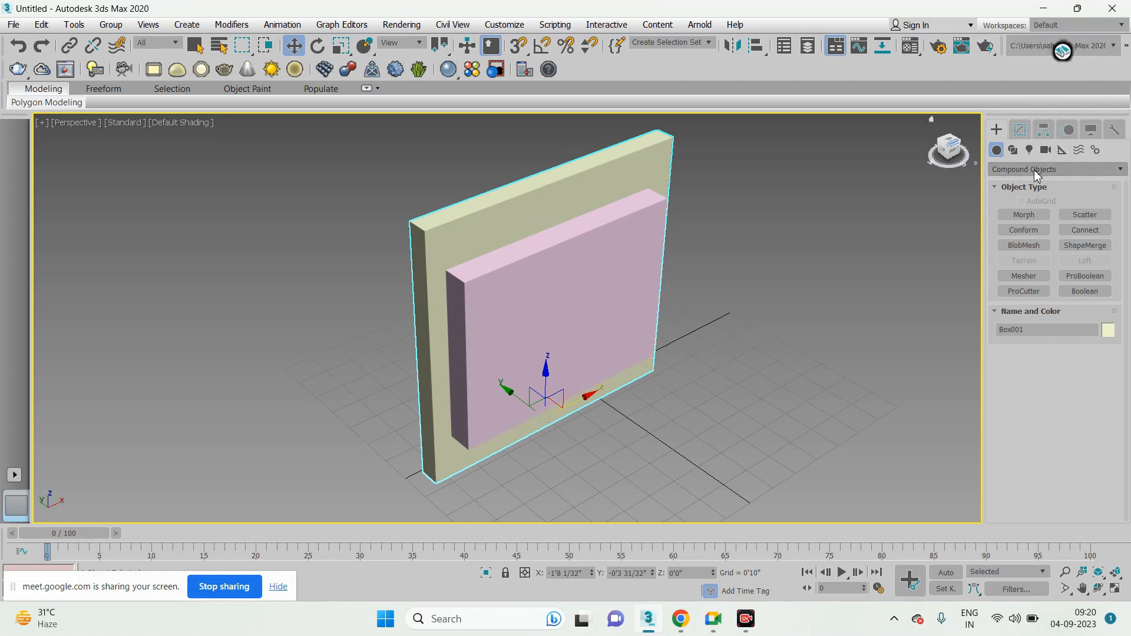
left_click(1079, 291)
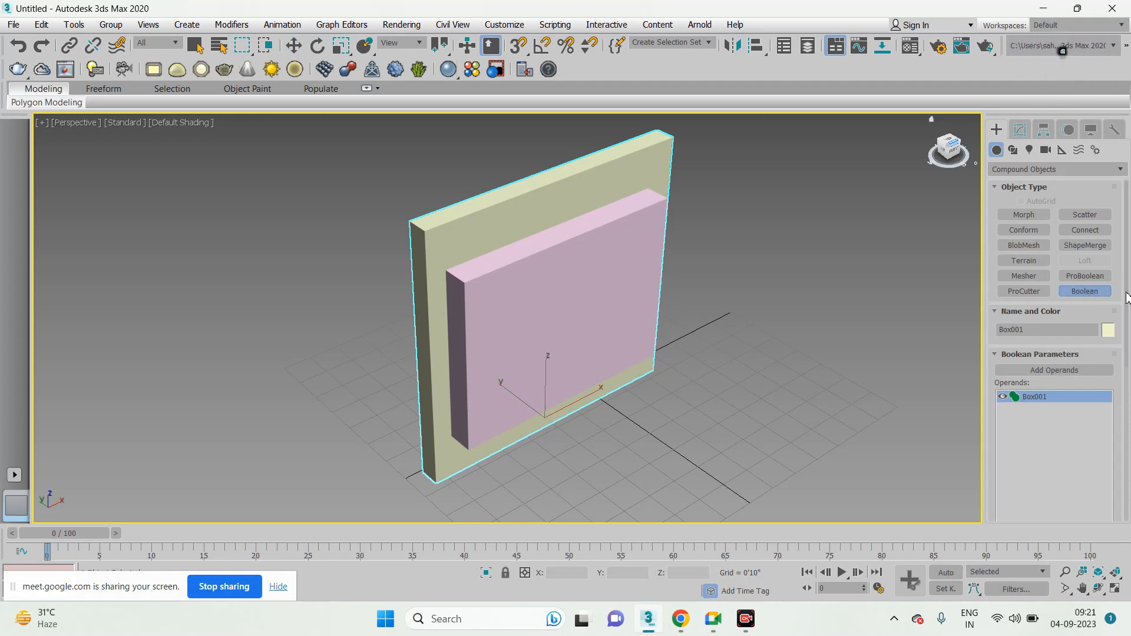
left_click_drag(1126, 297, 1126, 480)
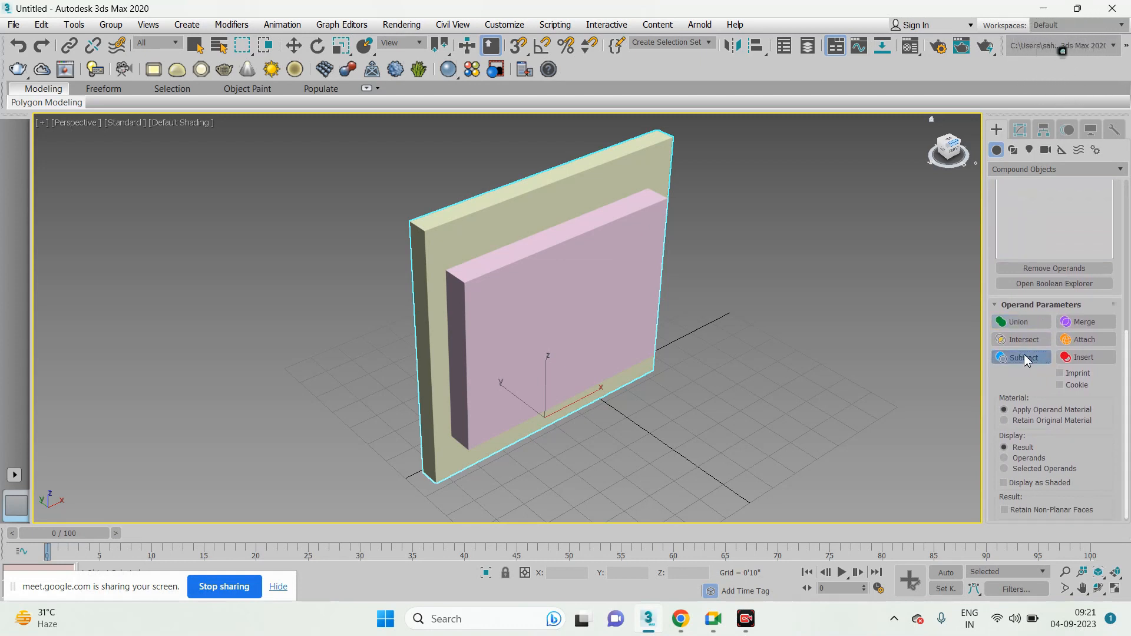
Add the pink box as a Boolean operand to cut its shape out of the cream panel
scroll(1043, 336, "up", 3)
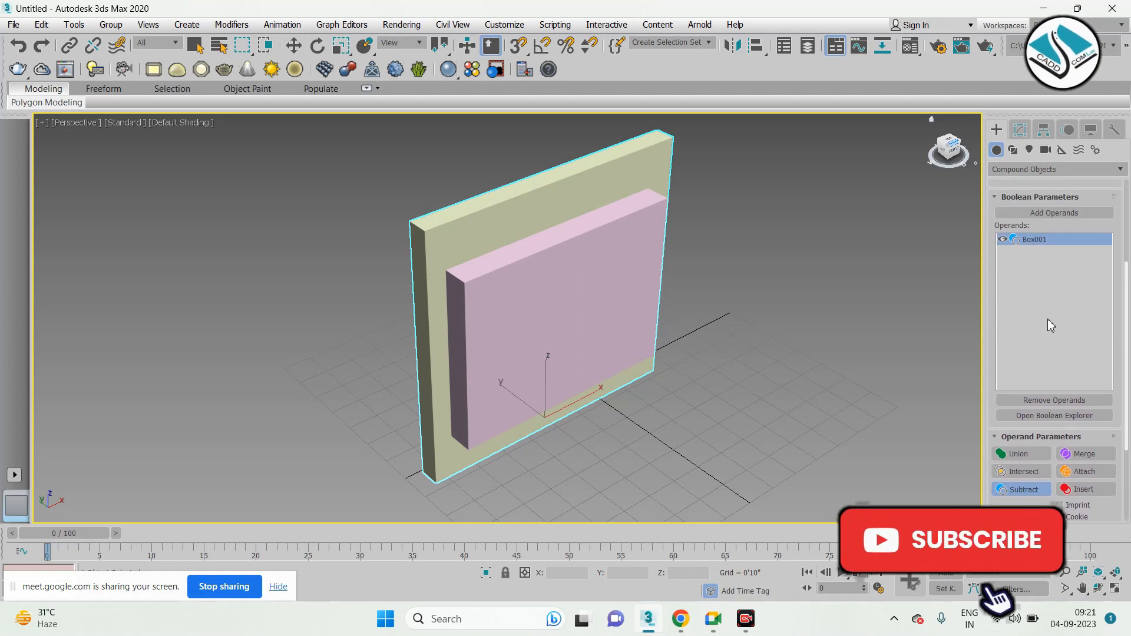
left_click(1063, 214)
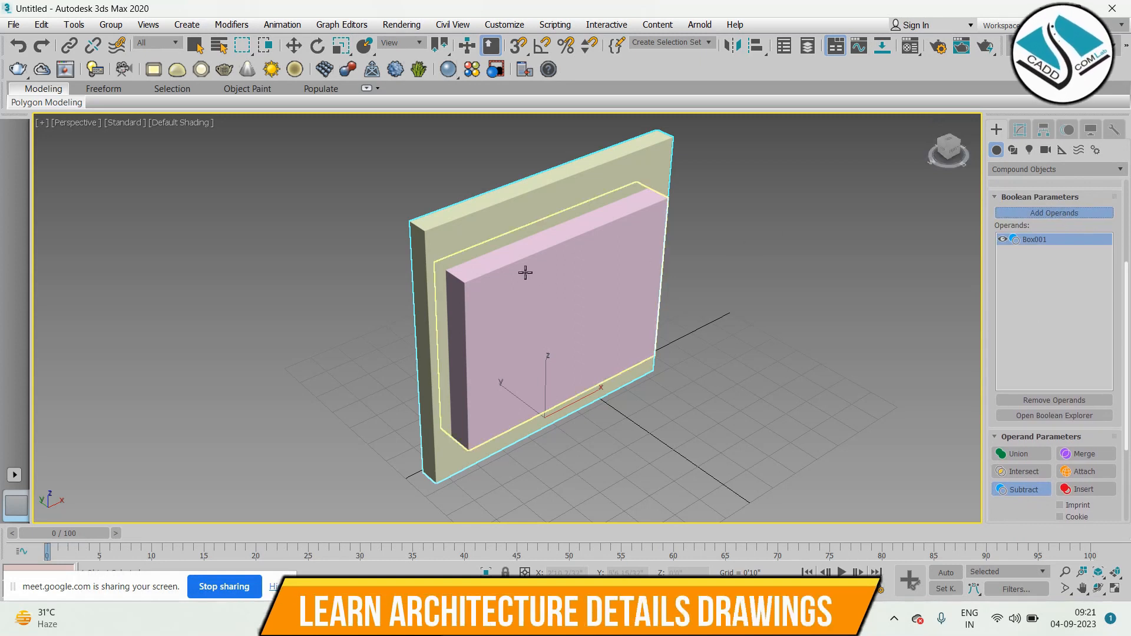
left_click(591, 276)
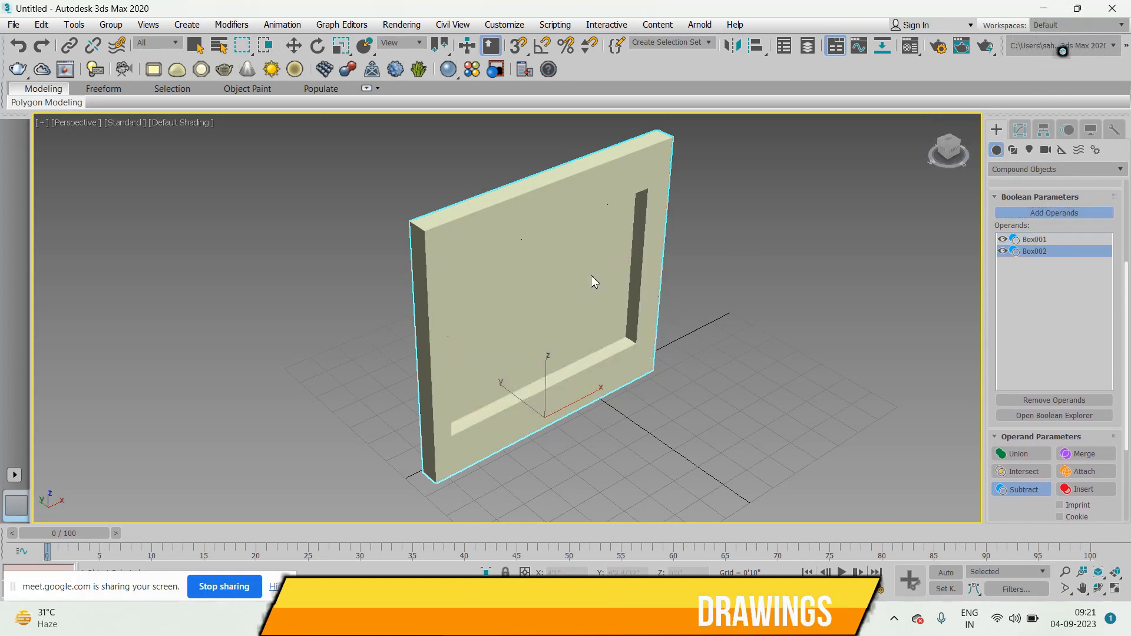
key("w")
mouse_move(773, 342)
middle_mouse_down("alt")
mouse_move(724, 316)
mouse_move(700, 265)
mouse_move(778, 247)
mouse_move(794, 296)
mouse_move(783, 339)
middle_mouse_up("alt")
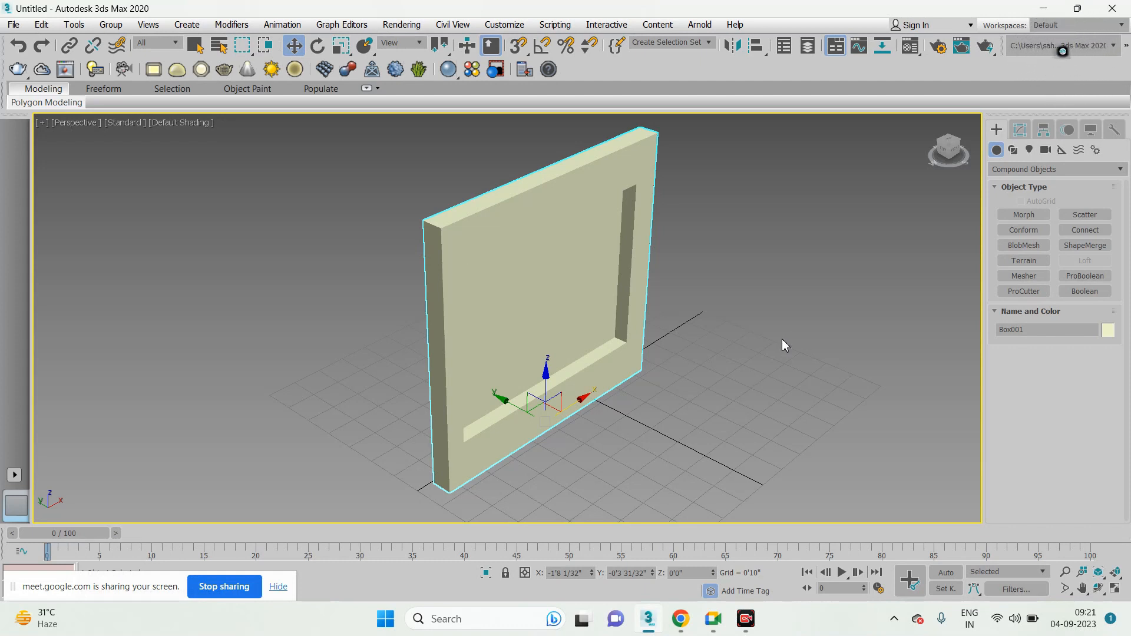
Create a tall, thick box from the Standard Primitives in front of the recessed cream panel
scroll(601, 328, "down", 4)
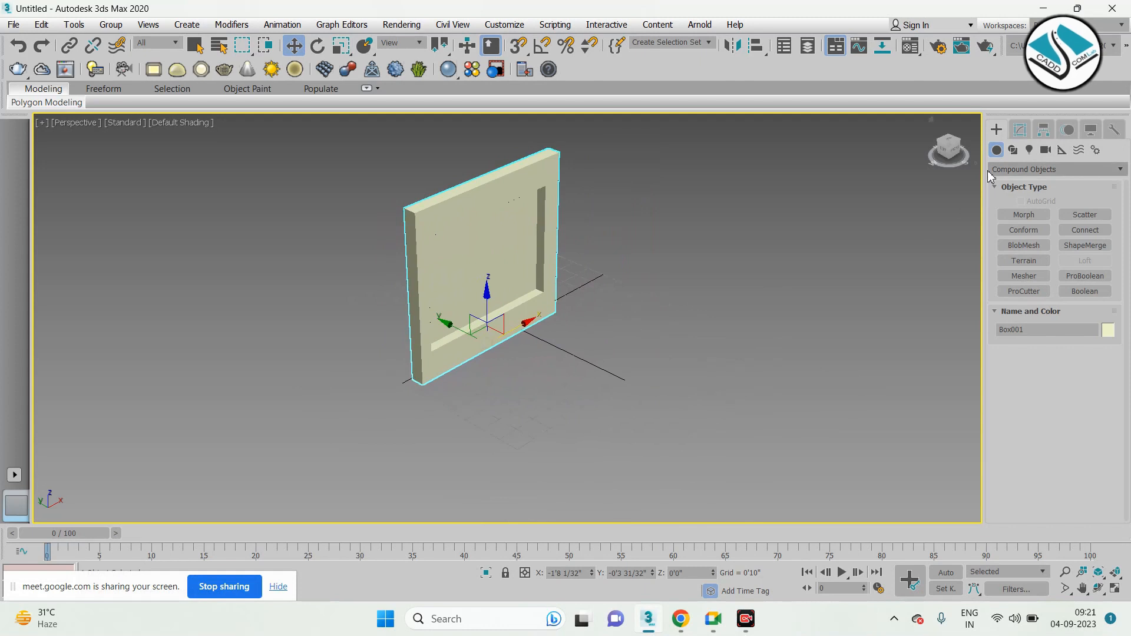
left_click(1030, 168)
left_click(1021, 179)
left_click(1015, 216)
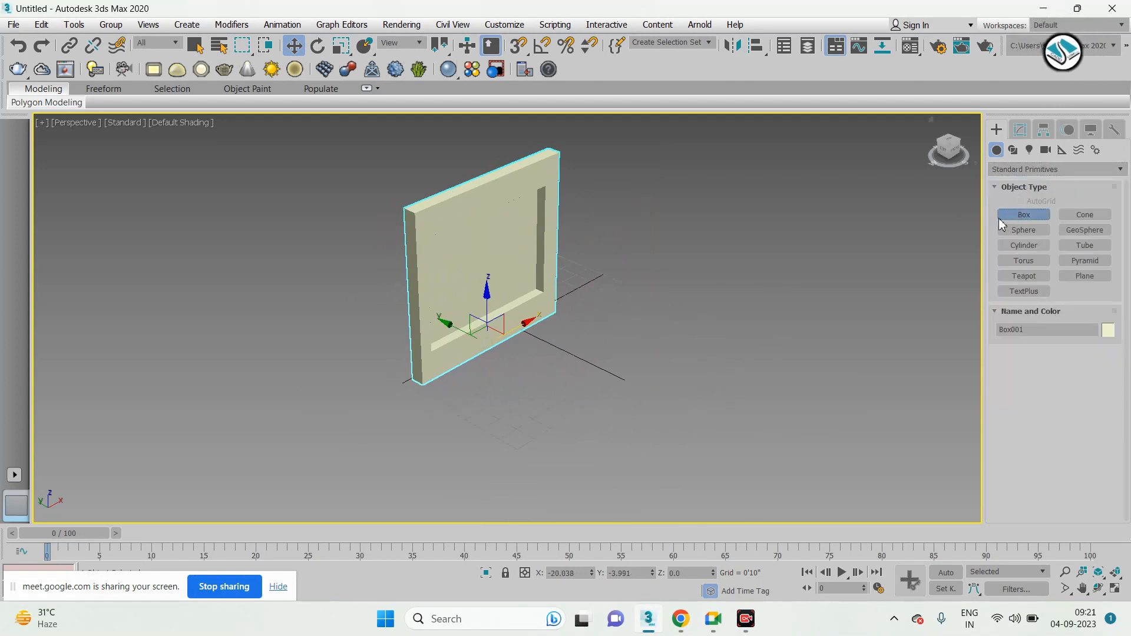
left_click_drag(682, 356, 627, 458)
left_click(655, 287)
right_click(657, 290)
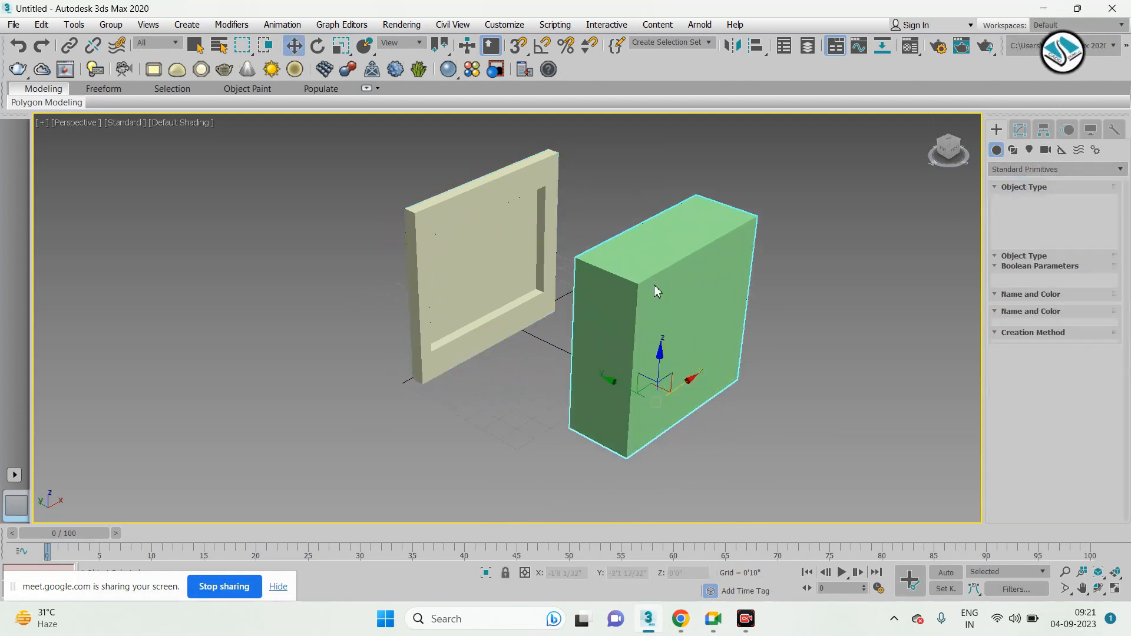
left_click(1024, 215)
left_click_drag(737, 407, 733, 486)
left_click(749, 377)
key("w")
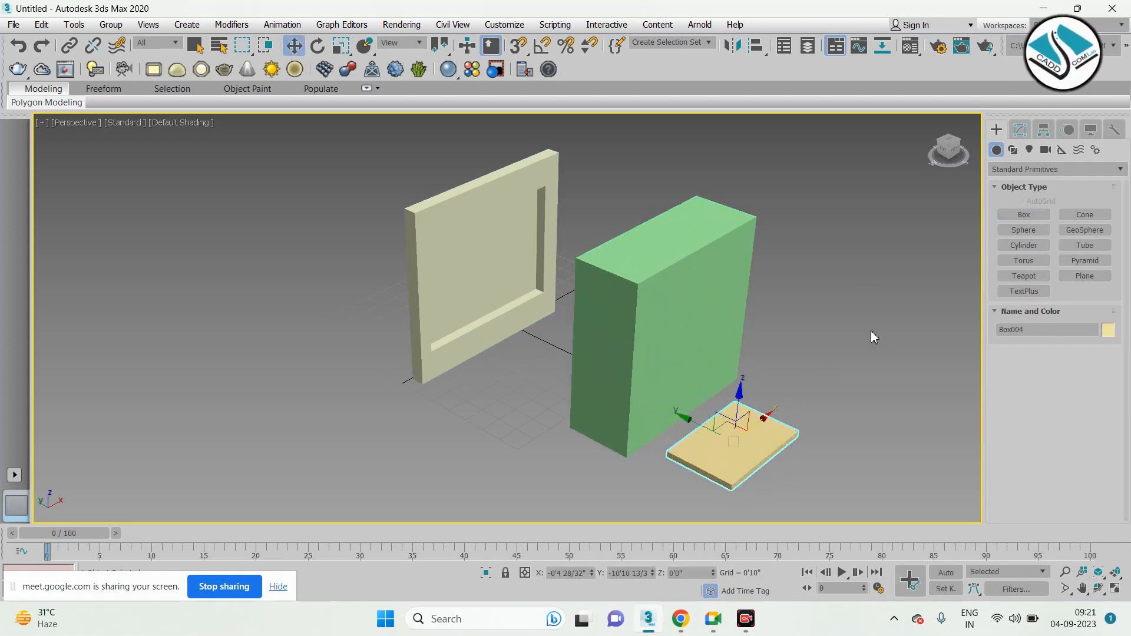
key("Delete")
Create a smaller box about 2'0" long, 4'2" wide and 5'8" high in front of the green box
left_click(1024, 215)
left_click_drag(735, 408, 714, 480)
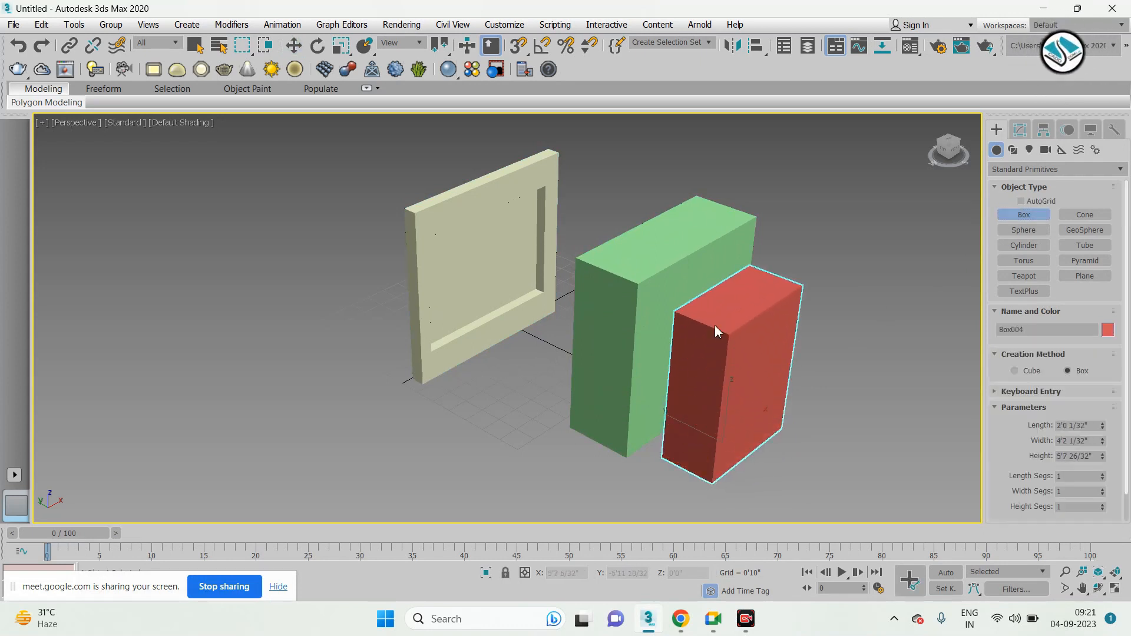
left_click(717, 328)
key("w")
In the Top view, move the red box back along Y so it partly overlaps the green box, and adjust it along X
key("alt+w")
key("alt+w")
scroll(450, 292, "down", 4)
scroll(444, 353, "up", 4)
left_click_drag(486, 389, 495, 322)
left_click_drag(533, 371, 540, 371)
key("alt+w")
middle_click(672, 407)
key("alt+w")
middle_click_drag(639, 387, 613, 222)
Start a Boolean compound object on the green box with the Subtract operation
left_click(622, 222)
left_click(1054, 170)
left_click(1019, 207)
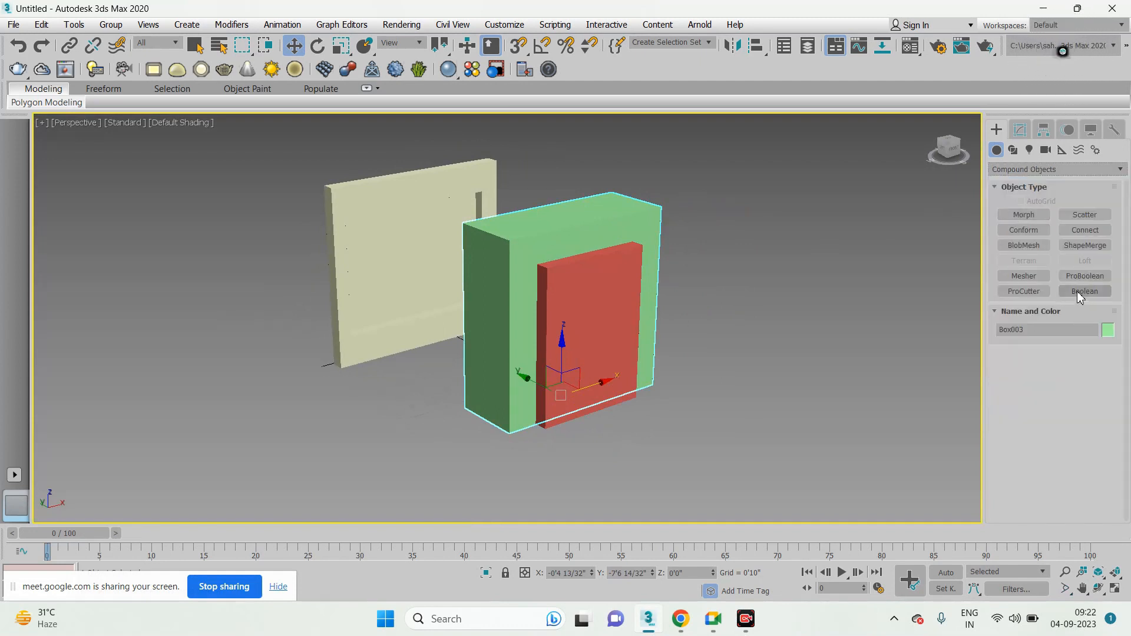
left_click(1080, 292)
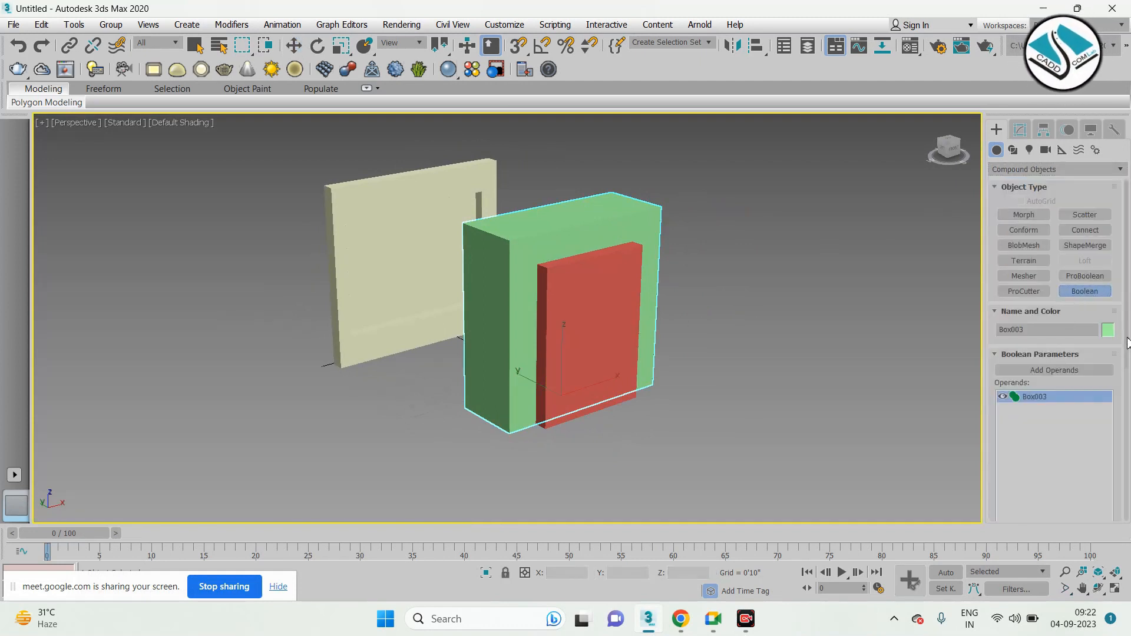
scroll(1054, 365, "down", 5)
left_click(1022, 435)
Add the red box as a Boolean operand to cut its shape out of the green box
left_click_drag(1125, 396, 1128, 281)
left_click(1089, 358)
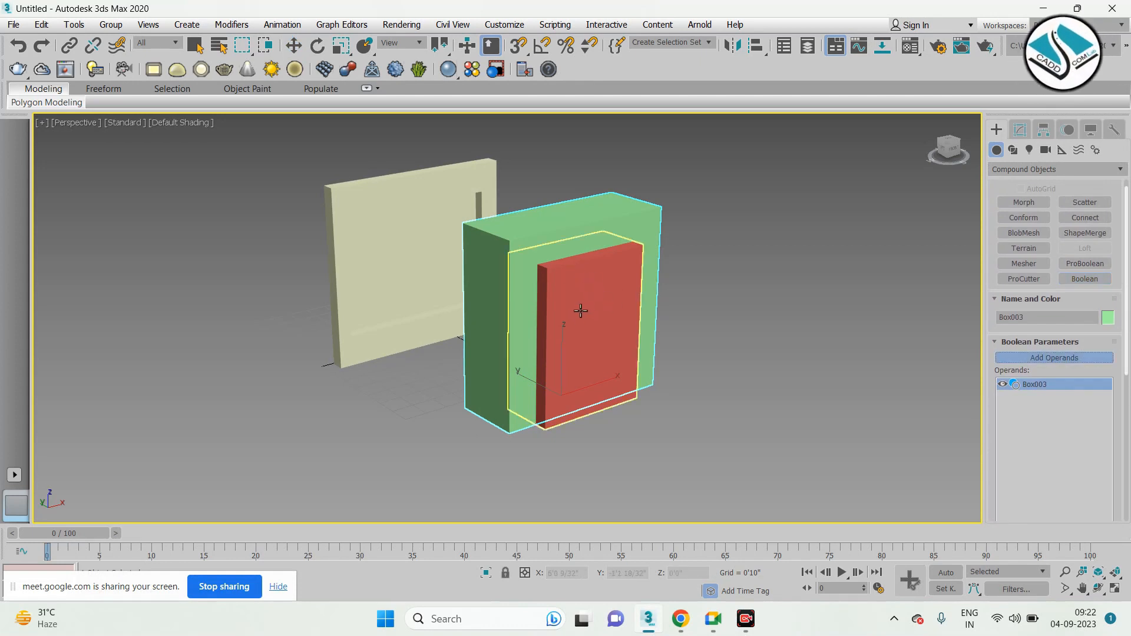
left_click(581, 312)
mouse_move(758, 306)
middle_mouse_down("alt")
mouse_move(691, 284)
mouse_move(681, 253)
mouse_move(751, 327)
mouse_move(753, 315)
middle_mouse_up("alt")
Select all objects in the scene and delete them
left_click_drag(665, 161, 228, 384)
key("Delete")
middle_click_drag(444, 350, 567, 368)
Create a tall Standard Primitives box with a base about 3'4" long and 8'10" wide at the grid centre
left_click(1036, 168)
left_click(1031, 178)
left_click(1018, 216)
left_click_drag(592, 303, 439, 377)
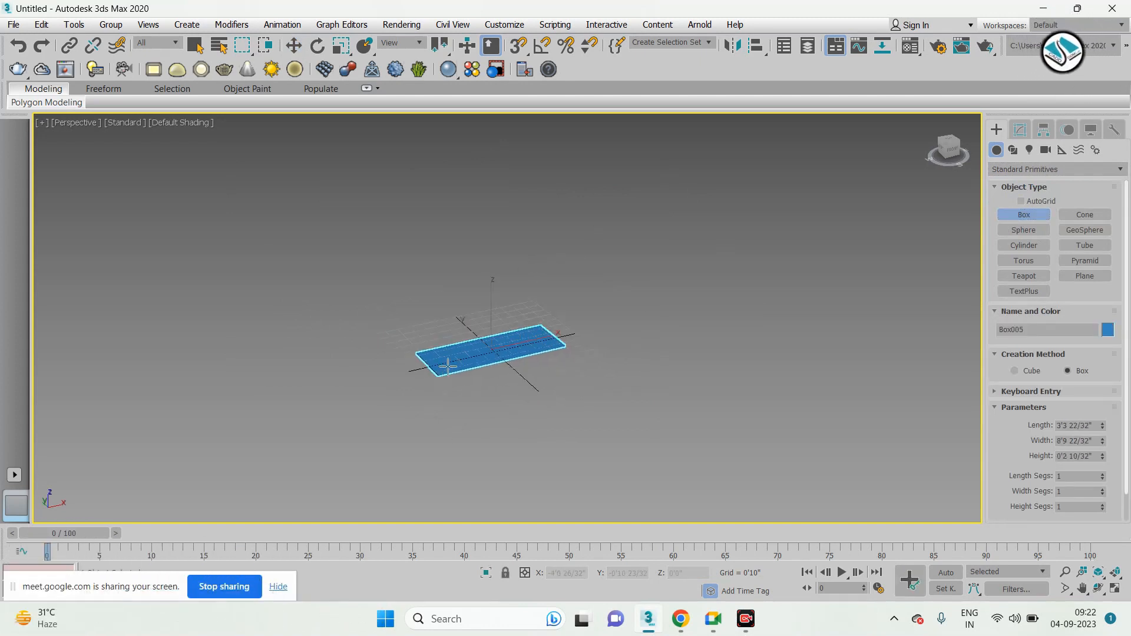
left_click(475, 222)
key("w")
In the Front view, draw a box about 2'6" long and 8'2" wide just inside the blue box's upper edge
middle_click_drag(464, 271, 494, 289, "alt")
key("alt+w")
key("alt+w")
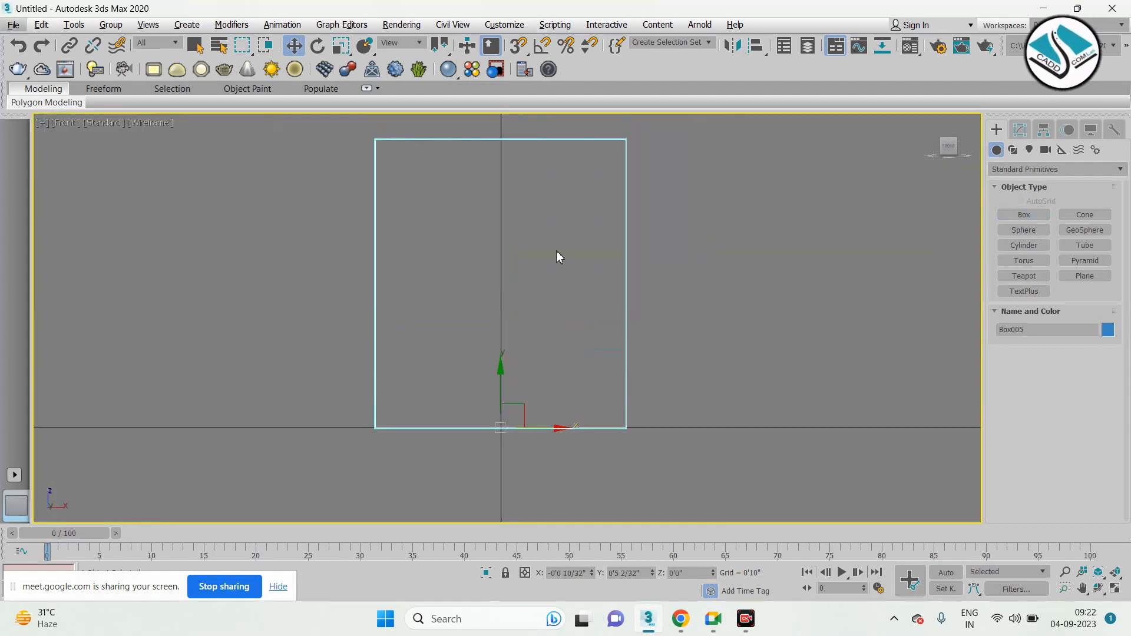
left_click(1024, 216)
scroll(394, 202, "up", 2)
left_click_drag(373, 205, 702, 306)
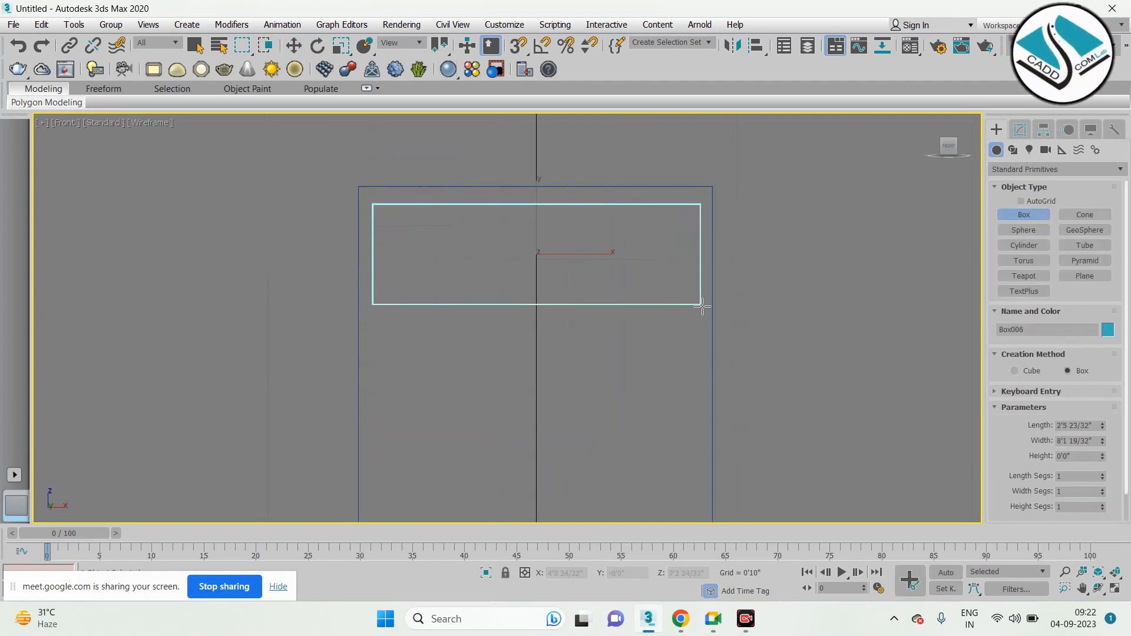
key("w")
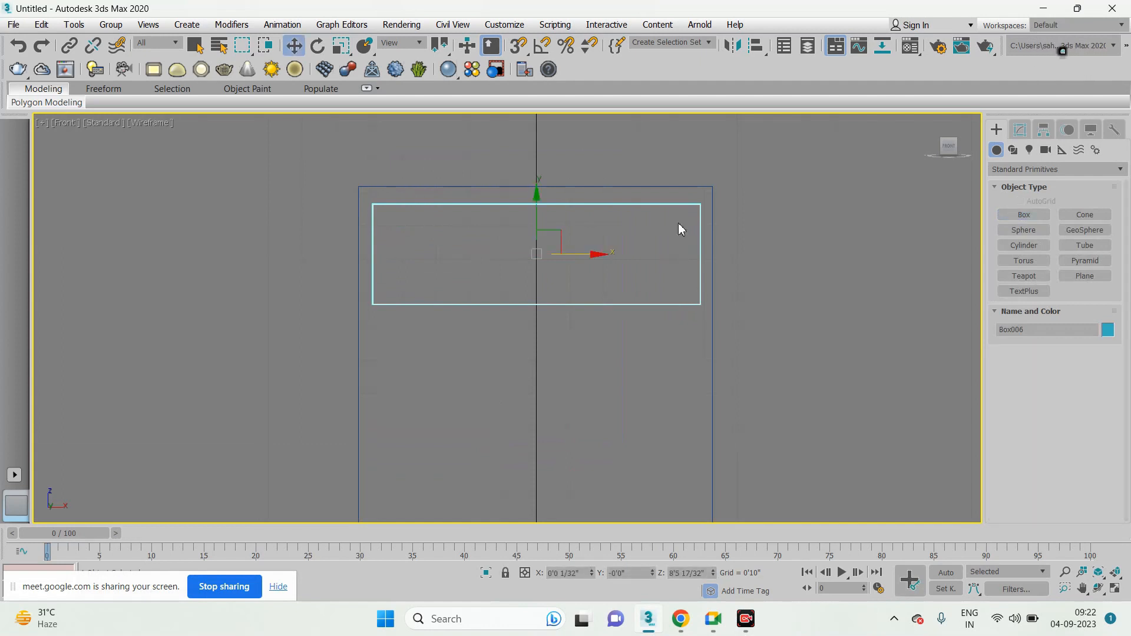
In the Top view, scale the new cutting box along Y to make it deeper
key("alt+w")
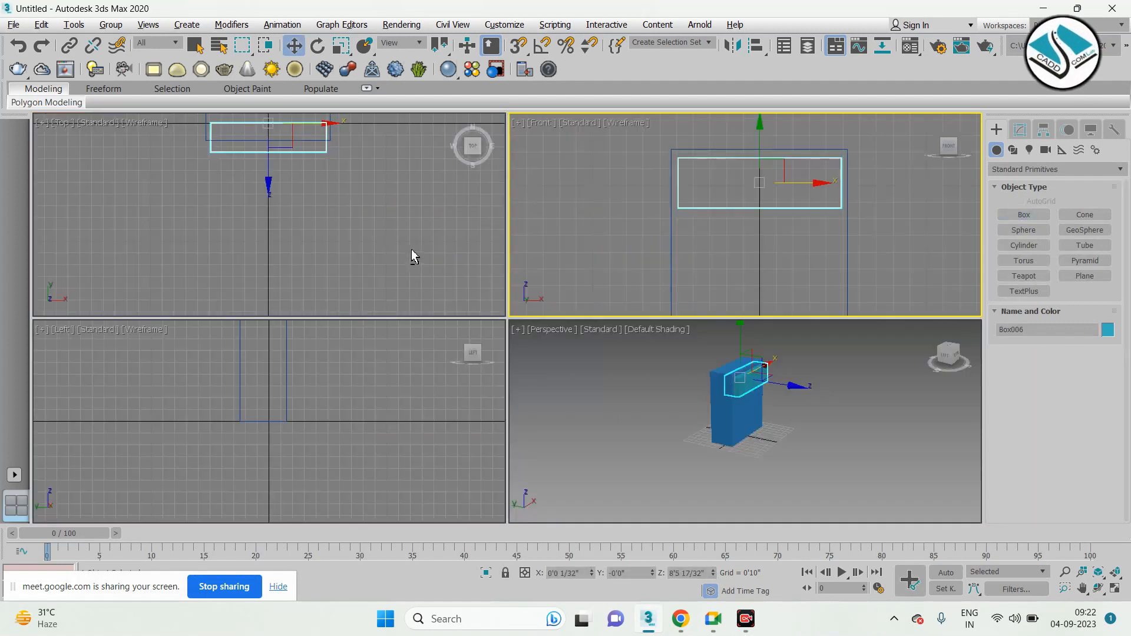
key("alt+w")
key("z")
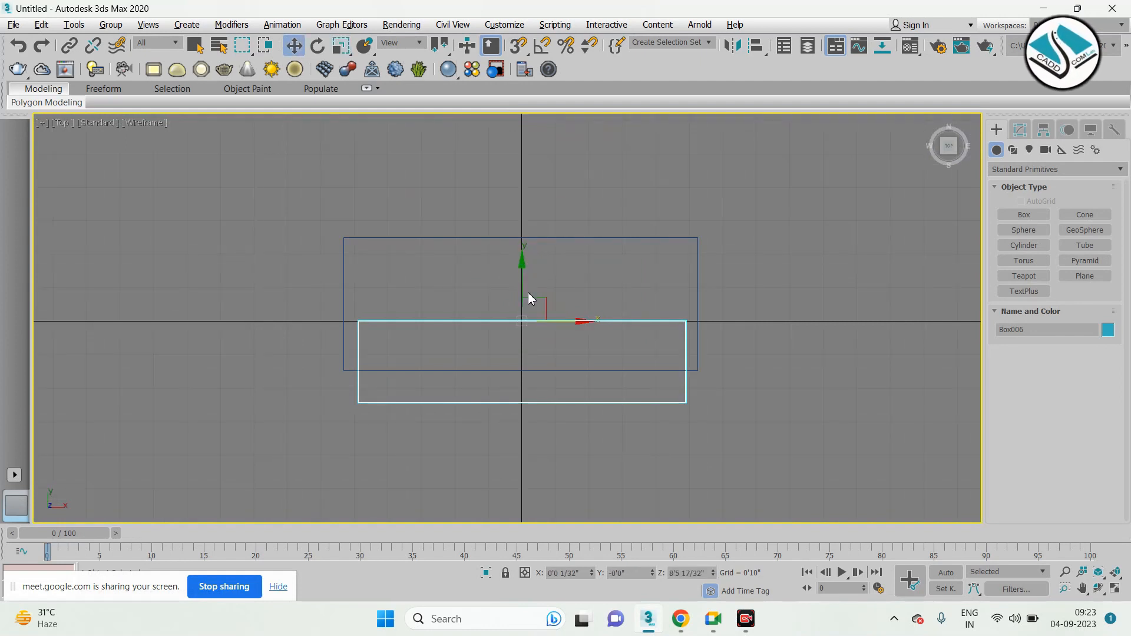
key("r")
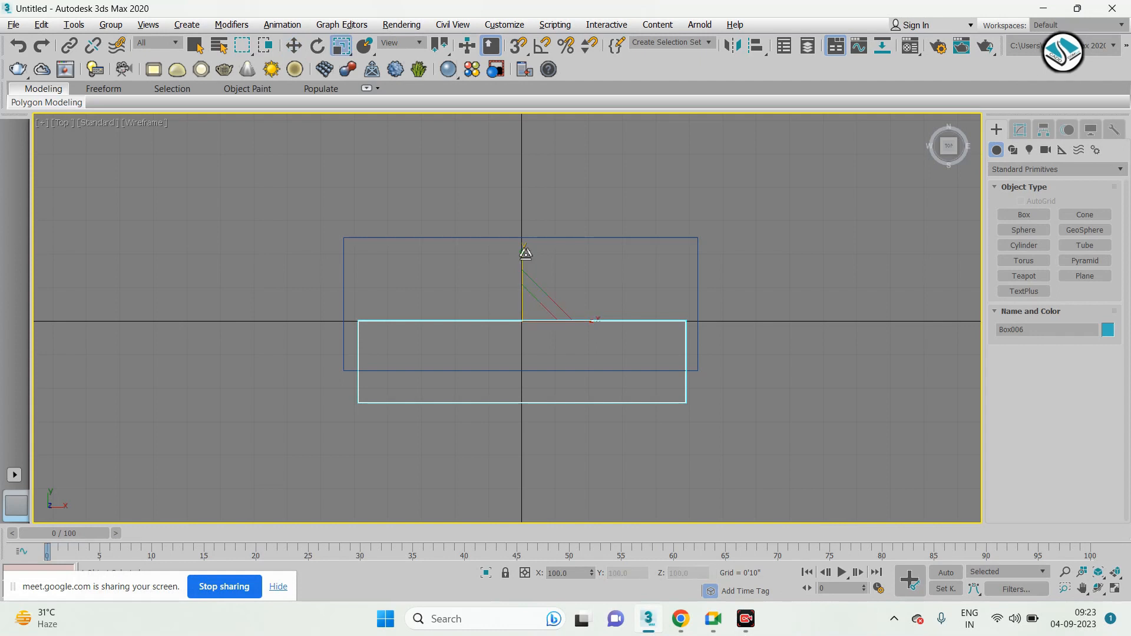
left_click_drag(525, 251, 523, 203)
Move the cutting box back along Y to about 1'9" so it runs into the blue box, and return to the Perspective view
key("w")
left_click_drag(525, 281, 533, 210)
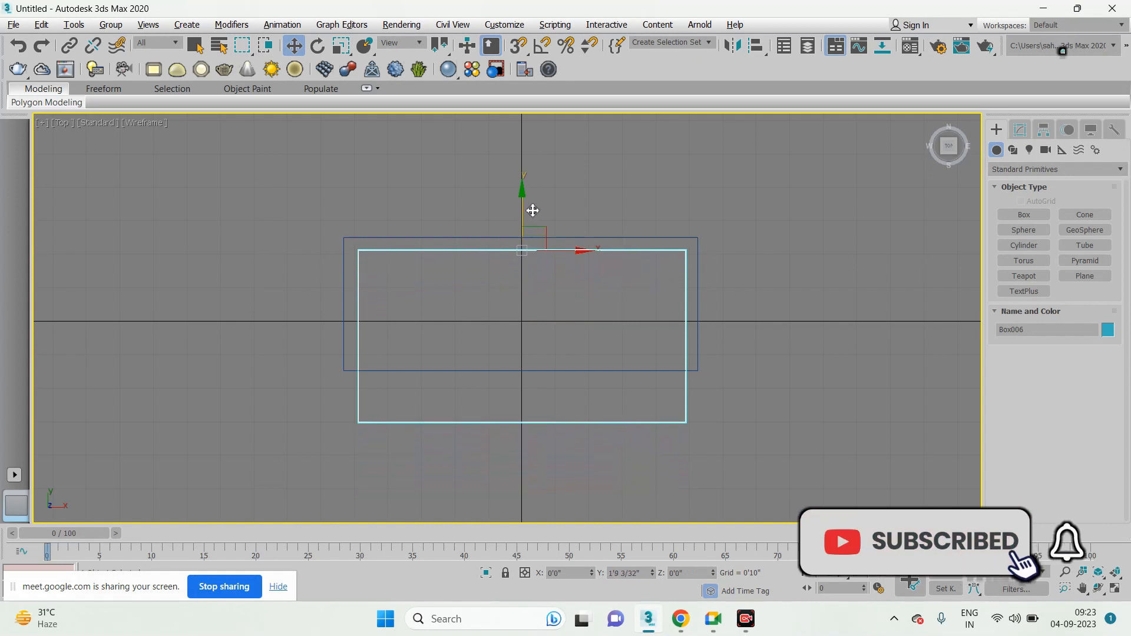
key("alt+w")
right_click(654, 379)
key("alt+w")
middle_click_drag(591, 355, 563, 344, "alt")
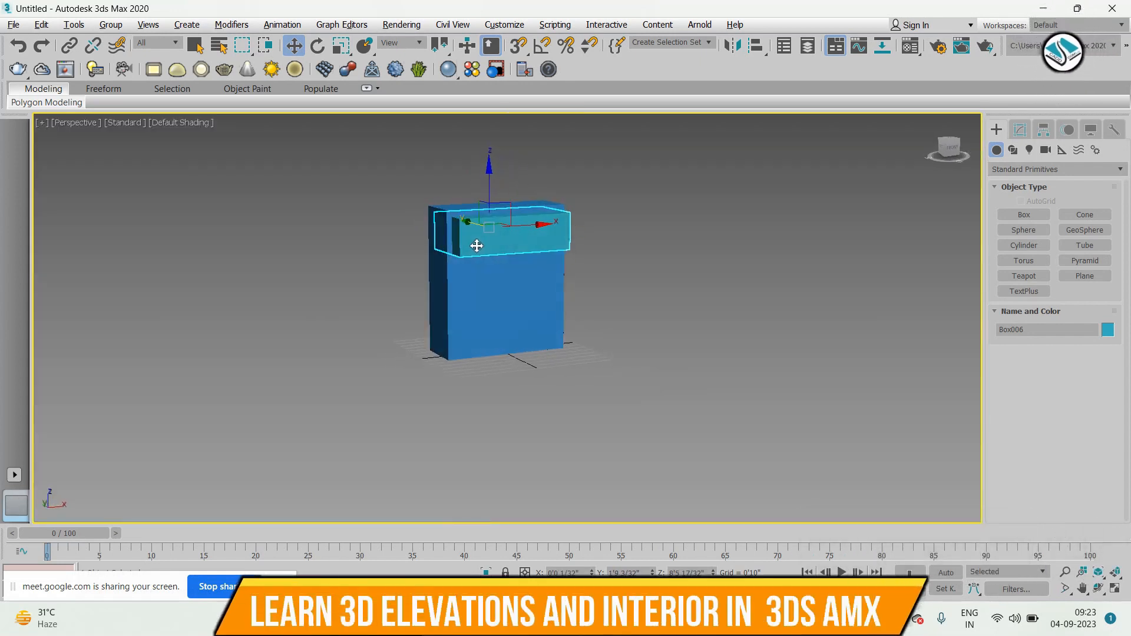
scroll(490, 230, "up", 2)
middle_click_drag(492, 233, 411, 230)
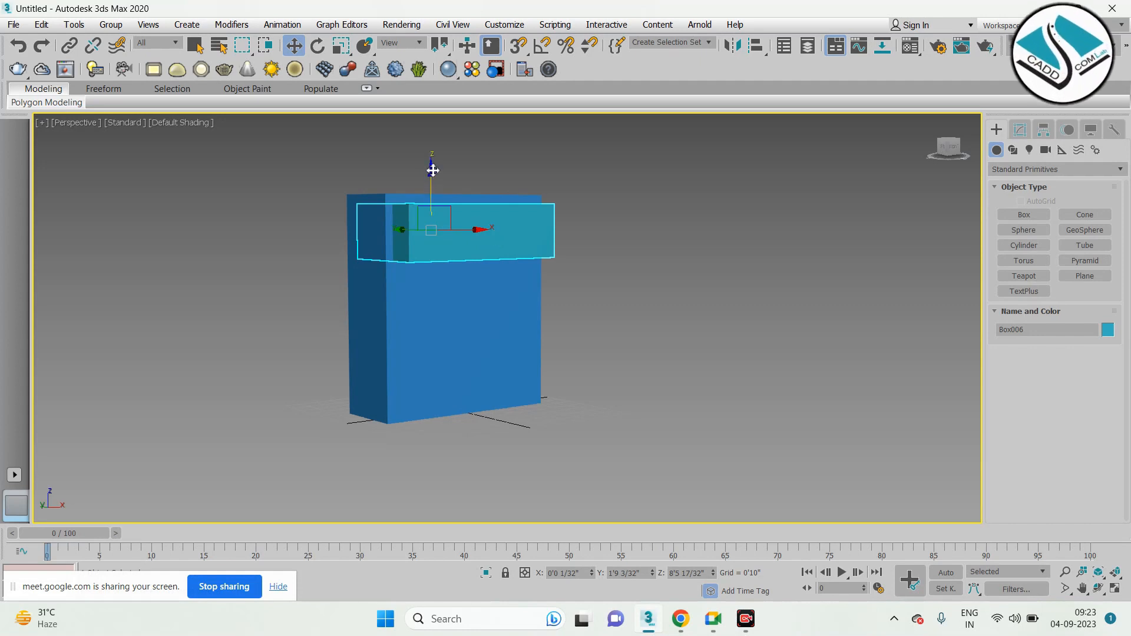
Copy the cutting box twice straight down the blue box, spaced about 2'7" apart, and view the copies from the front
mouse_move(433, 174)
left_mouse_down()
mouse_move(424, 237)
mouse_move(428, 228)
left_mouse_up()
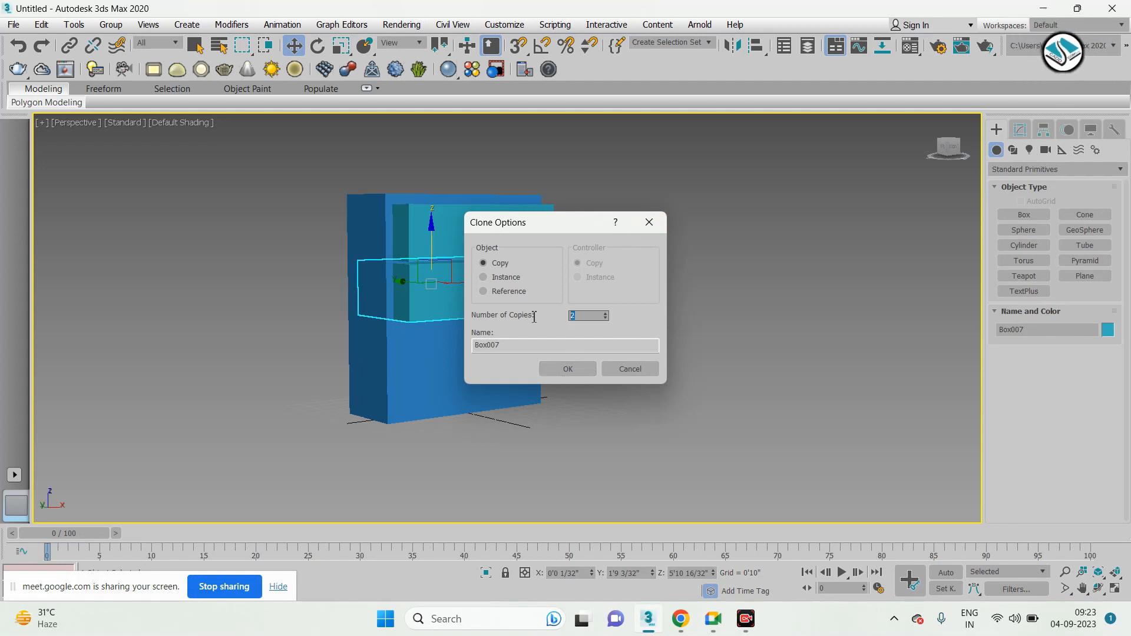
left_click(566, 369)
key("alt+w")
left_click(675, 287)
key("alt+w")
middle_click_drag(664, 295, 613, 182)
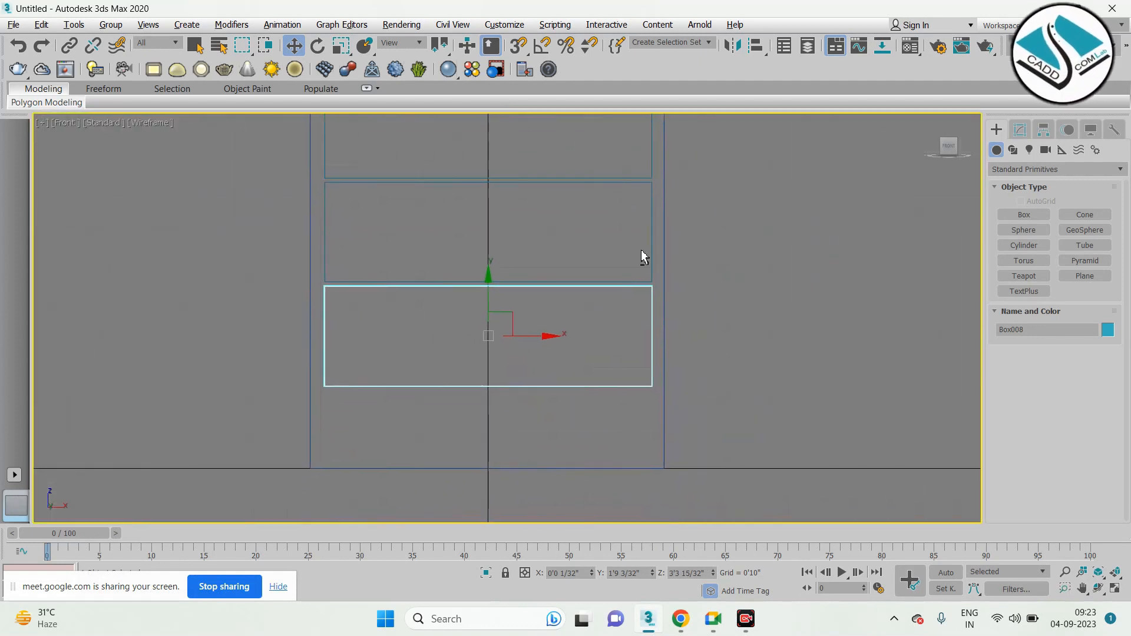
In the Front view, make one more copy of the lowest cutting box directly below it
key("alt+w")
right_click(665, 339)
key("alt+w")
mouse_move(652, 354)
middle_mouse_down("alt")
mouse_move(554, 328)
mouse_move(634, 344)
middle_mouse_up("alt")
key("alt+w")
right_click(645, 291)
key("alt+w")
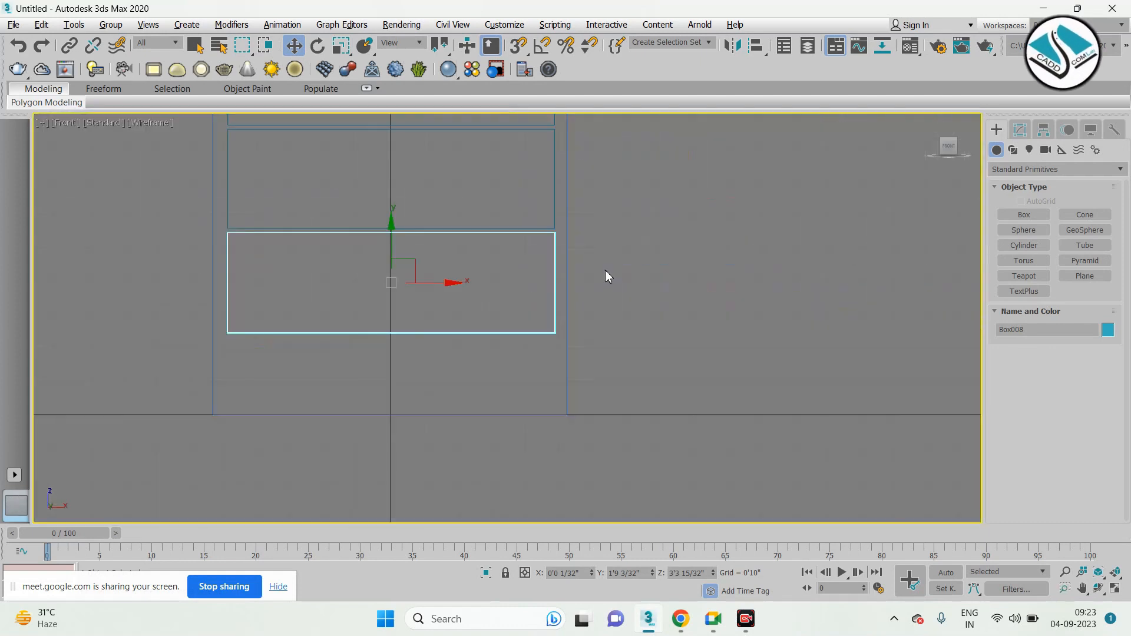
middle_click_drag(546, 284, 687, 273)
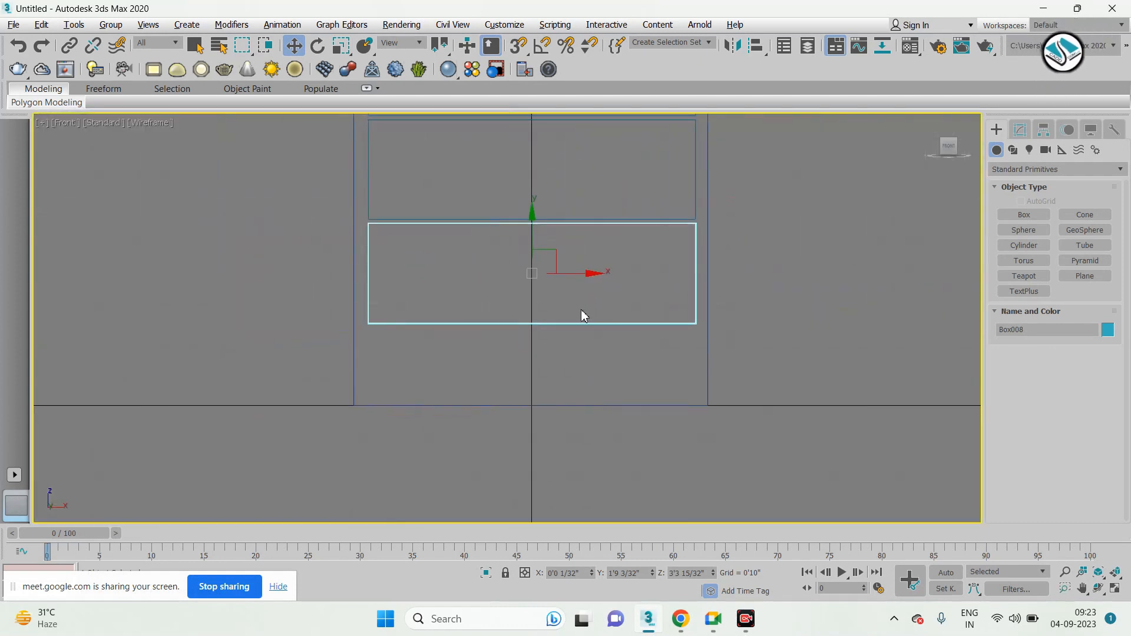
middle_click_drag(539, 311, 531, 250)
mouse_move(535, 186)
left_mouse_down("shift")
mouse_move(528, 307)
mouse_move(528, 291)
left_mouse_up("shift")
left_click(578, 372)
Scale the lowest copy down vertically, place it just above the blue box's bottom edge, and return to the Perspective view
key("r")
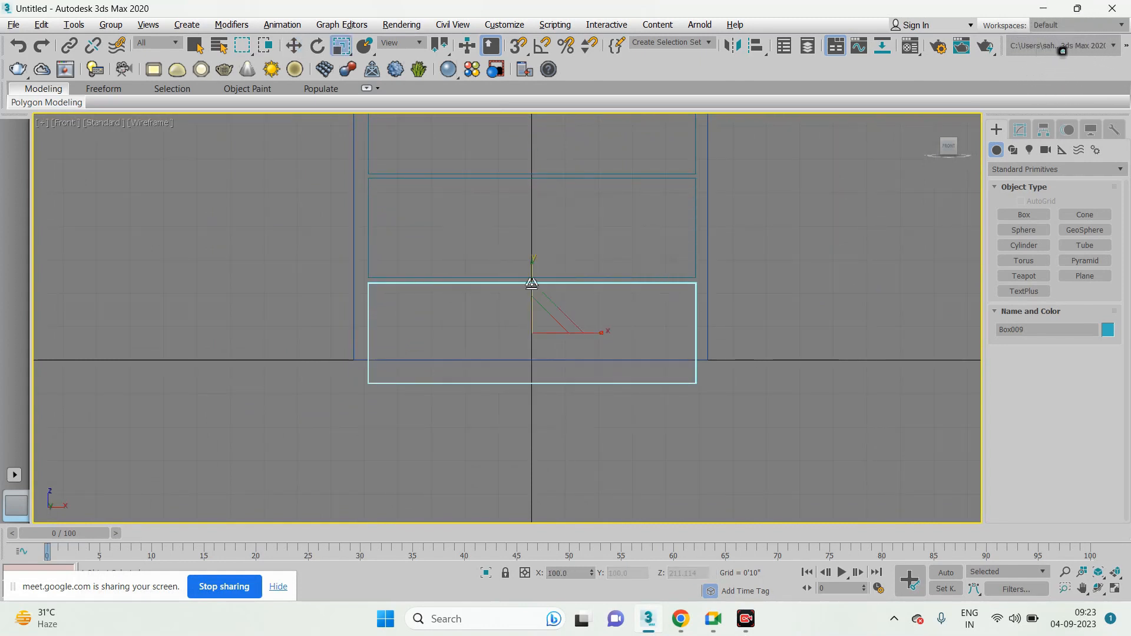
mouse_move(534, 265)
left_mouse_down()
mouse_move(532, 295)
mouse_move(539, 270)
left_mouse_up()
key("w")
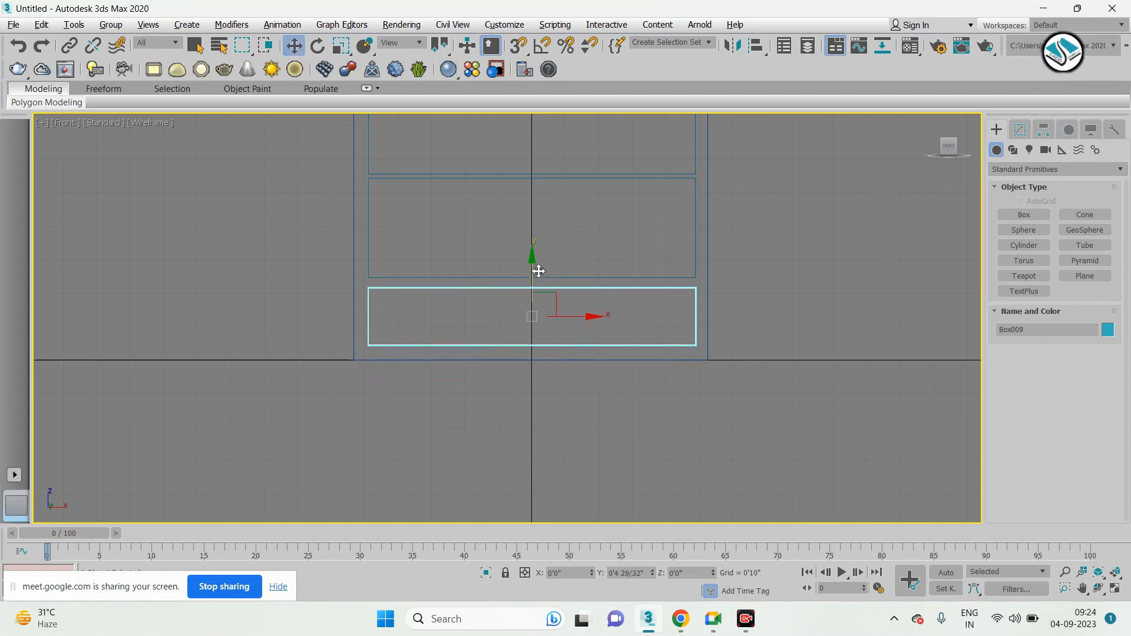
key("alt+w")
right_click(623, 382)
key("alt+w")
middle_click_drag(581, 349, 649, 393)
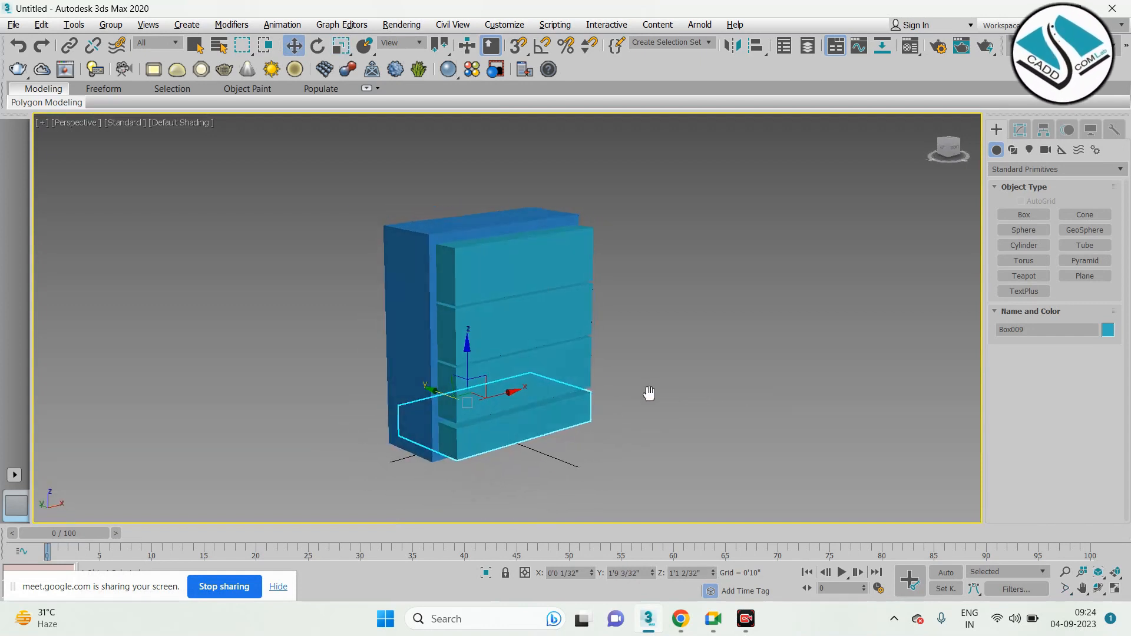
Select the tall blue box and switch the geometry category to Compound Objects
left_click(443, 227)
left_click(1060, 171)
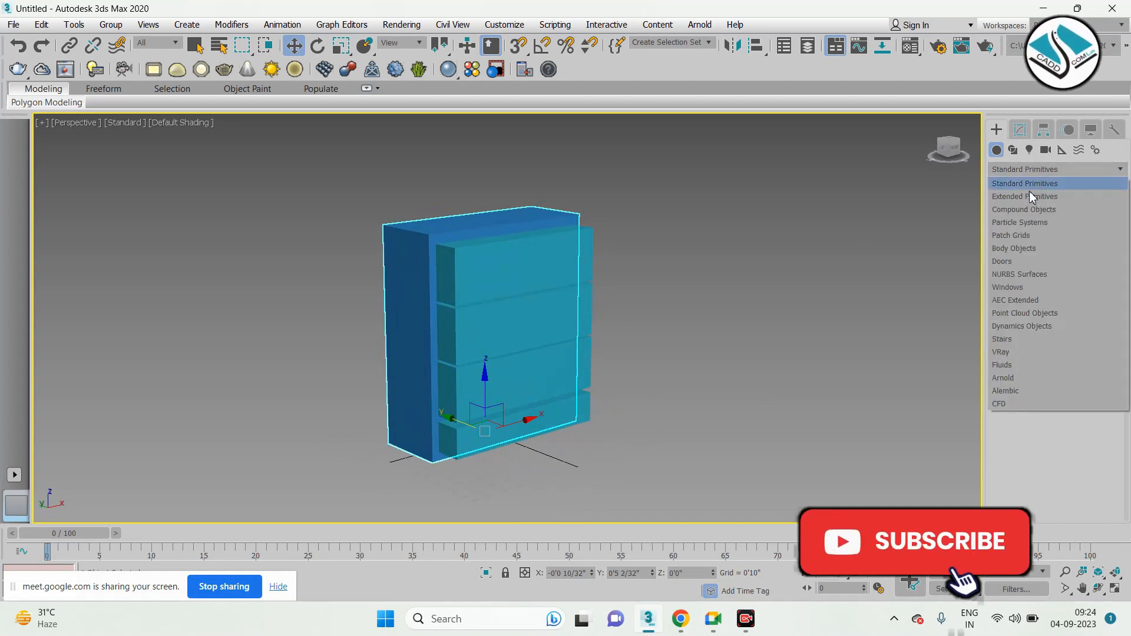
left_click(1031, 211)
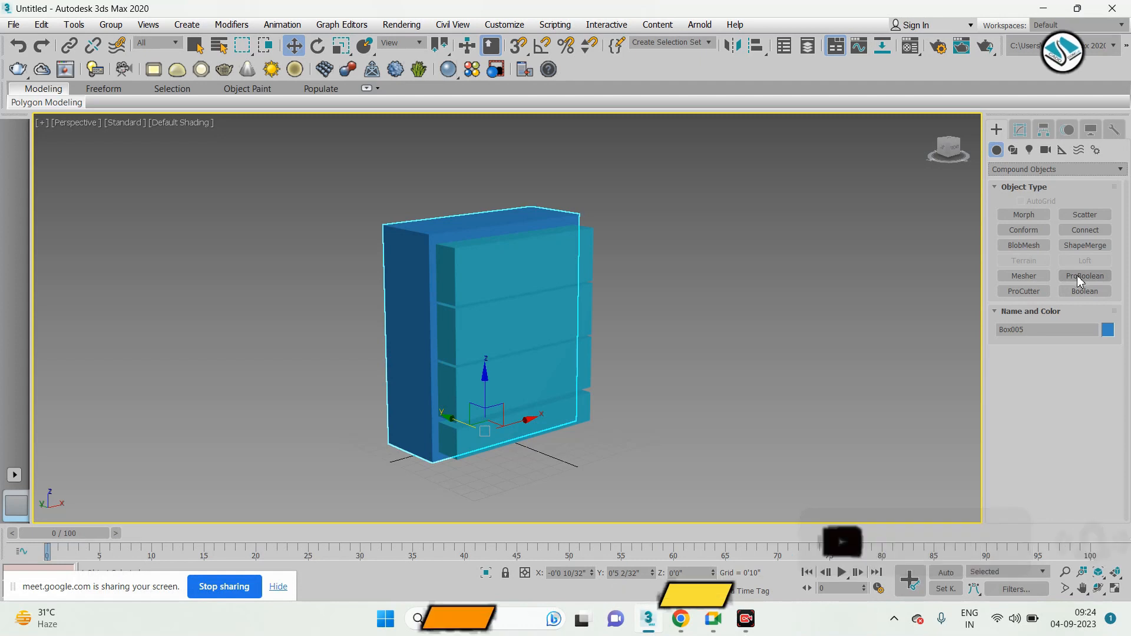
Subtract the four cutting boxes from the blue box with ProBoolean to form open shelves
left_click(1098, 278)
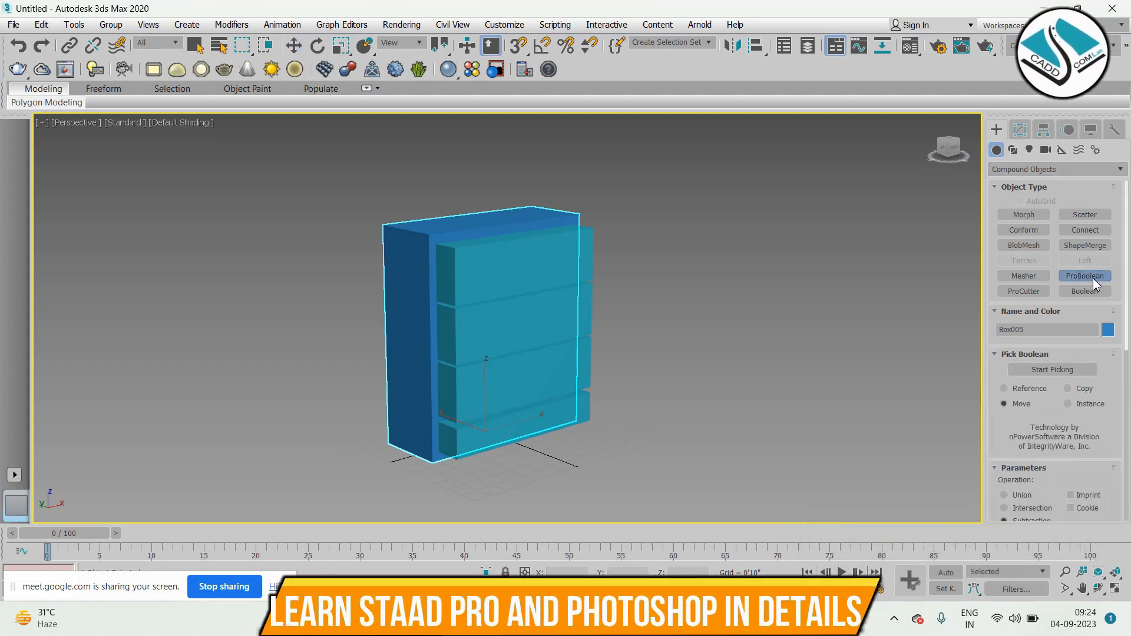
left_click(1062, 372)
left_click(527, 276)
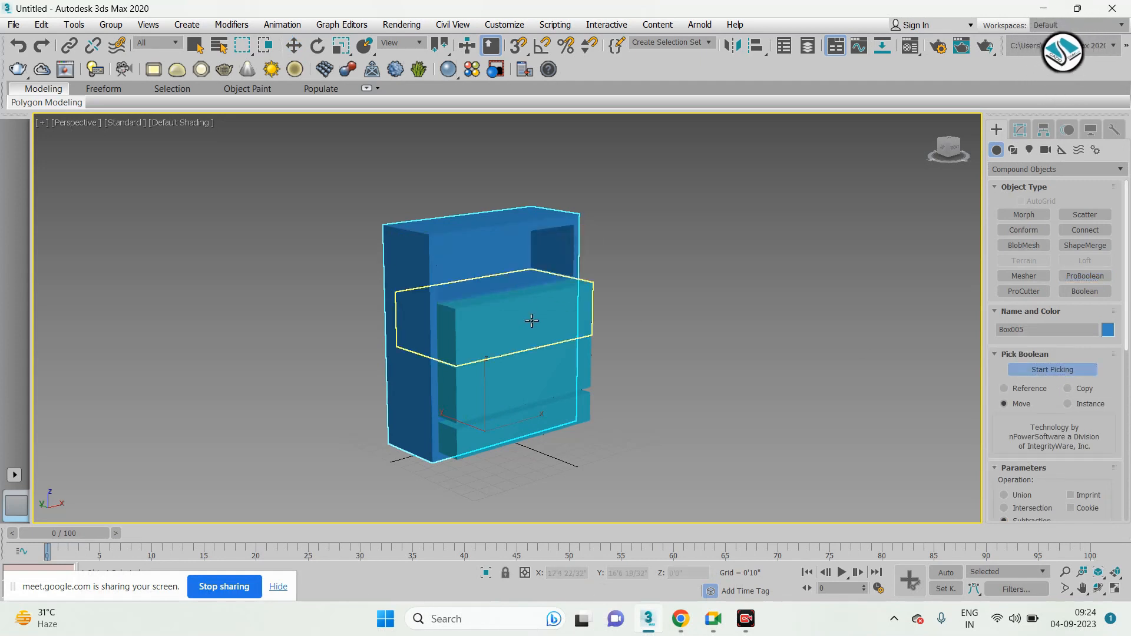
left_click(532, 320)
left_click(552, 370)
left_click(552, 412)
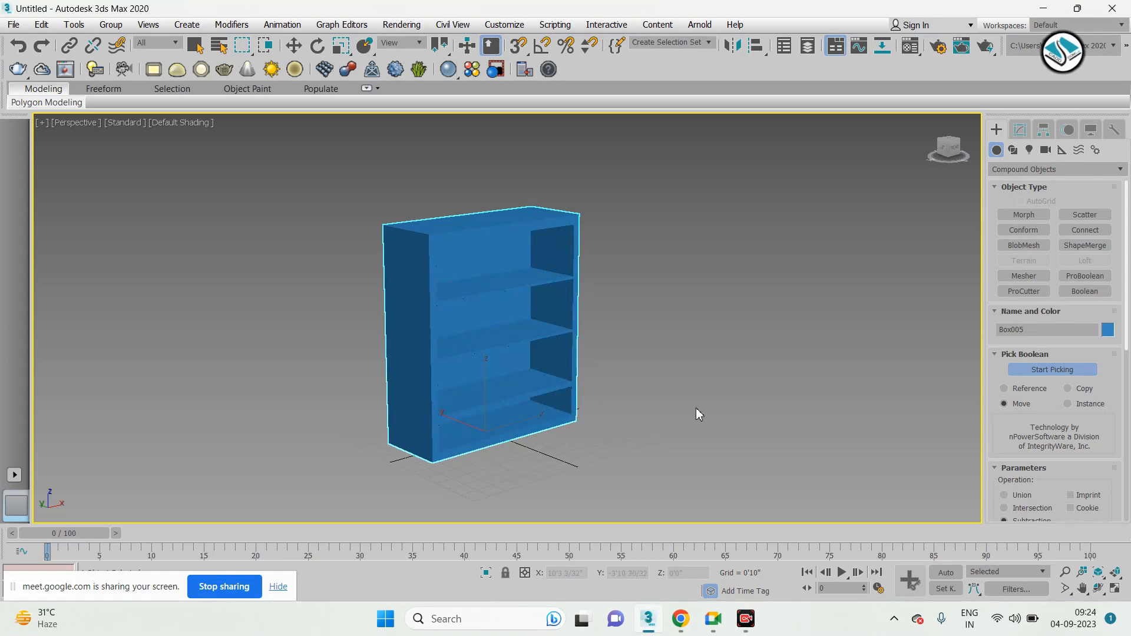
key("w")
middle_click_drag(672, 396, 619, 404, "alt")
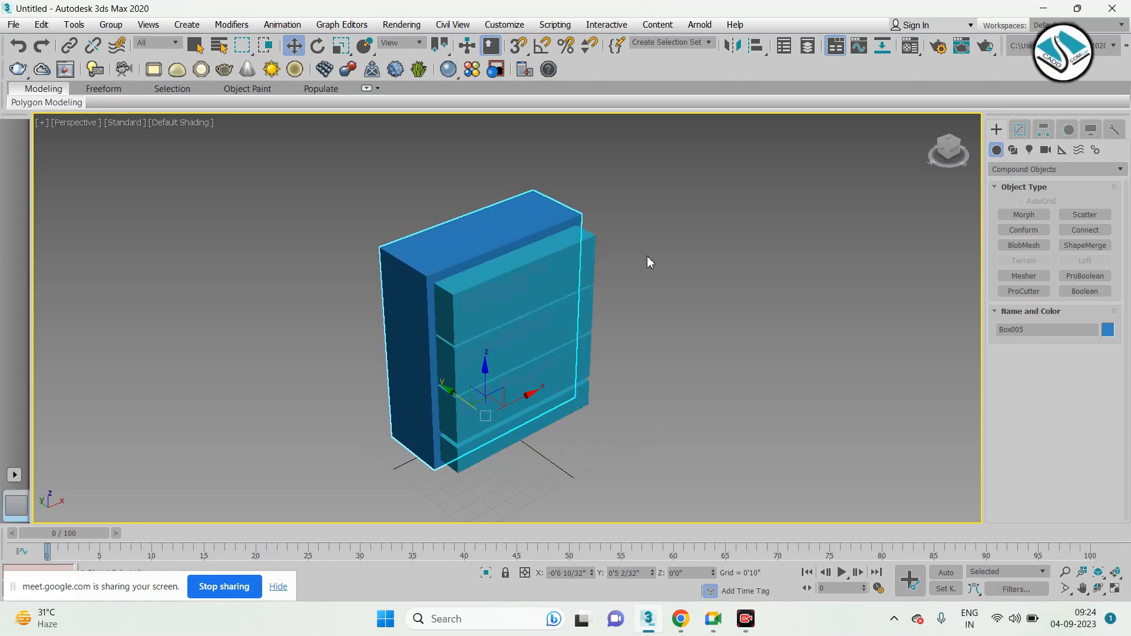
From the restored boxes, run ProBoolean on the blue box again and subtract all four teal boxes as shelf recesses
middle_click_drag(457, 262, 456, 294, "alt")
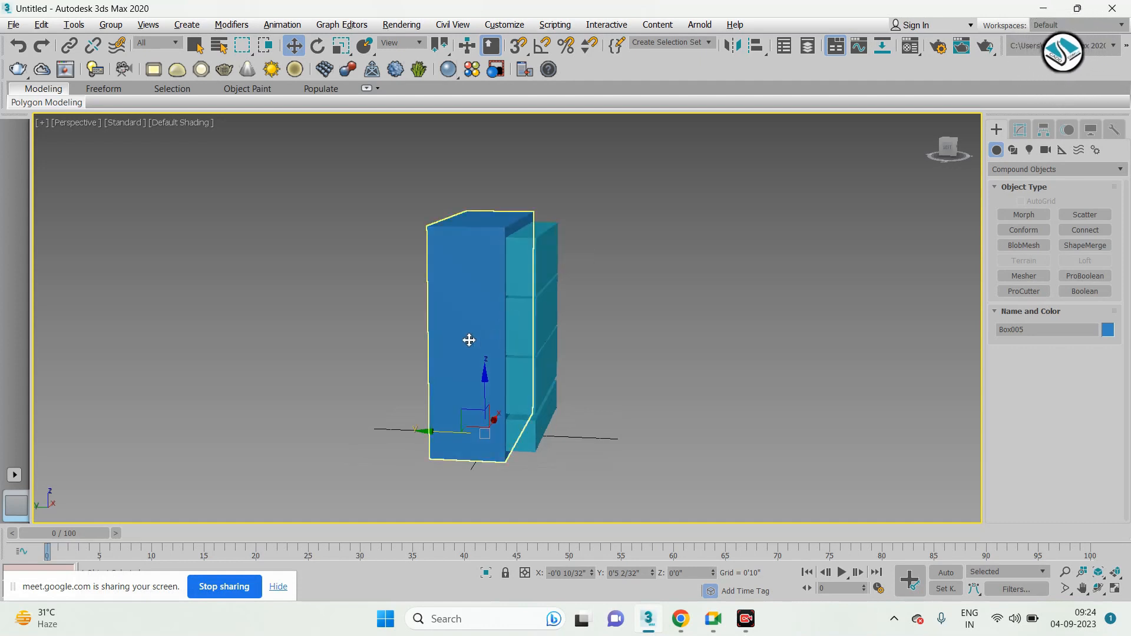
middle_click_drag(467, 339, 430, 339, "alt")
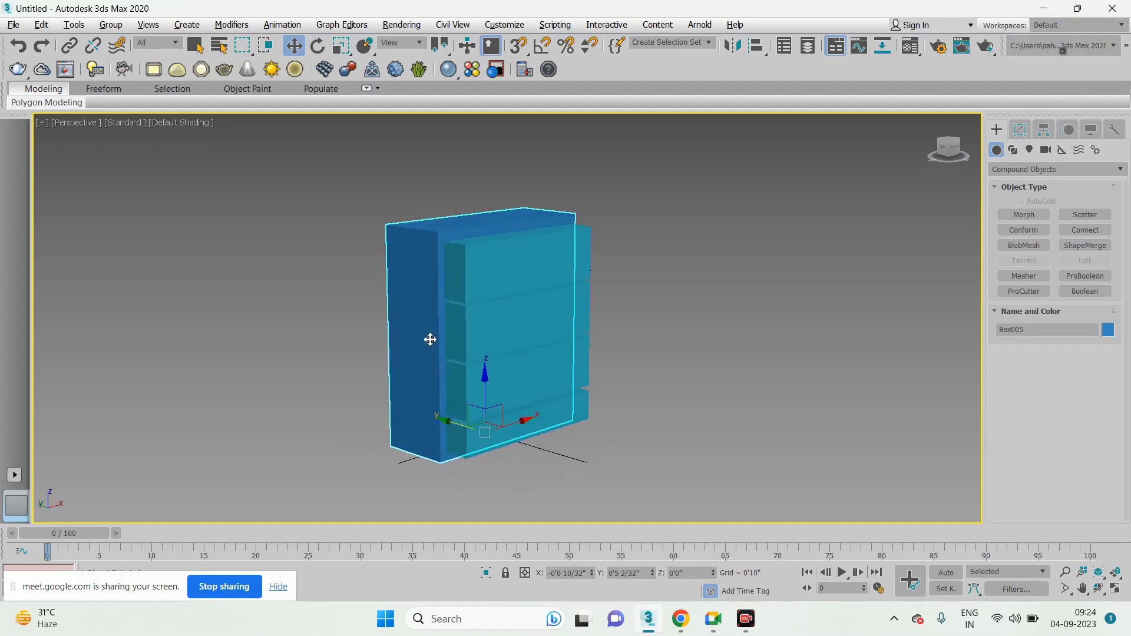
left_click(1080, 274)
left_click(1035, 371)
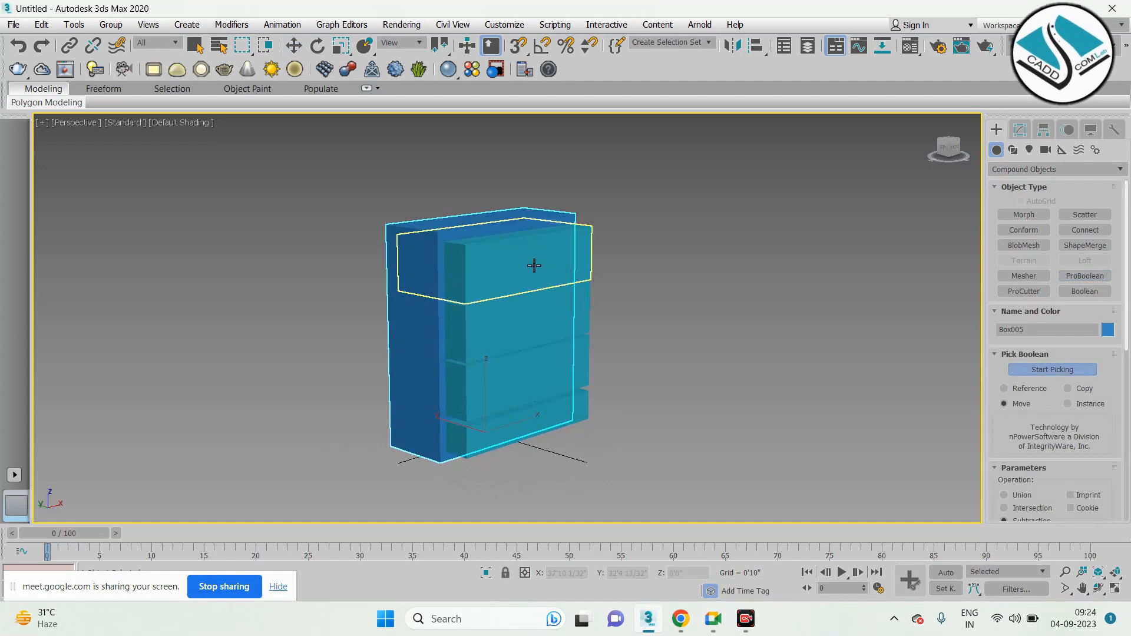
left_click(534, 265)
left_click(545, 313)
left_click(559, 420)
left_click(559, 374)
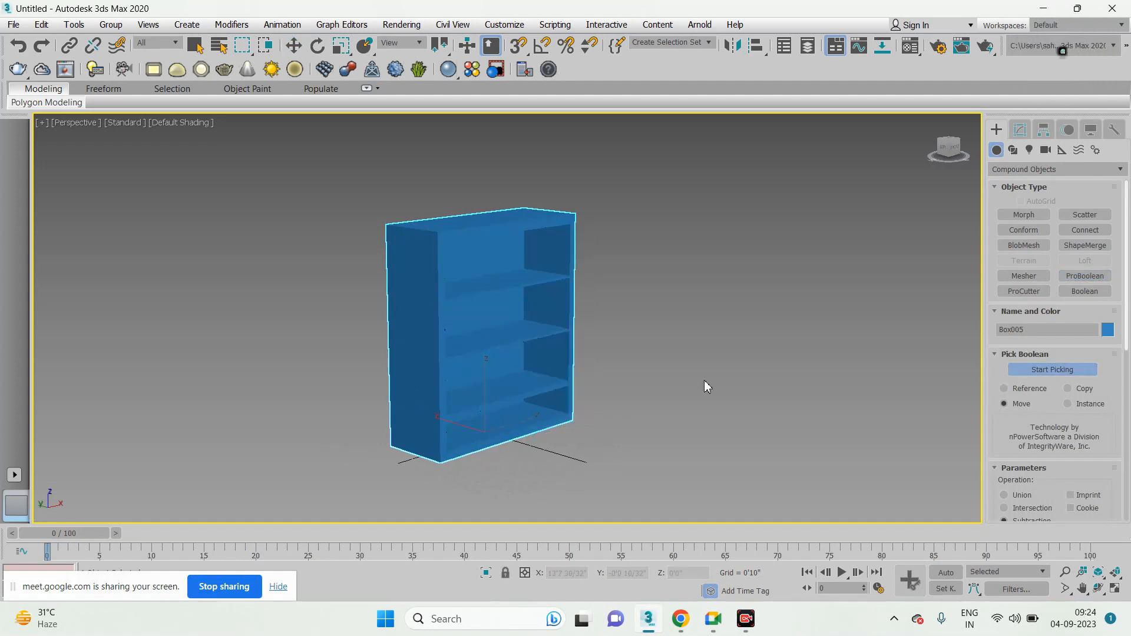
key("w")
mouse_move(669, 391)
middle_mouse_down("alt")
mouse_move(639, 356)
mouse_move(571, 416)
mouse_move(653, 375)
middle_mouse_up("alt")
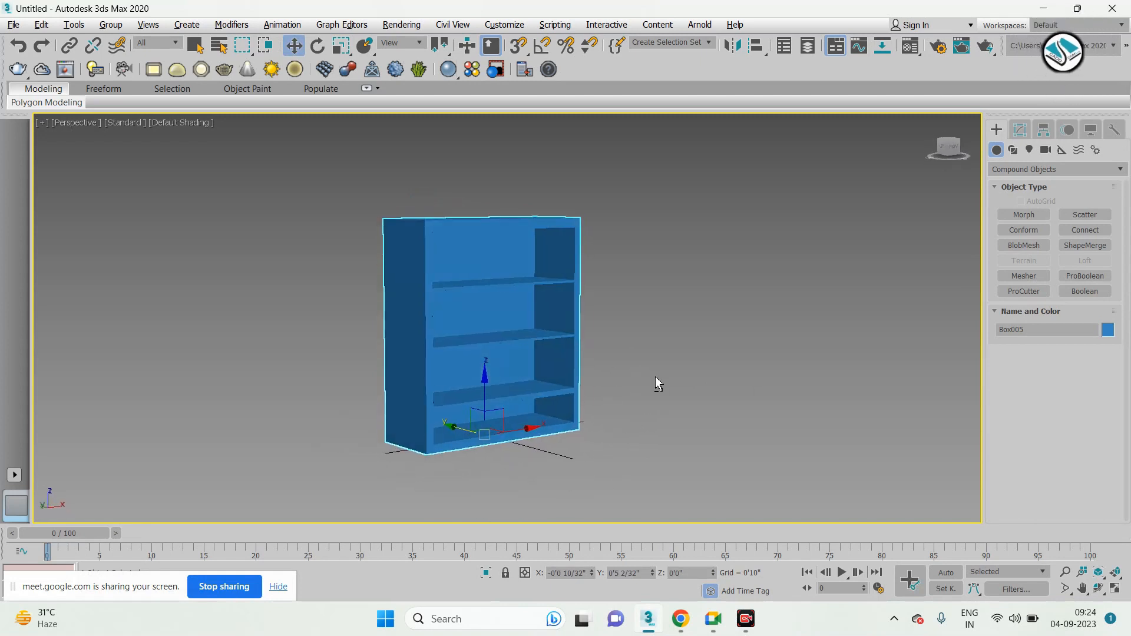
Delete the finished shelf unit and turn on Angle Snap in the empty scene
left_click(627, 299)
left_click(541, 298)
key("Delete")
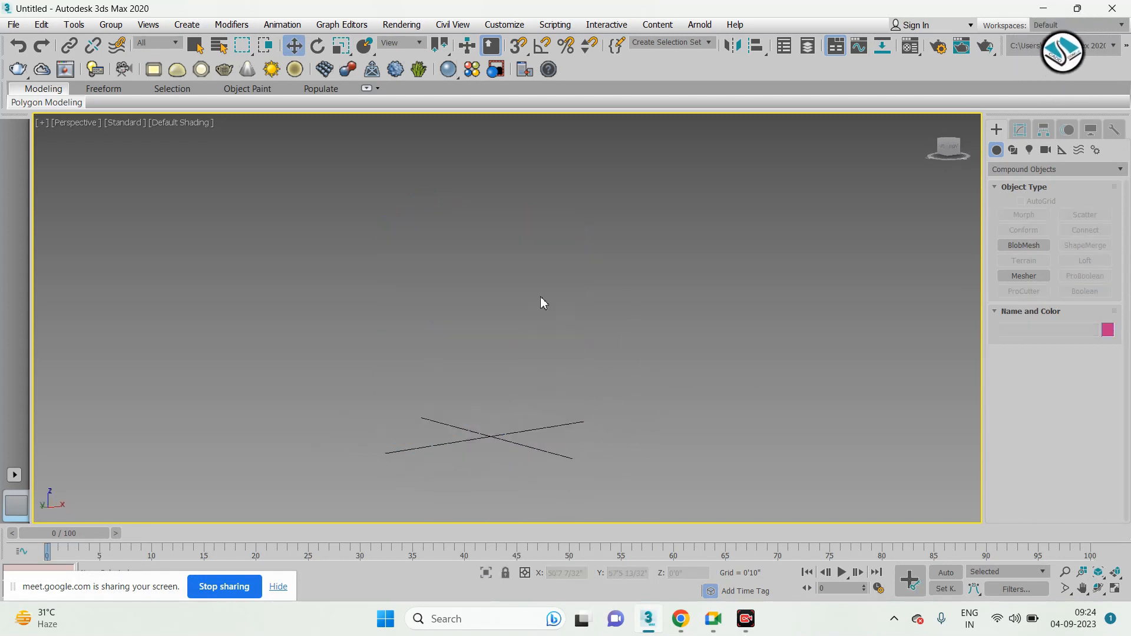
key("z")
key("a")
middle_click_drag(642, 285, 585, 284, "alt")
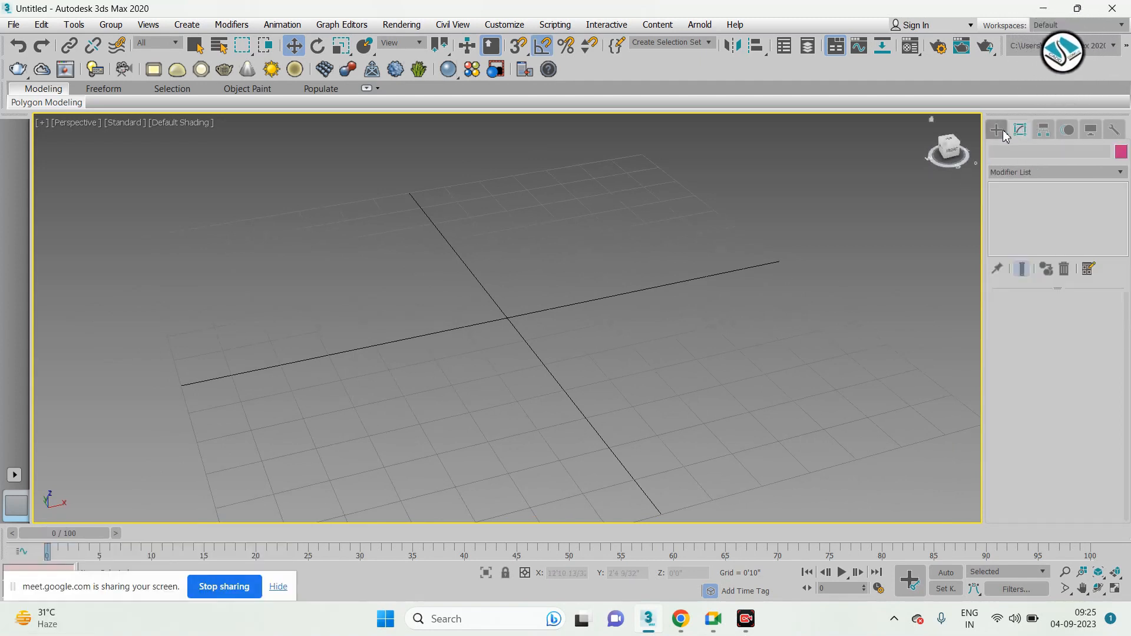
Create a tall Standard Primitives box as a pillar, with a base about 1'3" long and 1'0" wide, beside the grid centre
left_click(1019, 170)
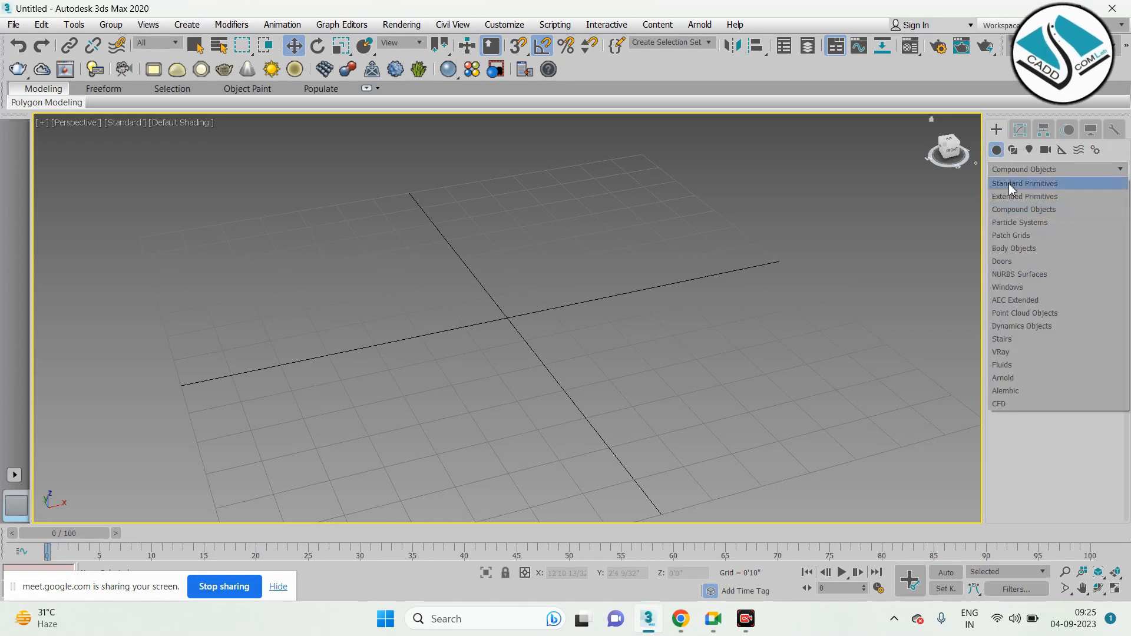
left_click(1009, 183)
left_click(1024, 214)
mouse_move(542, 356)
middle_mouse_down("alt")
mouse_move(567, 337)
mouse_move(541, 366)
middle_mouse_up("alt")
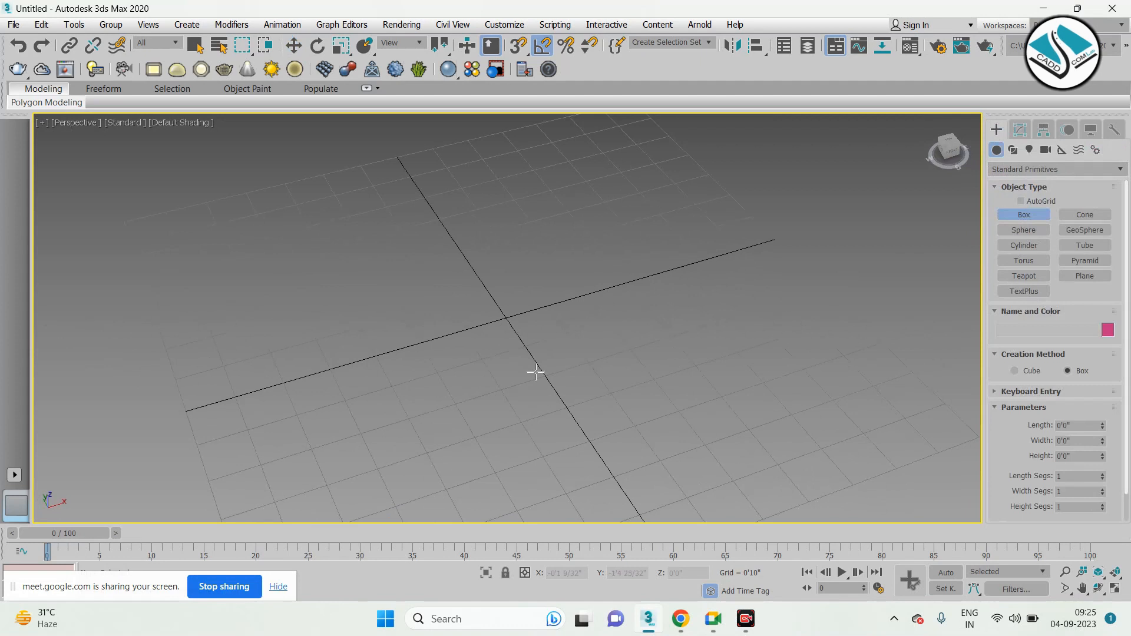
scroll(466, 356, "down", 4)
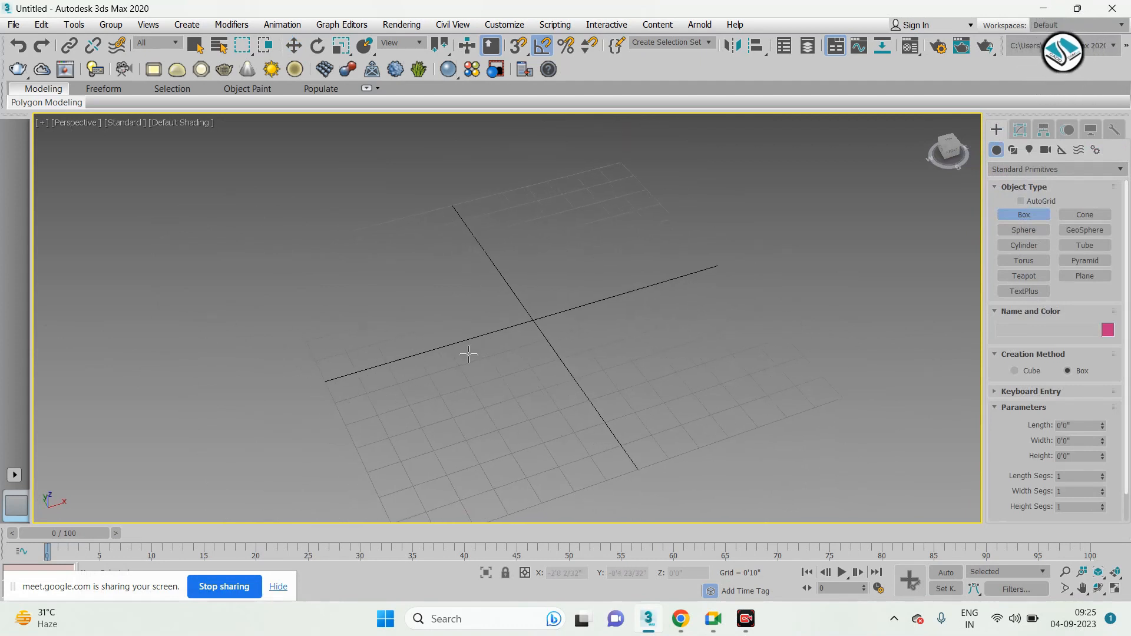
left_click_drag(408, 361, 382, 407)
scroll(390, 393, "down", 2)
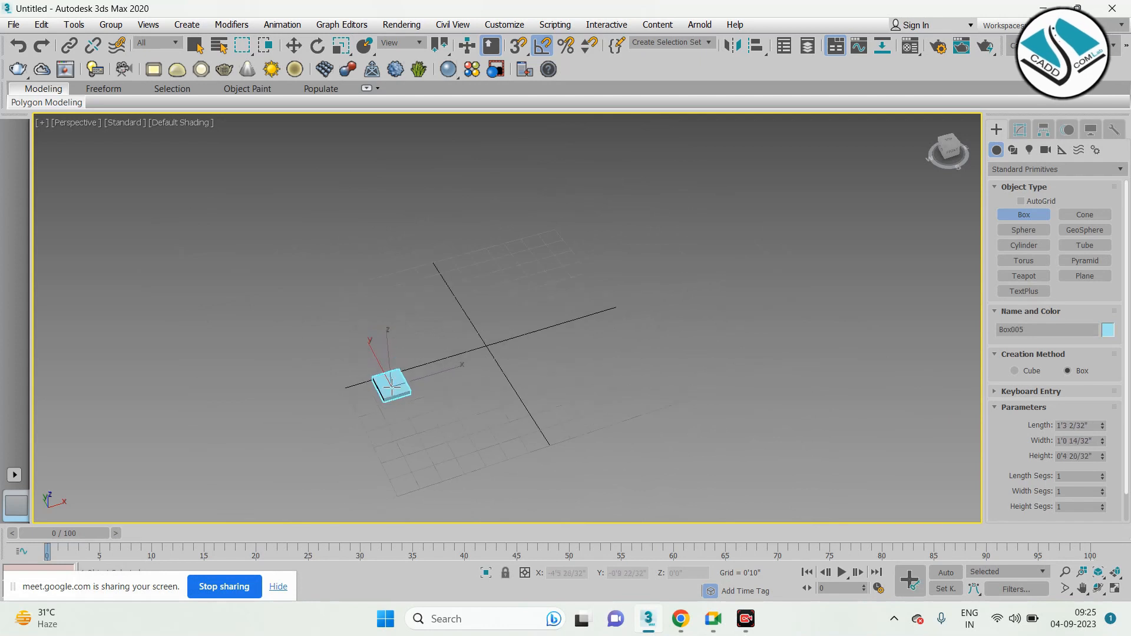
left_click(429, 217)
right_click(429, 217)
middle_click_drag(429, 217, 443, 295, "alt")
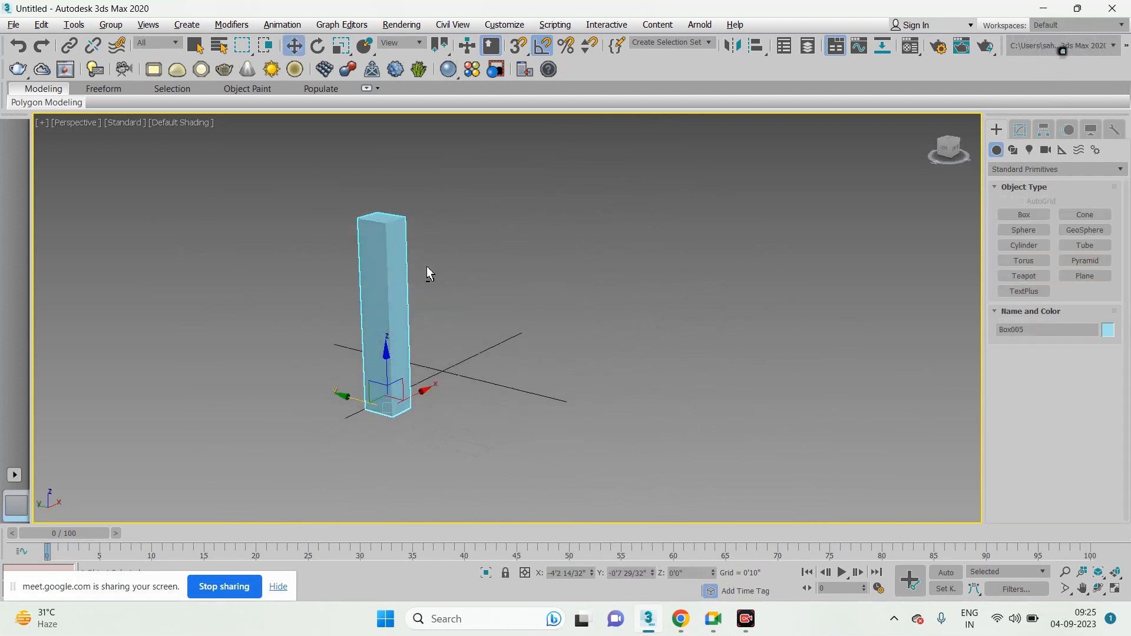
In the Top view, draw a wall box about 8" long, 15'3" wide and 2'7" high, starting at the pillar's right side
key("t")
middle_click_drag(499, 274, 404, 252)
left_click(1037, 215)
scroll(643, 261, "down", 2)
middle_click_drag(643, 260, 443, 266)
scroll(178, 277, "up", 2)
left_click_drag(214, 278, 831, 308)
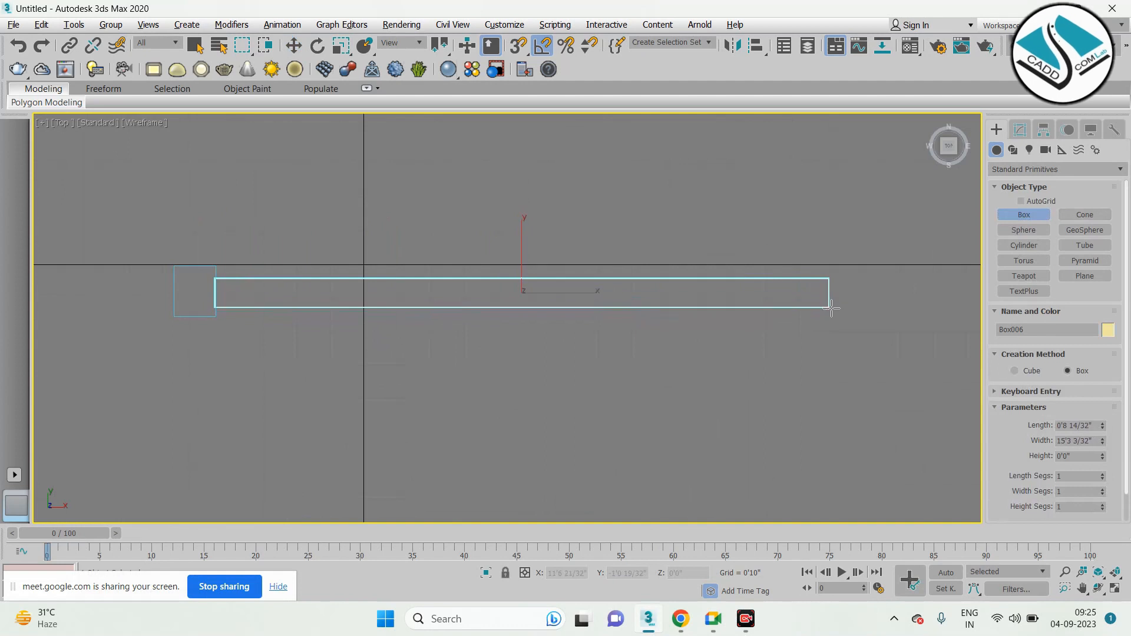
left_click(803, 203)
right_click(801, 202)
Raise the wall box's height to about 6'2" and return to the Perspective view
key("alt+w")
right_click(790, 310)
key("alt+w")
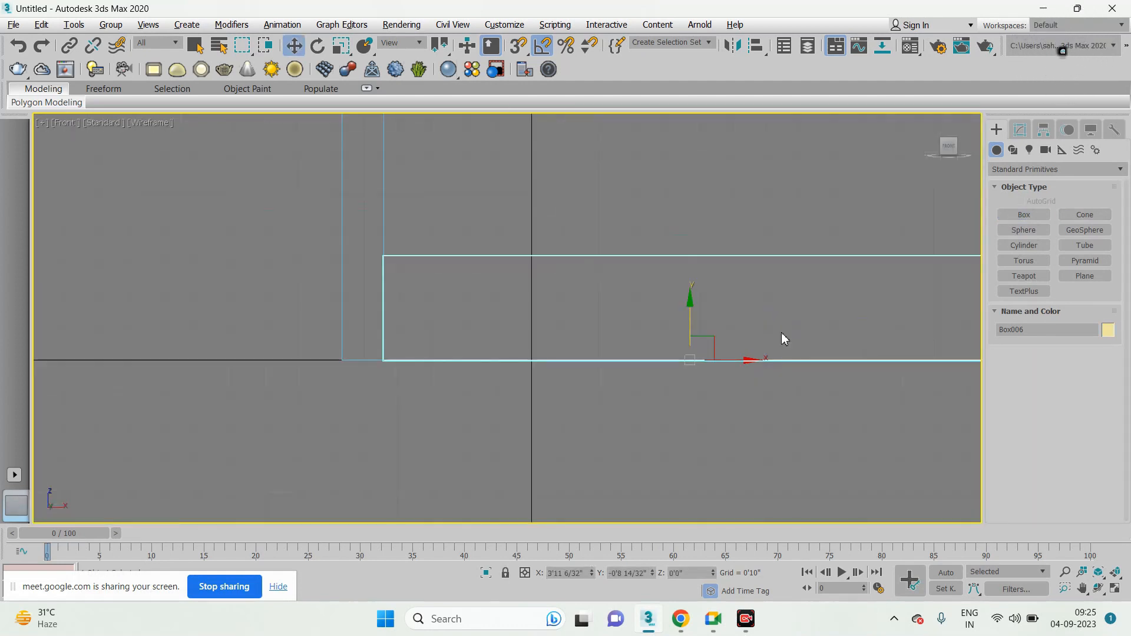
key("alt+w")
key("alt+w")
middle_click_drag(744, 293, 615, 338)
scroll(660, 308, "down", 2)
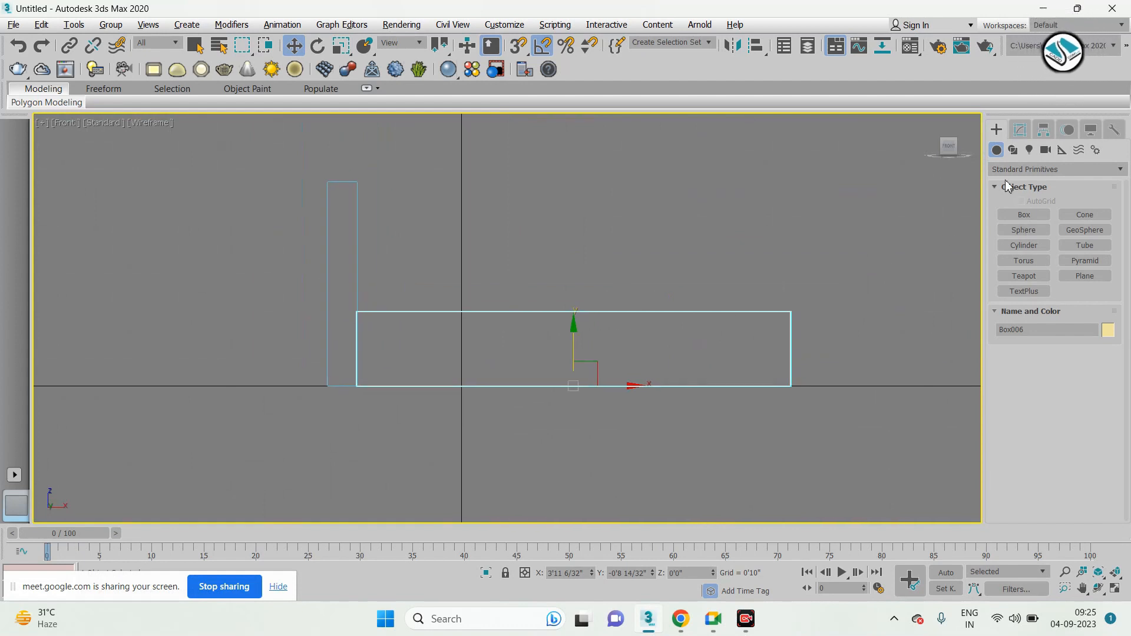
left_click(1021, 131)
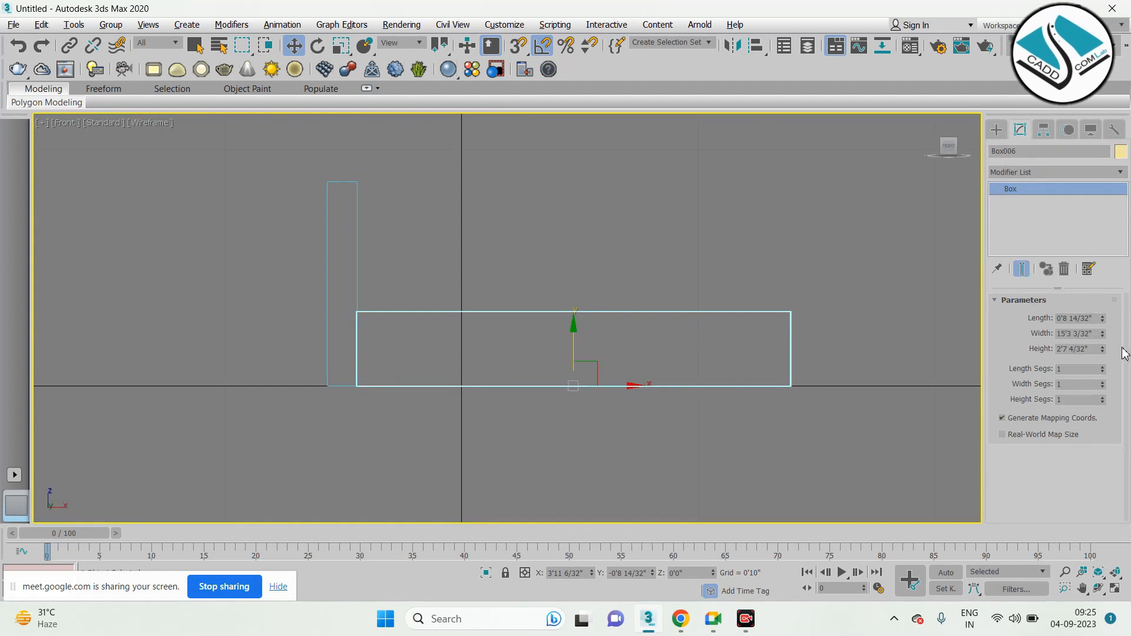
left_click_drag(1106, 353, 1098, 268)
key("alt+w")
left_click(738, 420)
key("alt+w")
mouse_move(738, 419)
middle_mouse_down("alt")
mouse_move(629, 450)
mouse_move(737, 425)
middle_mouse_up("alt")
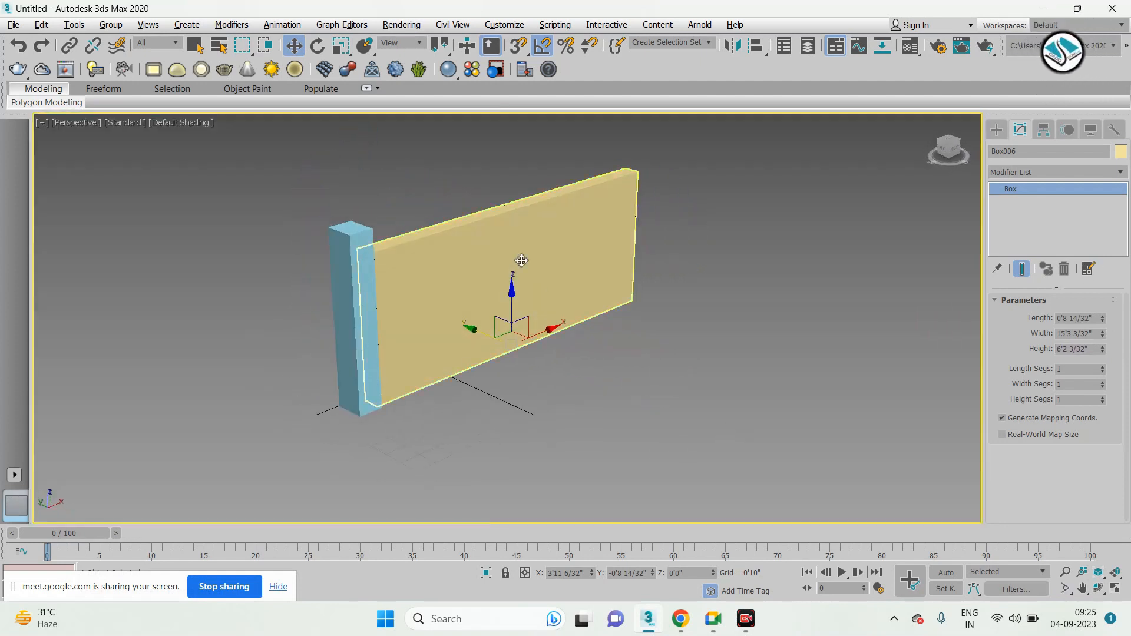
In the Top view, draw a cap box around the pillar about 1'9" long, 1'7" wide and 3" high
key("alt+w")
middle_click(447, 232)
key("alt+w")
middle_click_drag(486, 225, 535, 216)
scroll(227, 287, "up", 1)
scroll(228, 286, "up", 1)
middle_click_drag(249, 291, 450, 297)
scroll(451, 296, "up", 1)
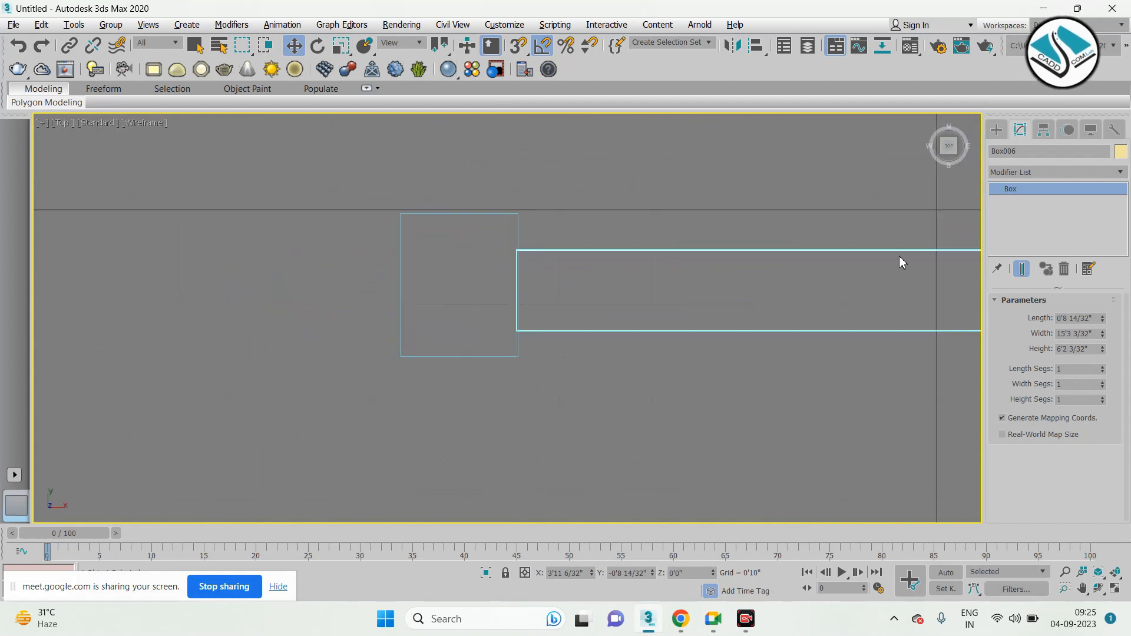
left_click(996, 130)
left_click(1024, 215)
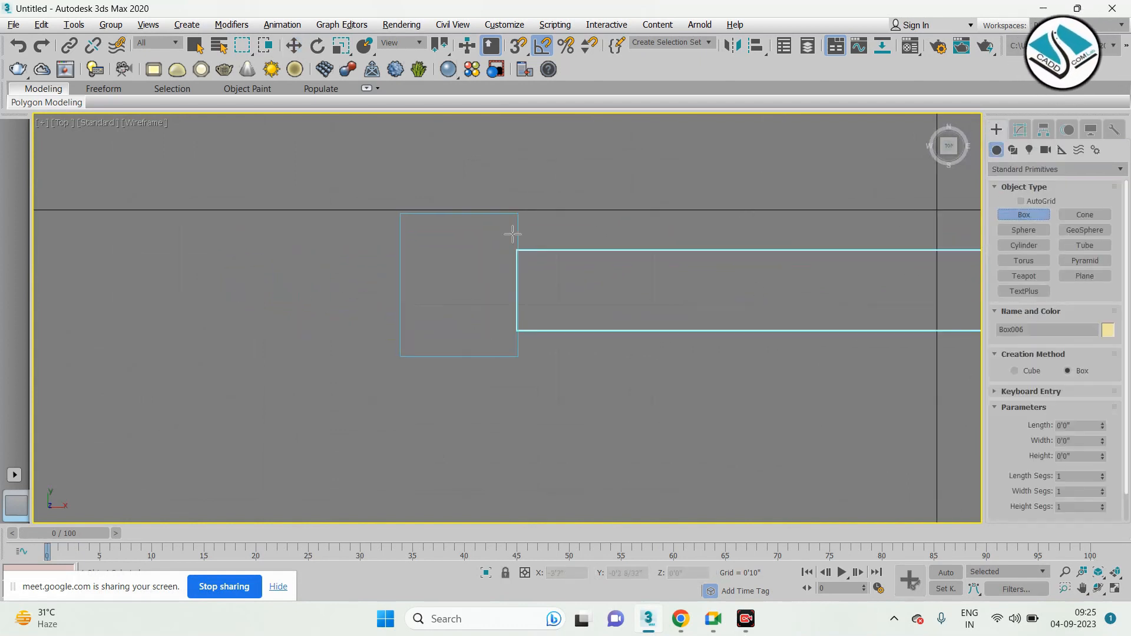
left_click_drag(370, 196, 549, 394)
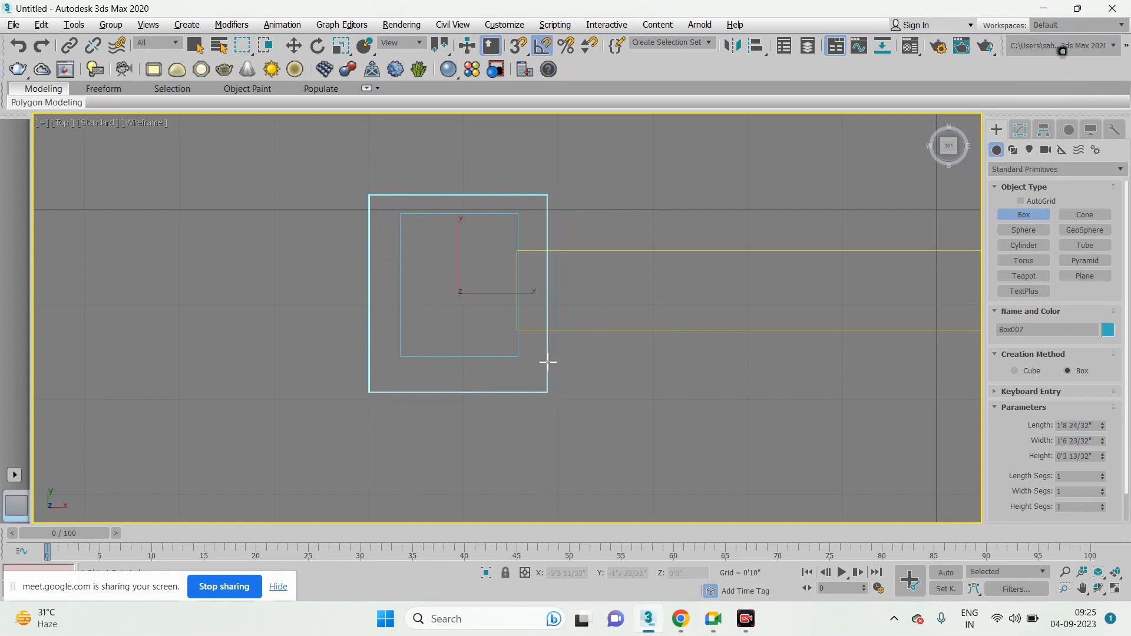
left_click(548, 362)
right_click(548, 362)
In the Perspective view, move the cap box up along Z to about 7'2" so it sits on the pillar's top
key("alt+w")
middle_click(742, 422)
key("alt+w")
middle_click_drag(445, 402, 524, 443)
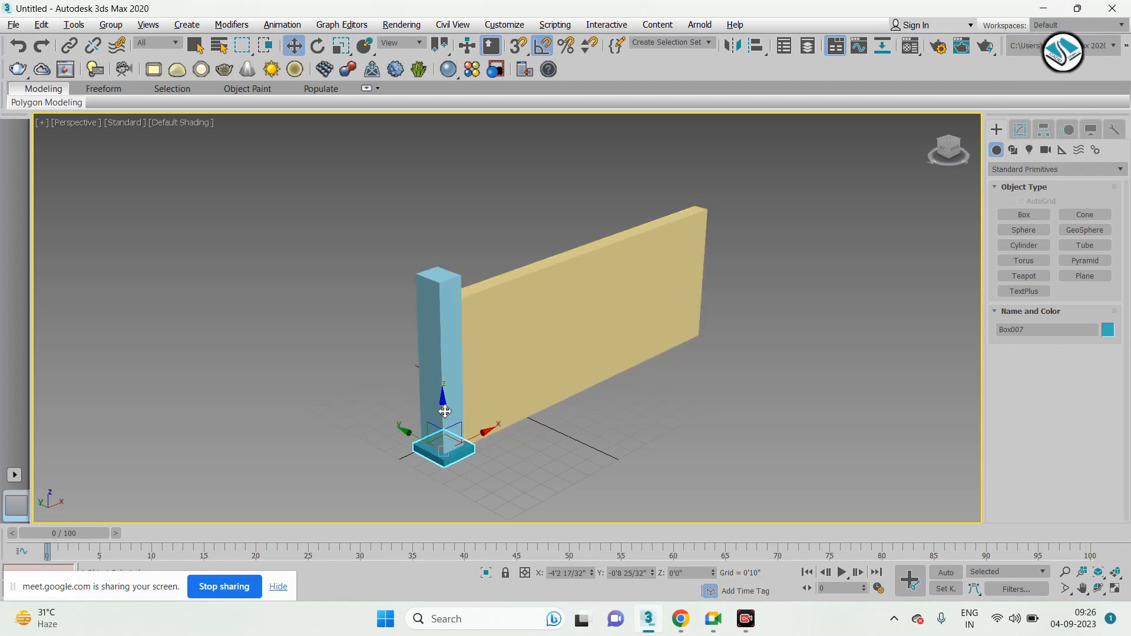
left_click_drag(444, 410, 472, 222)
middle_click_drag(581, 378, 611, 356, "alt")
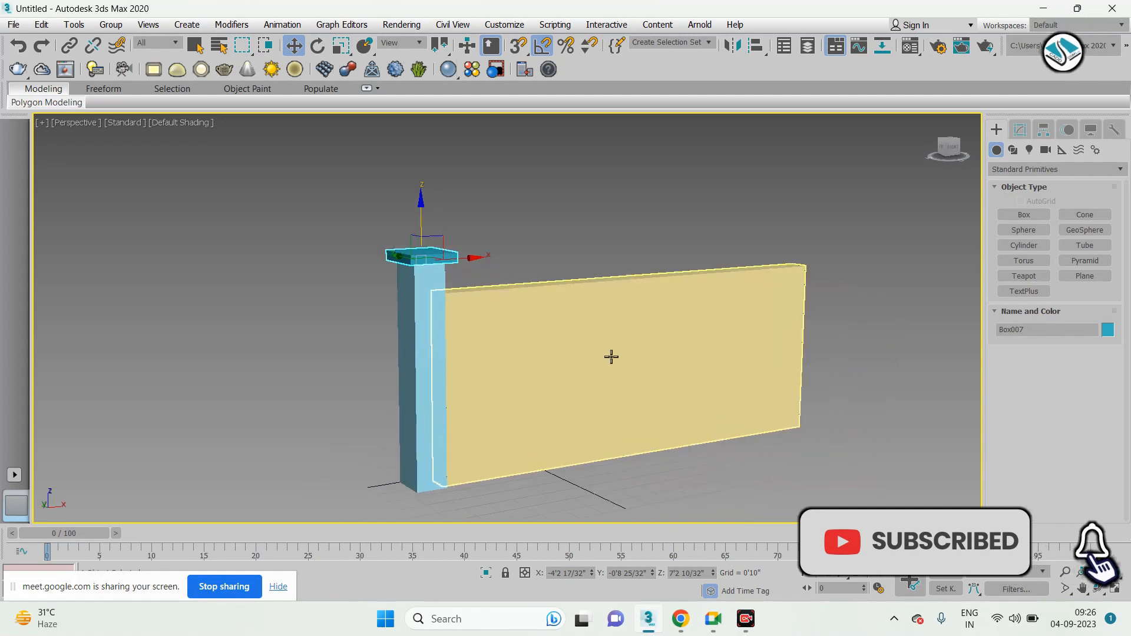
Select the pillar together with its cap and make one copy of both along X, towards the wall's far end
middle_click_drag(434, 283, 309, 255)
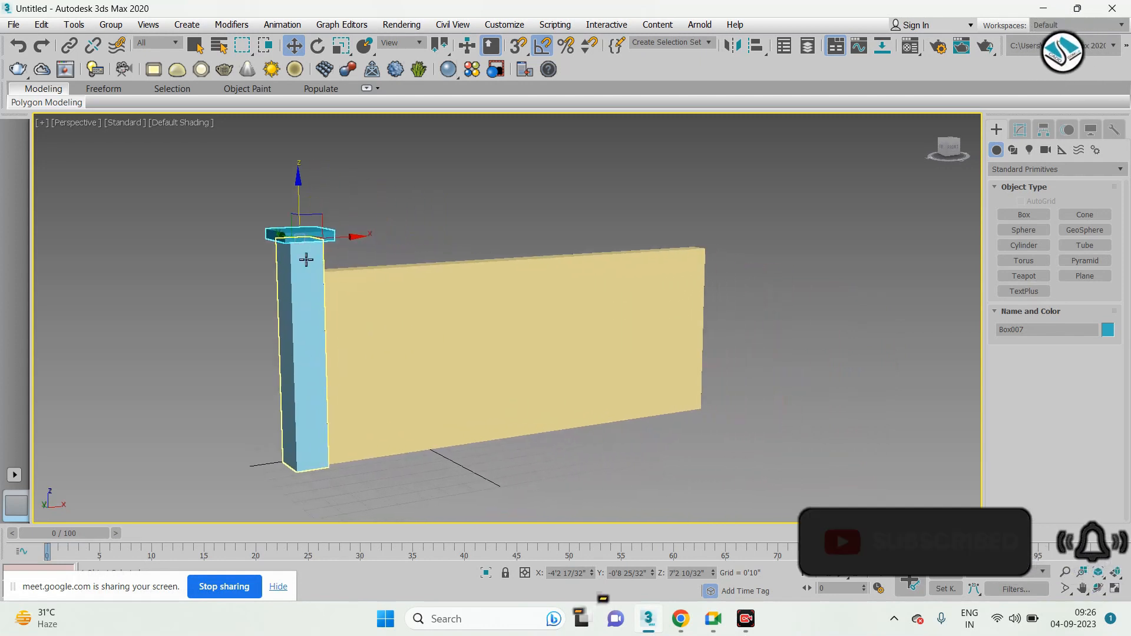
left_click(304, 268, "ctrl")
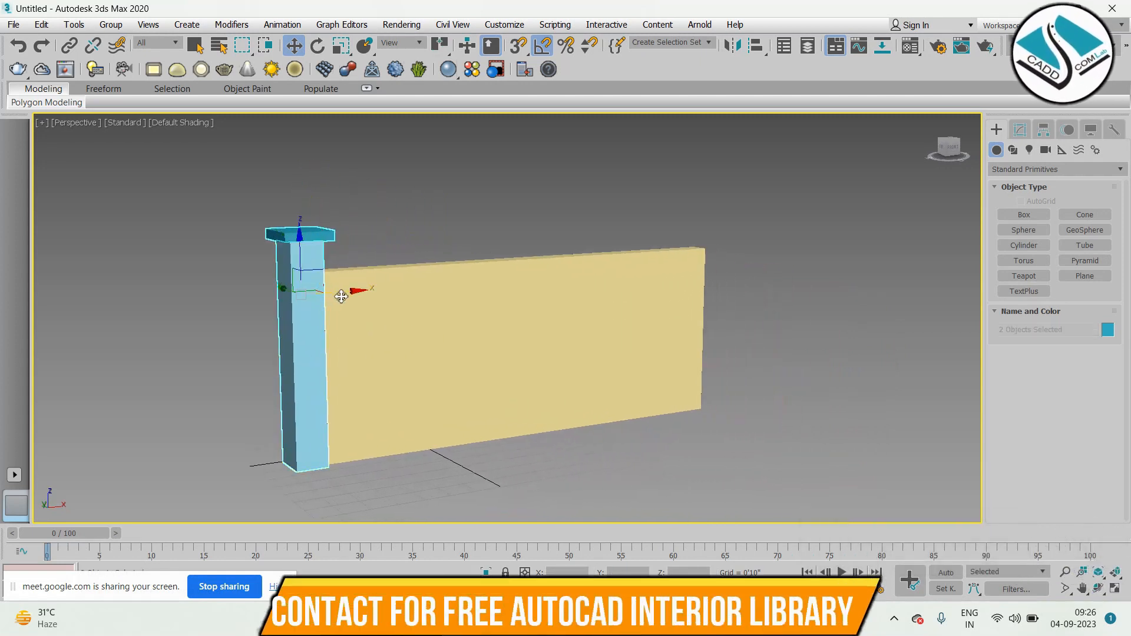
left_click_drag(341, 295, 678, 302, "shift")
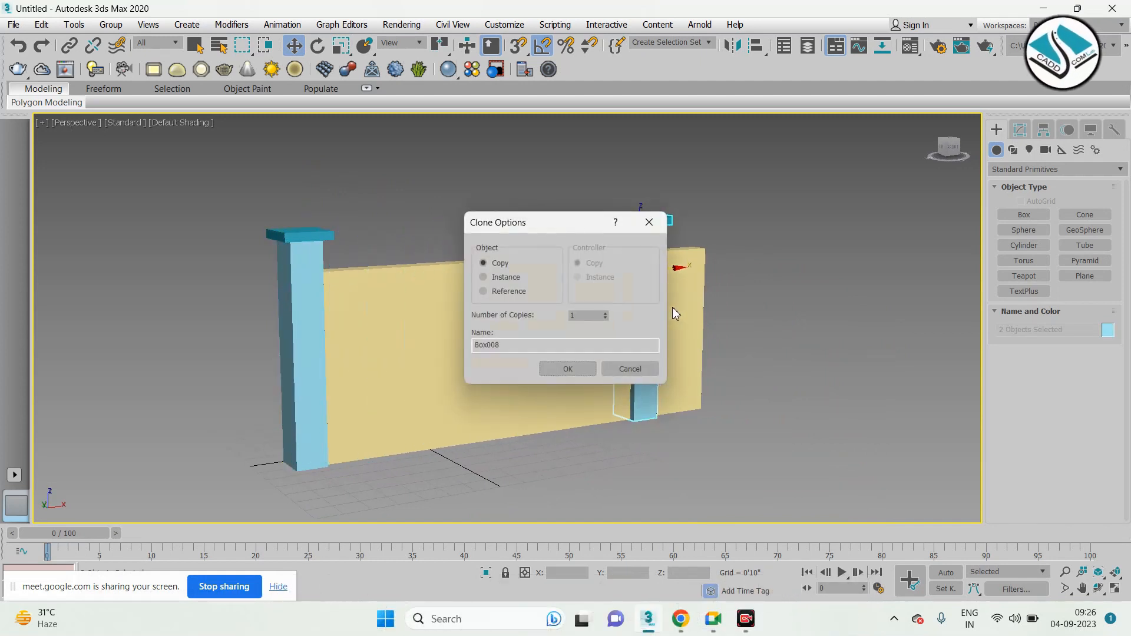
left_click(565, 370)
In the Top view, move the copied pillar and cap along X to the free end of the wall
middle_click_drag(588, 343, 561, 387, "alt")
key("alt+w")
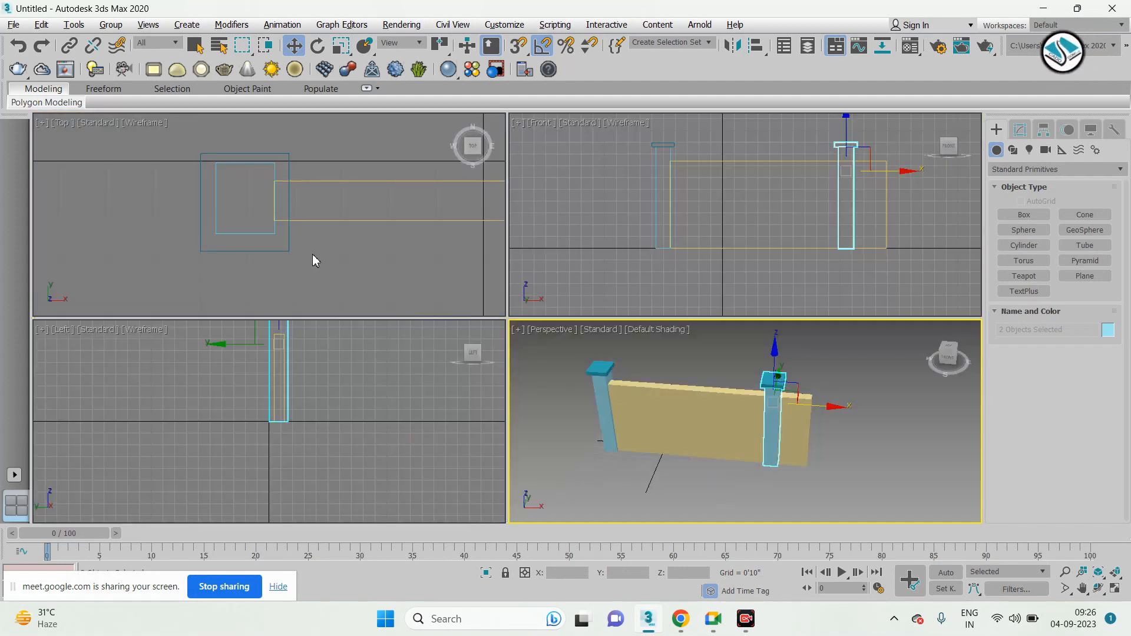
right_click(312, 253)
key("alt+w")
scroll(174, 277, "down", 4)
scroll(796, 277, "up", 3)
middle_click_drag(714, 277, 642, 277)
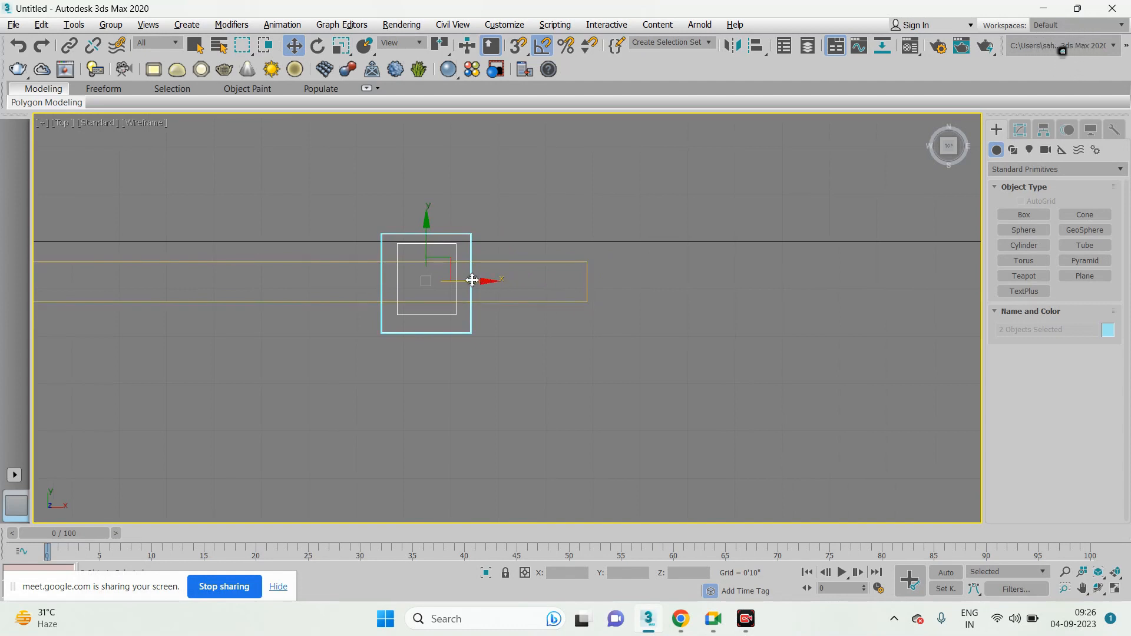
left_click_drag(475, 280, 680, 307)
key("alt+w")
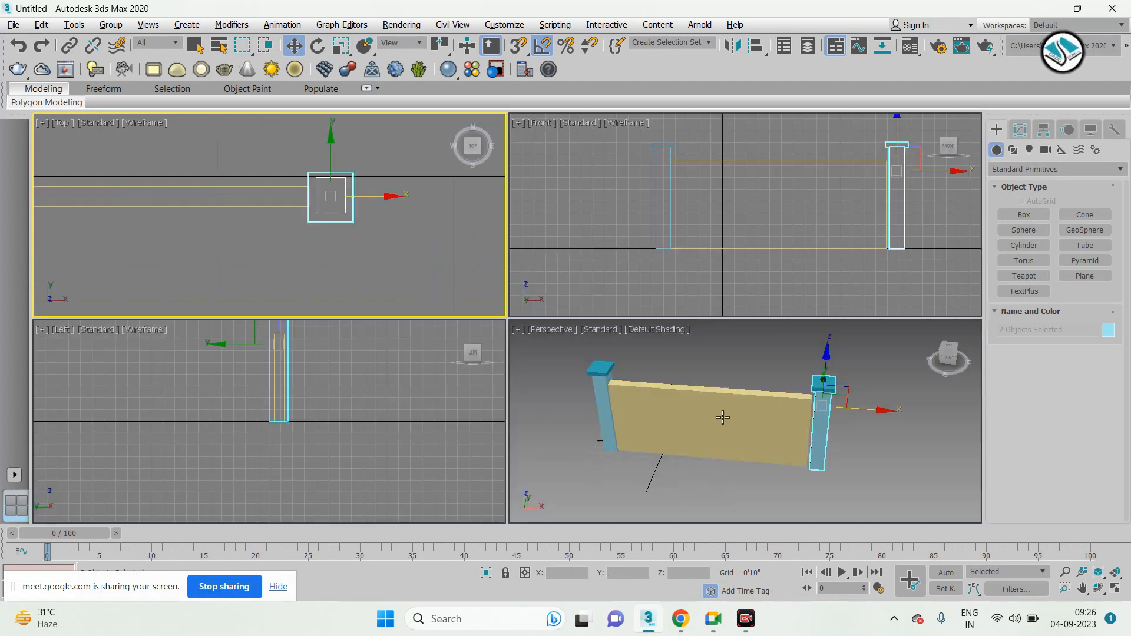
In the Perspective view, nudge the copied pillar and cap back along X into the wall's end, then deselect them
right_click(714, 408)
key("alt+w")
middle_click_drag(692, 377, 723, 363, "alt")
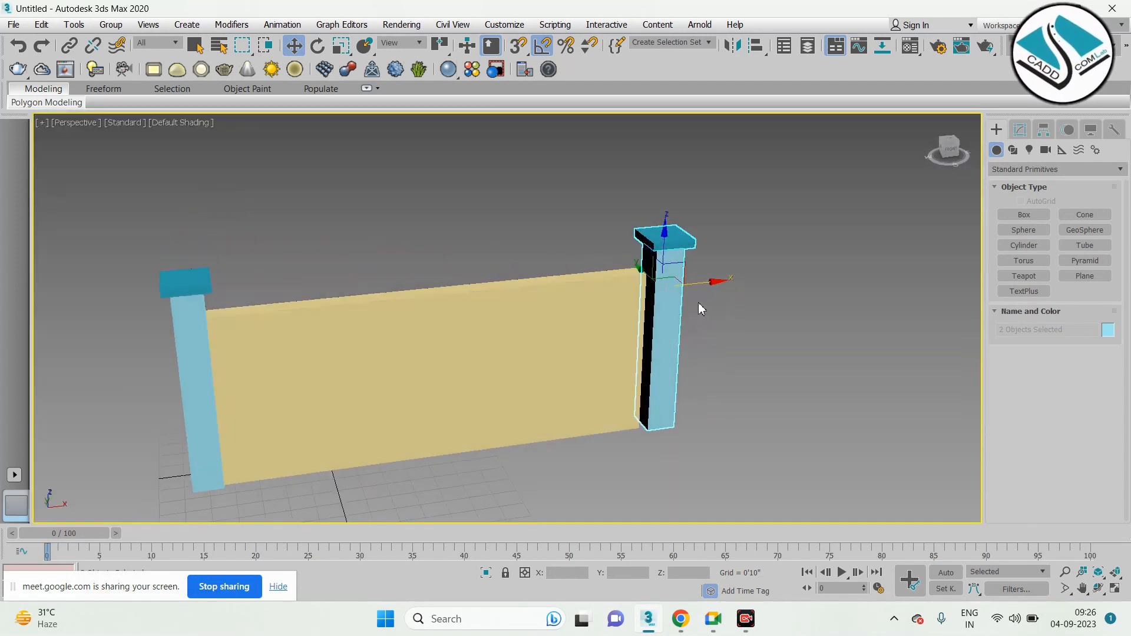
left_click_drag(698, 281, 688, 283)
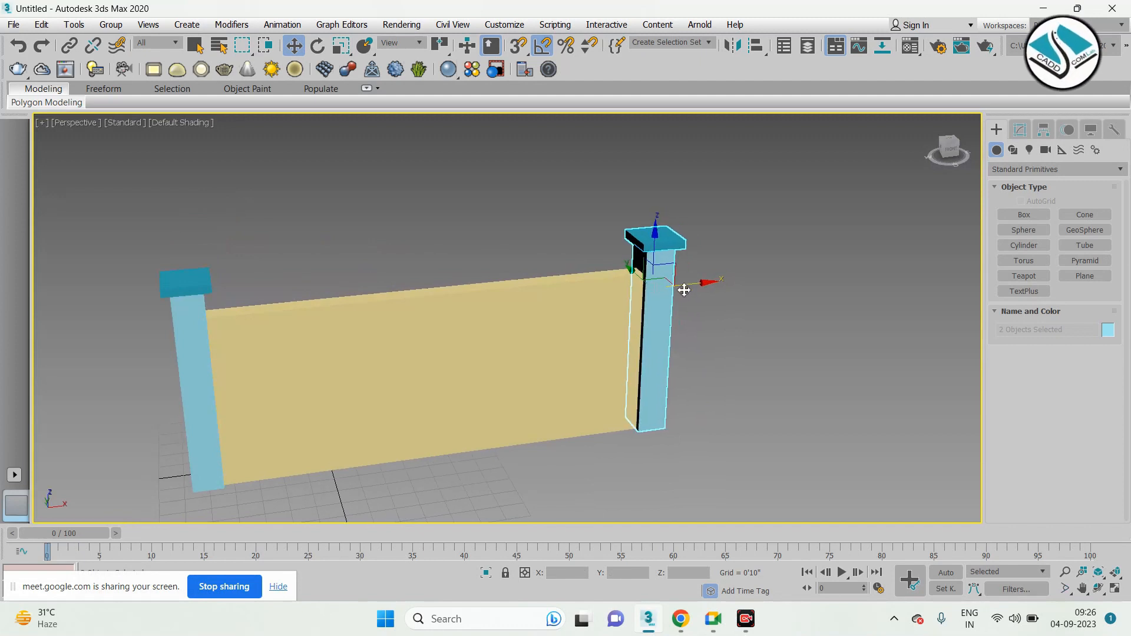
left_click(753, 245)
In the Front view, draw a cutting box about 6'9" long and 13'8" wide inside the wall's outline, extending below its base
middle_click_drag(522, 318, 547, 270)
key("alt+w")
left_click(658, 238)
key("alt+w")
middle_click_drag(660, 236, 634, 264)
scroll(634, 264, "up", 2)
left_click(1024, 215)
middle_click_drag(187, 266, 185, 248)
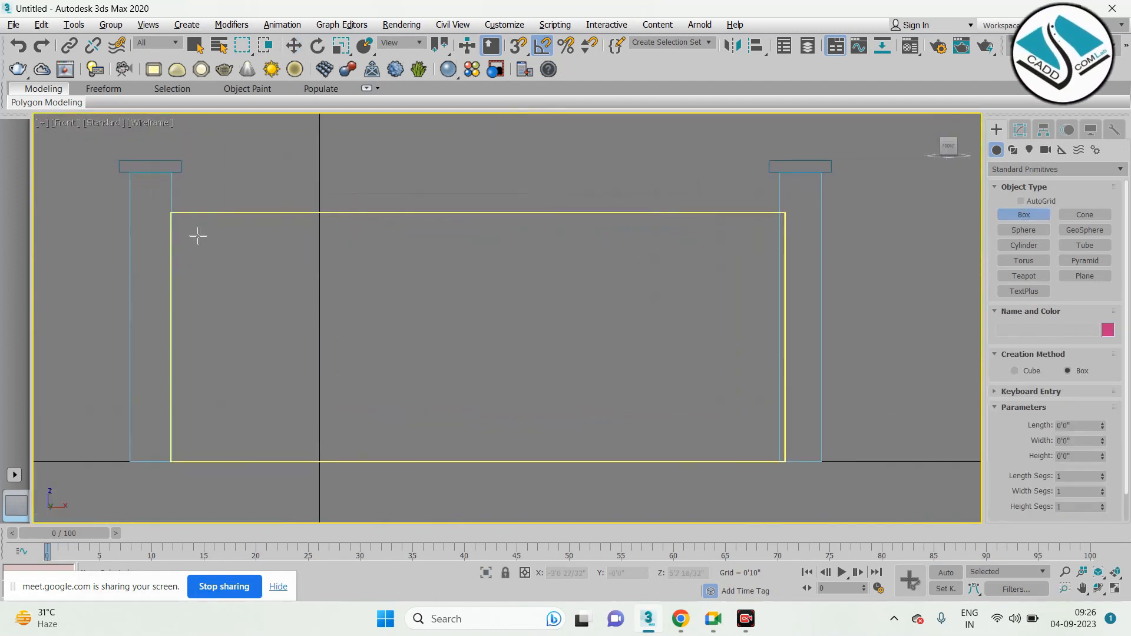
left_click_drag(195, 234, 744, 504)
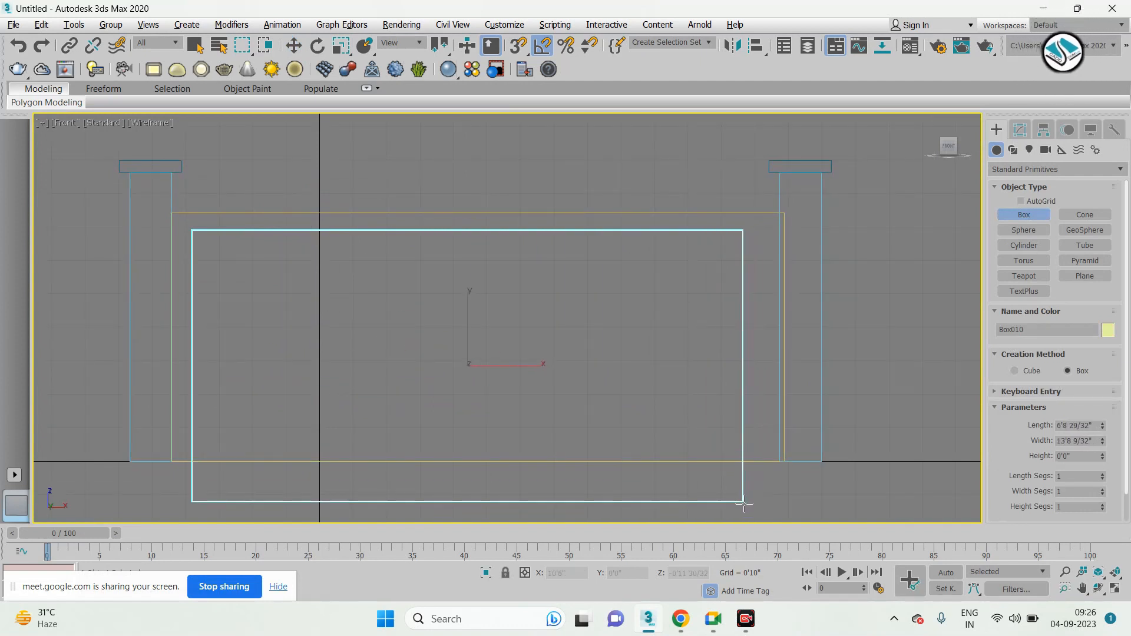
left_click(718, 415)
right_click(720, 417)
In the Top view, move the cutting box to about X 4'0" and Y -0'9", centred between the pillars and overlapping the wall's front half
key("alt+w")
right_click(431, 255)
key("alt+w")
middle_click_drag(379, 260, 603, 278)
scroll(522, 268, "down", 2)
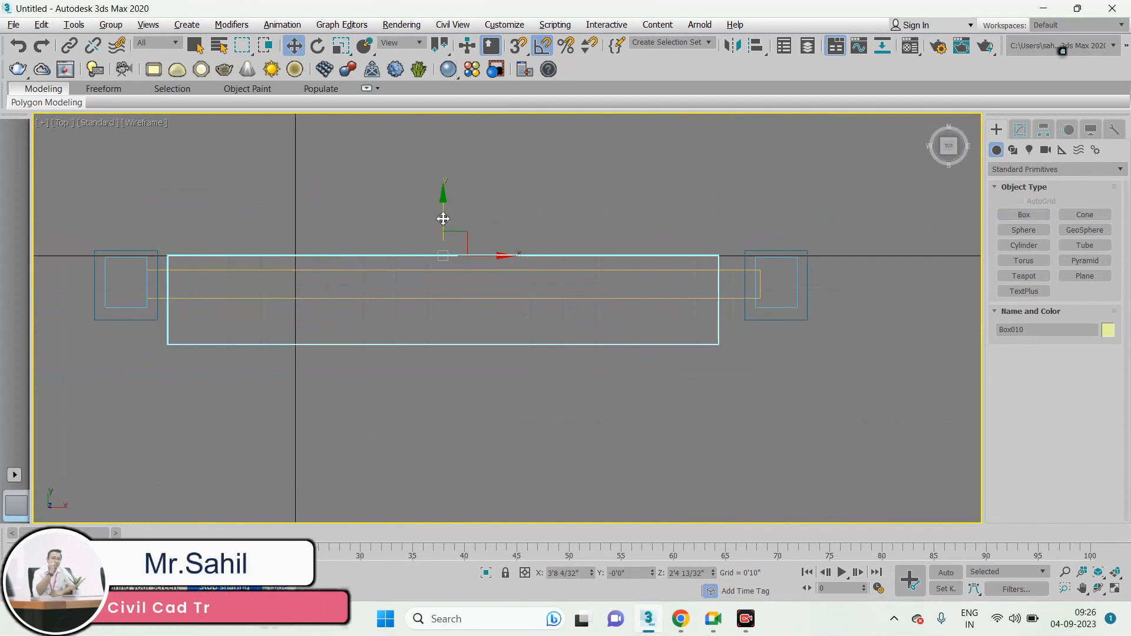
left_click_drag(448, 212, 446, 241)
left_click_drag(481, 284, 495, 284)
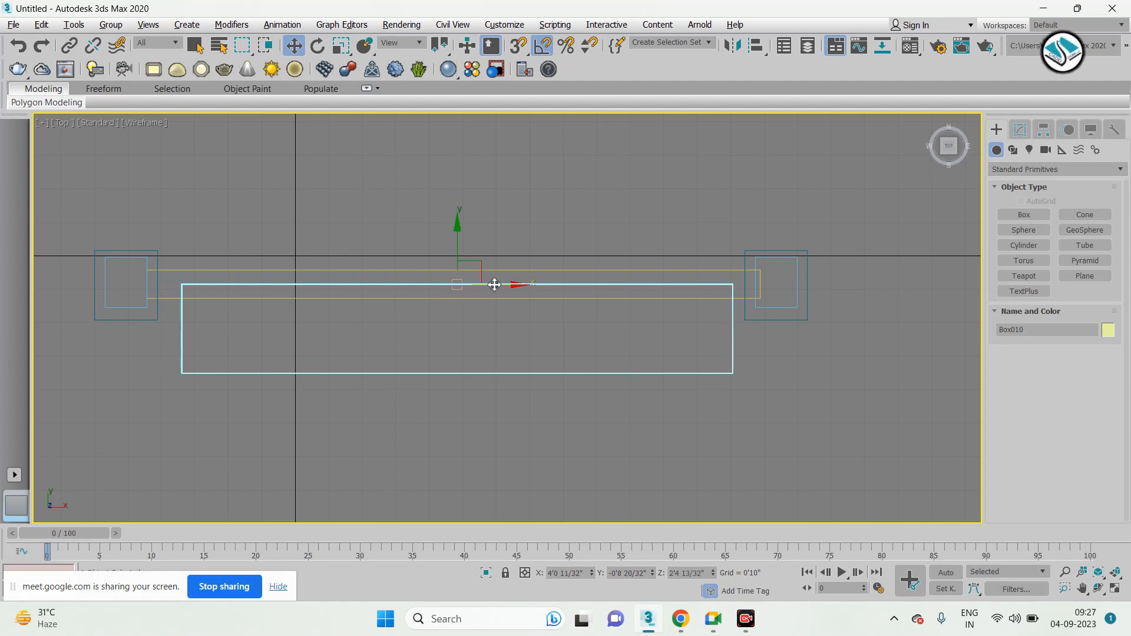
In the Perspective view, subtract the cutting box from the wall with ProBoolean
key("alt+w")
right_click(659, 394)
key("alt+w")
middle_click_drag(629, 335, 678, 303, "alt")
left_click(506, 212)
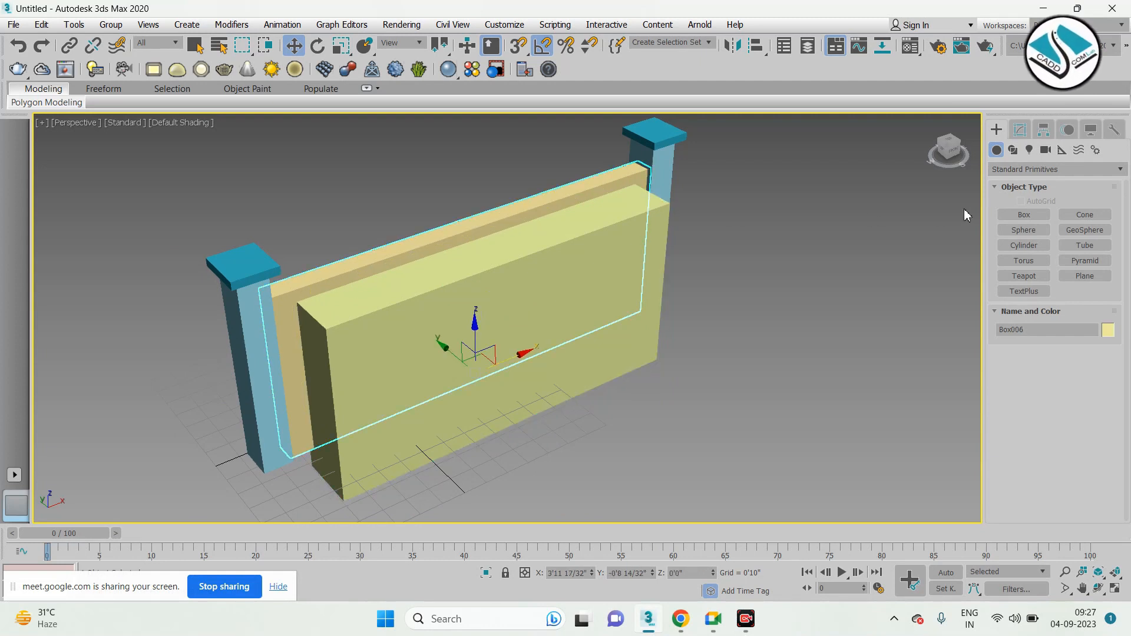
left_click(1040, 169)
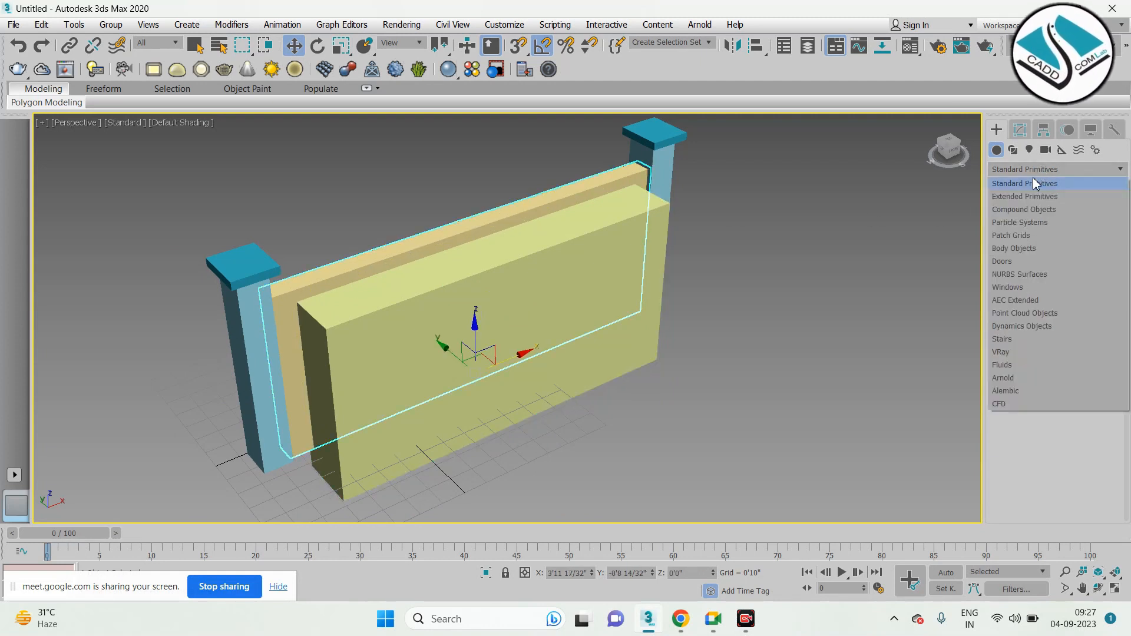
left_click(1018, 211)
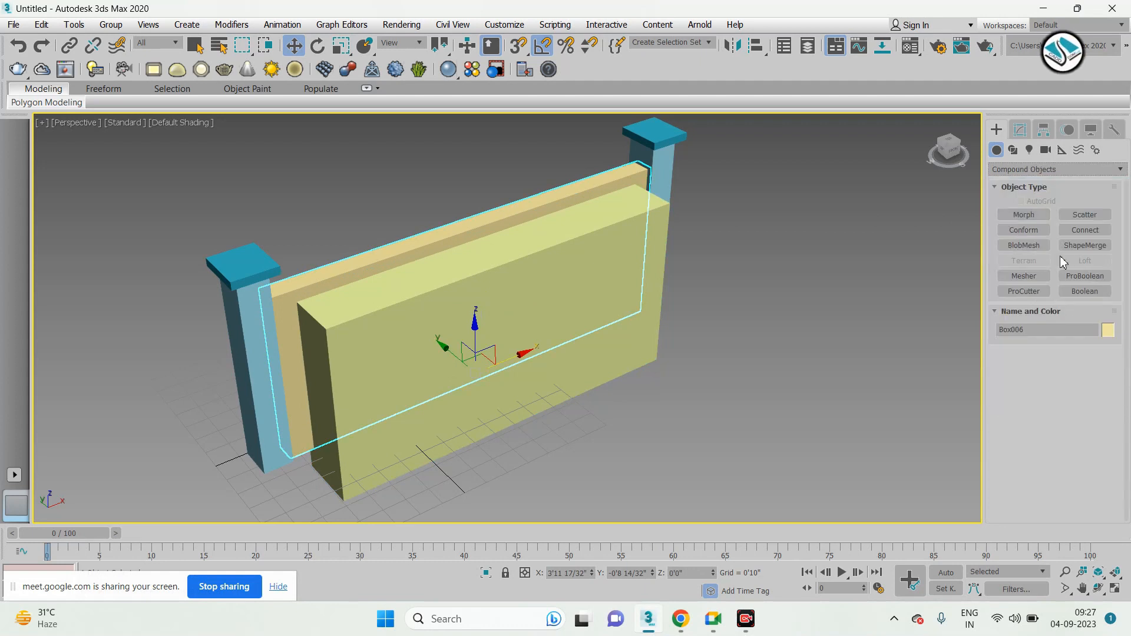
left_click(1084, 277)
left_click(1050, 370)
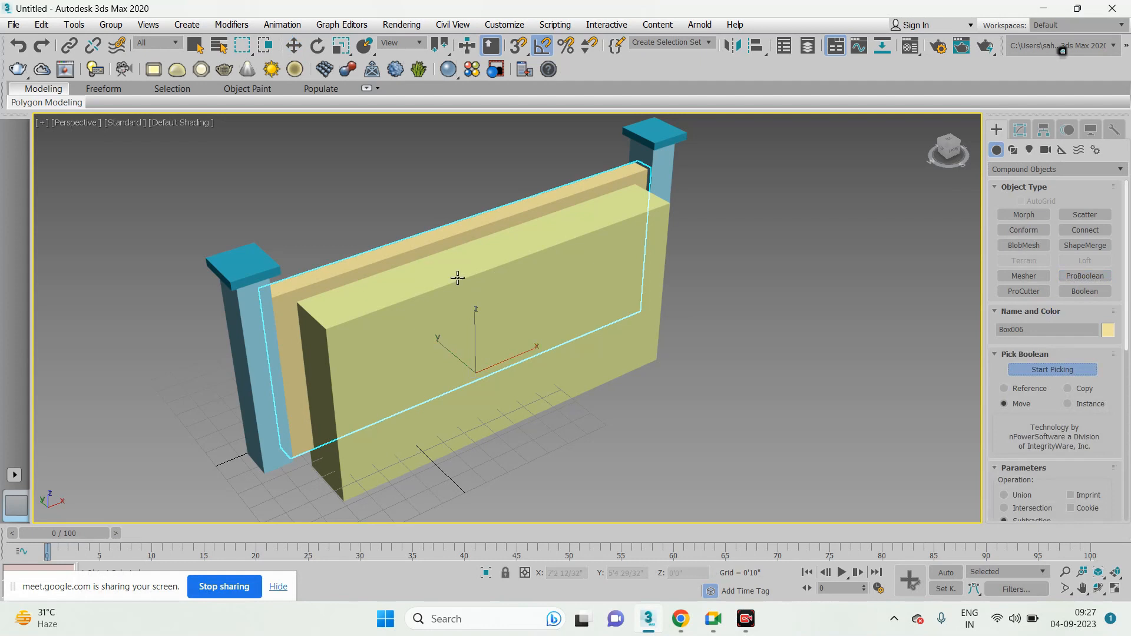
left_click(458, 277)
middle_click_drag(731, 302, 699, 228, "alt")
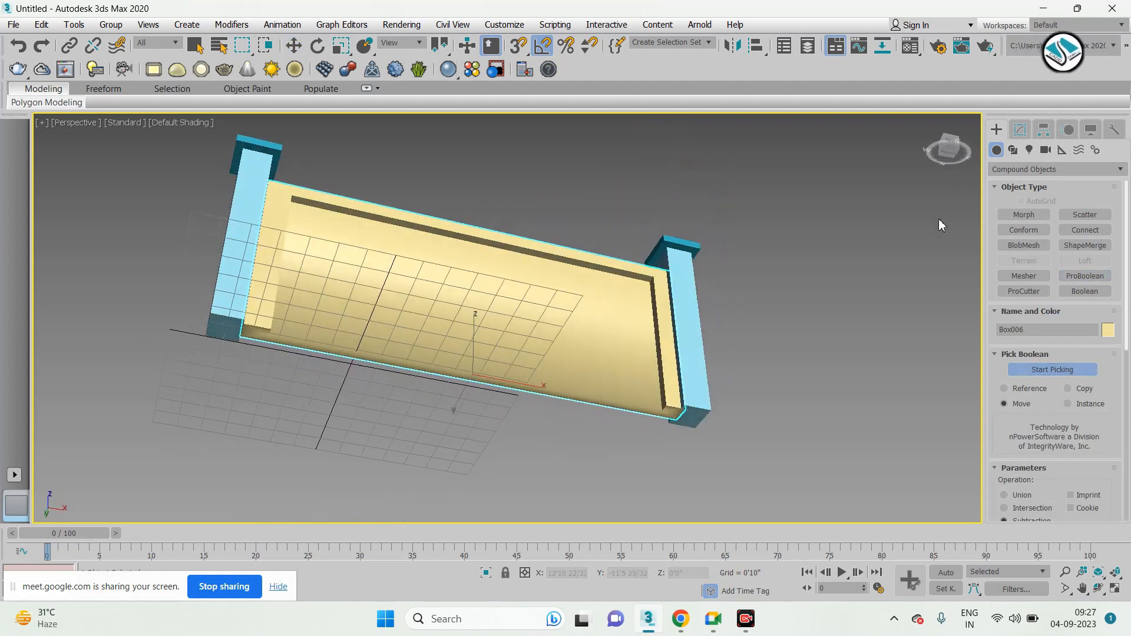
In the Front view, draw a plane about 5'9" long and 13'8" wide over the wall's recess and return to the Perspective view
left_click(1021, 131)
left_click(998, 130)
middle_click_drag(683, 260, 631, 233, "alt")
key("alt+w")
middle_click(674, 227)
key("alt+w")
left_click(1032, 170)
left_click(1028, 183)
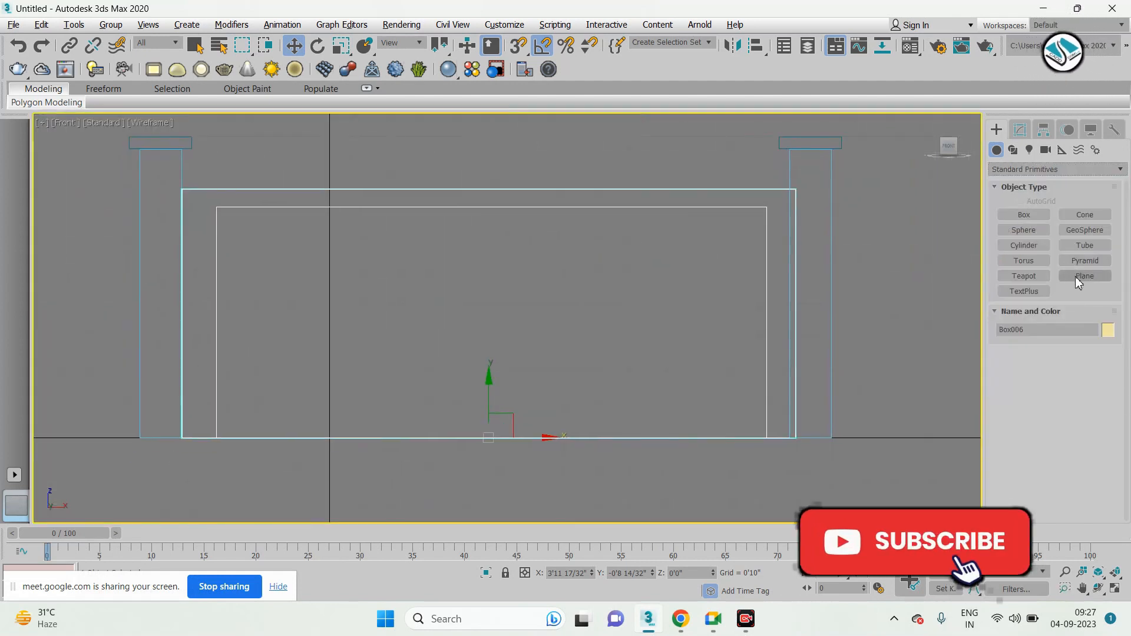
left_click(1079, 276)
left_click_drag(216, 207, 764, 437)
key("alt+w")
middle_click(591, 373)
key("alt+w")
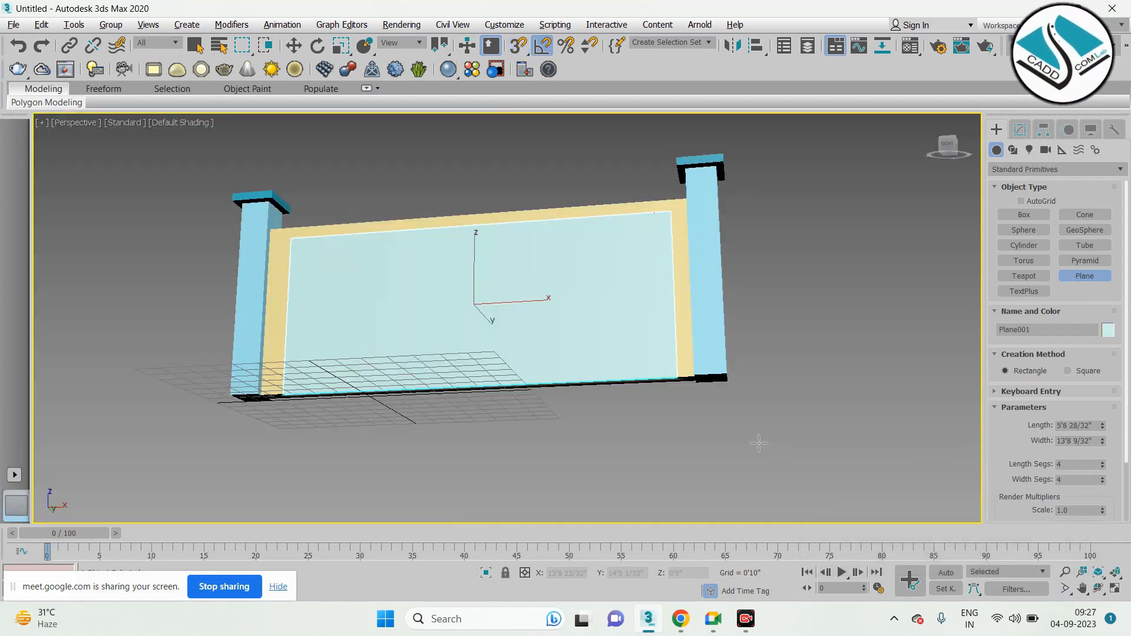
In the Top view, move the plane about 4" along Y so it sits at the back of the wall's recess
key("w")
middle_click_drag(590, 372, 586, 303, "alt")
key("alt+w")
middle_click(339, 205)
key("alt+w")
scroll(427, 288, "up", 5)
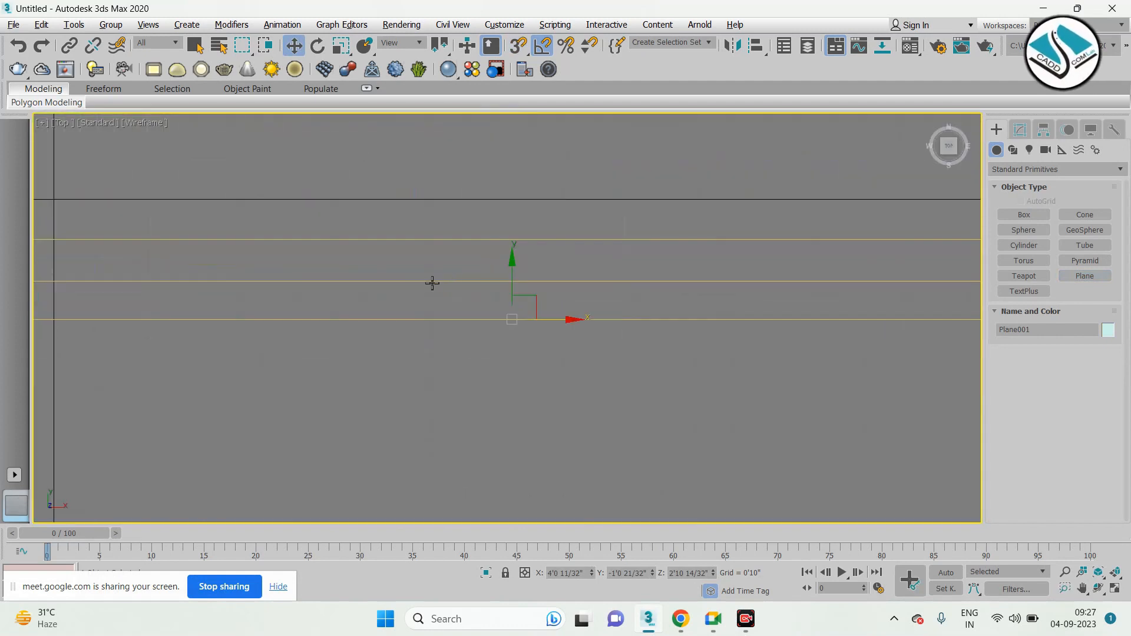
left_click_drag(510, 282, 517, 245)
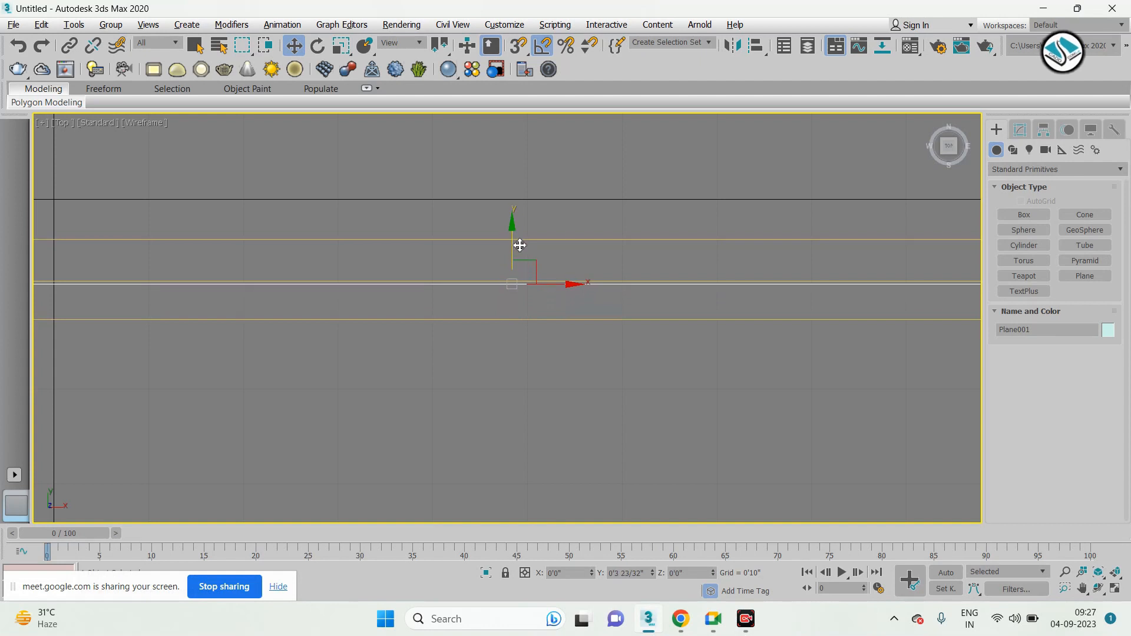
Return to the Perspective view and set the plane's object color to white
key("alt+w")
middle_click(707, 397)
key("alt+w")
middle_click_drag(636, 358, 444, 288, "alt")
scroll(444, 287, "up", 3)
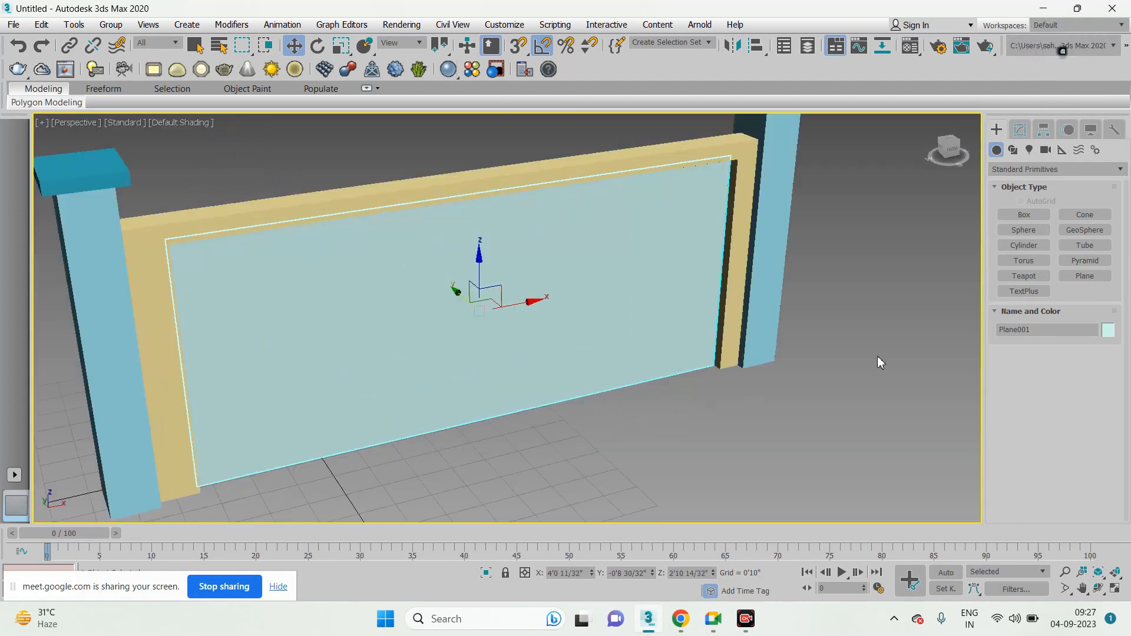
left_click(1109, 331)
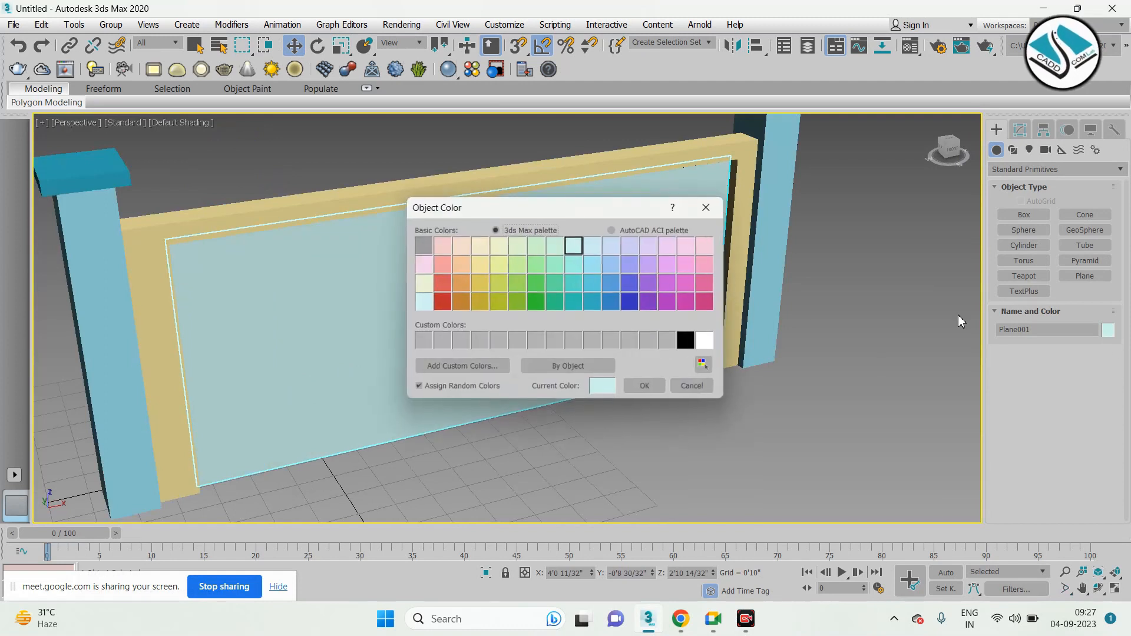
left_click(706, 340)
left_click(645, 387)
mouse_move(664, 399)
middle_mouse_down("alt")
mouse_move(639, 386)
mouse_move(605, 335)
mouse_move(650, 390)
middle_mouse_up("alt")
scroll(566, 384, "down", 5)
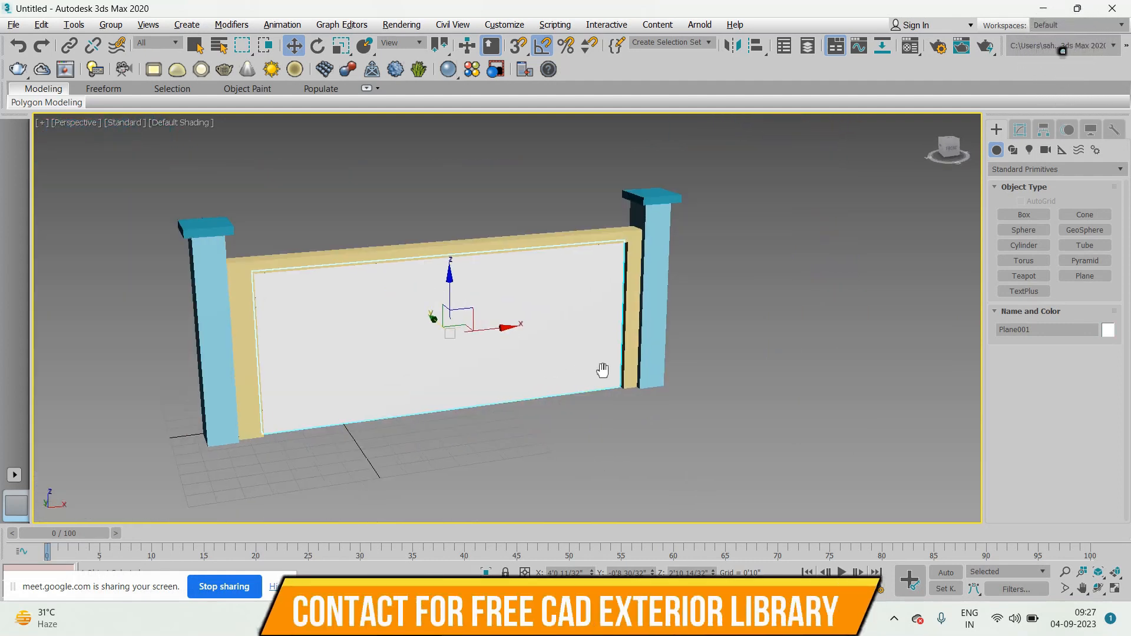
Select the wall and the white plane, scale both down along Z, and deselect them
middle_click_drag(577, 367, 533, 346, "alt")
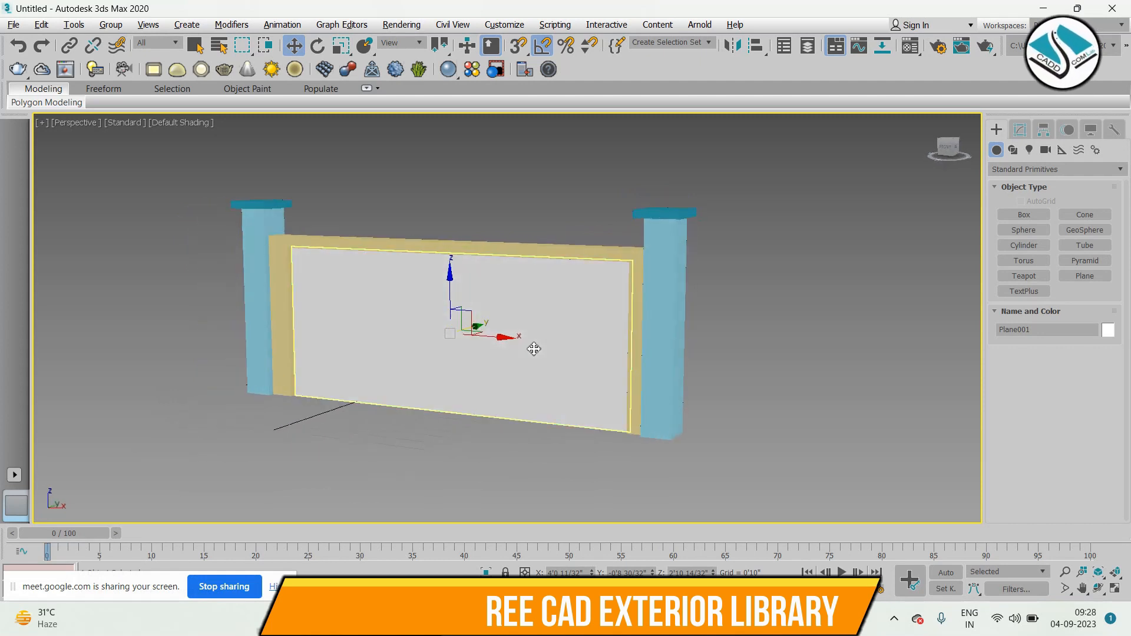
left_click(267, 229)
middle_click_drag(267, 230, 344, 235, "alt")
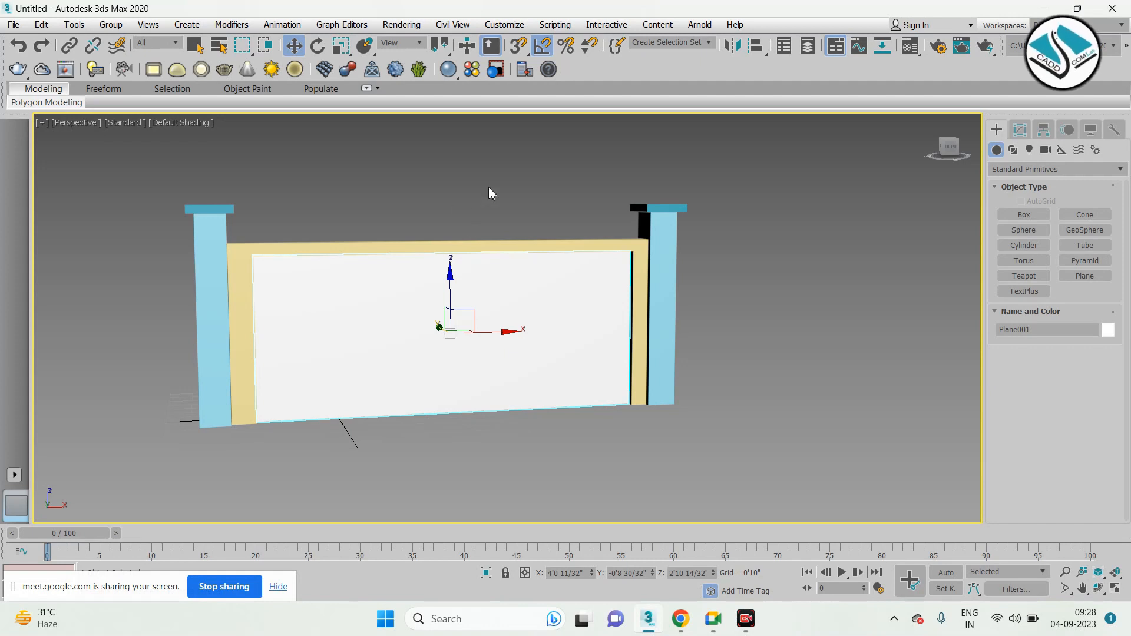
left_click(426, 321, "ctrl")
key("r")
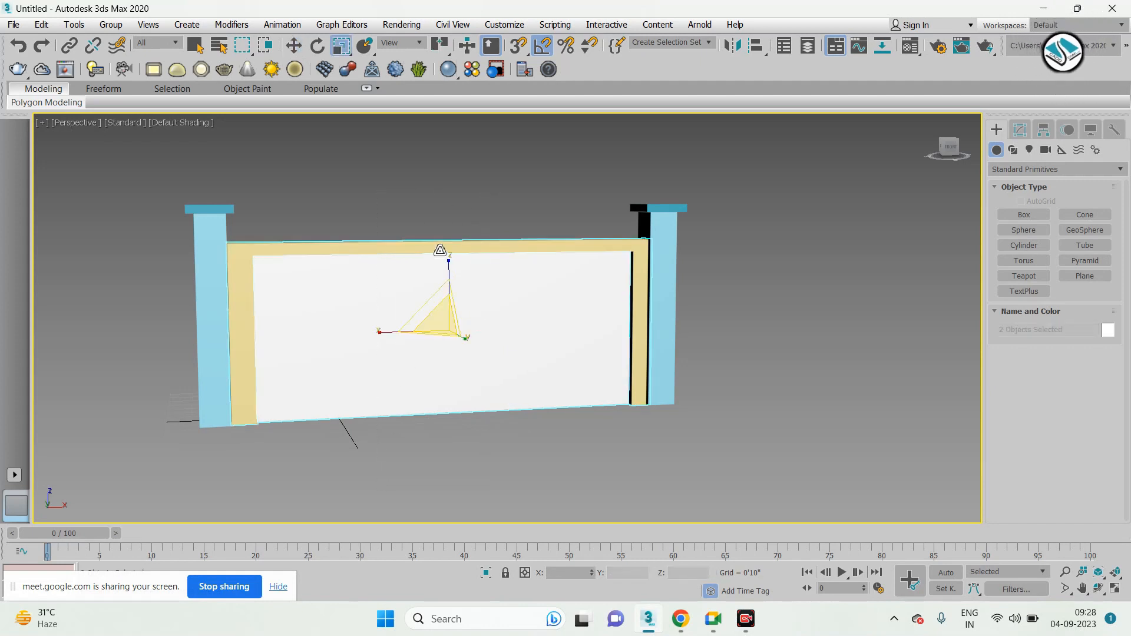
left_click_drag(452, 260, 448, 292)
key("w")
left_click(752, 303)
In the Left view, draw a cylinder about 1 11/32" in radius and 5" high on the pillar, between its cap and the wall's top
mouse_move(462, 283)
middle_mouse_down("alt")
mouse_move(403, 293)
mouse_move(382, 277)
mouse_move(532, 285)
mouse_move(487, 306)
middle_mouse_up("alt")
key("alt+w")
left_click(410, 345)
key("alt+w")
middle_click_drag(401, 296, 385, 411)
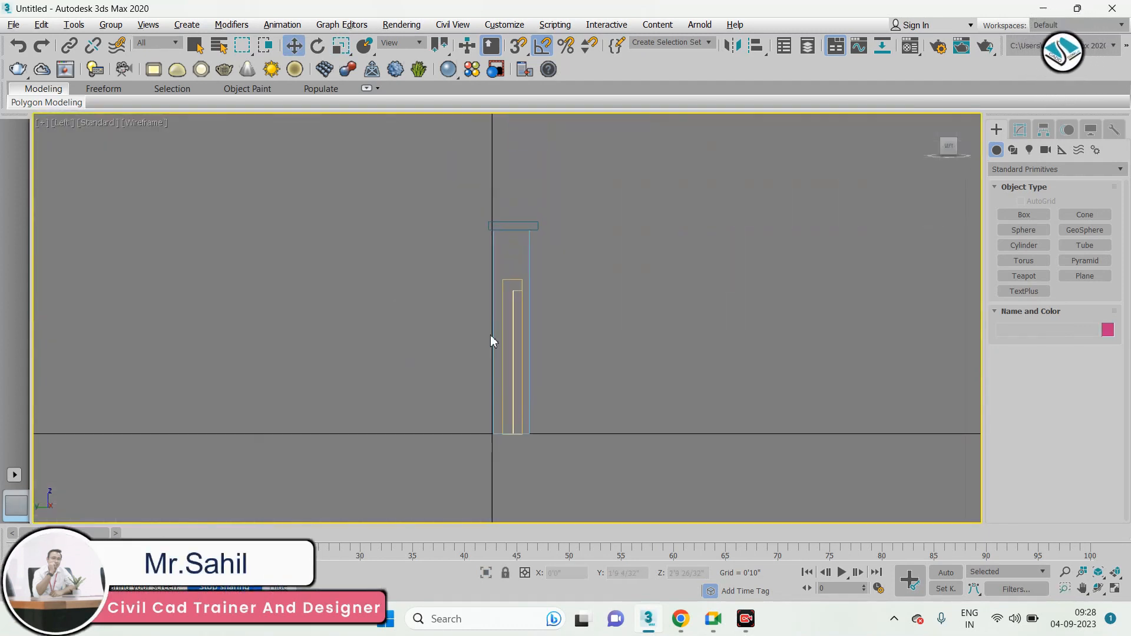
scroll(529, 264, "up", 3)
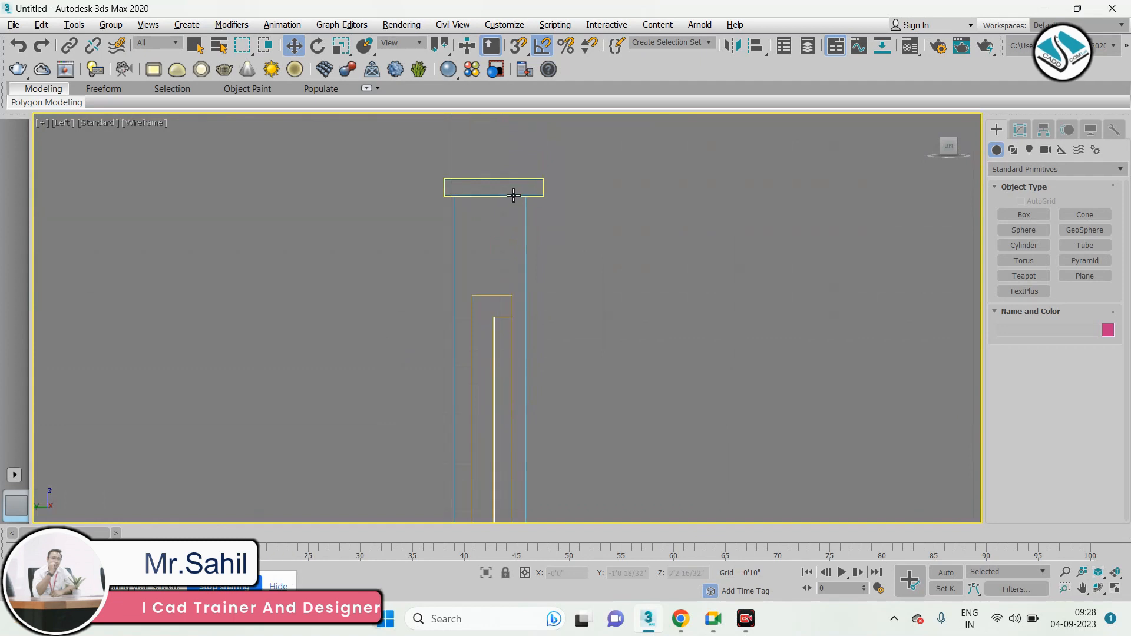
left_click(1025, 245)
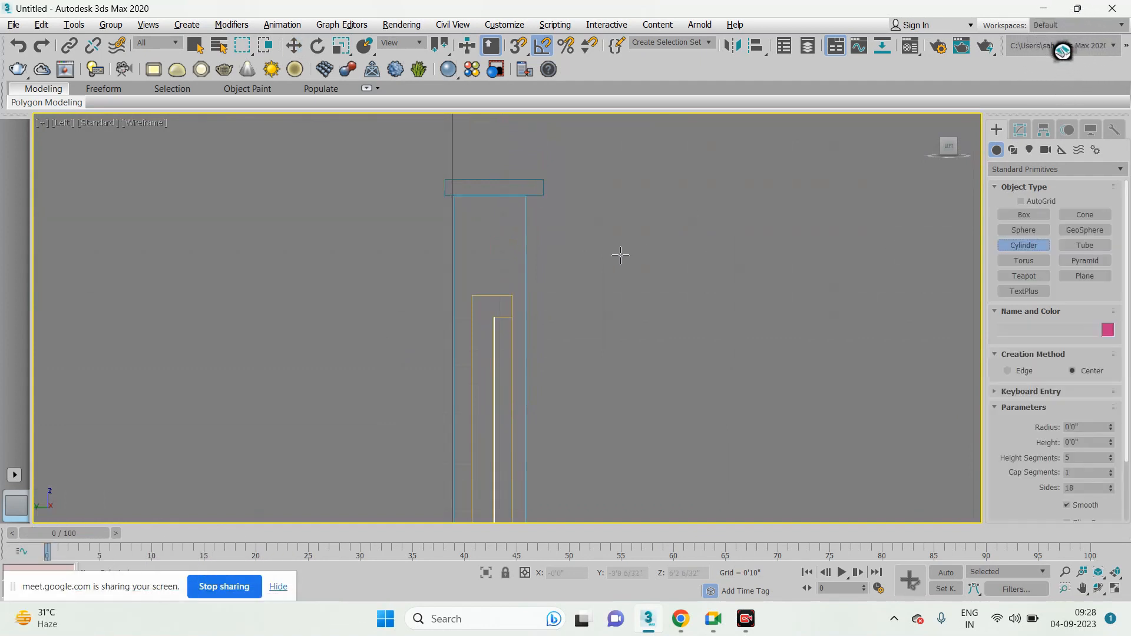
left_click(488, 220)
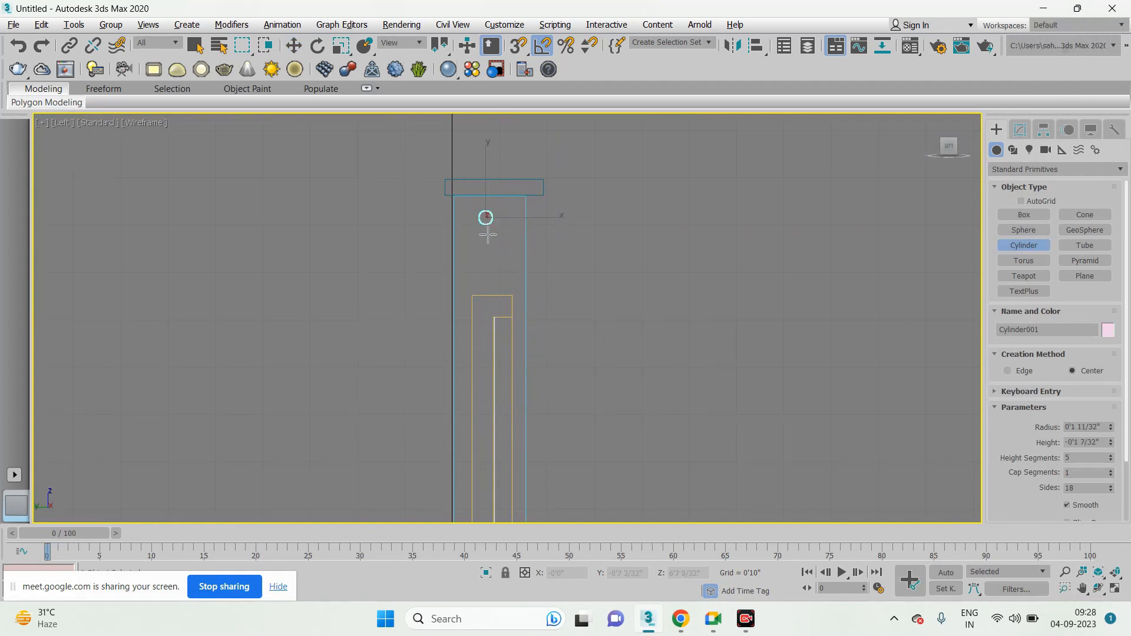
key("w")
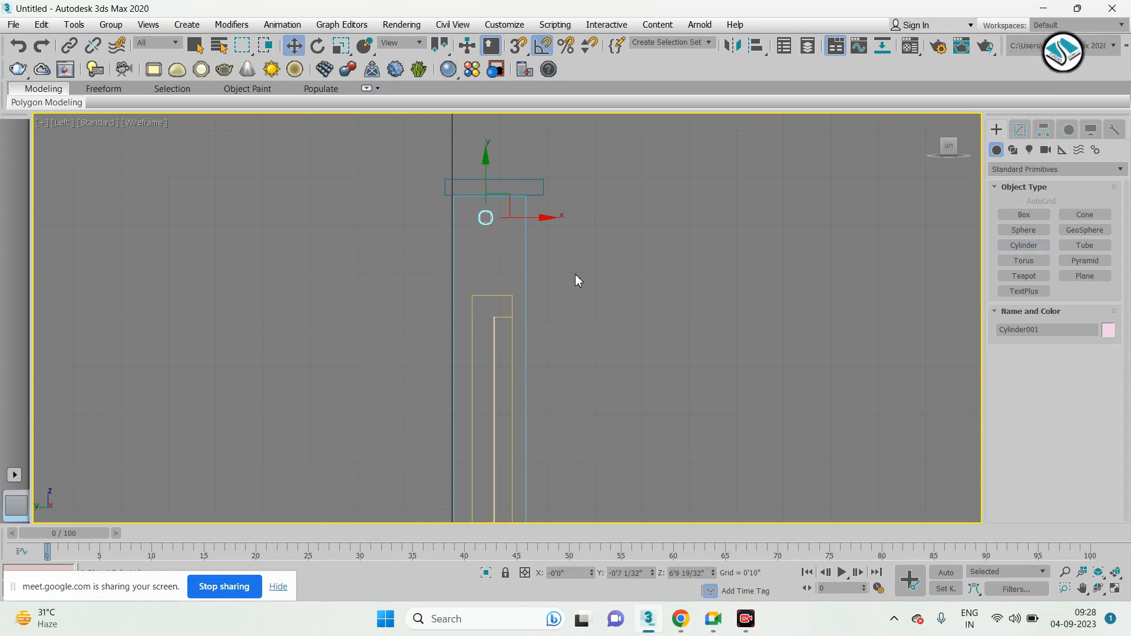
In the Perspective view, lengthen the cylinder to a height of -16'3 4/32" and move it along X to span both pillars
key("alt+w")
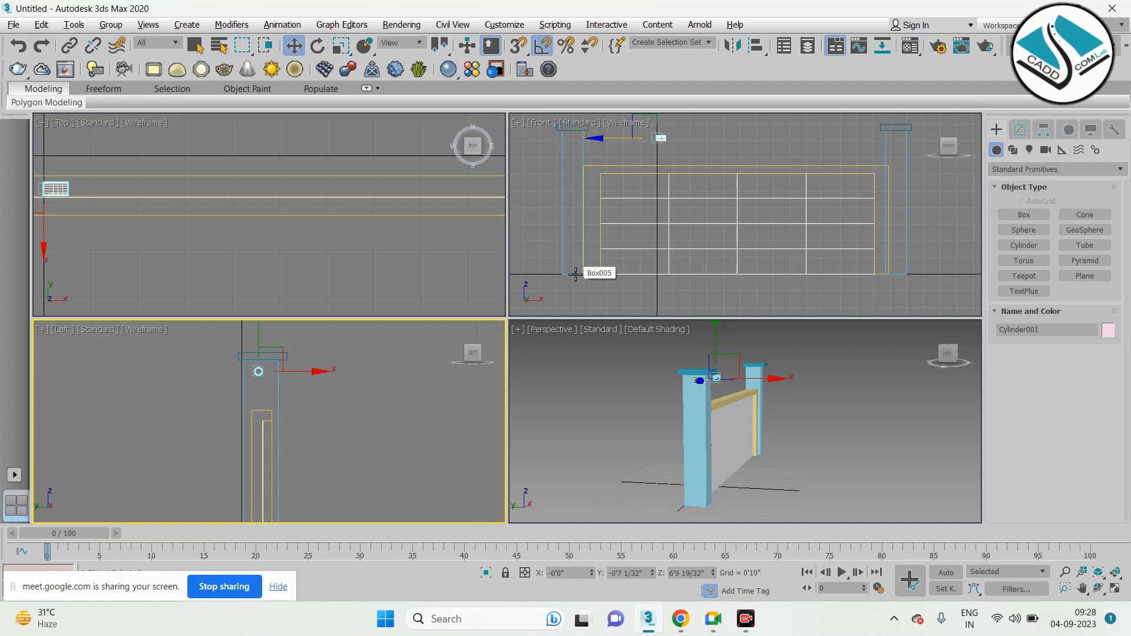
middle_click(672, 383)
key("alt+w")
middle_click_drag(667, 346, 563, 347, "alt")
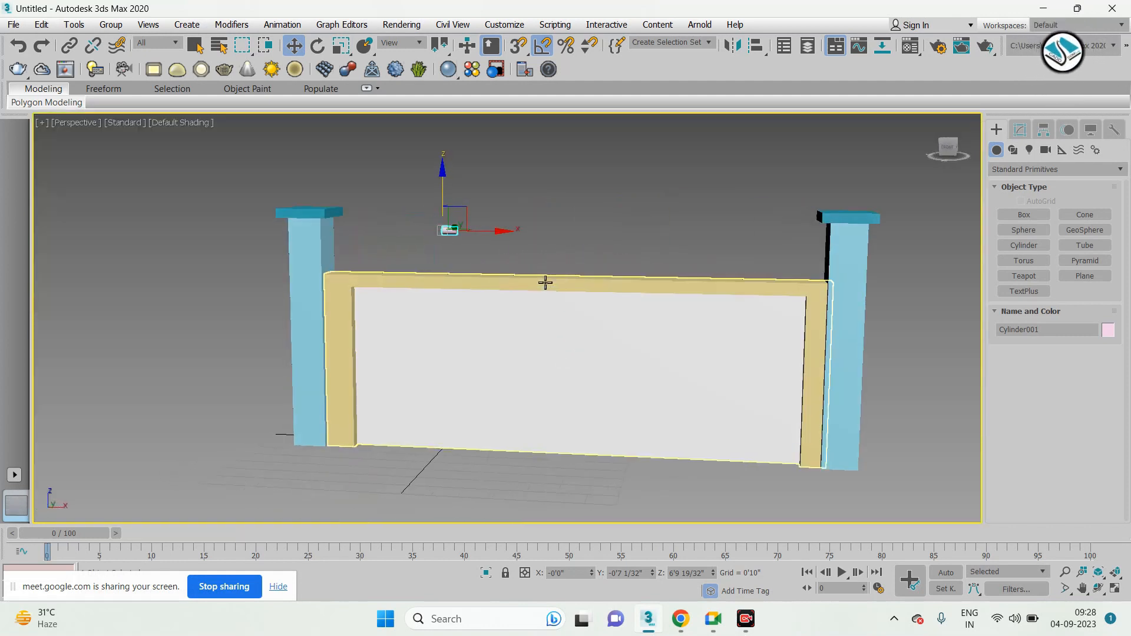
left_click(1020, 130)
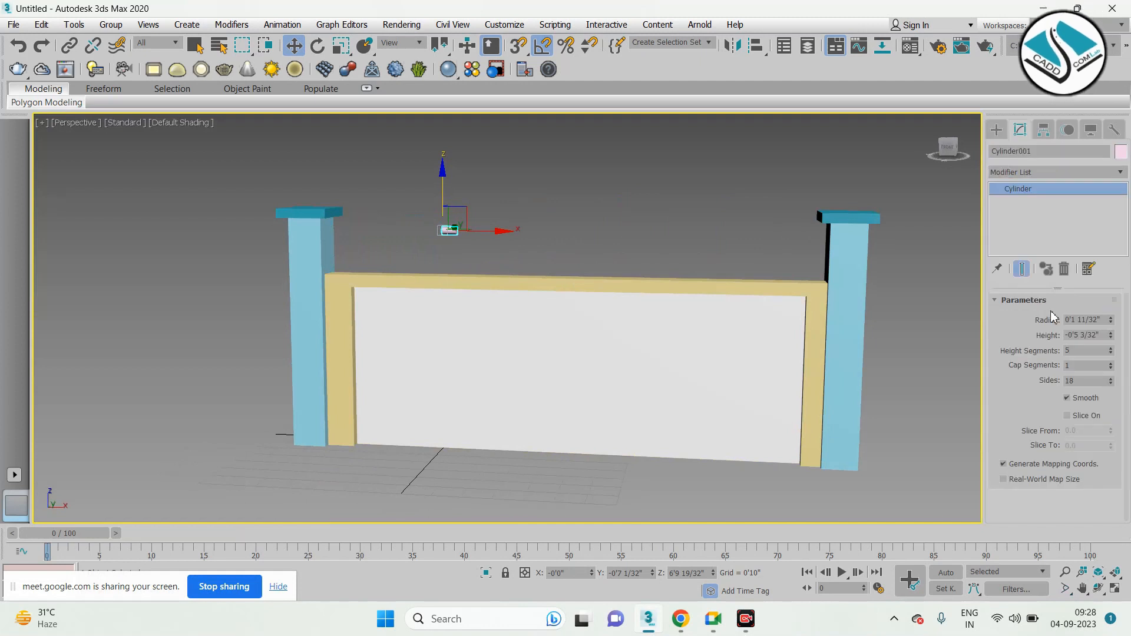
left_click_drag(1112, 335, 1043, 102)
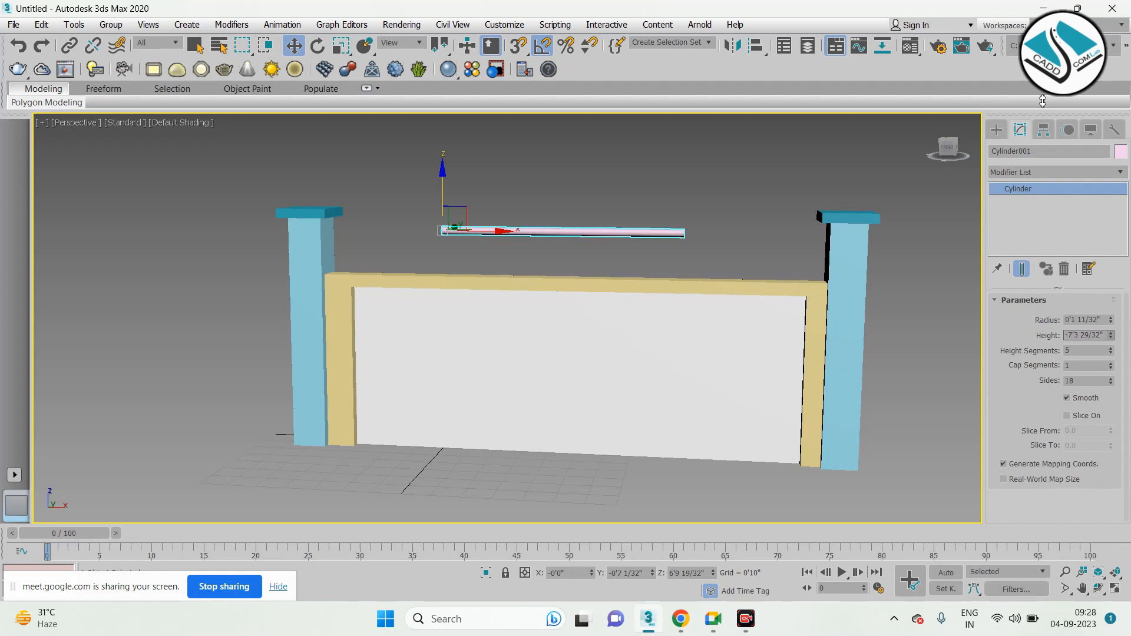
left_click_drag(1045, 271, 1028, 33)
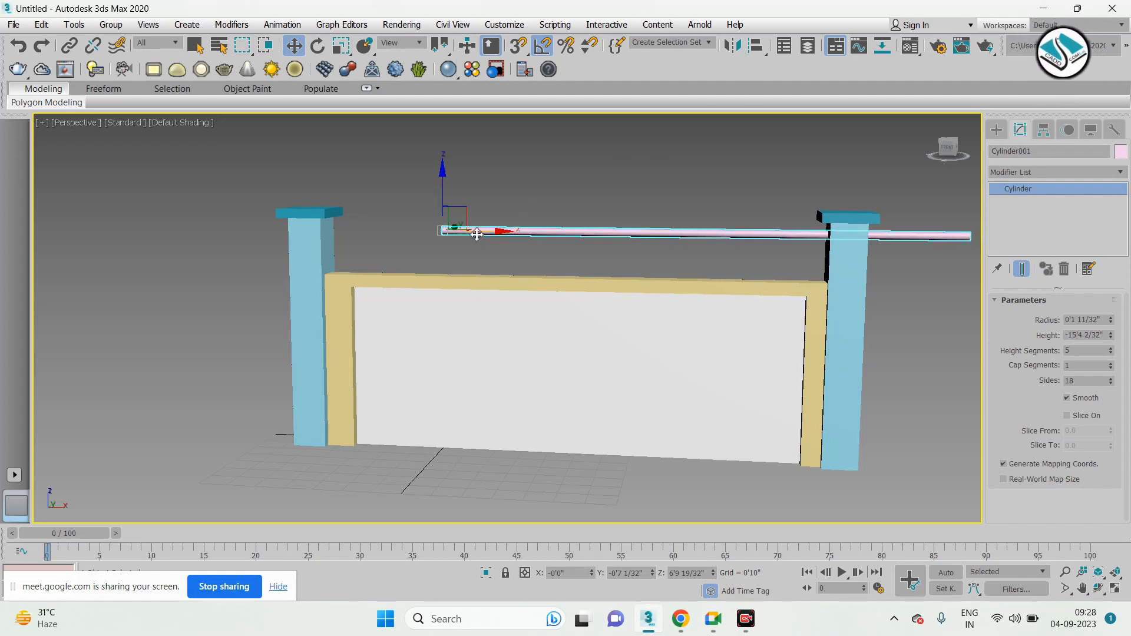
left_click_drag(486, 234, 354, 233)
left_click_drag(1114, 337, 1111, 336)
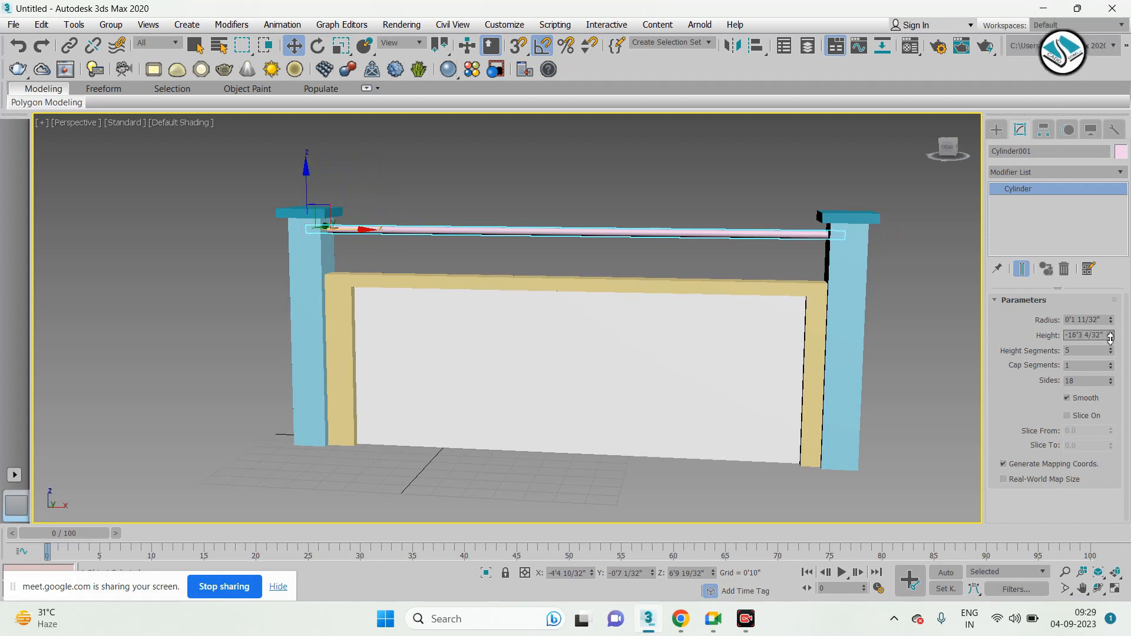
In the Front view, clone the rail downward as two copies spaced about 5" apart, above the wall
key("alt+w")
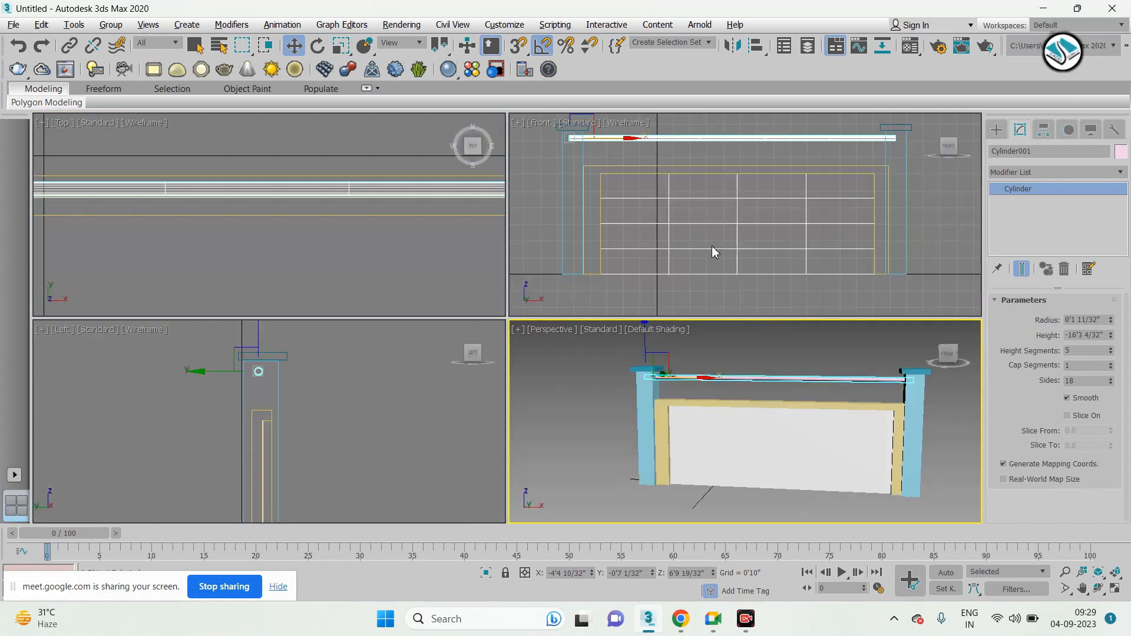
middle_click(712, 248)
key("alt+w")
middle_click_drag(532, 199, 542, 237)
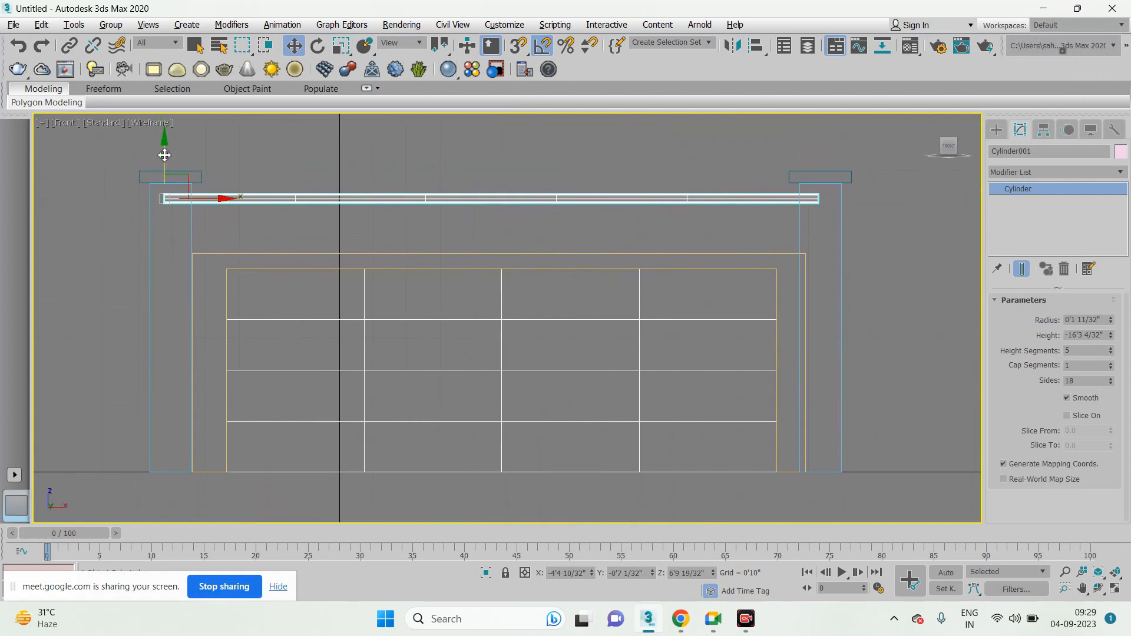
left_click_drag(164, 155, 163, 172, "shift")
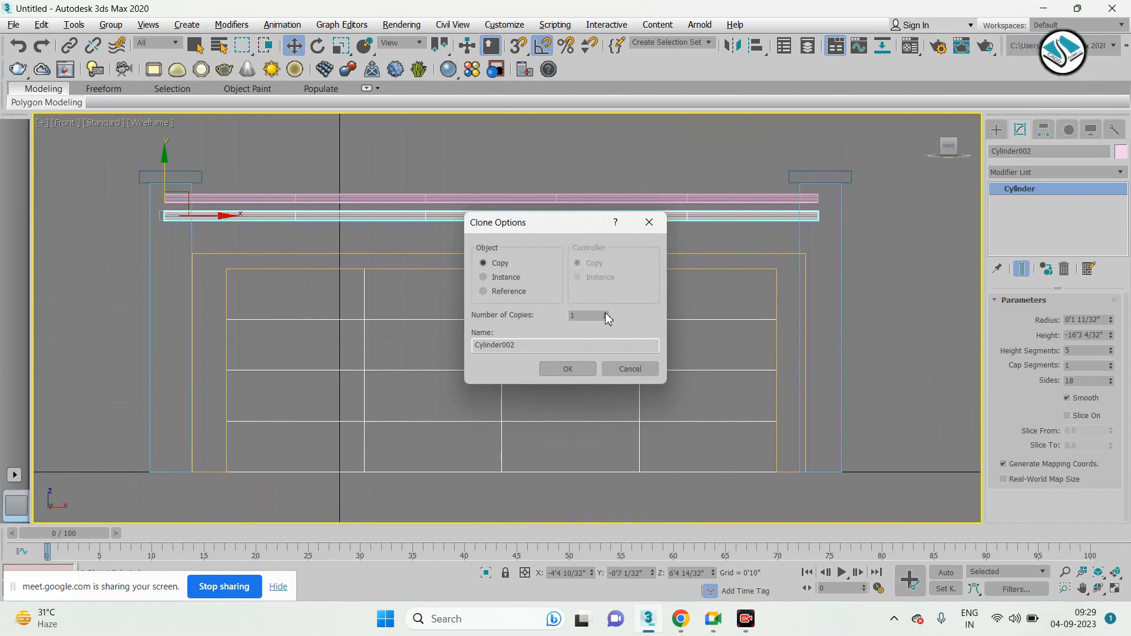
left_click(567, 370)
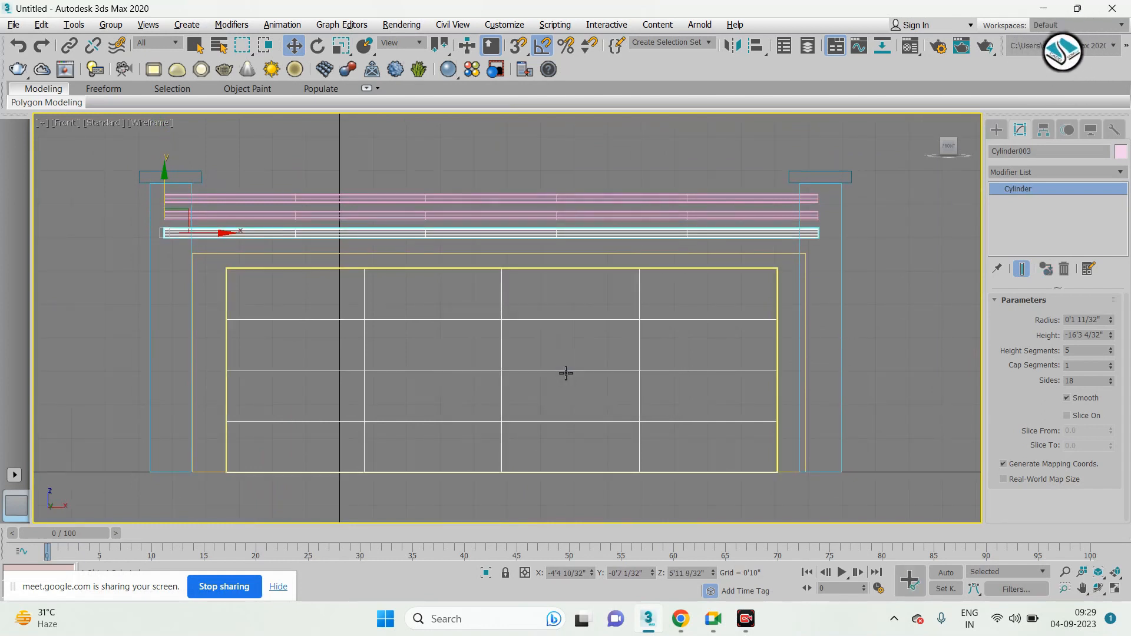
Back in the Perspective view, select all three rails and set their object color to black
key("alt+w")
key("alt+w")
mouse_move(659, 329)
middle_mouse_down("alt")
mouse_move(667, 323)
mouse_move(656, 336)
middle_mouse_up("alt")
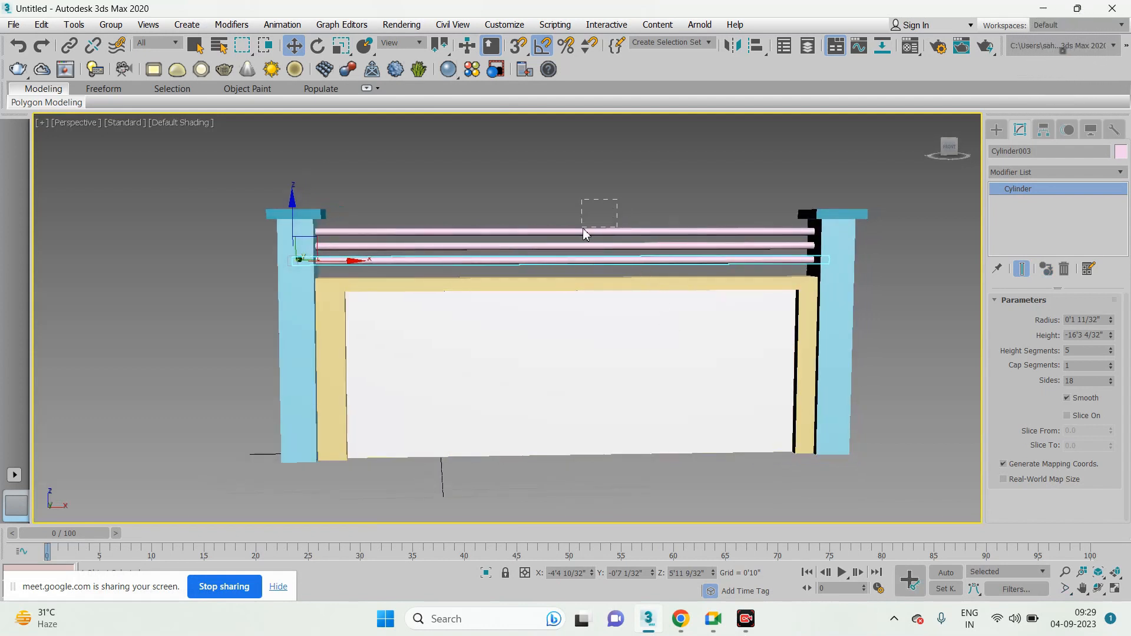
left_click_drag(525, 263, 525, 264)
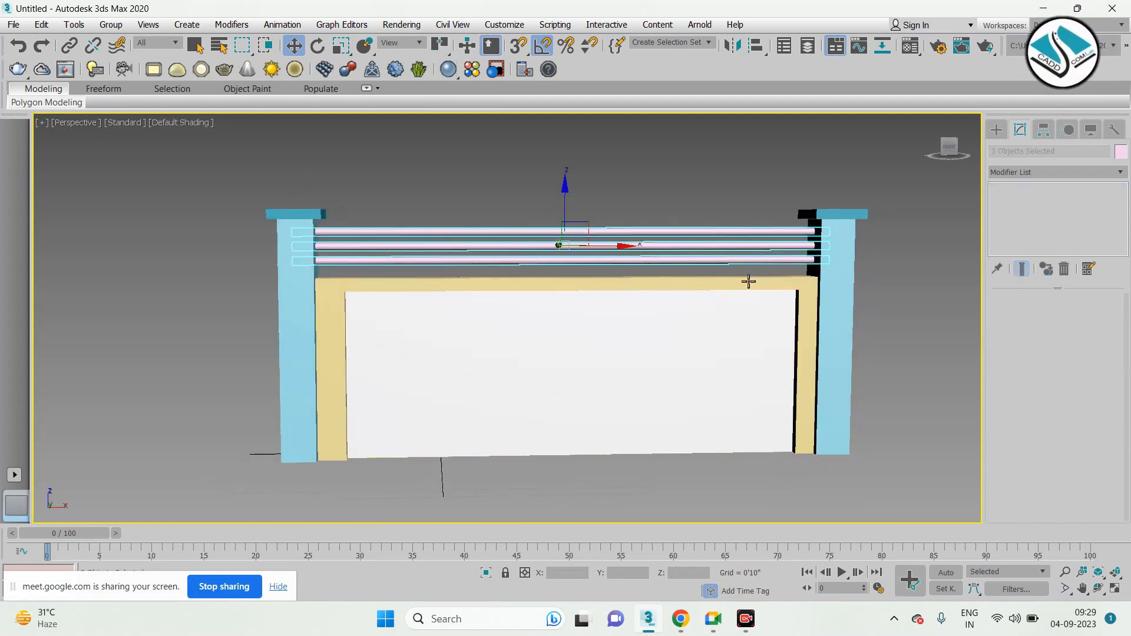
left_click(1122, 152)
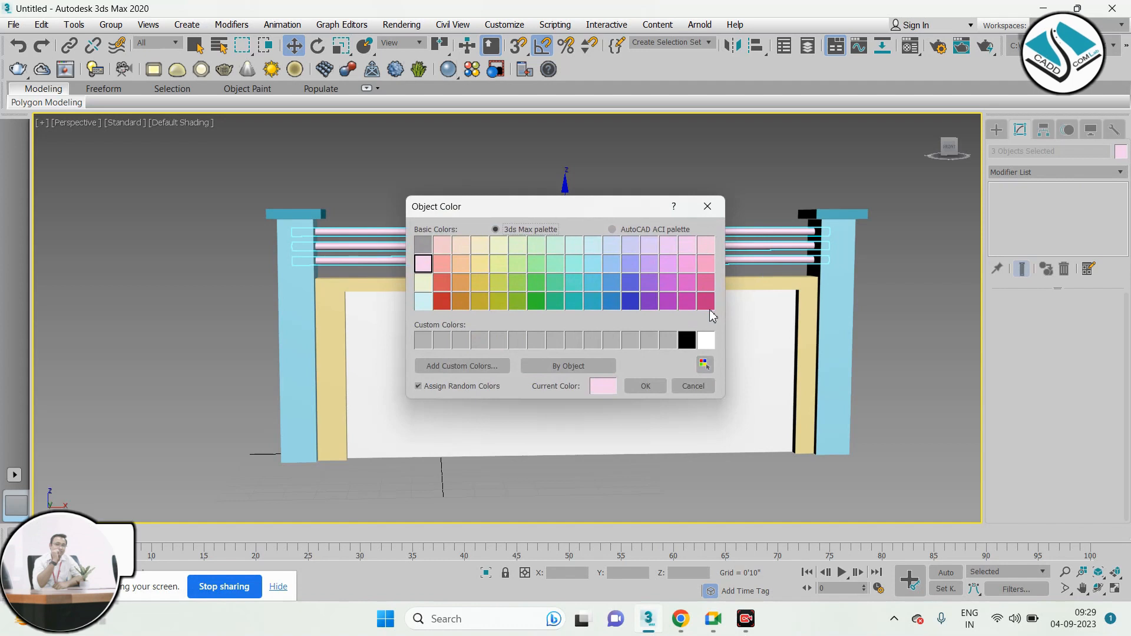
left_click(686, 340)
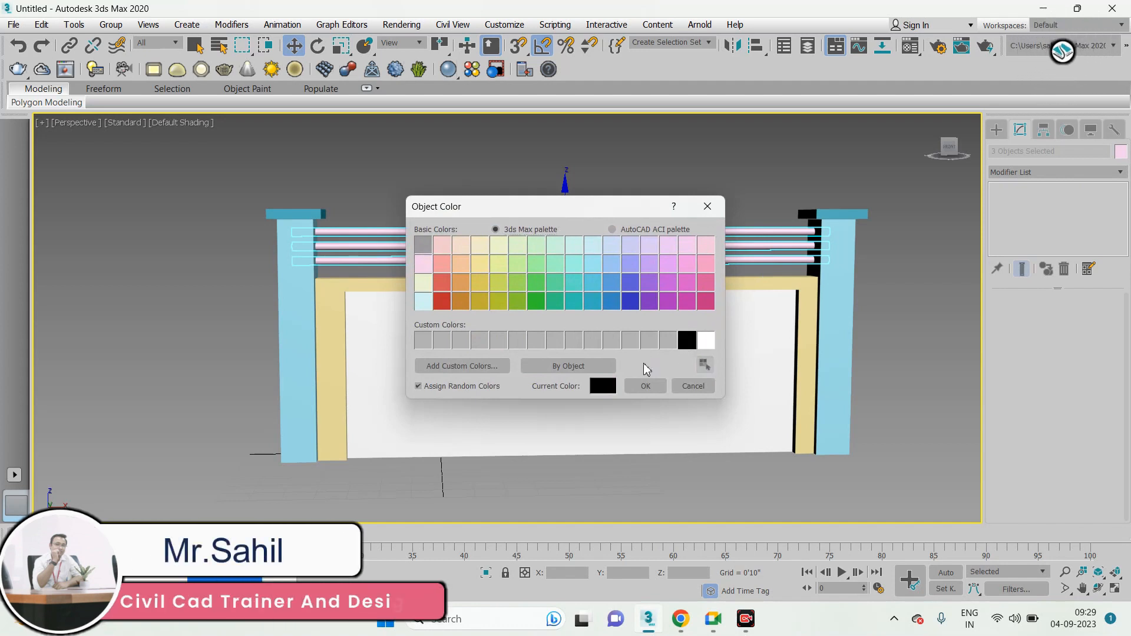
left_click(646, 386)
Select both pillars, set their object color to gray, and deselect them
middle_click_drag(776, 382, 674, 384, "alt")
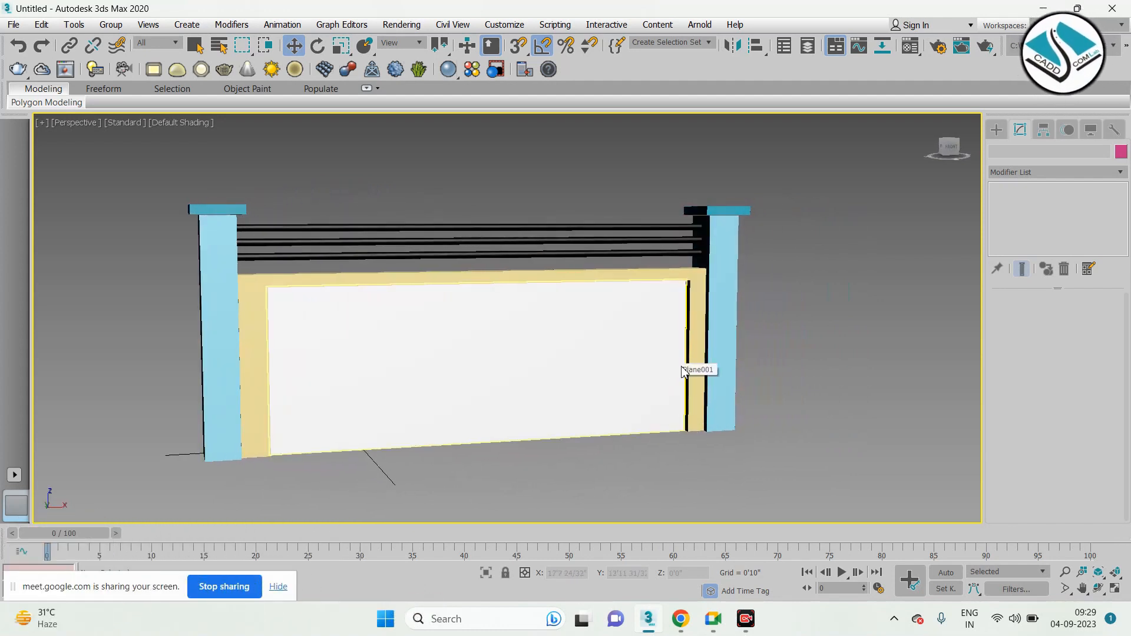
scroll(557, 322, "down", 2)
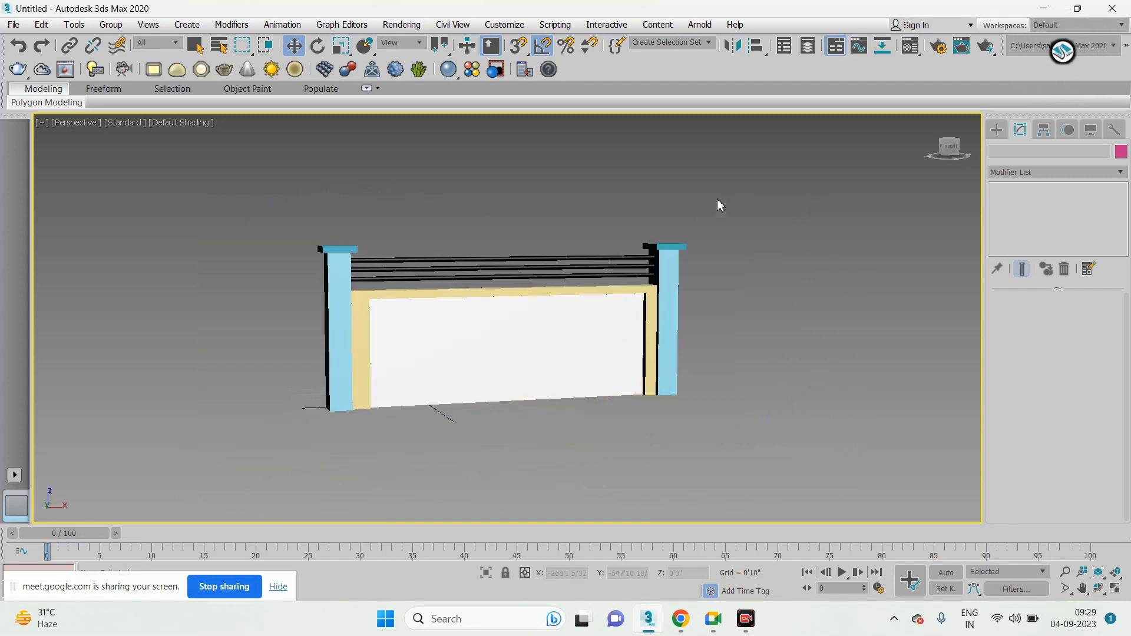
scroll(321, 270, "up", 2)
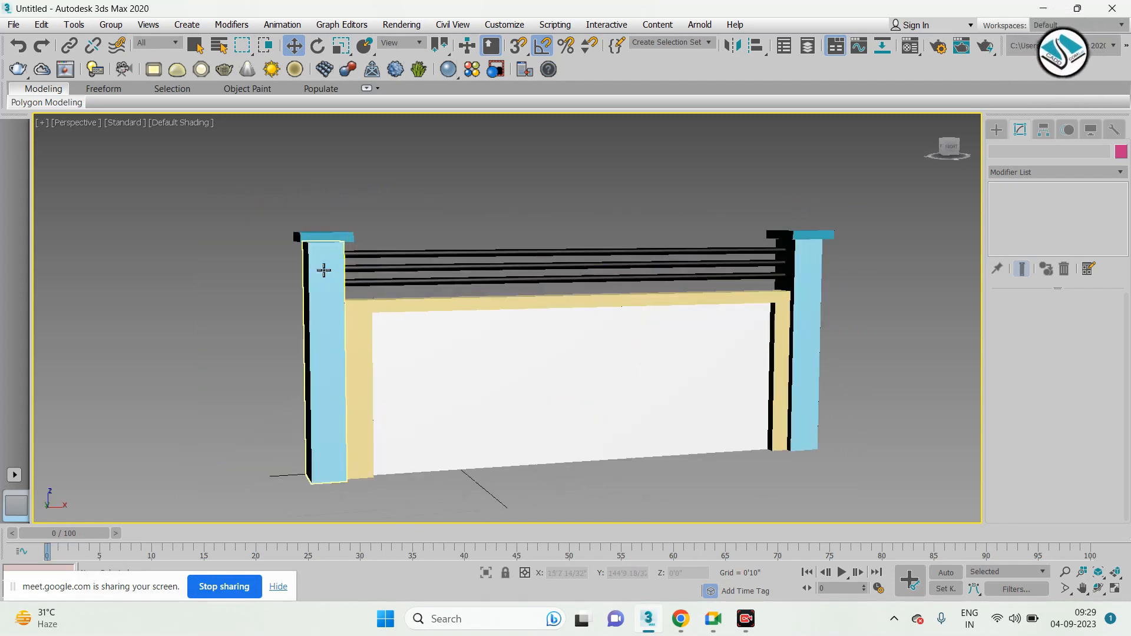
left_click(326, 270)
left_click(813, 246, "ctrl")
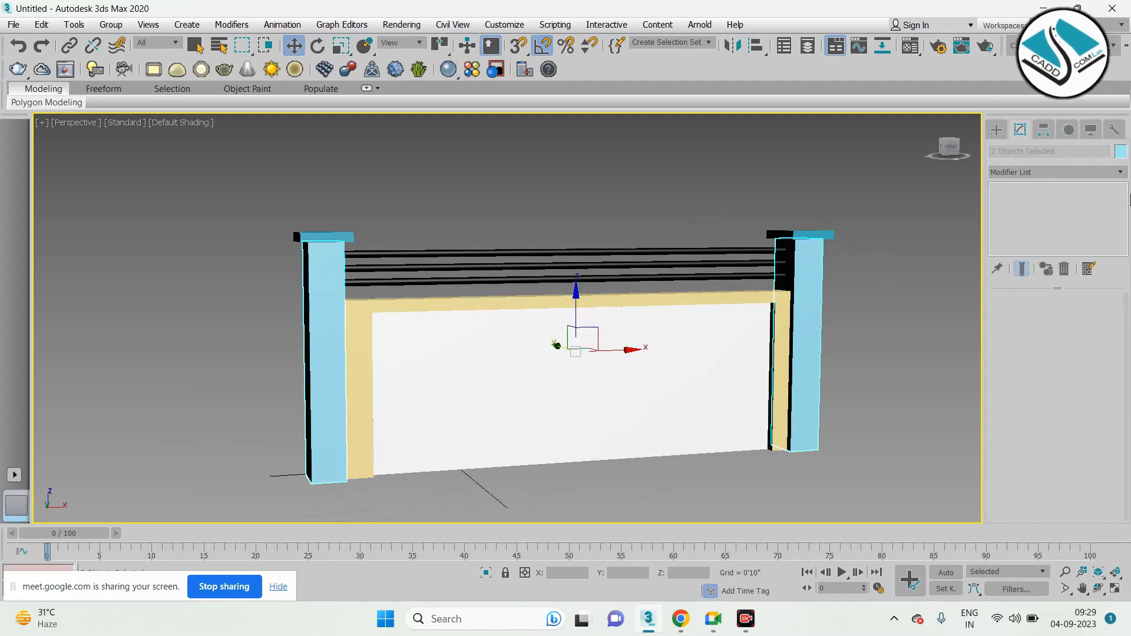
left_click(1121, 152)
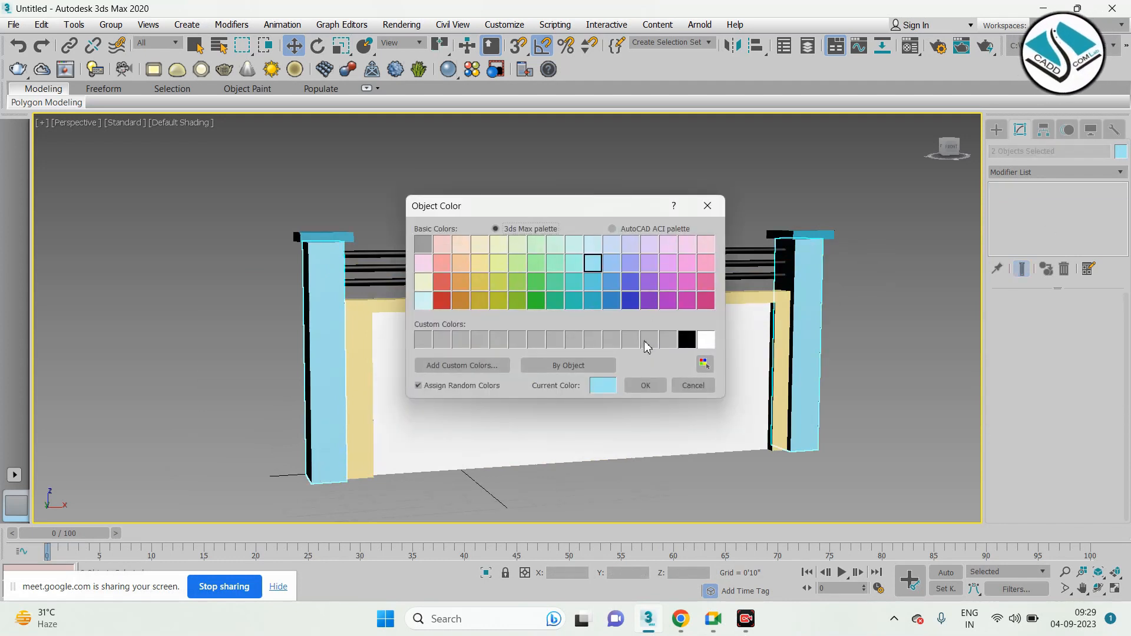
left_click(645, 386)
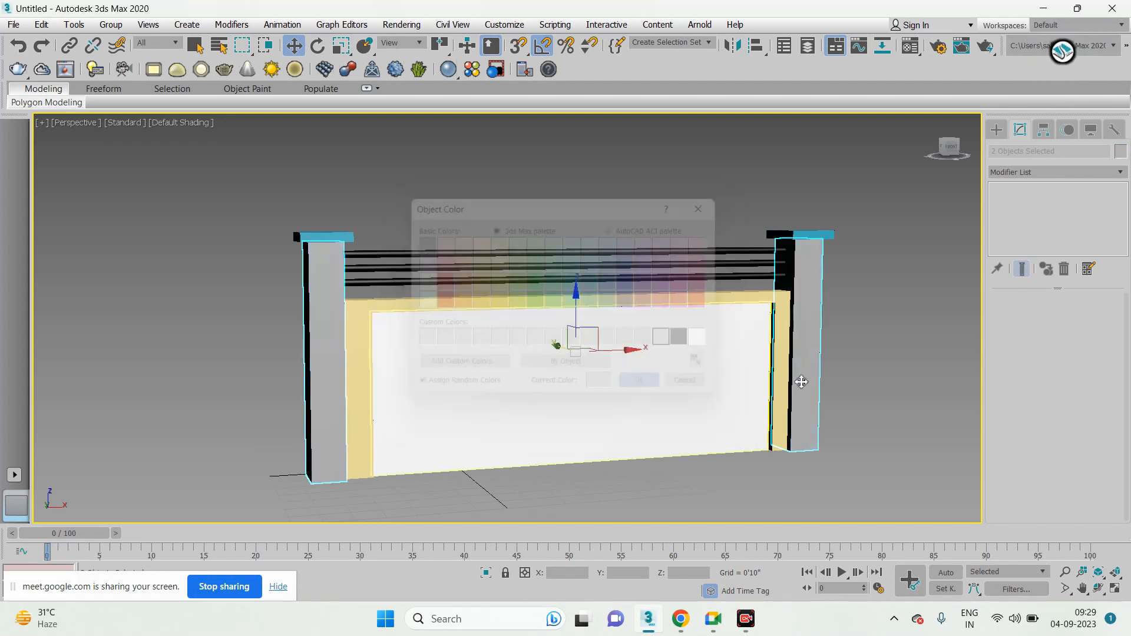
left_click(896, 369)
Select both pillar caps, set their object color to white, and deselect them
left_click(823, 236)
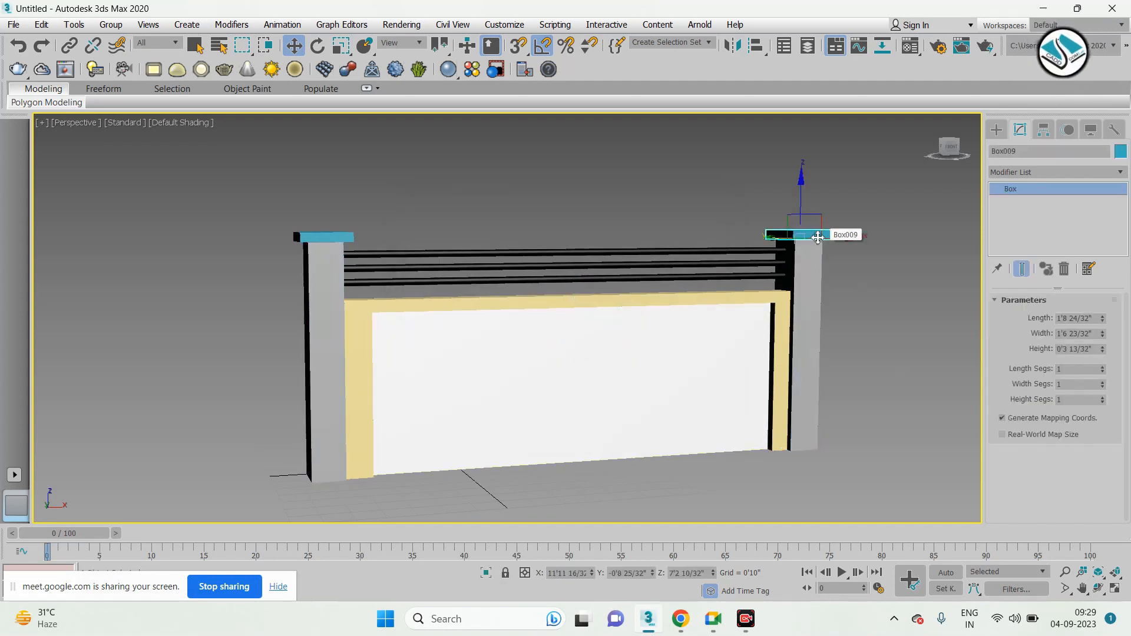
left_click(322, 237, "ctrl")
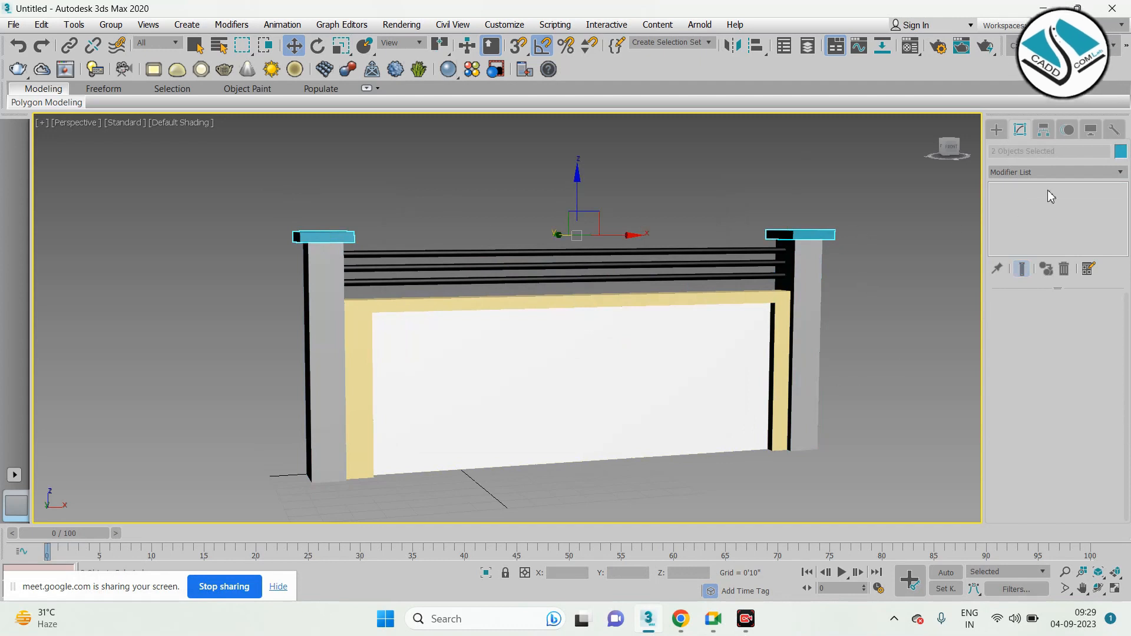
left_click(1120, 152)
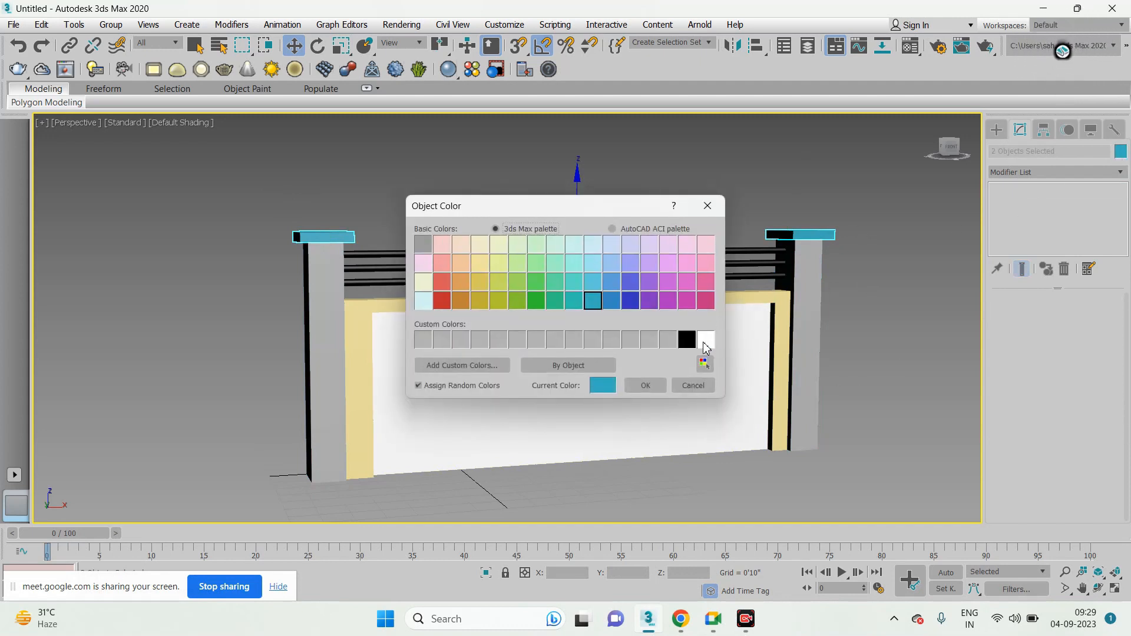
left_click(705, 341)
left_click(657, 386)
left_click(909, 356)
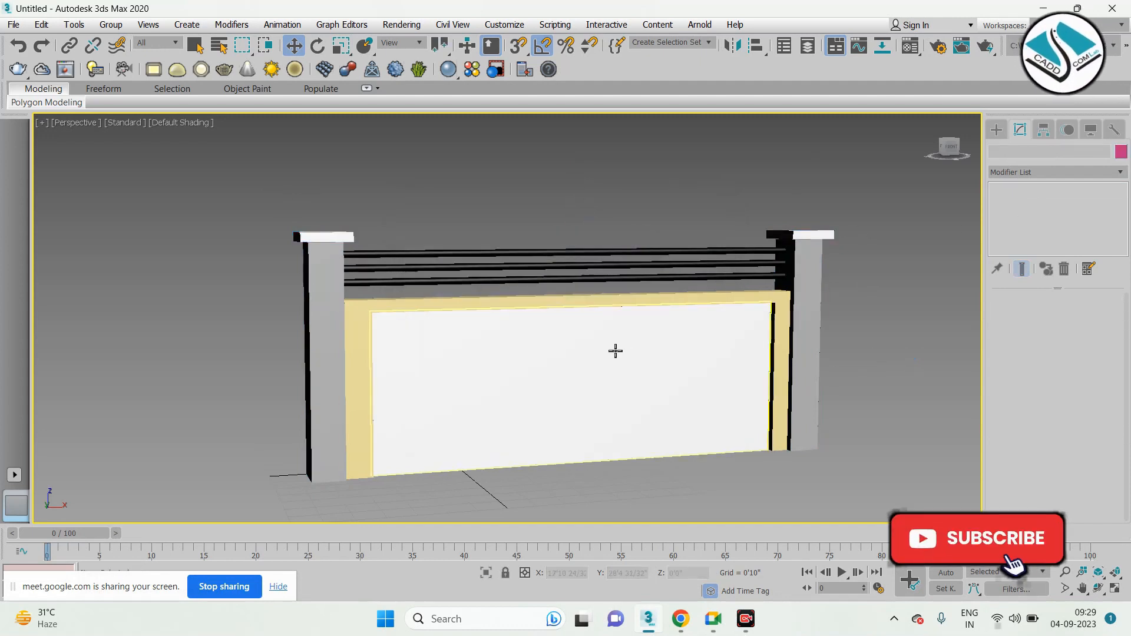
scroll(453, 298, "down", 3)
left_click_drag(730, 210, 208, 451)
middle_click_drag(444, 354, 311, 336)
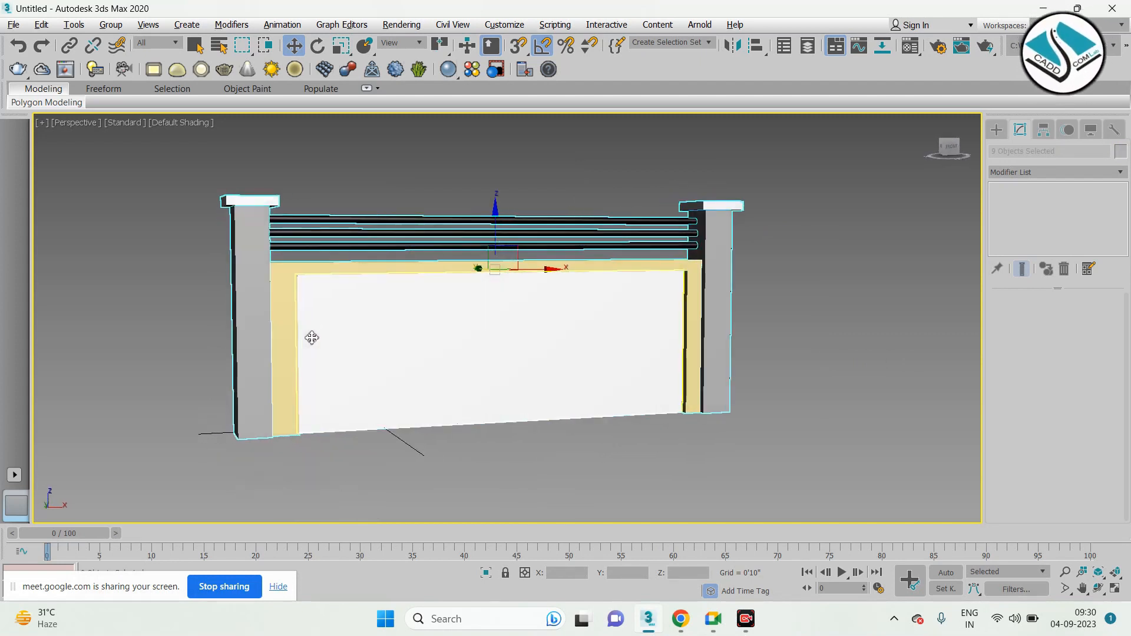
middle_click_drag(454, 313, 452, 276, "alt")
scroll(439, 313, "up", 2)
scroll(436, 282, "down", 2)
Try to copy the wall, panel, right pillar with cap and three rails along X as a second bay, and undo the copy
left_click_drag(257, 172, 145, 443)
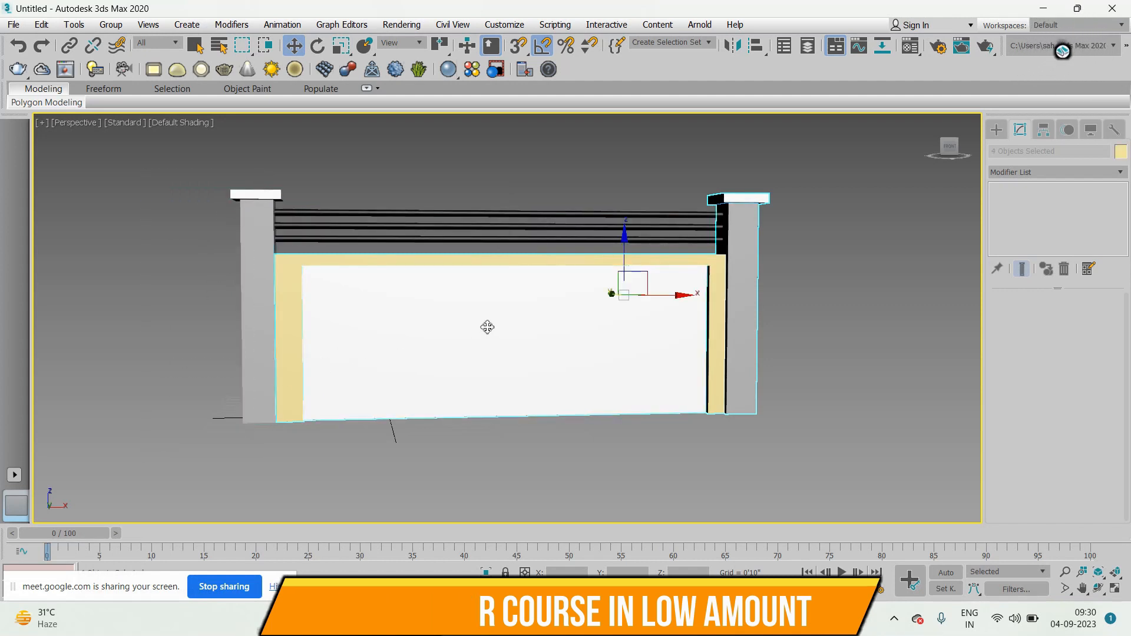
middle_click_drag(487, 325, 441, 328)
left_click(513, 216, "ctrl")
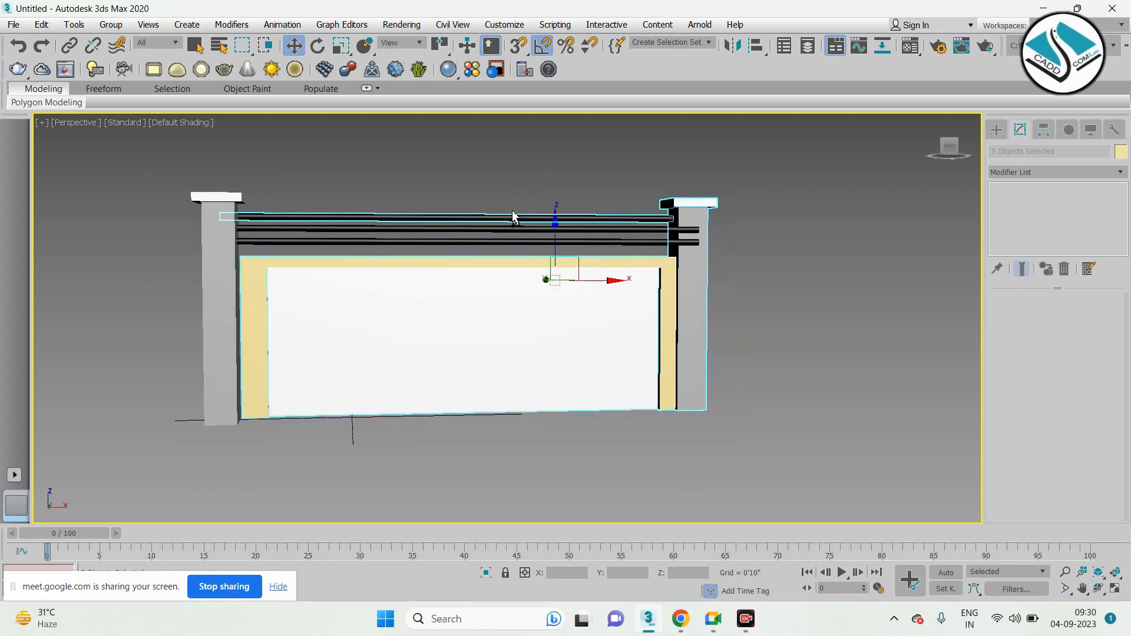
left_click_drag(520, 214, 456, 460, "ctrl")
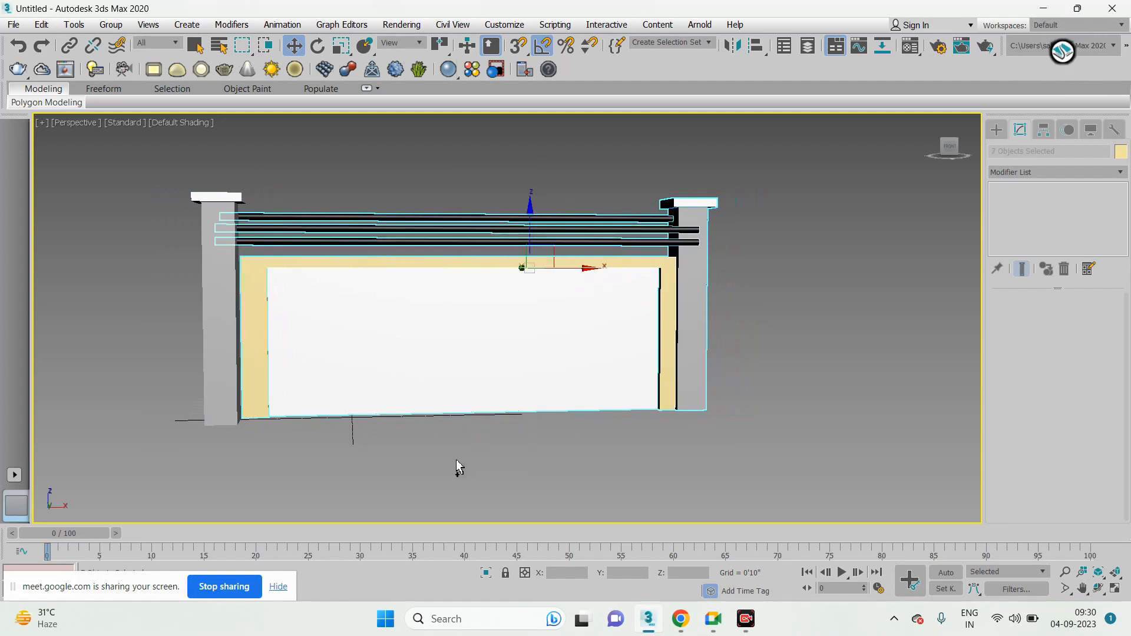
middle_click_drag(391, 341, 290, 383)
mouse_move(469, 308)
left_mouse_down("shift")
mouse_move(949, 359)
mouse_move(900, 362)
left_mouse_up("shift")
left_click(556, 370)
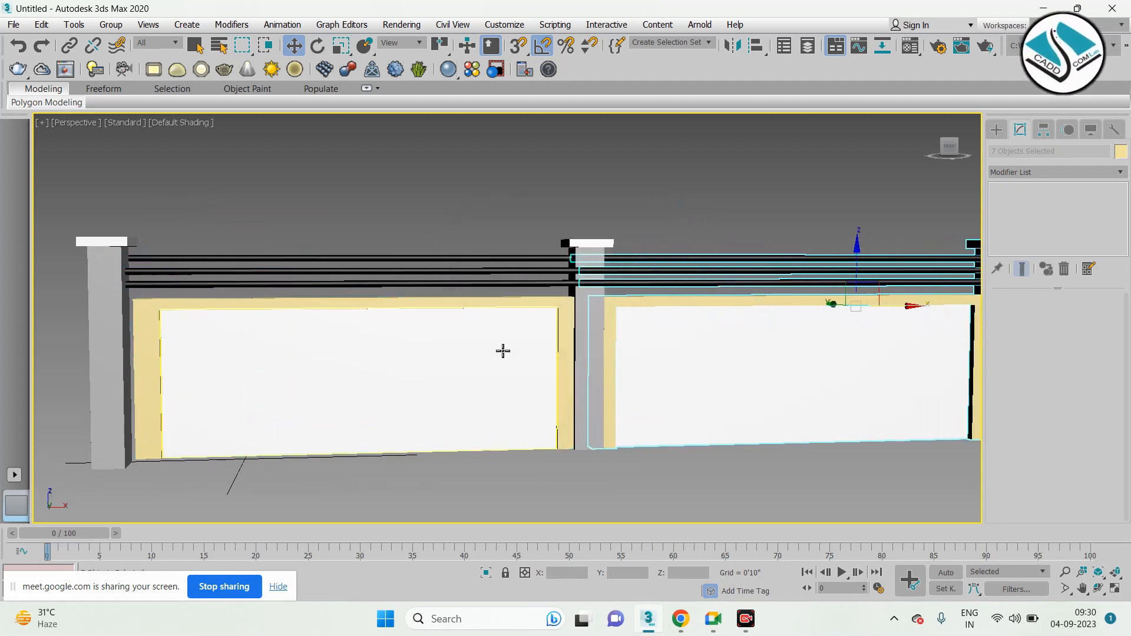
scroll(691, 440, "down", 4)
left_click(691, 439)
middle_click_drag(697, 443, 733, 473, "alt")
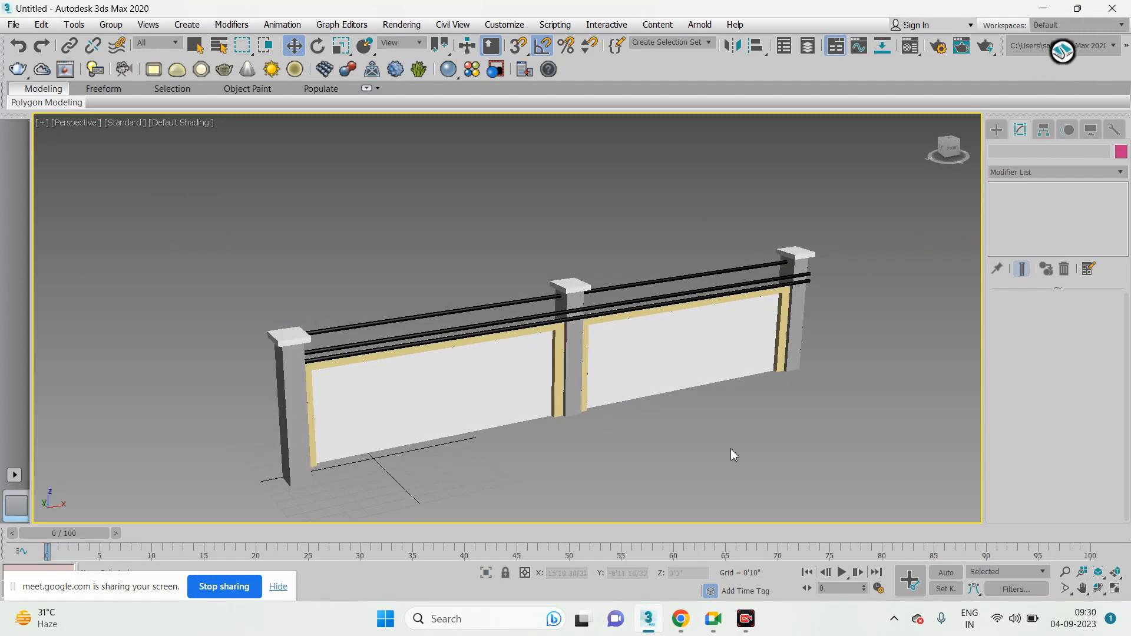
key("ctrl+z")
key("ctrl+z")
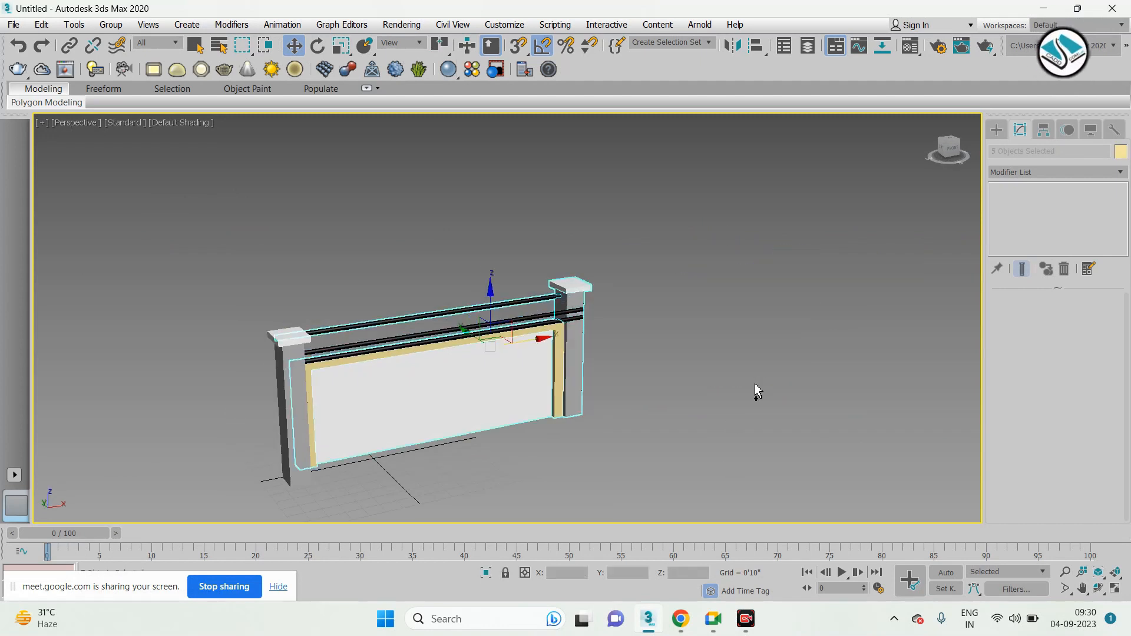
Select the three rails together with the wall, panel, right pillar and cap, and copy them once along X as an adjoining second bay
middle_click_drag(416, 324, 408, 233, "alt")
left_click_drag(365, 337, 355, 386)
left_click_drag(530, 454, 529, 457)
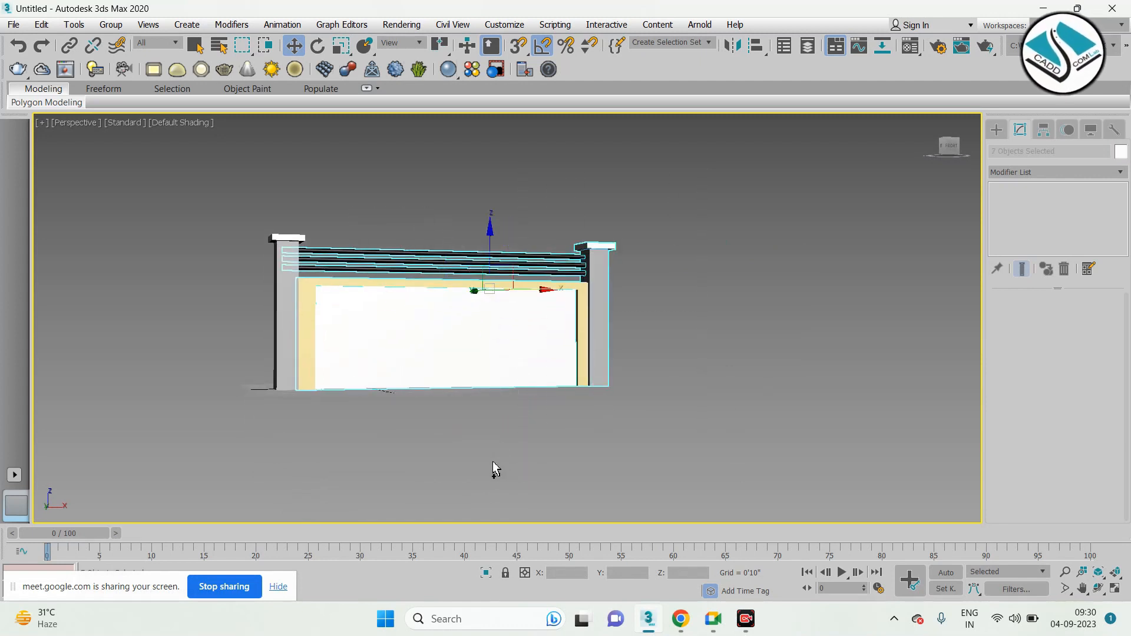
mouse_move(526, 290)
left_mouse_down("shift")
mouse_move(818, 303)
mouse_move(767, 309)
left_mouse_up("shift")
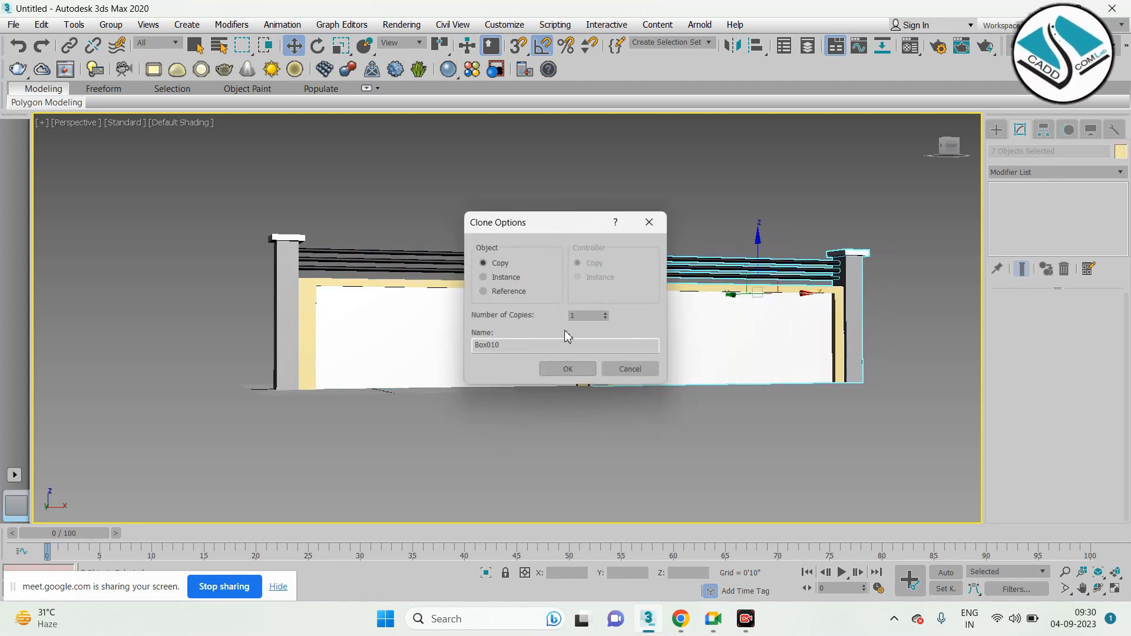
left_click(571, 370)
middle_click_drag(562, 368, 523, 361)
left_click(546, 371)
middle_click_drag(666, 367, 445, 275, "alt")
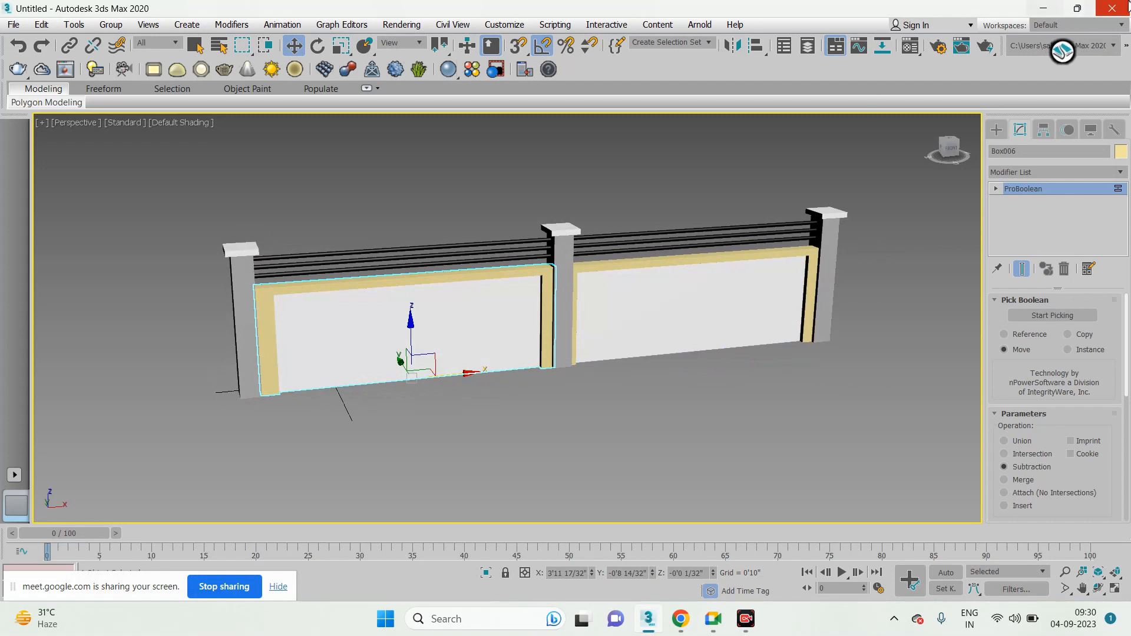
mouse_move(486, 427)
middle_mouse_down("alt")
mouse_move(514, 404)
mouse_move(497, 424)
mouse_move(505, 421)
middle_mouse_up("alt")
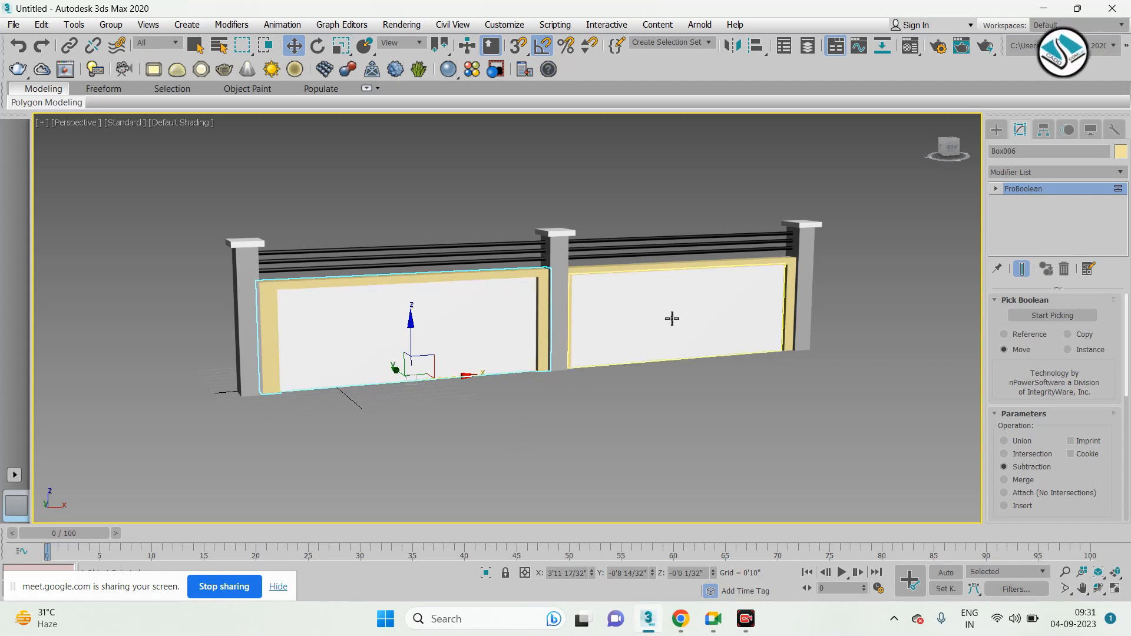
Select the entire two-bay boundary wall, delete it, and reset the empty perspective view
left_click(996, 130)
middle_click_drag(702, 366, 560, 321, "alt")
scroll(607, 336, "down", 4)
scroll(654, 224, "up", 2)
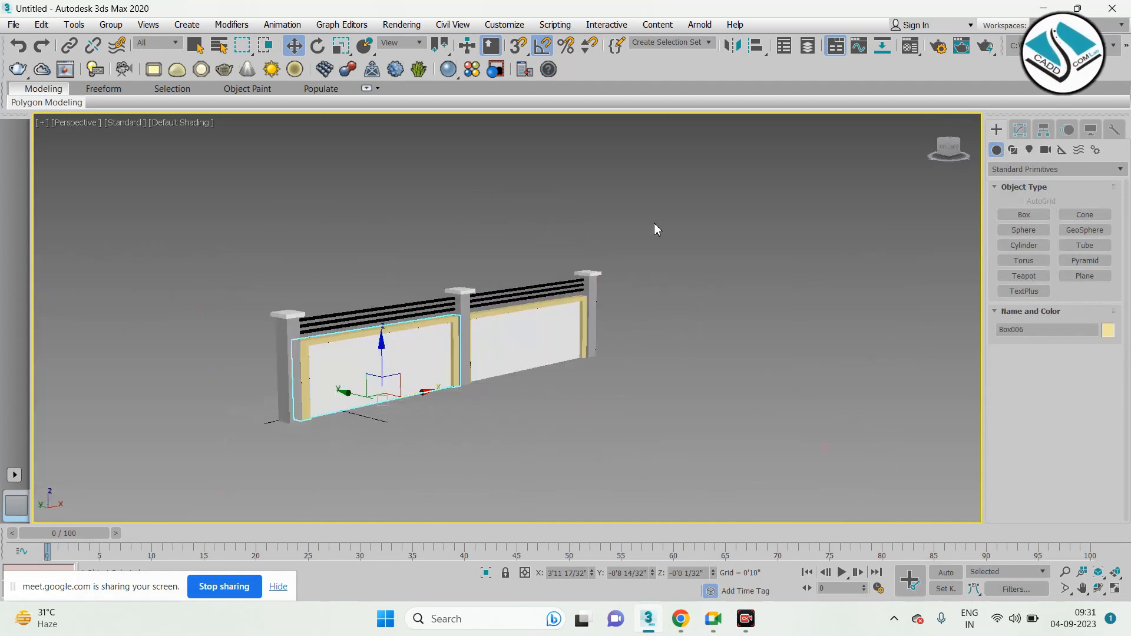
left_click_drag(654, 224, 247, 447)
key("Delete")
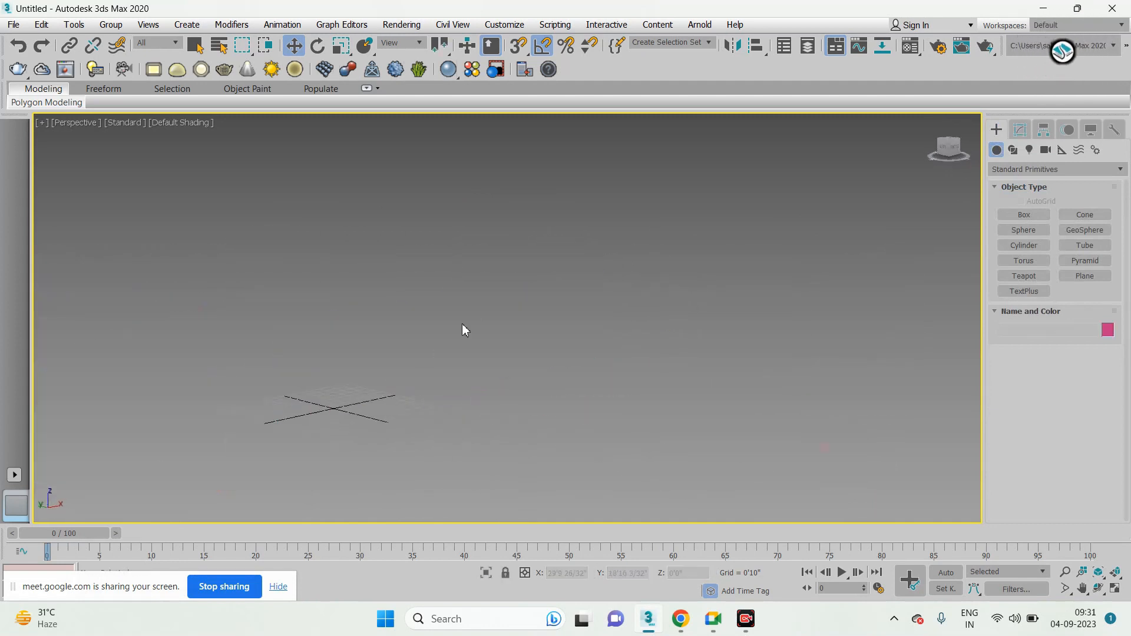
key("z")
Create a Pivot door freehand near the origin, about 5'9" wide, 0'3" deep and 10'8" high
left_click(1054, 169)
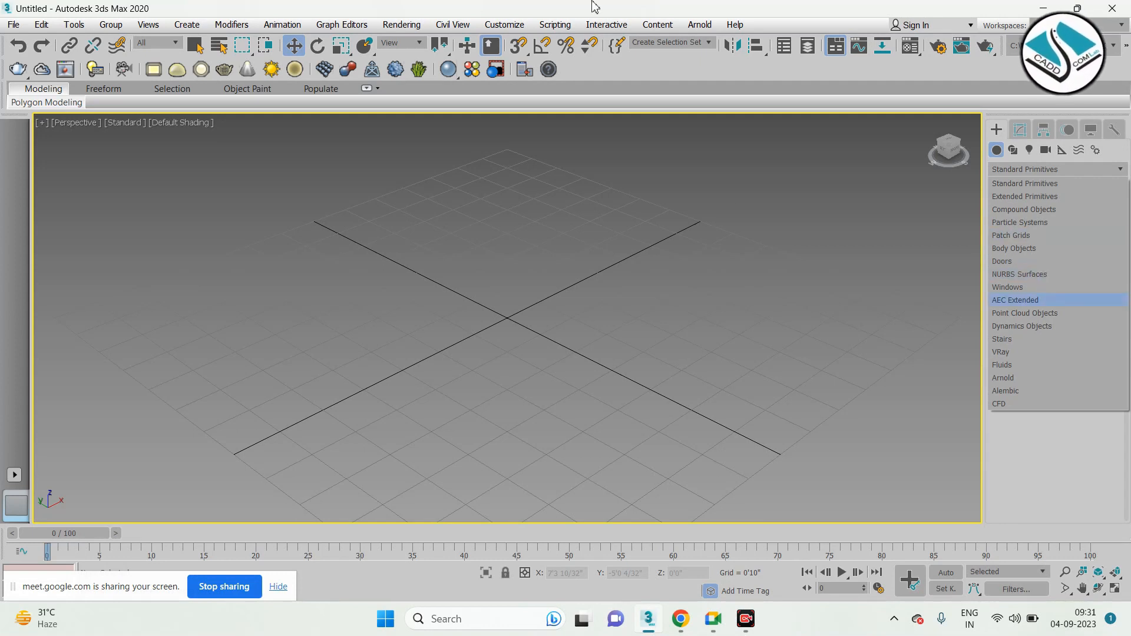
left_click(1053, 262)
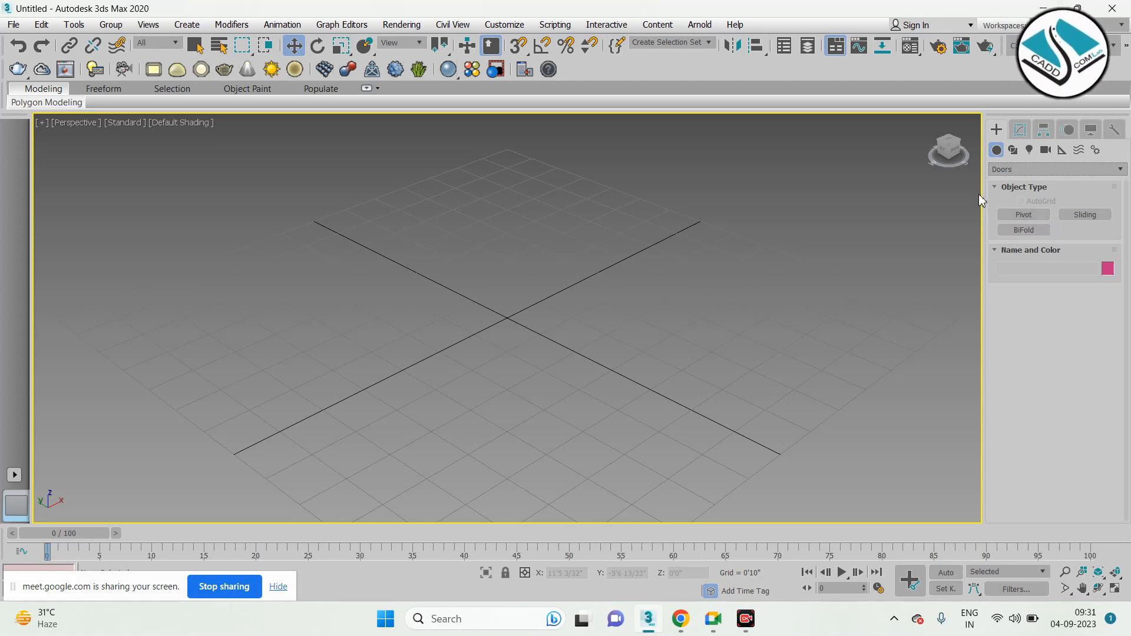
left_click(1034, 216)
middle_click_drag(593, 336, 493, 346, "alt")
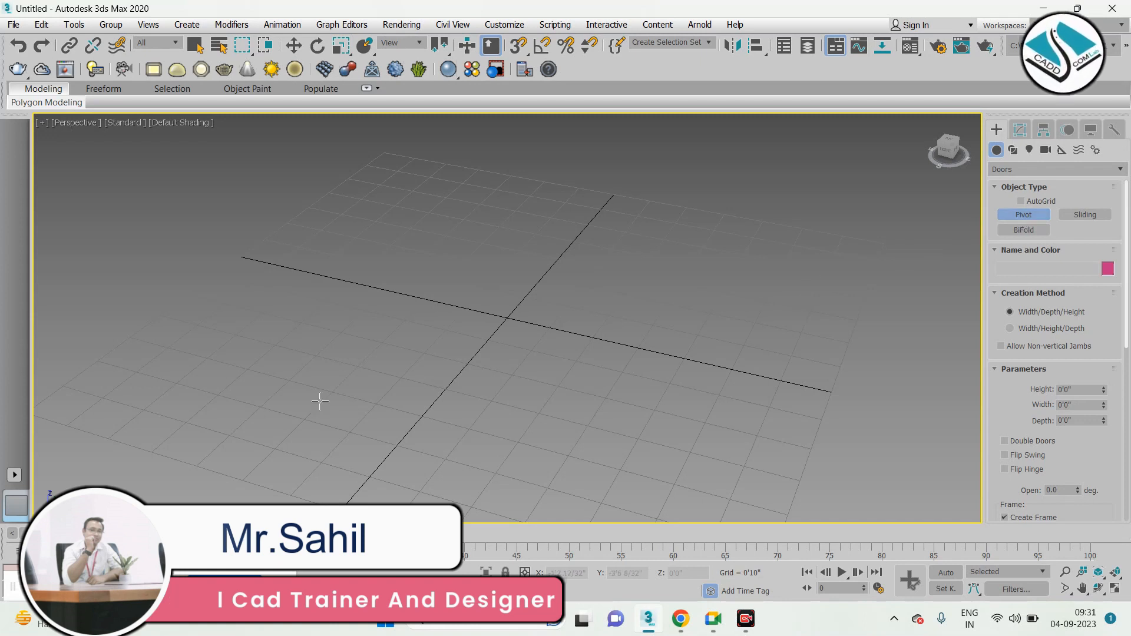
left_click(352, 351)
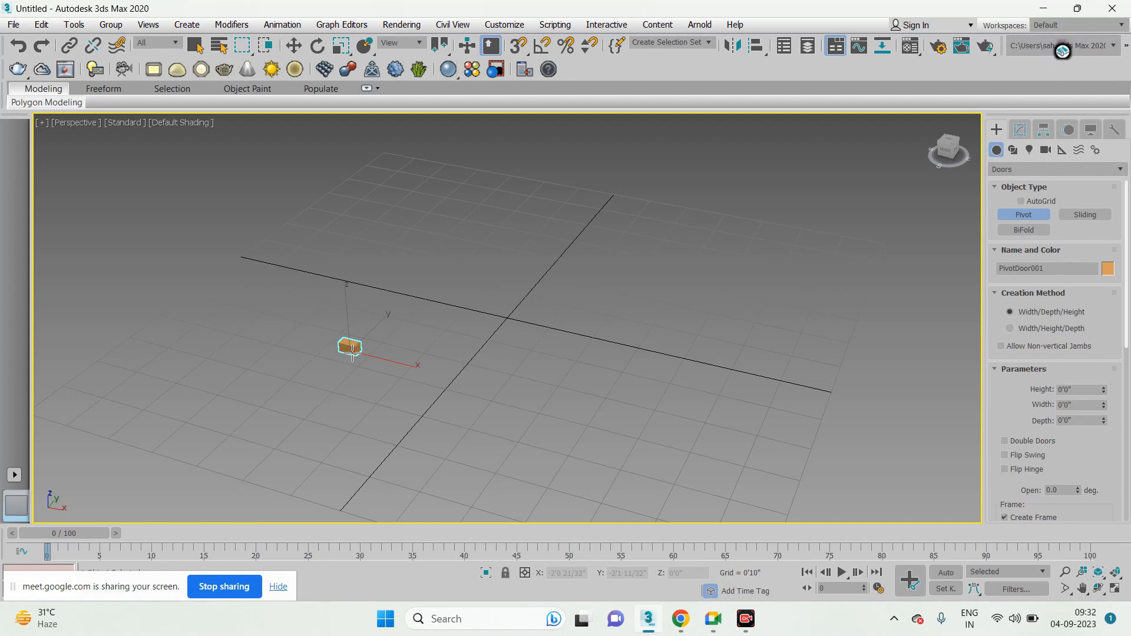
left_click_drag(353, 349, 674, 428)
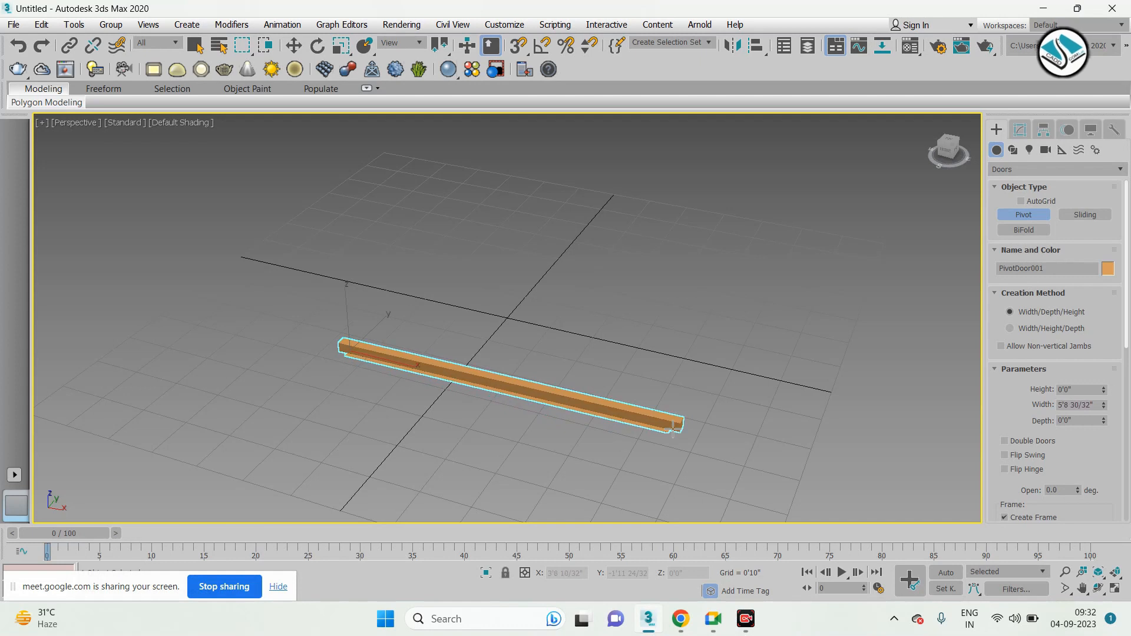
left_click_drag(673, 427, 673, 428)
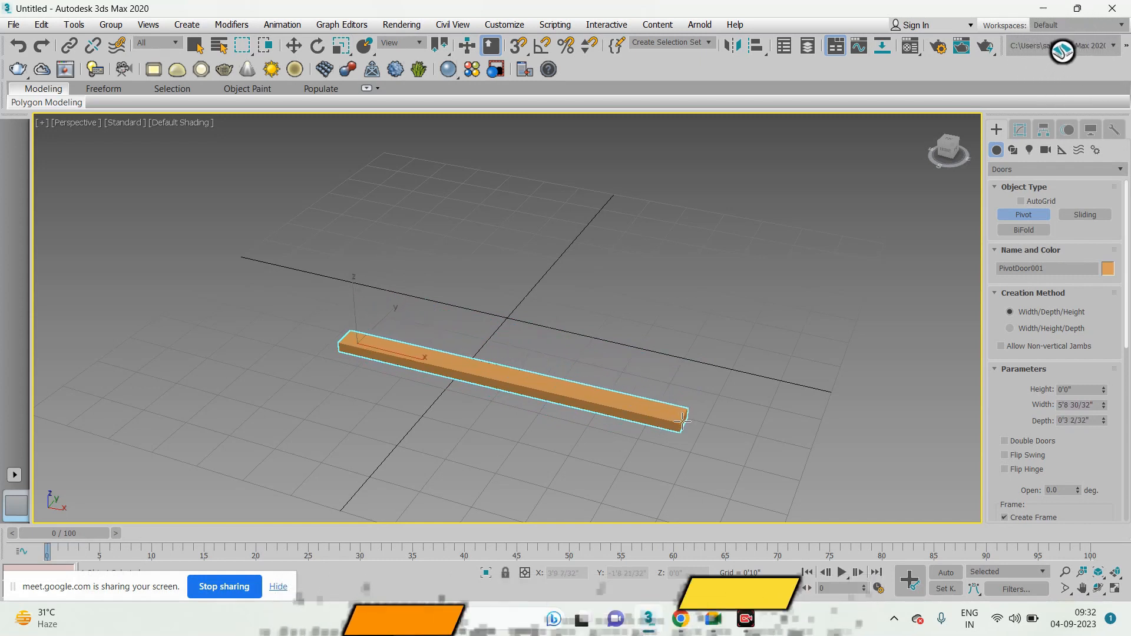
left_click(682, 420)
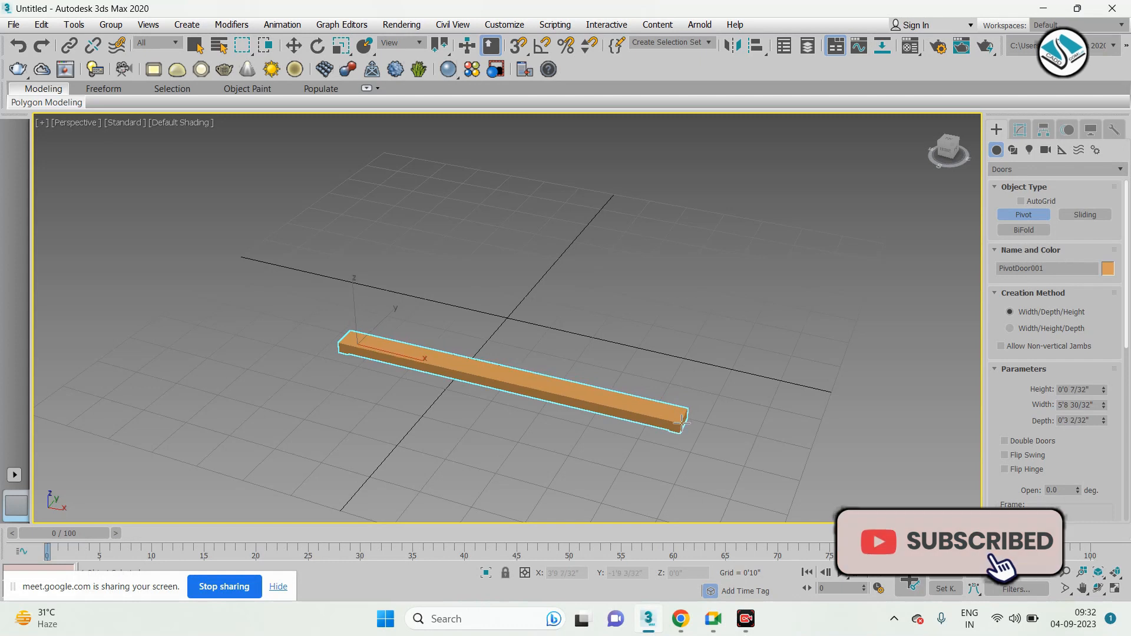
scroll(681, 433, "down", 5)
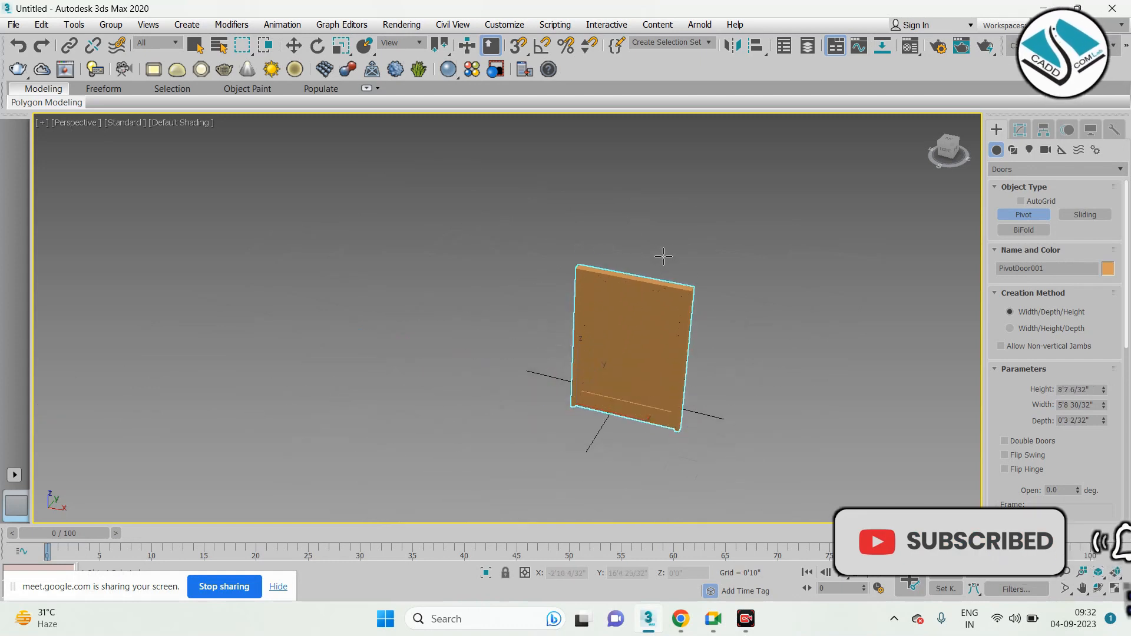
left_click(668, 224)
right_click(666, 221)
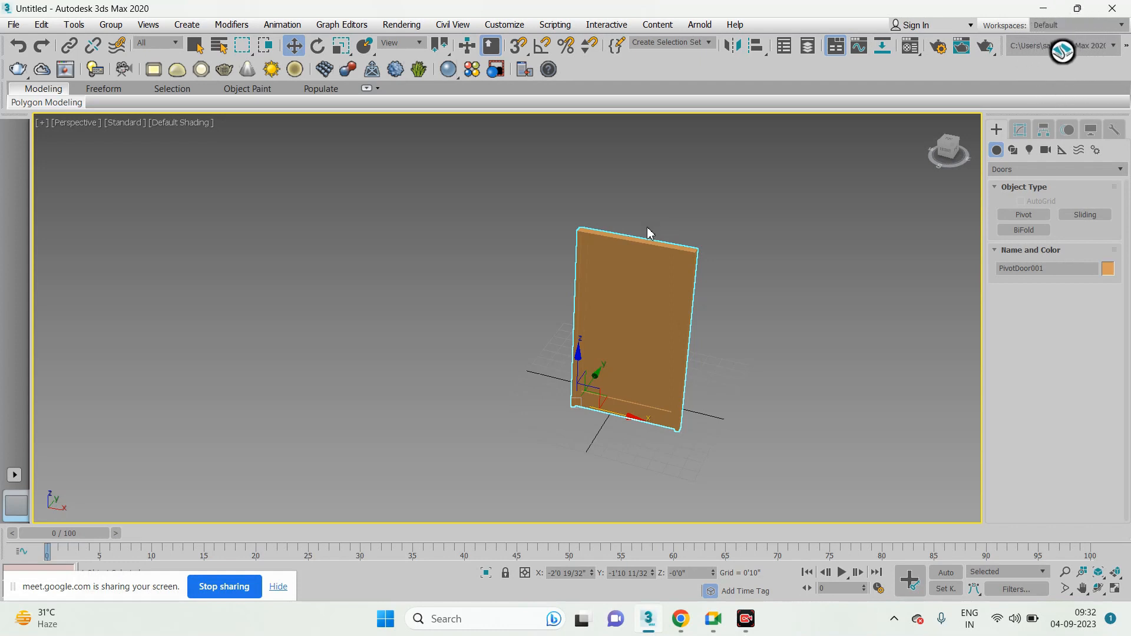
Adjust the pivot door's height to 10'8 27/32" and its depth to 0'5 28/32"
middle_click_drag(614, 398, 619, 369, "alt")
scroll(666, 376, "up", 3)
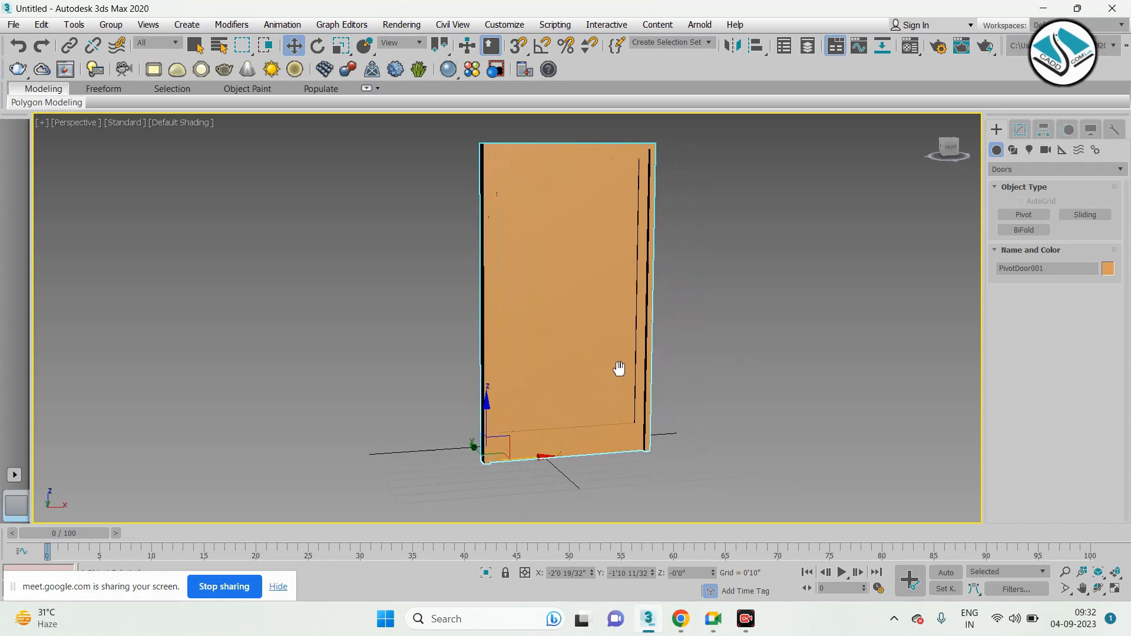
left_click(1021, 133)
left_click(705, 308)
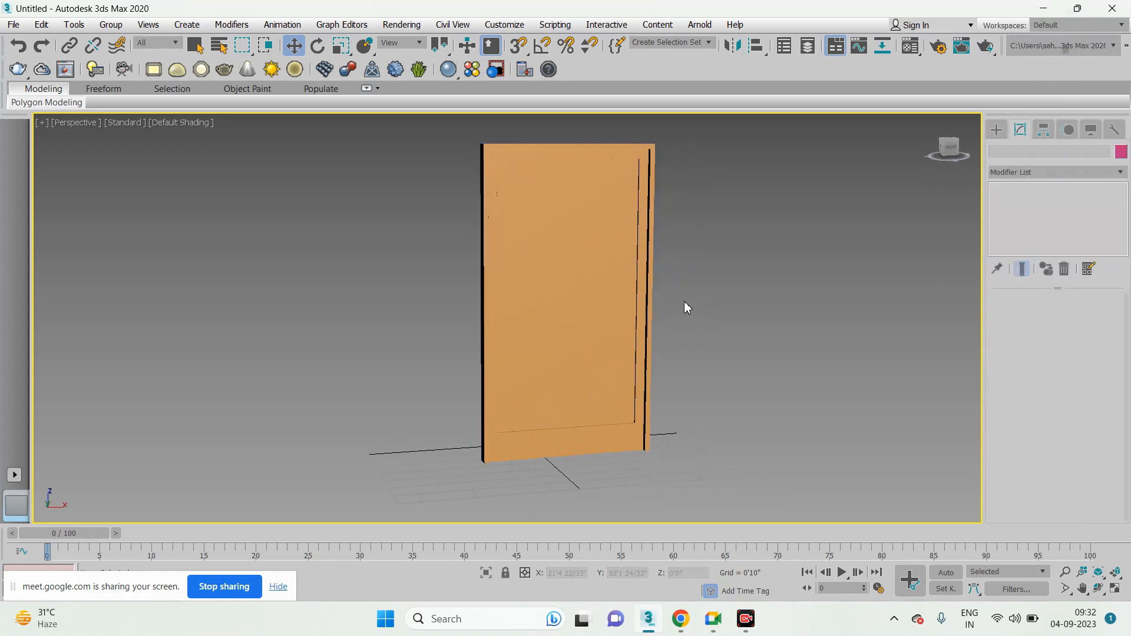
left_click(626, 293)
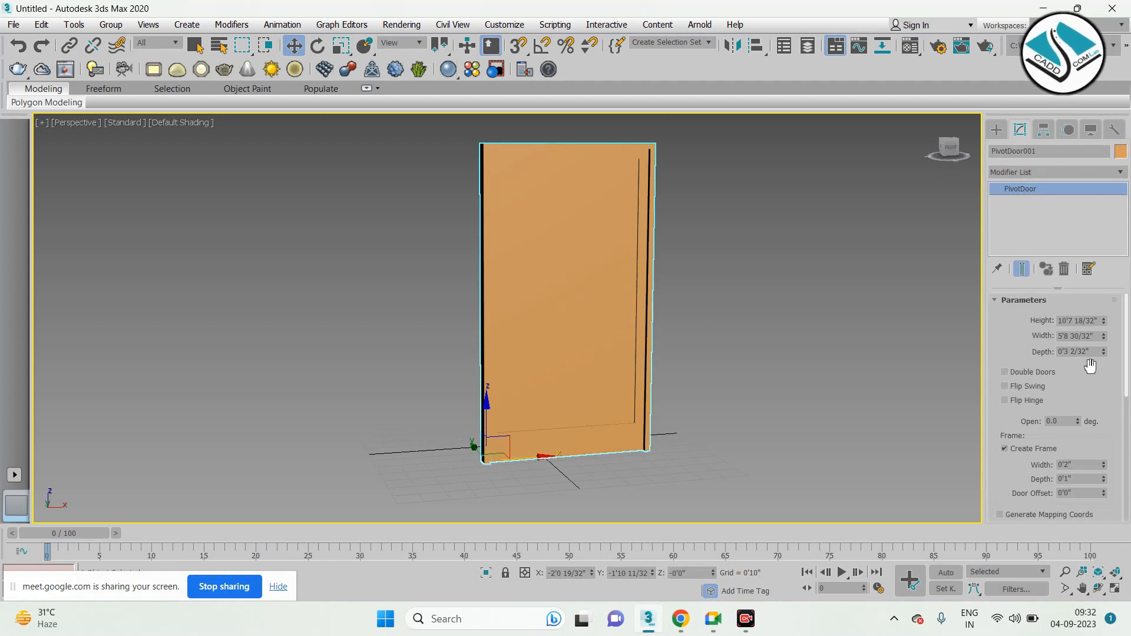
left_click_drag(1104, 324, 1098, 294)
middle_click_drag(624, 296, 647, 321, "alt")
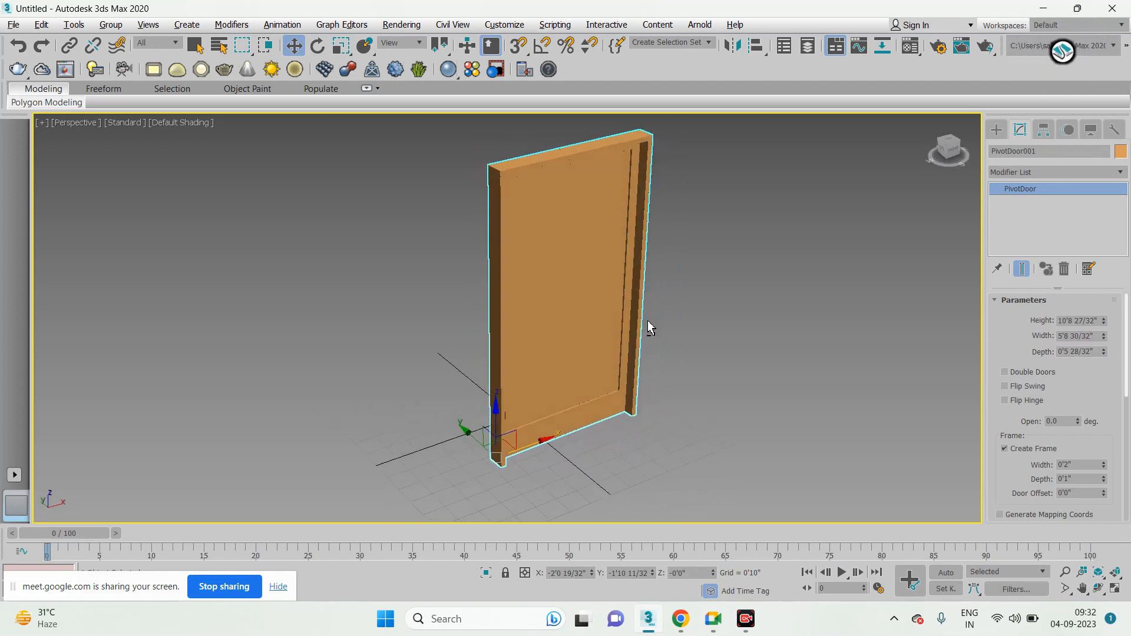
Enable Double Doors on the pivot door and open its leaves to 30.5 degrees
left_click(1023, 374)
middle_click_drag(888, 356, 830, 345, "alt")
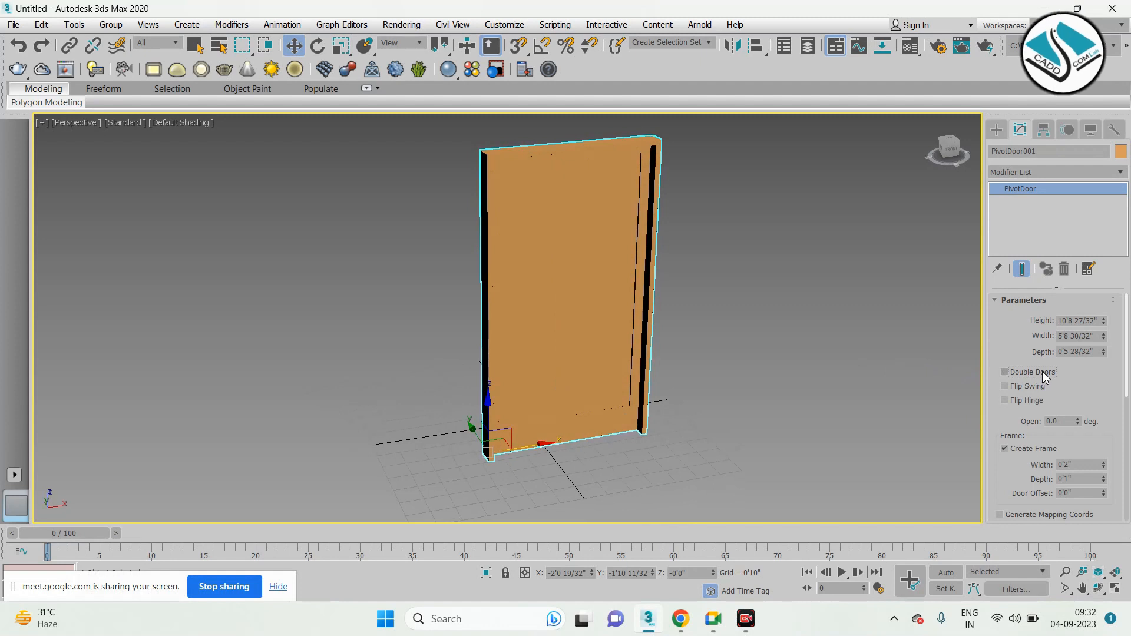
left_click(1005, 387)
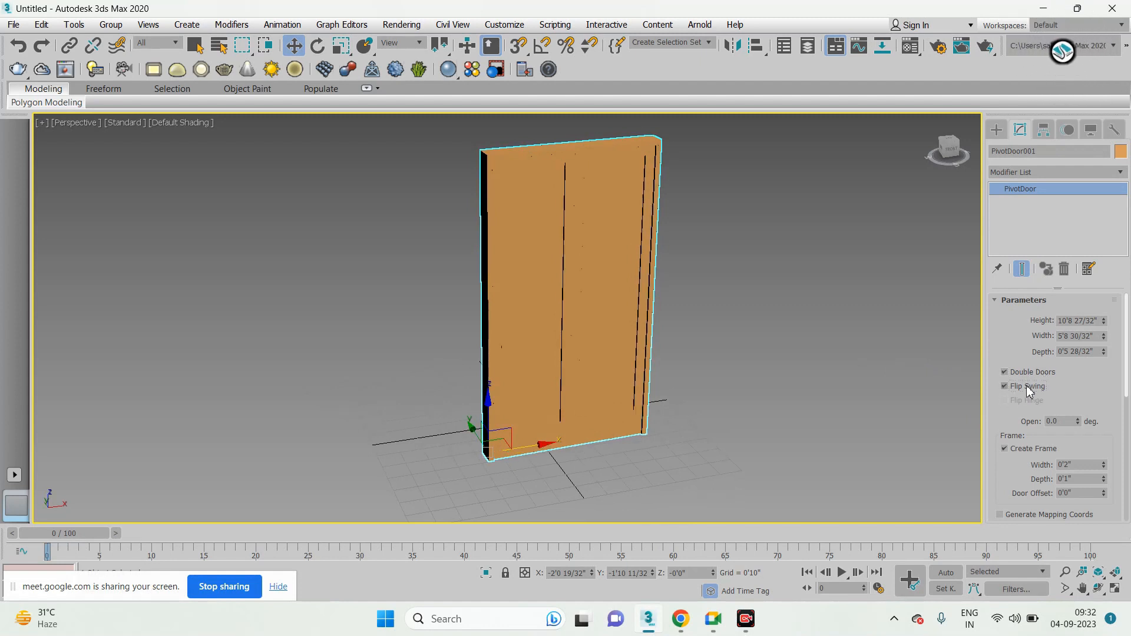
left_click(1028, 388)
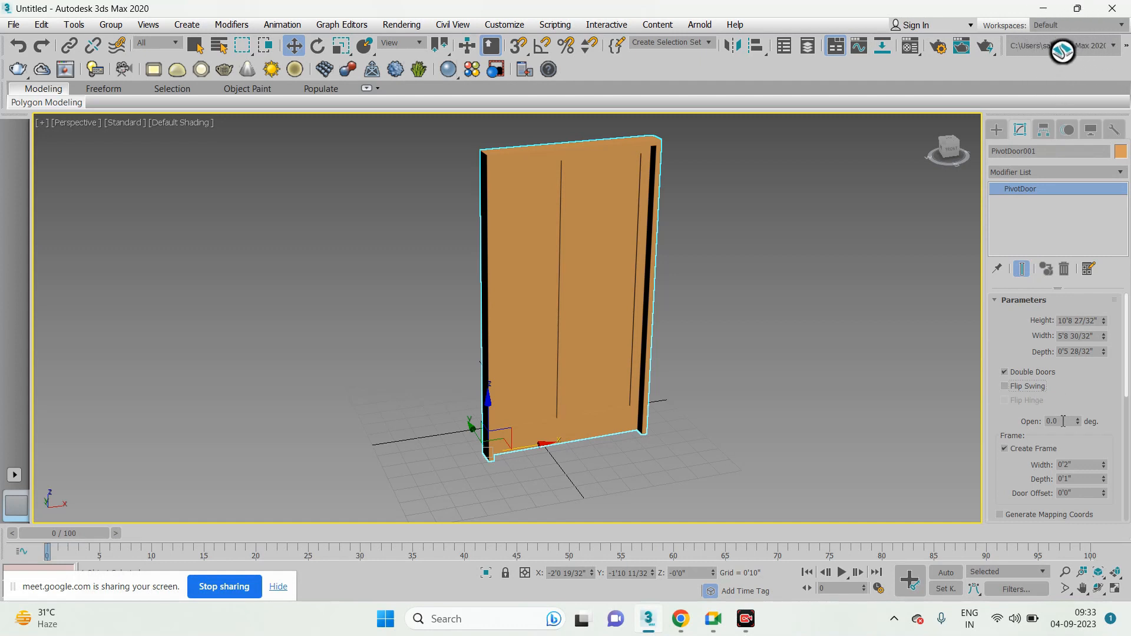
left_click_drag(1080, 422, 14, 366)
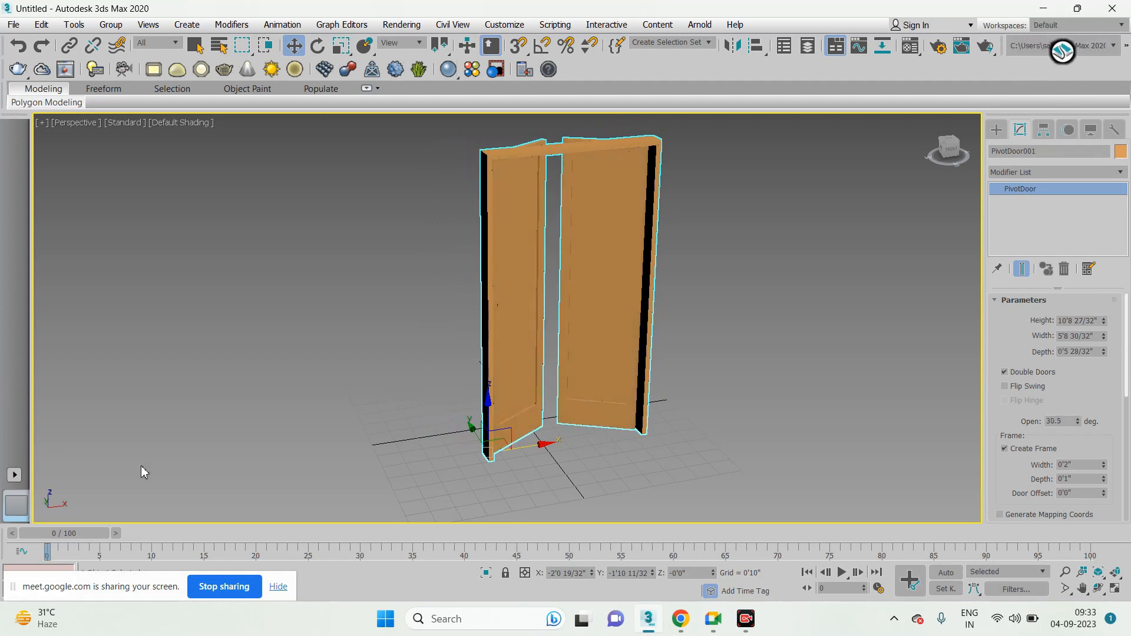
Toggle Flip Swing repeatedly to compare the leaves' inward and outward opening, and leave it enabled
left_click(1005, 387)
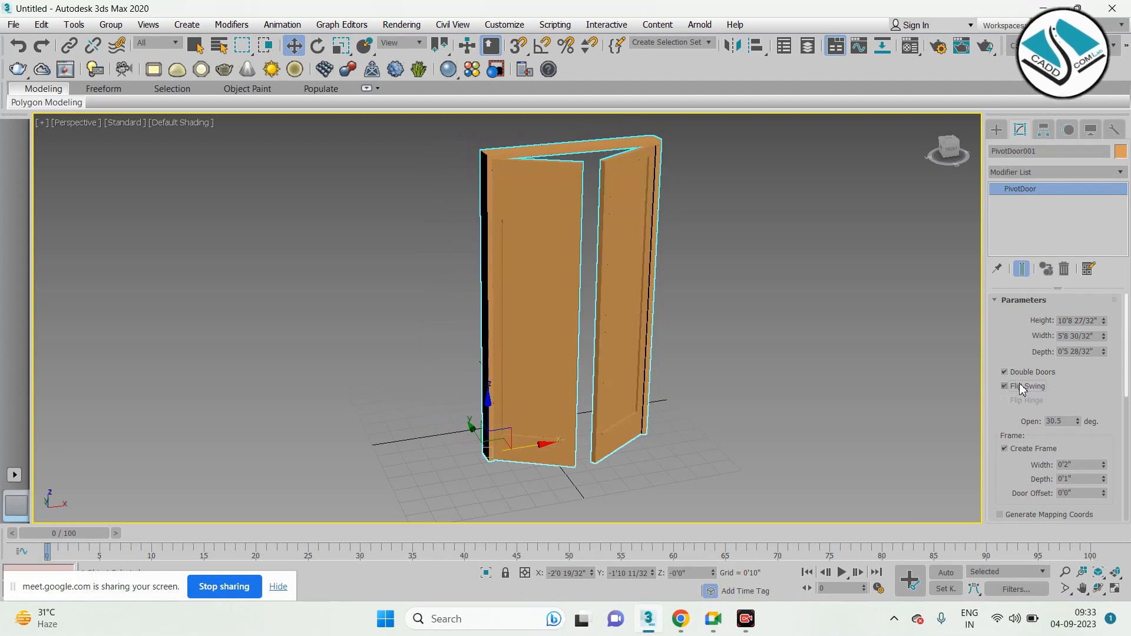
left_click(1021, 388)
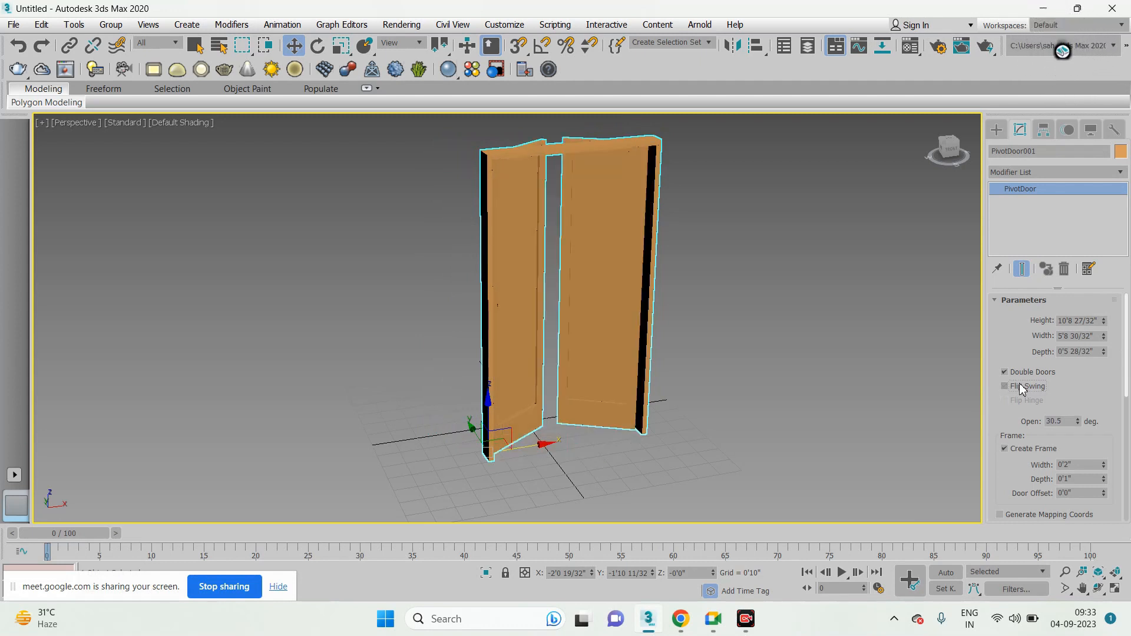
left_click(1021, 388)
left_click(1021, 389)
left_click(1020, 384)
left_click(1020, 384)
left_click(1020, 384)
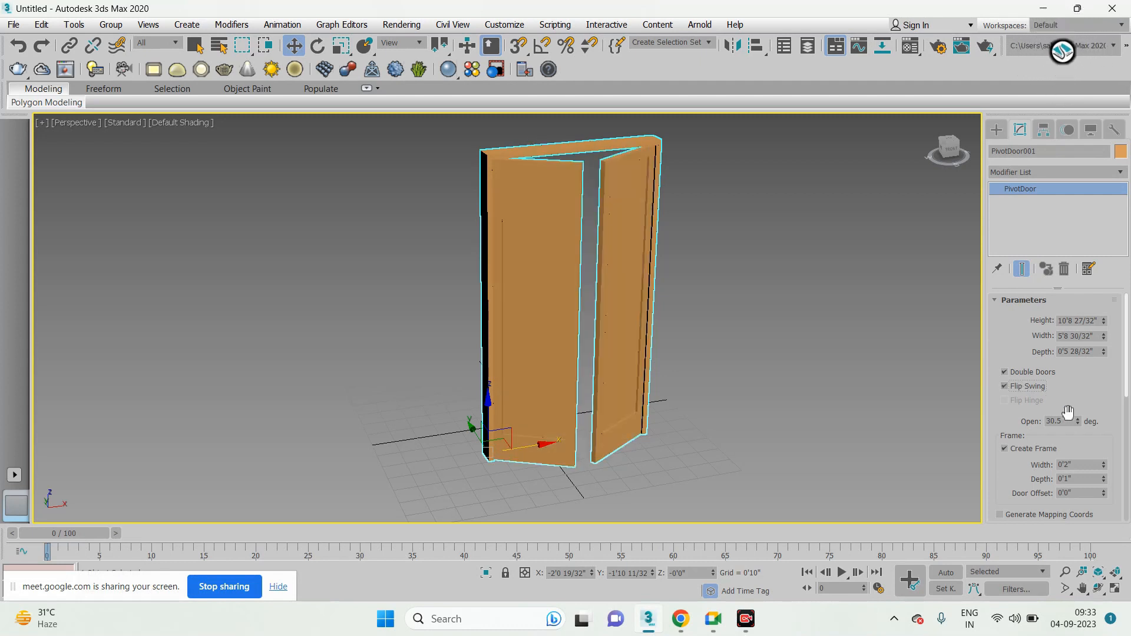
Open the door leaves to 52.5 degrees and check the angle with Flip Swing off and on again
left_click_drag(1078, 420, 1079, 395)
left_click(1016, 387)
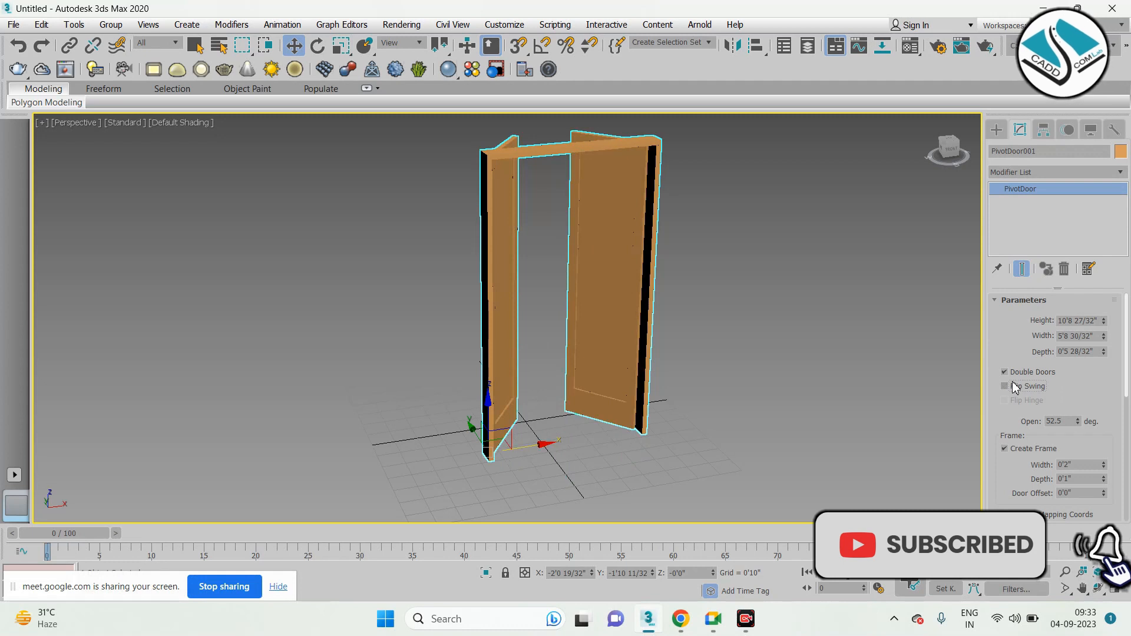
left_click(1016, 387)
Set the door frame's width to 0'2 5/32"
left_click_drag(1002, 488, 998, 421)
middle_click_drag(609, 293, 556, 298, "alt")
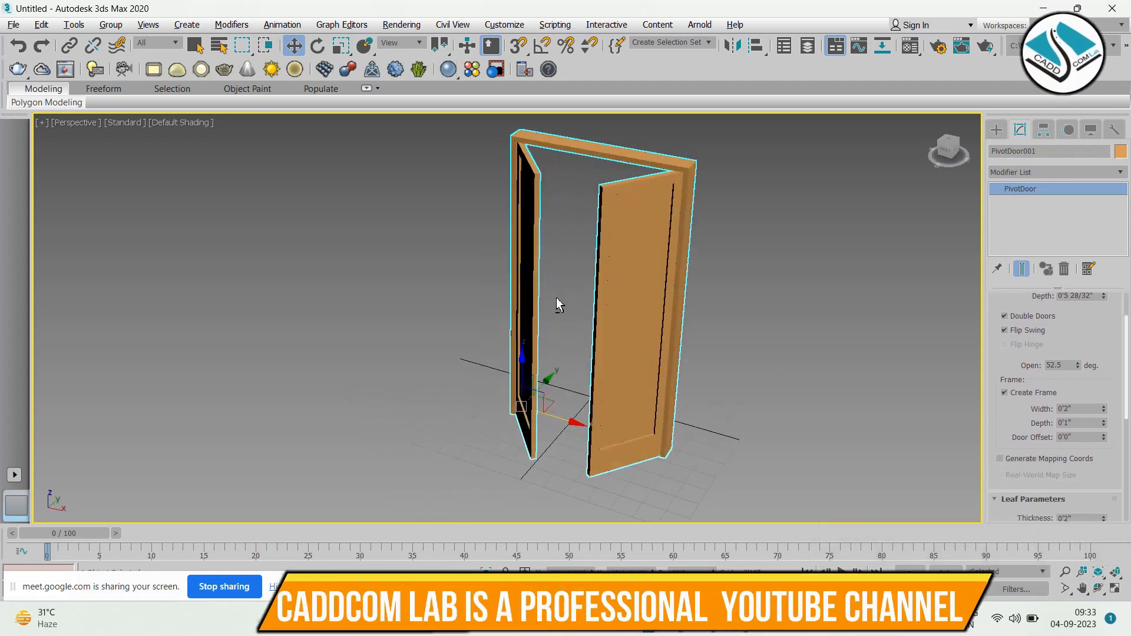
scroll(642, 230, "up", 3)
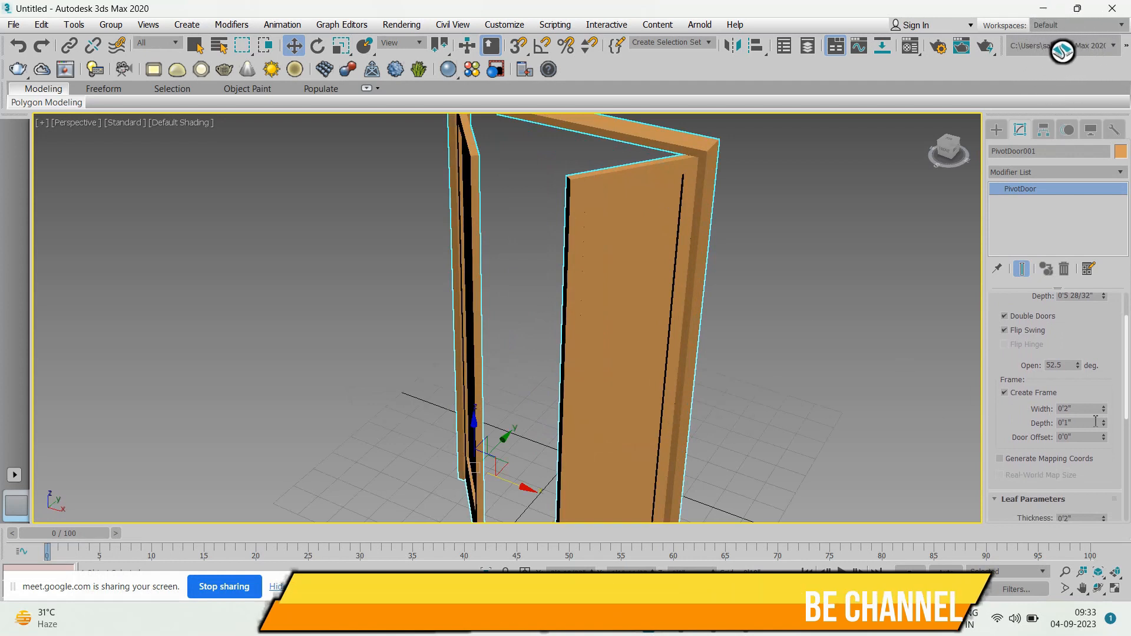
left_click_drag(1103, 409, 1098, 407)
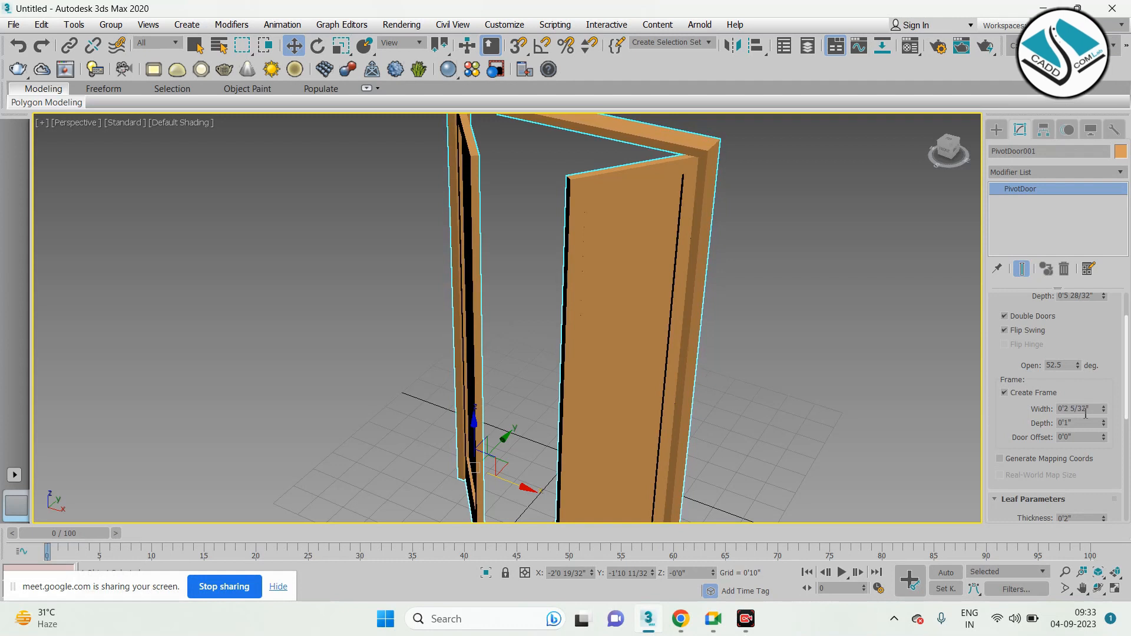
Divide each door leaf into 4 horizontal and 5 vertical panels, and inspect both sides of the door
scroll(1044, 439, "down", 6)
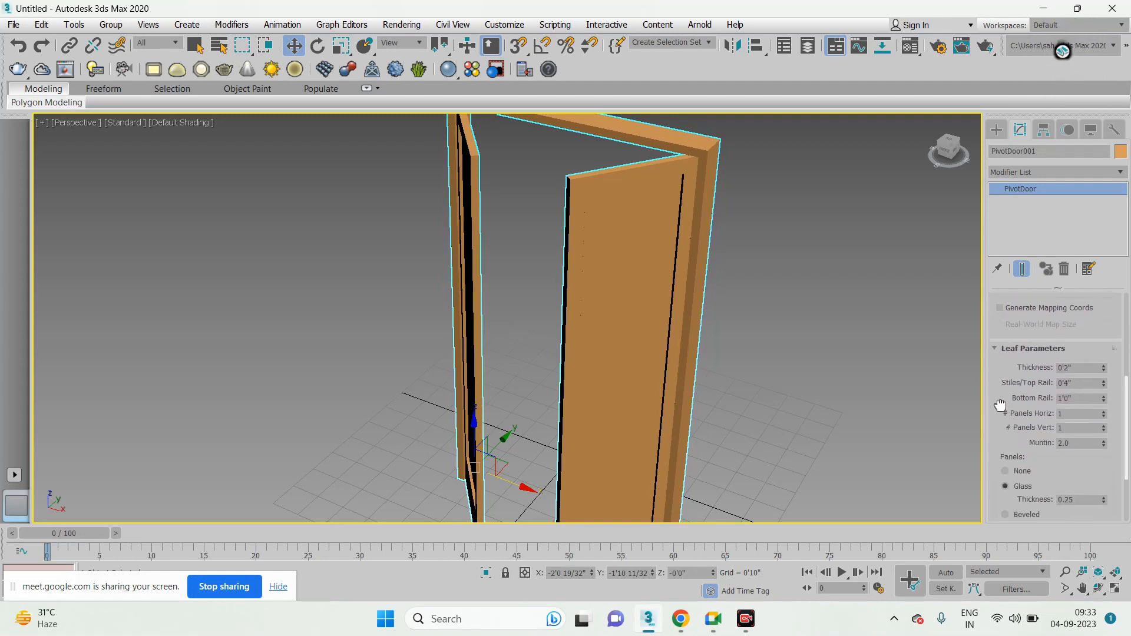
middle_click_drag(839, 378, 878, 434, "alt")
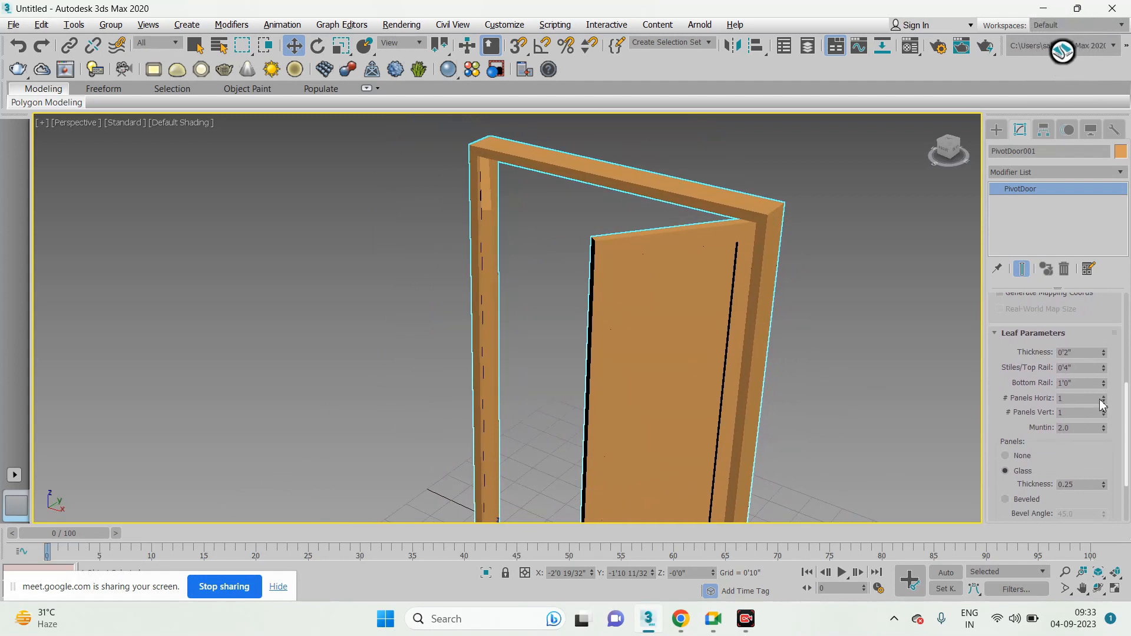
left_click(1104, 396)
left_click(1105, 396)
left_click(1104, 396)
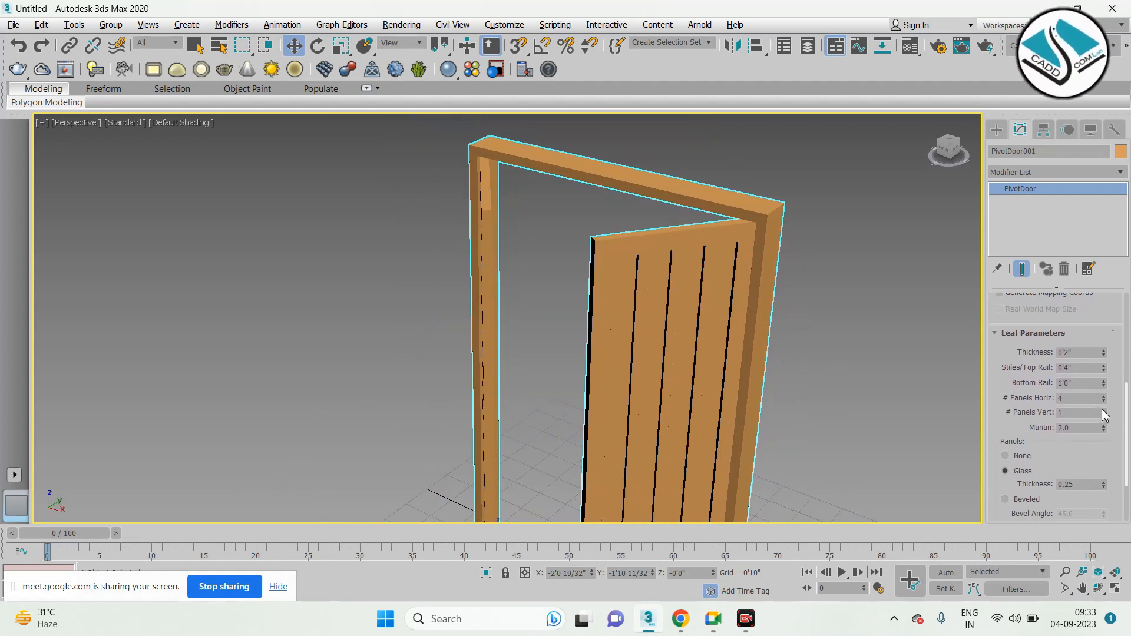
left_click(1105, 411)
left_click(1105, 410)
middle_click_drag(662, 416, 919, 360, "alt")
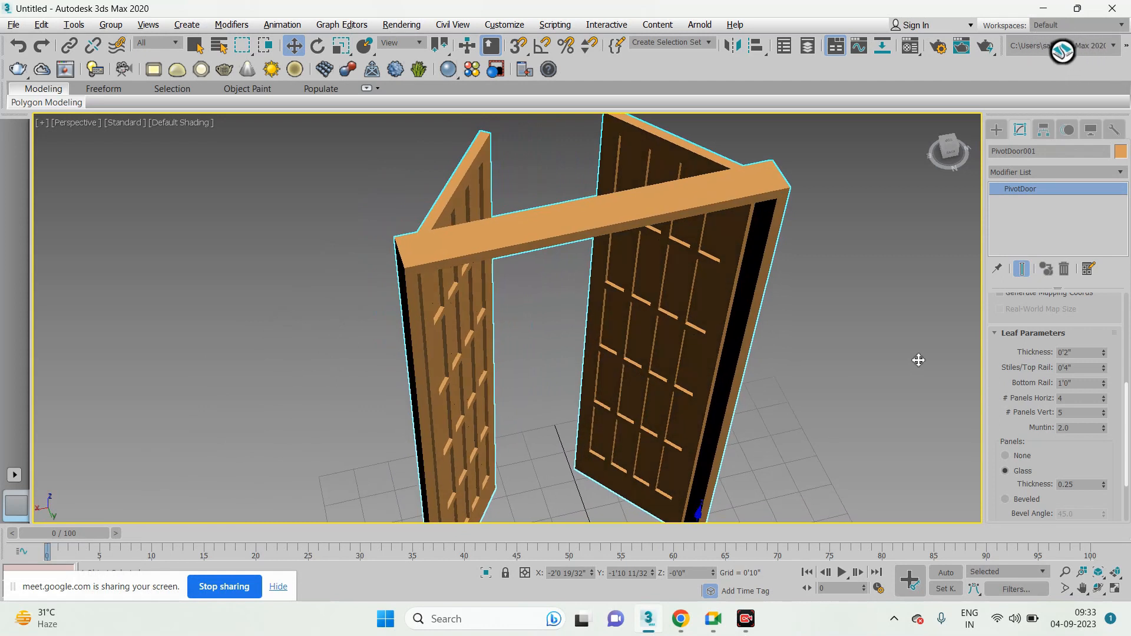
middle_click_drag(827, 352, 656, 342, "alt")
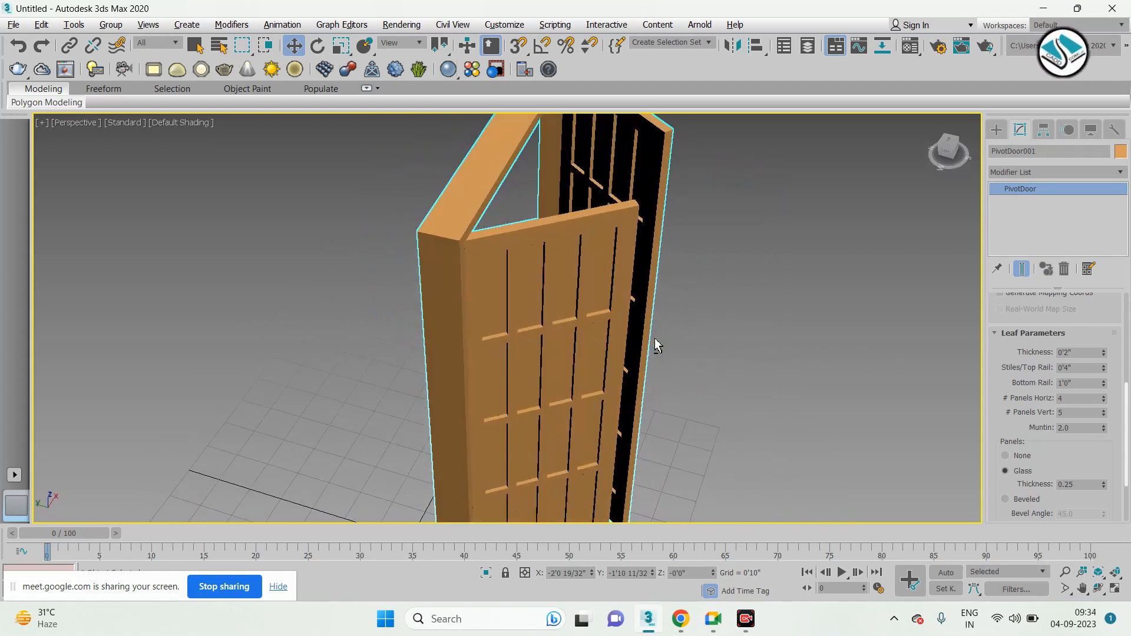
Change the leaf panels to Beveled and inspect the panel detail on both door leaves
left_click_drag(996, 454, 989, 373)
left_click(1005, 419)
middle_click_drag(744, 386, 654, 366, "alt")
scroll(516, 318, "up", 4)
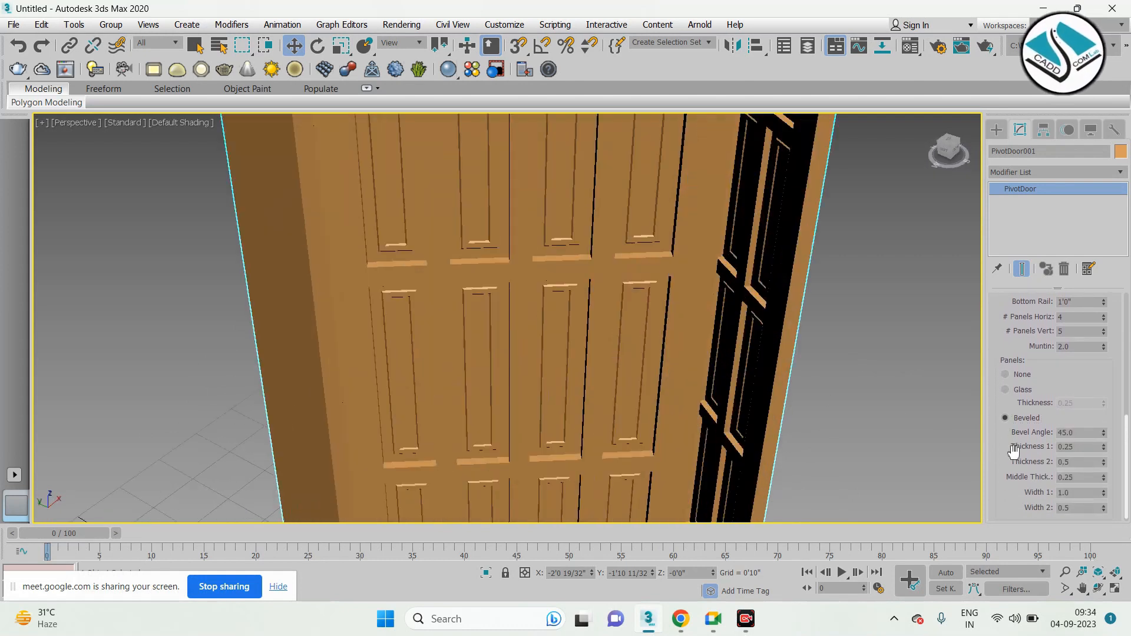
left_click_drag(1014, 451, 1008, 414)
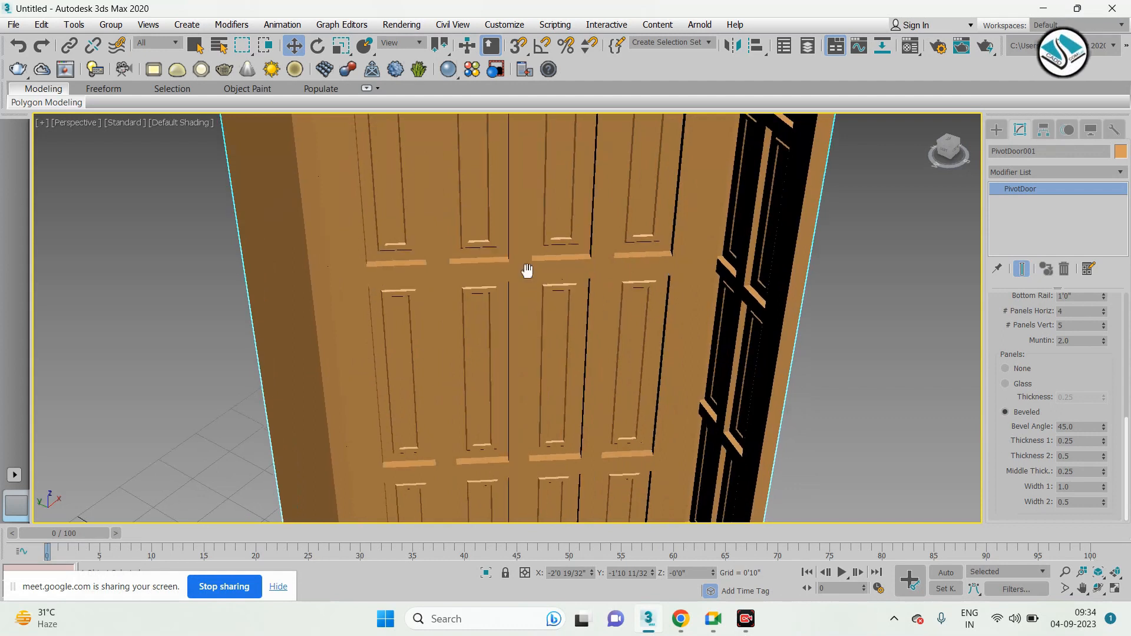
scroll(525, 273, "down", 5)
middle_click_drag(589, 334, 509, 326, "alt")
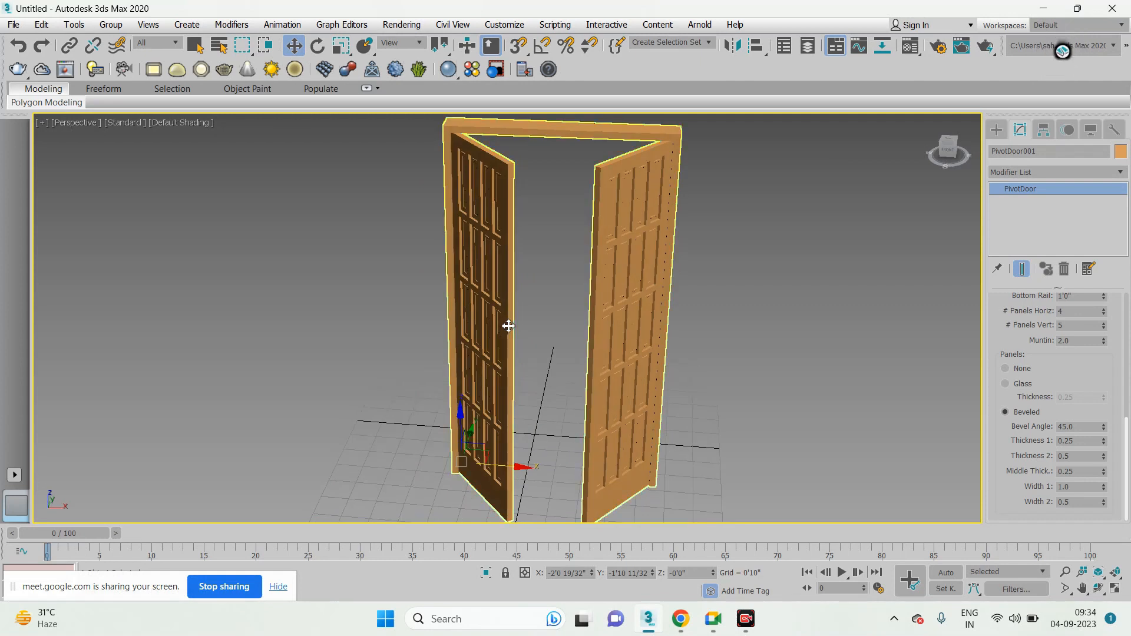
scroll(1069, 389, "up", 10)
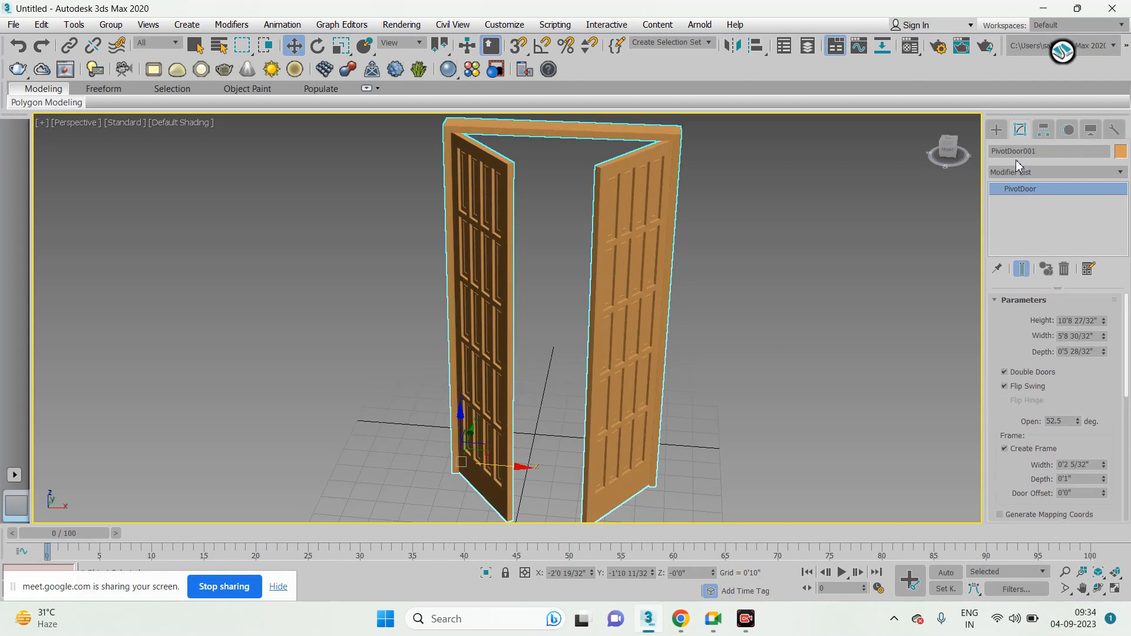
Delete the beveled double pivot door from the scene
left_click(996, 129)
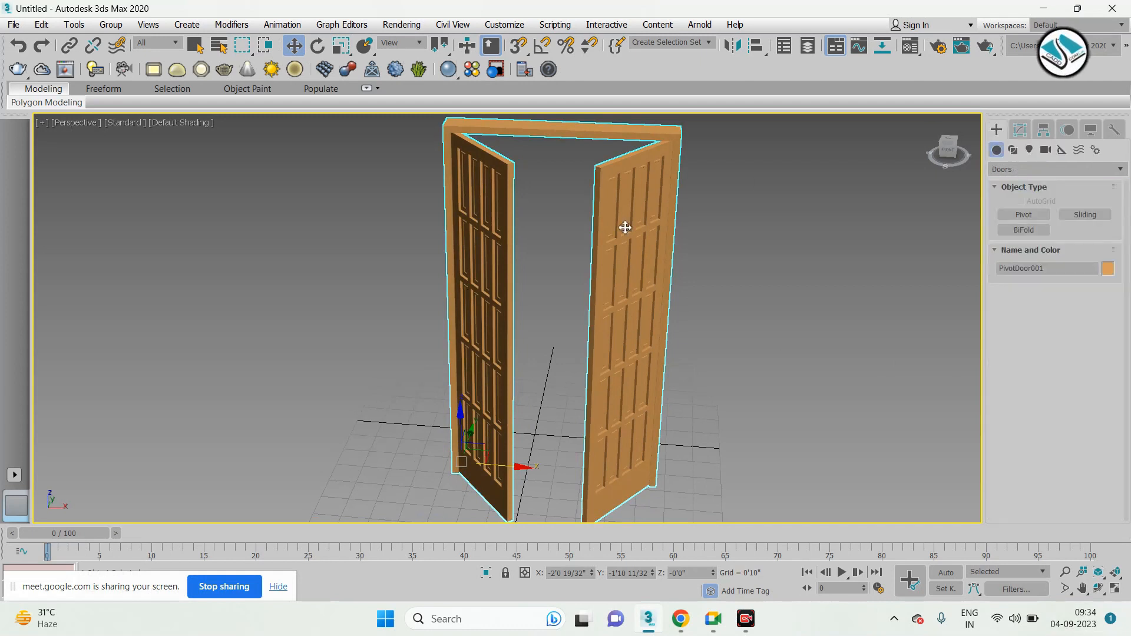
key("Delete")
middle_click_drag(621, 323, 679, 257)
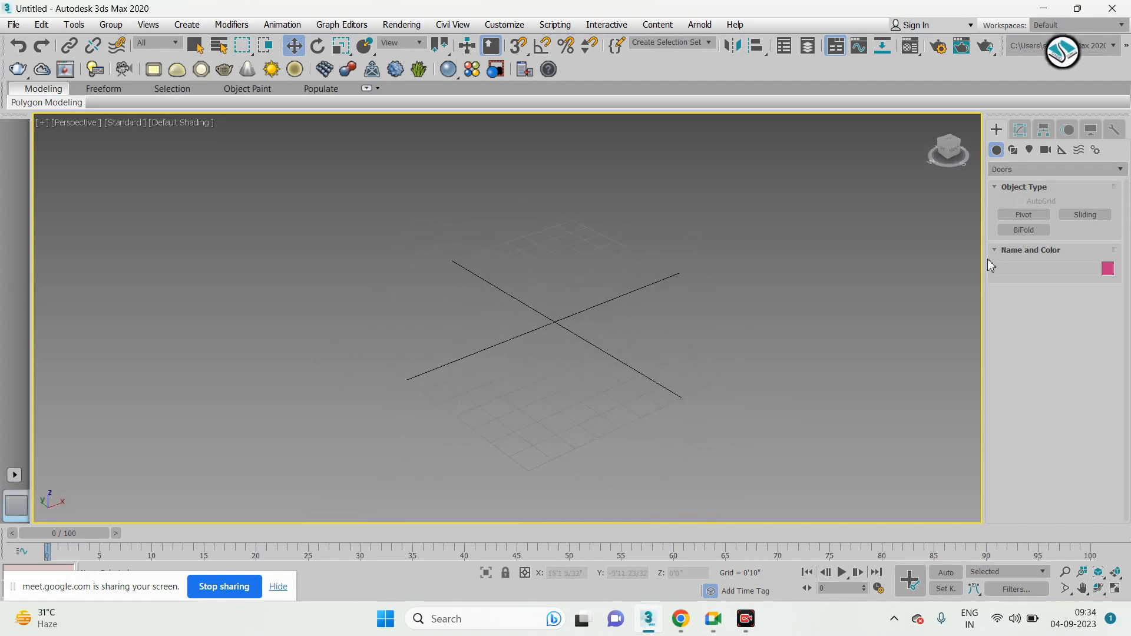
Create a BiFold door about 6'2" wide, 0'1" deep and 11'5" high near the grid centre
left_click(1023, 230)
left_click_drag(457, 403, 664, 382)
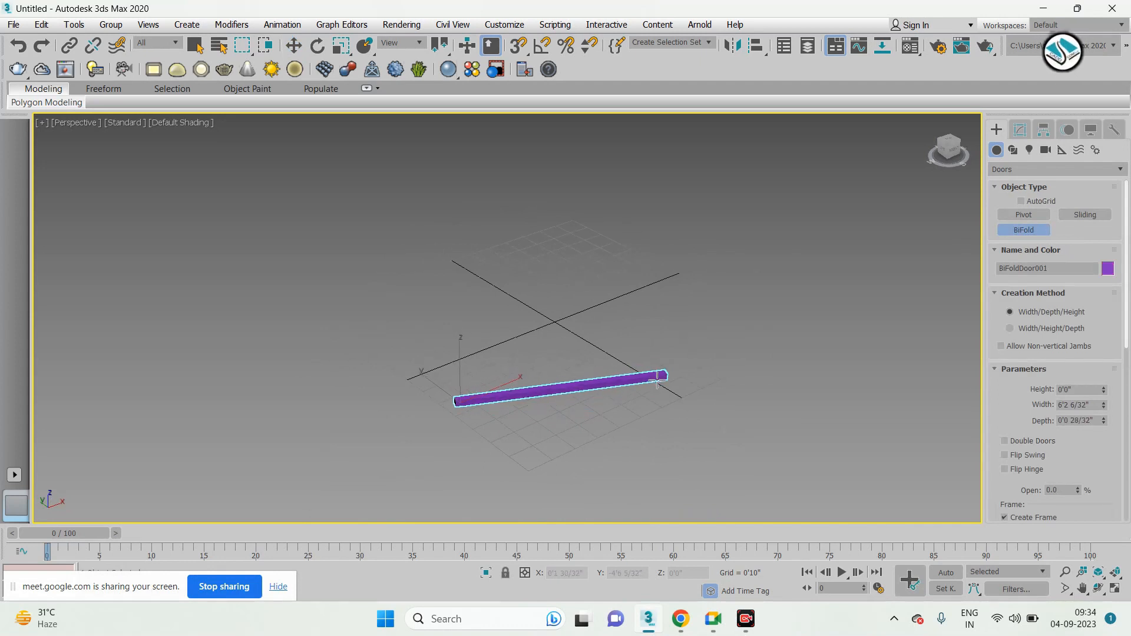
left_click(657, 382)
left_click(664, 217)
right_click(664, 218)
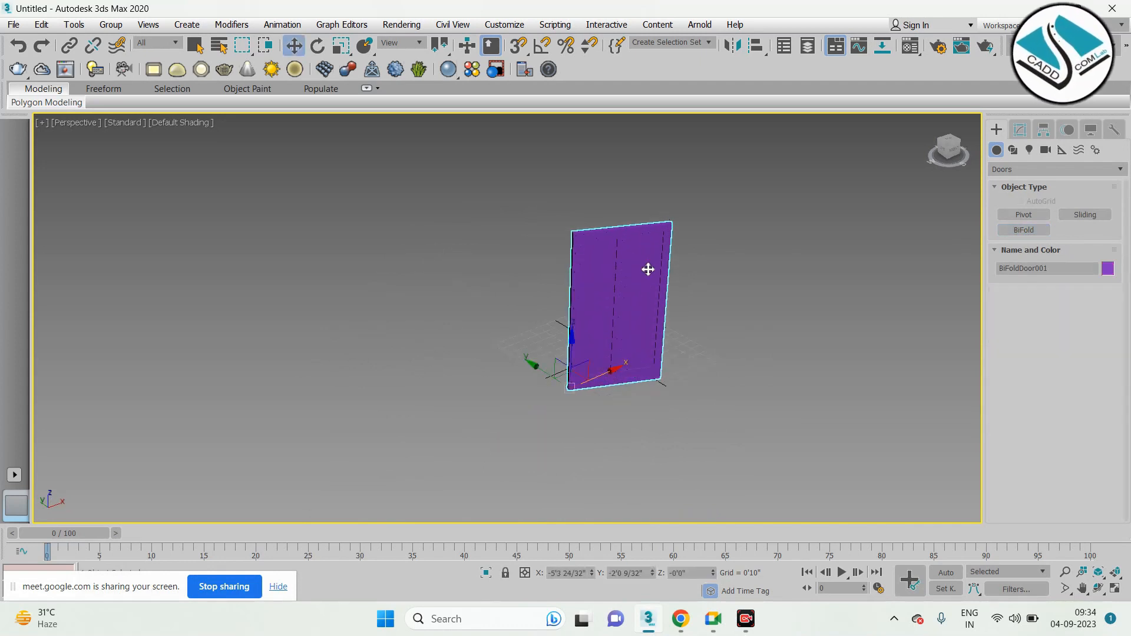
scroll(649, 270, "up", 2)
Make the bifold door a double door opened 40%, and try Flip Swing on and off again
left_click(1021, 130)
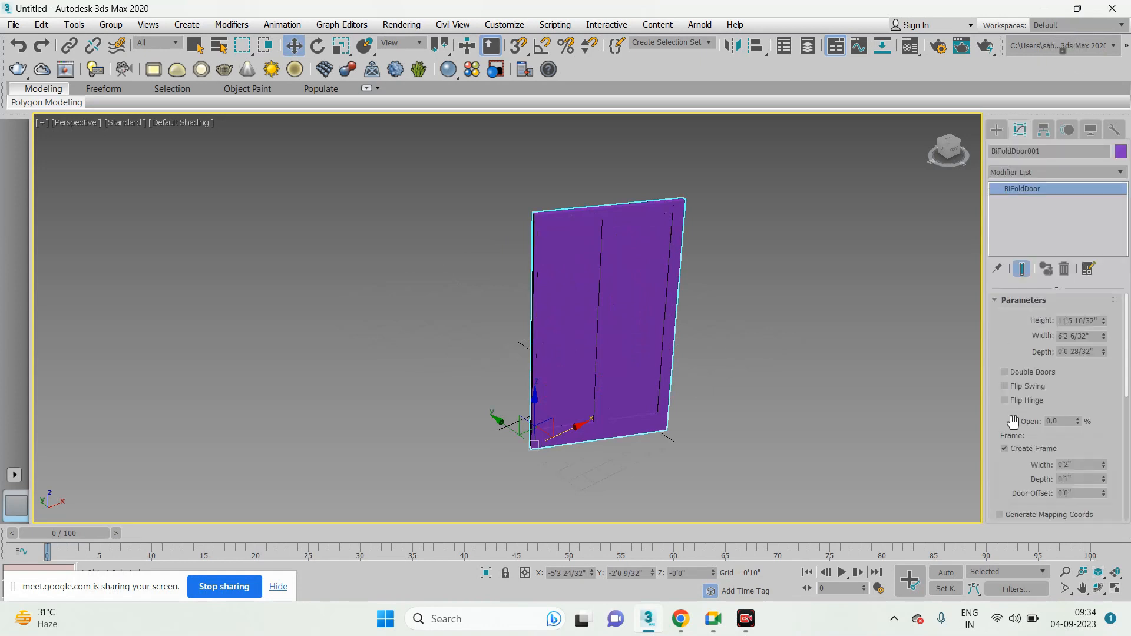
left_click(1036, 375)
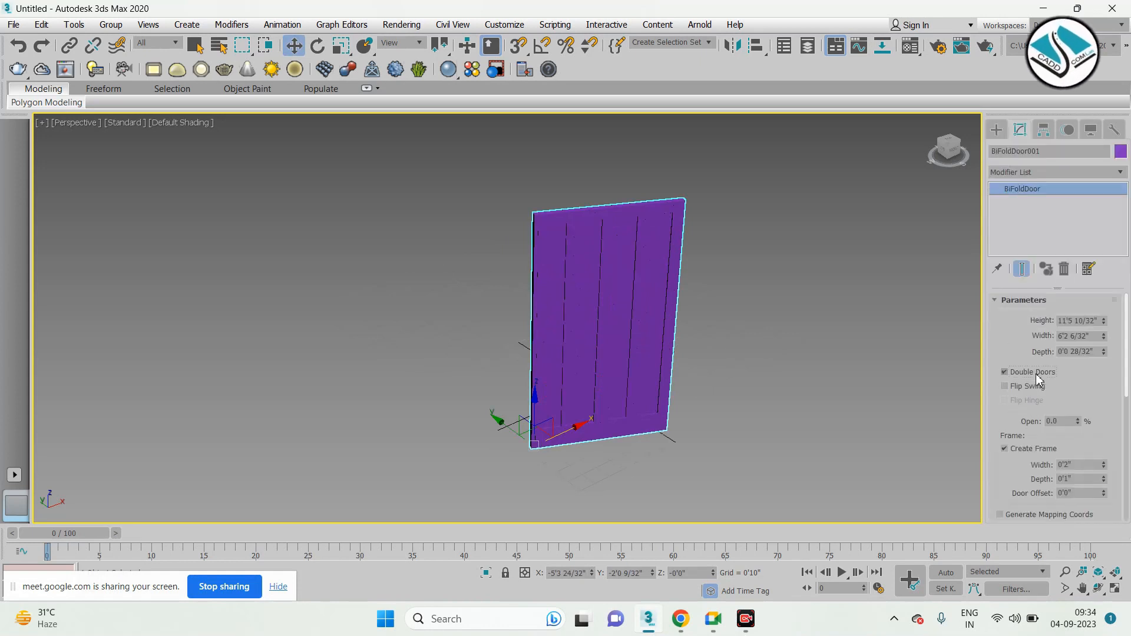
left_click_drag(1081, 422, 1097, 396)
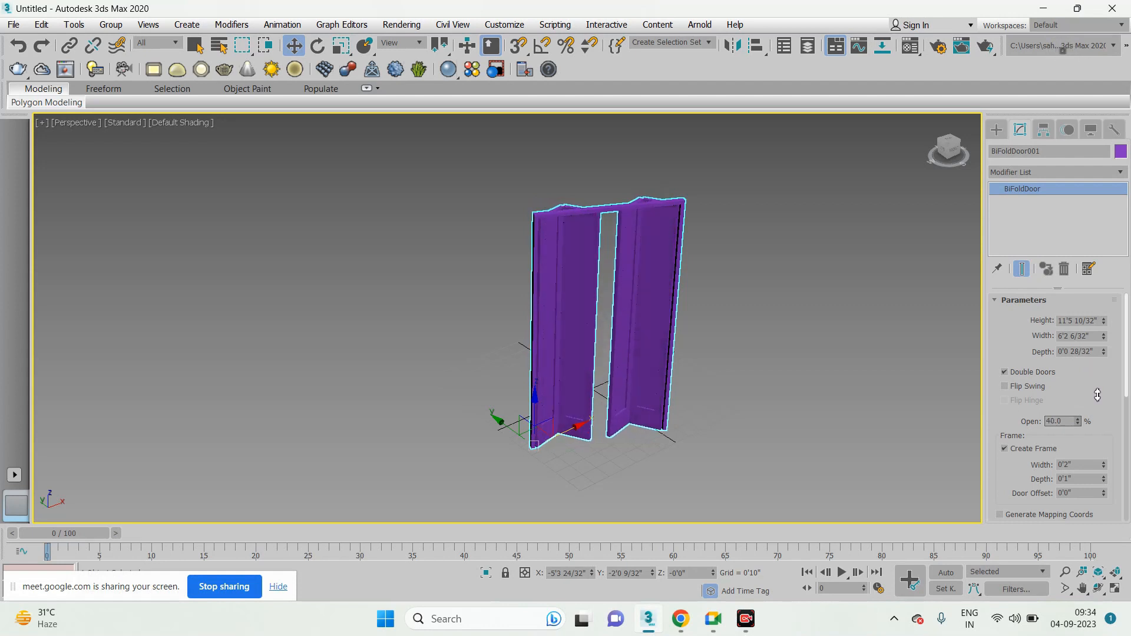
left_click(1026, 387)
left_click(1027, 387)
scroll(1018, 458, "down", 5)
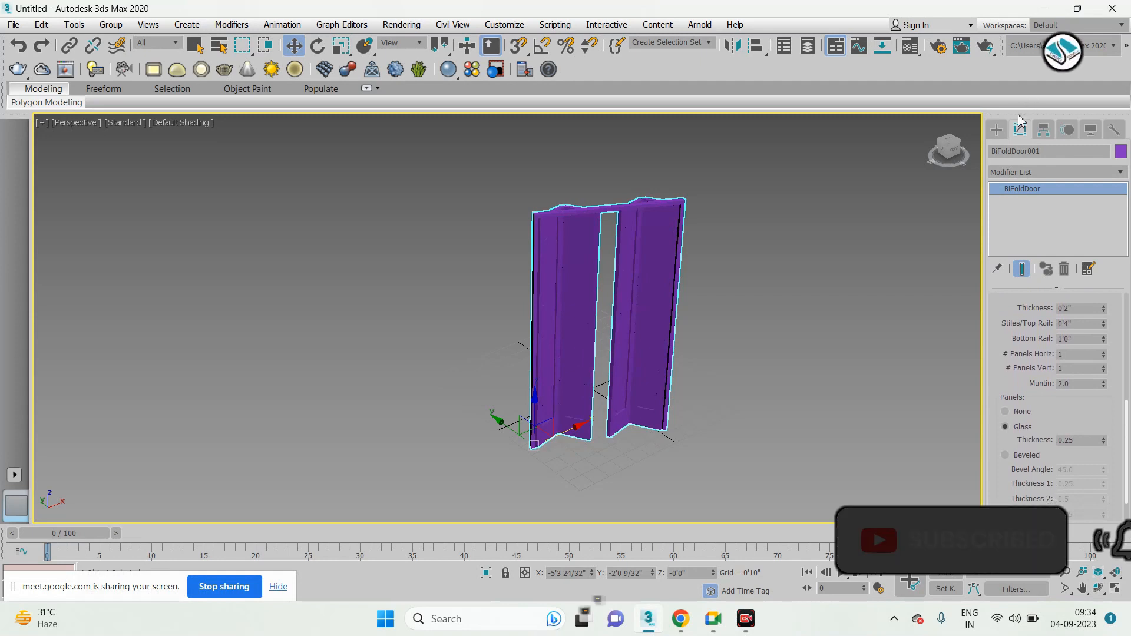
Delete the bifold door
left_click(996, 129)
key("Delete")
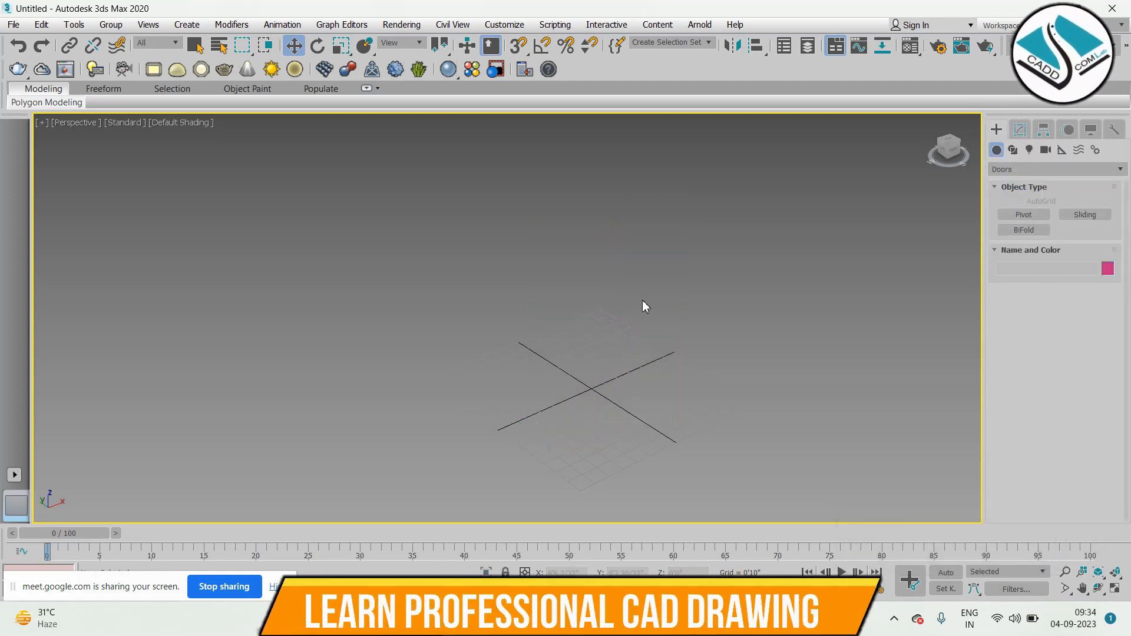
Create an Awning window from the Windows objects, about 6'4" wide, 0'5" deep and 7'1" high
left_click(1043, 170)
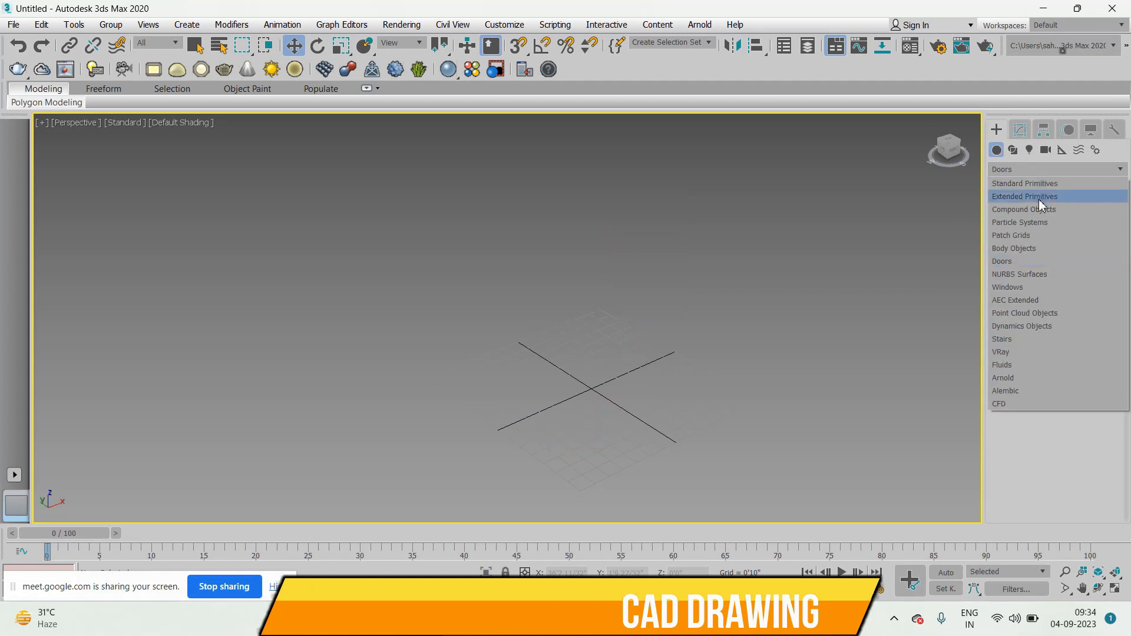
left_click(1062, 288)
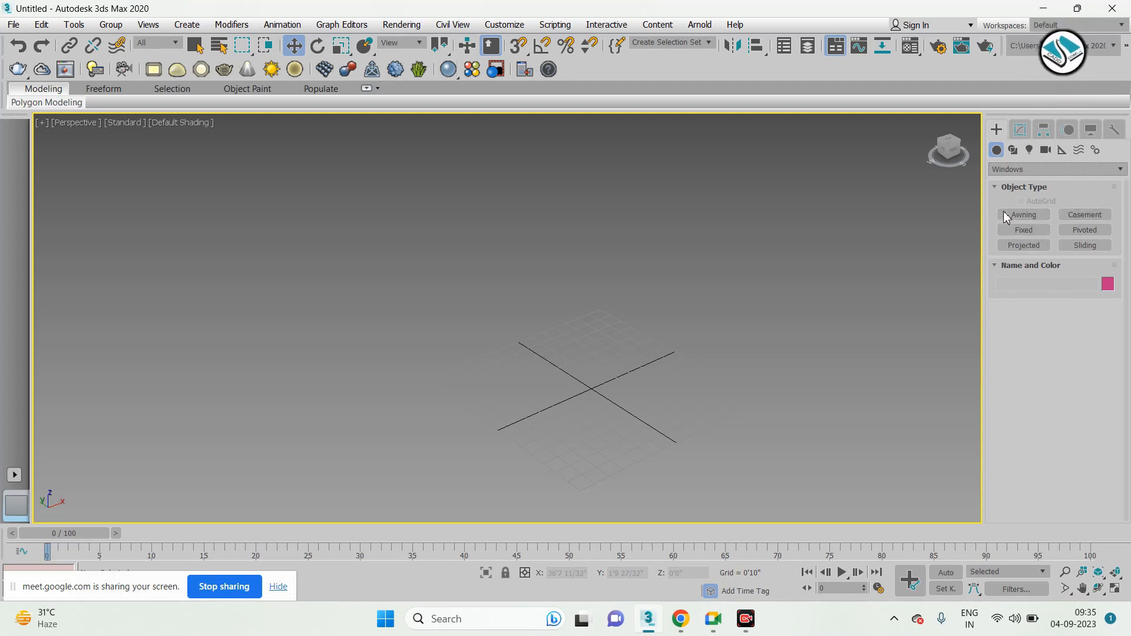
left_click(1026, 215)
scroll(568, 348, "up", 4)
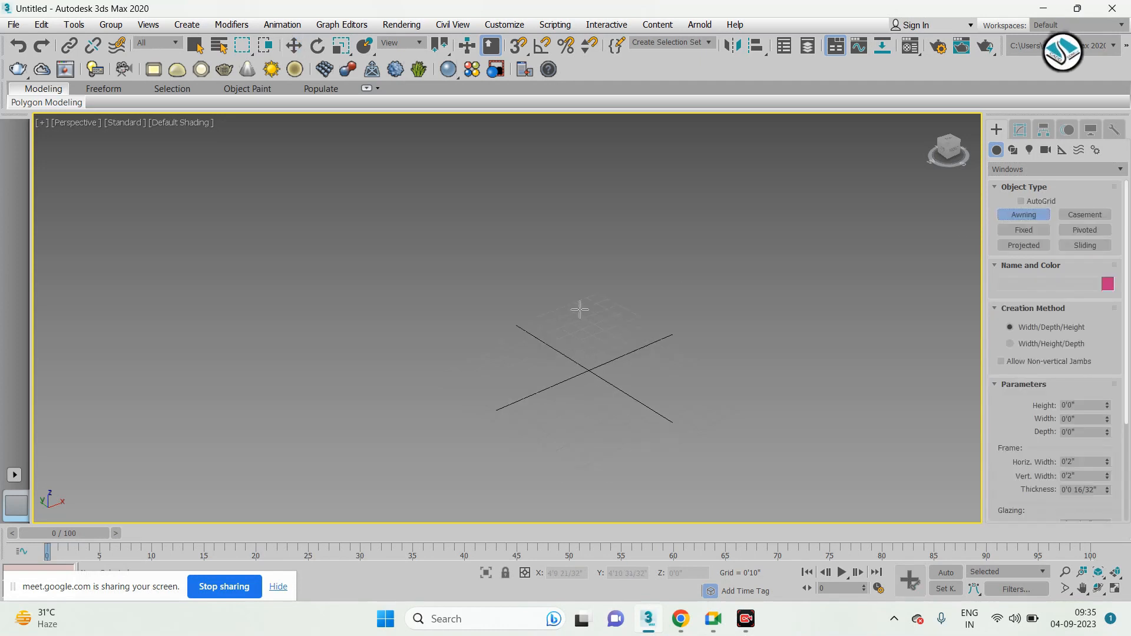
left_click_drag(524, 385, 748, 317)
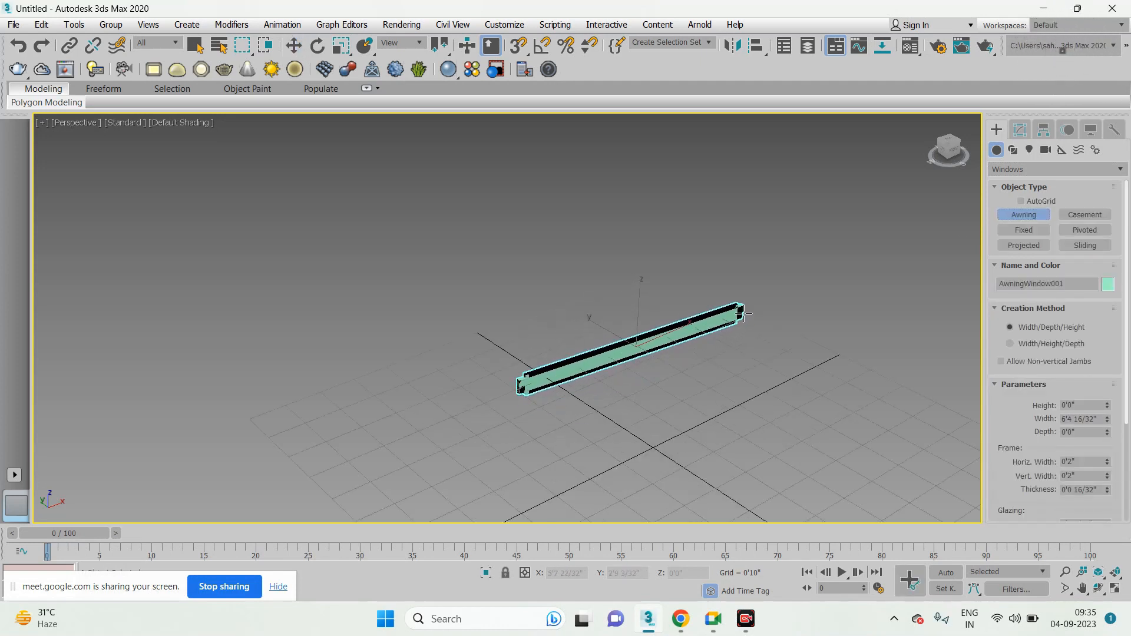
left_click(726, 304)
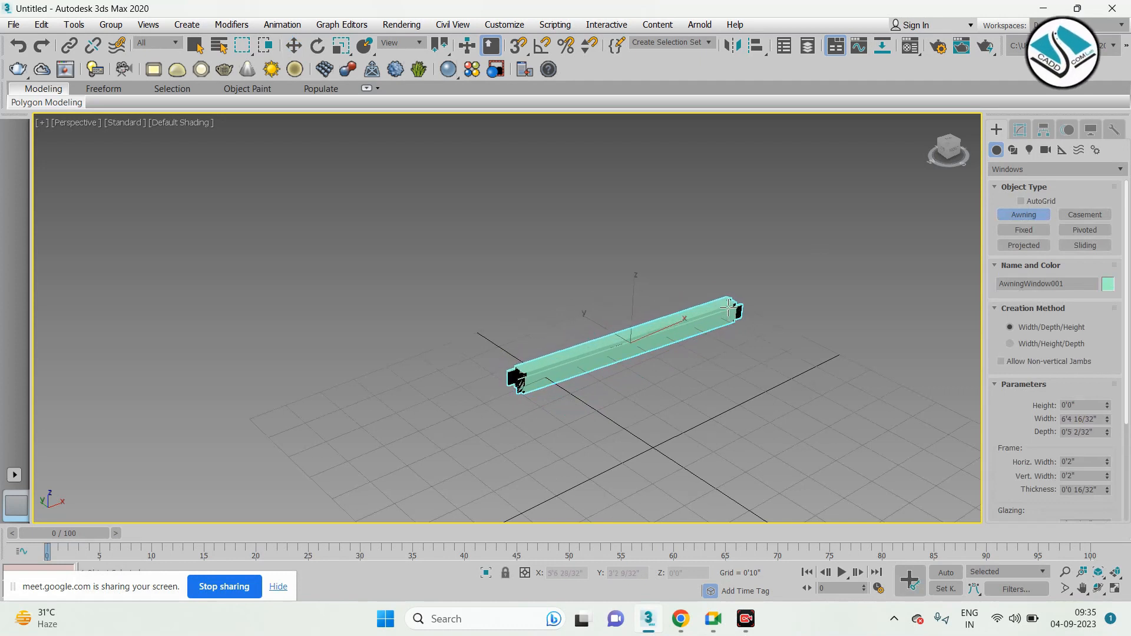
scroll(731, 263, "down", 3)
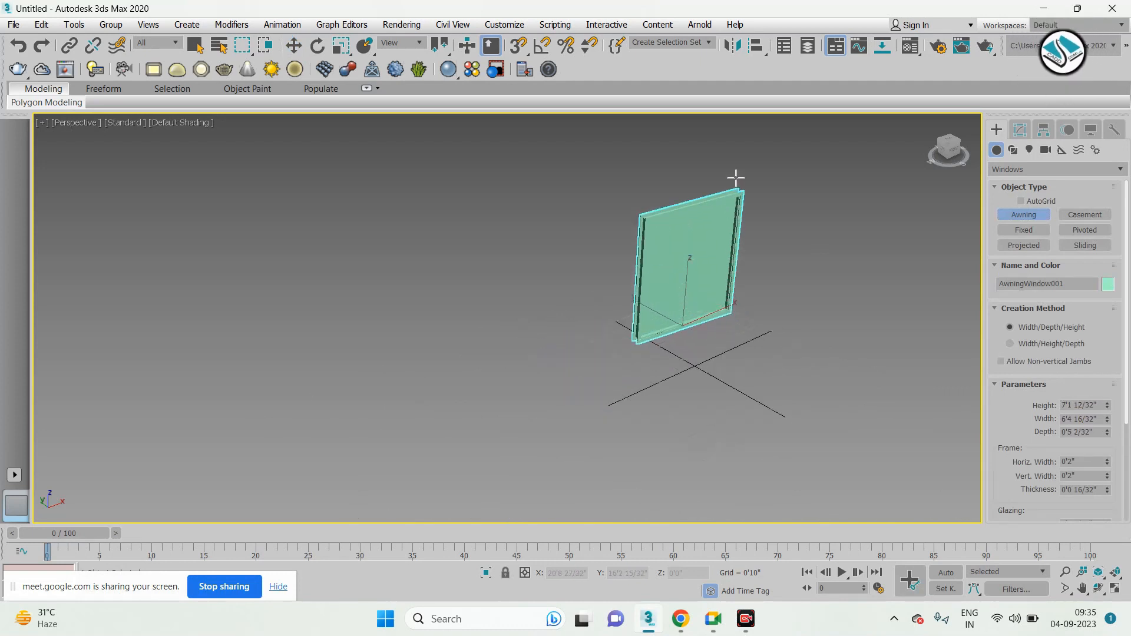
right_click(736, 178)
scroll(631, 255, "up", 4)
middle_click_drag(735, 269, 624, 313)
Resize the awning window to 6'0 18/32" high, 4'6 10/32" wide and 0'4 21/32" deep
left_click(1020, 132)
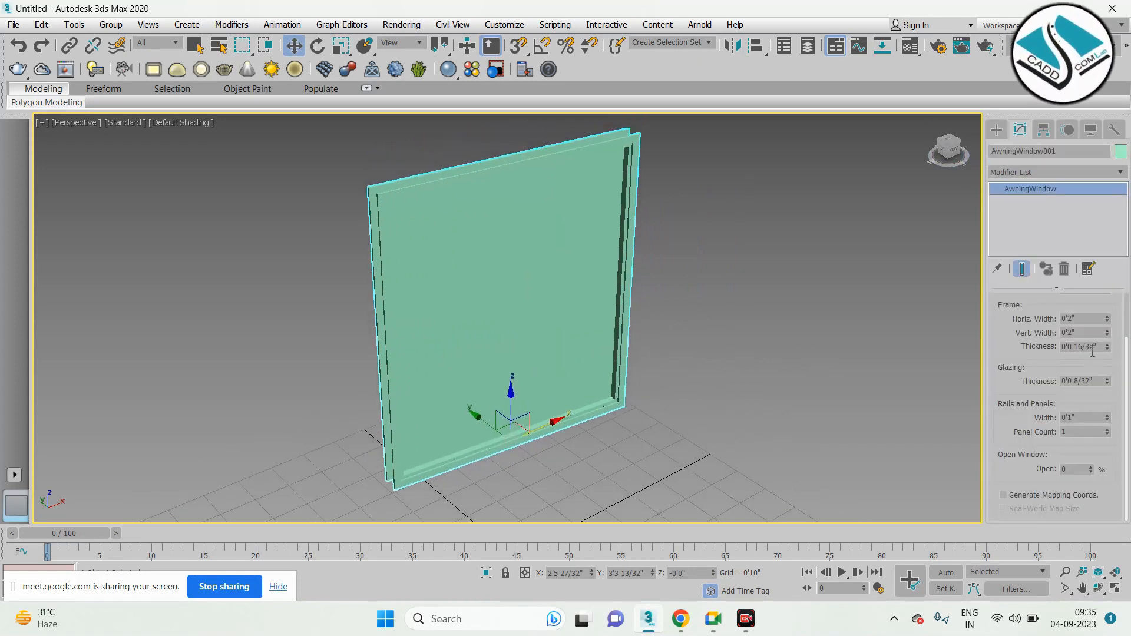
left_click_drag(1023, 343, 994, 446)
left_click_drag(1107, 322, 1106, 352)
left_click(1107, 331)
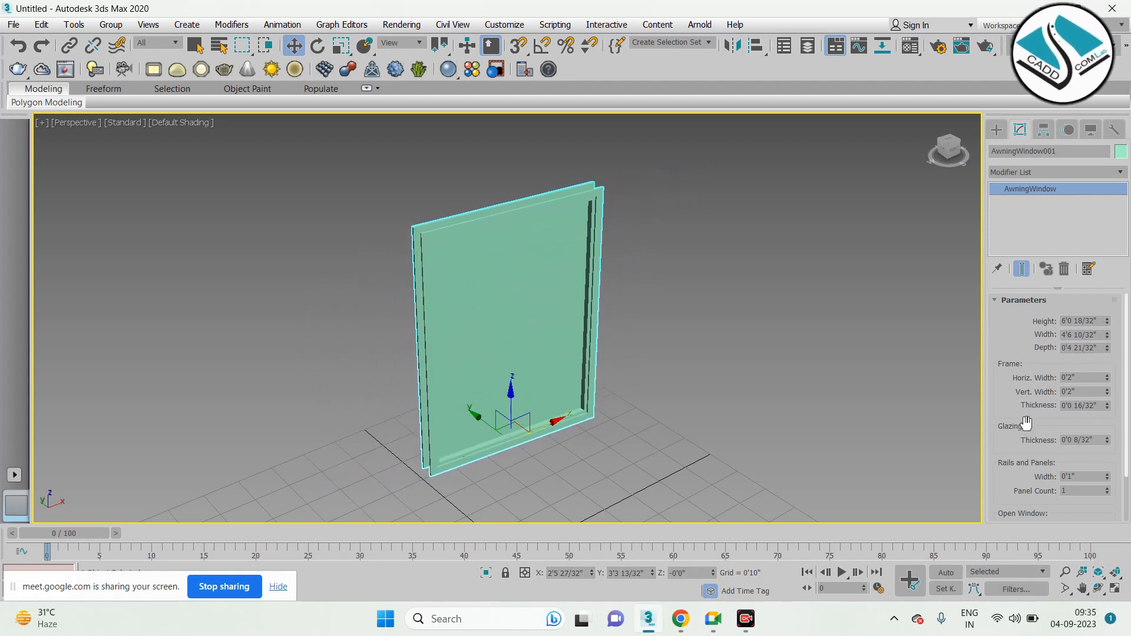
Divide the awning window into 10 panels and open them 94%, checking the slats from the other side
scroll(1026, 423, "down", 2)
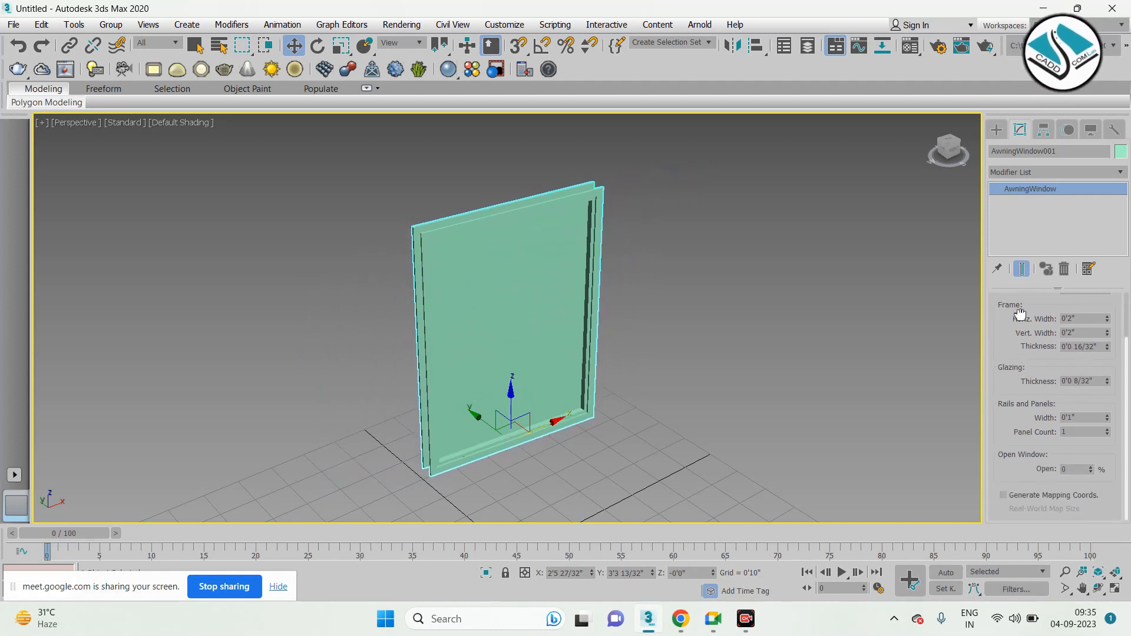
left_click(1108, 432)
left_click(1108, 432)
left_click(1108, 432)
left_click(1108, 433)
left_click(1109, 432)
left_click(1109, 432)
left_click(1108, 432)
left_click(1108, 432)
left_click(1108, 433)
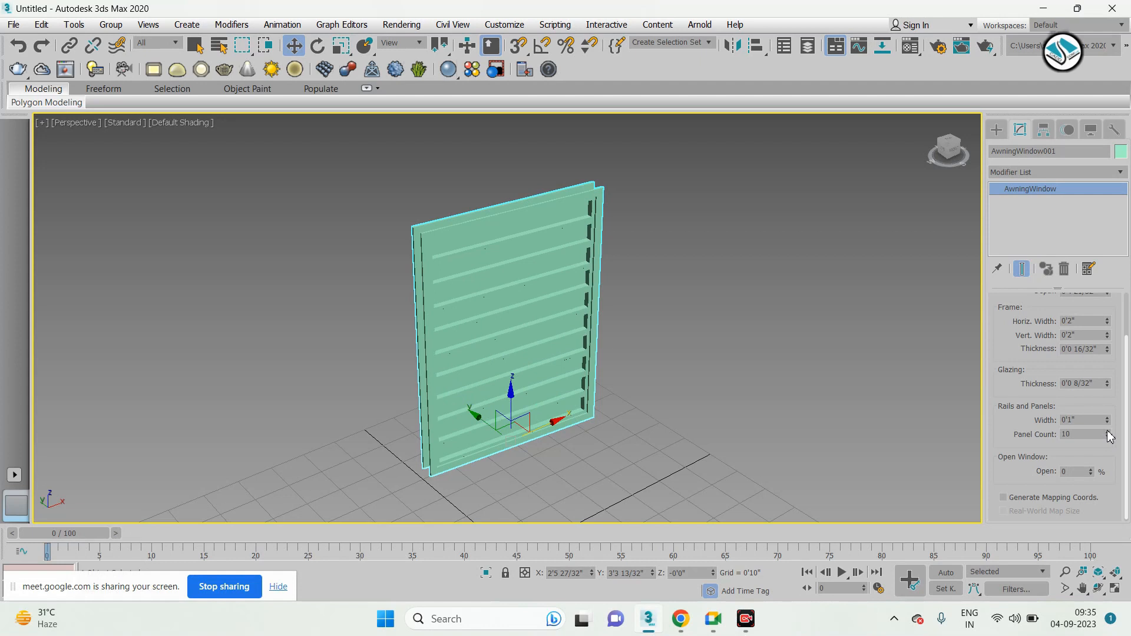
left_click_drag(1092, 472, 1076, 419)
middle_click_drag(642, 396, 862, 375, "alt")
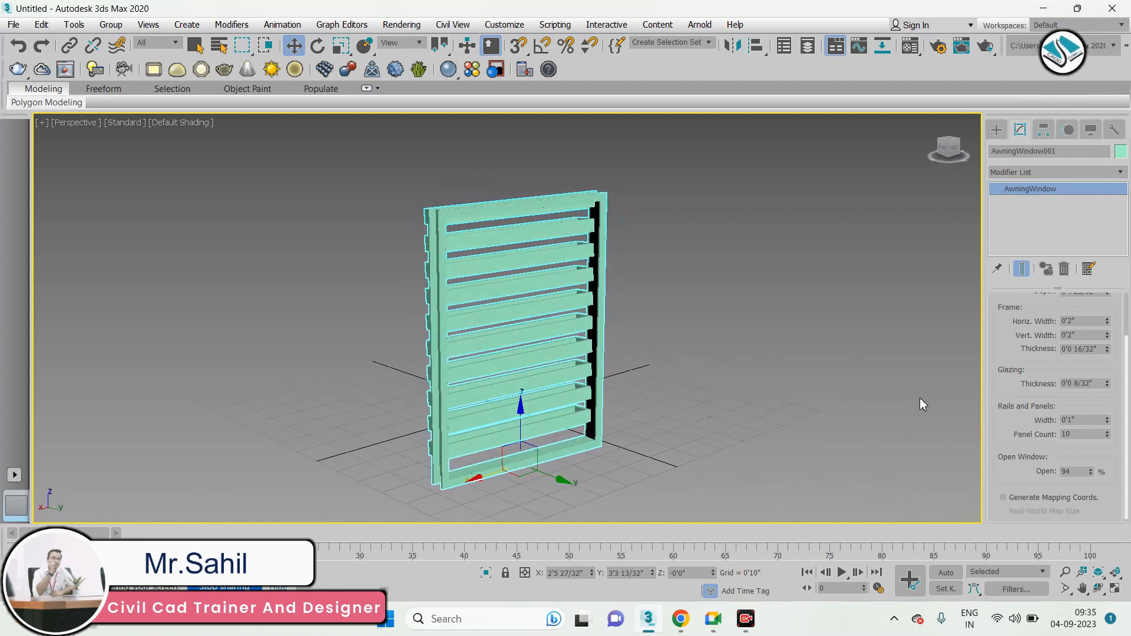
Create a Casement window beside the awning window, about 5'5" wide, 0'4" deep and 5'9" high
left_click(996, 129)
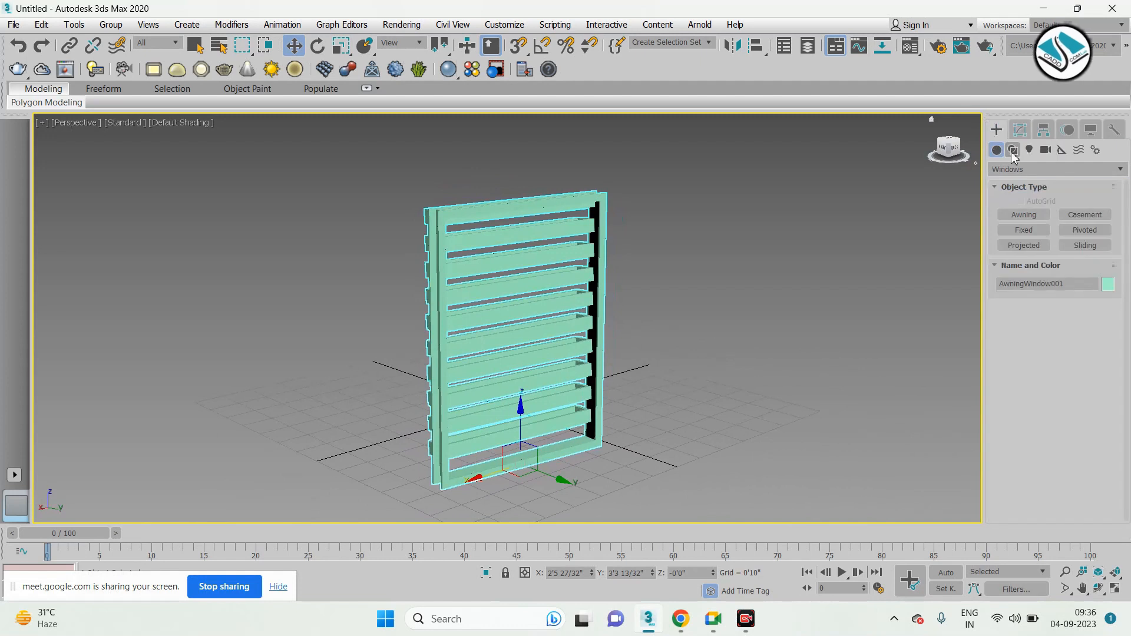
left_click(1075, 217)
scroll(487, 321, "down", 3)
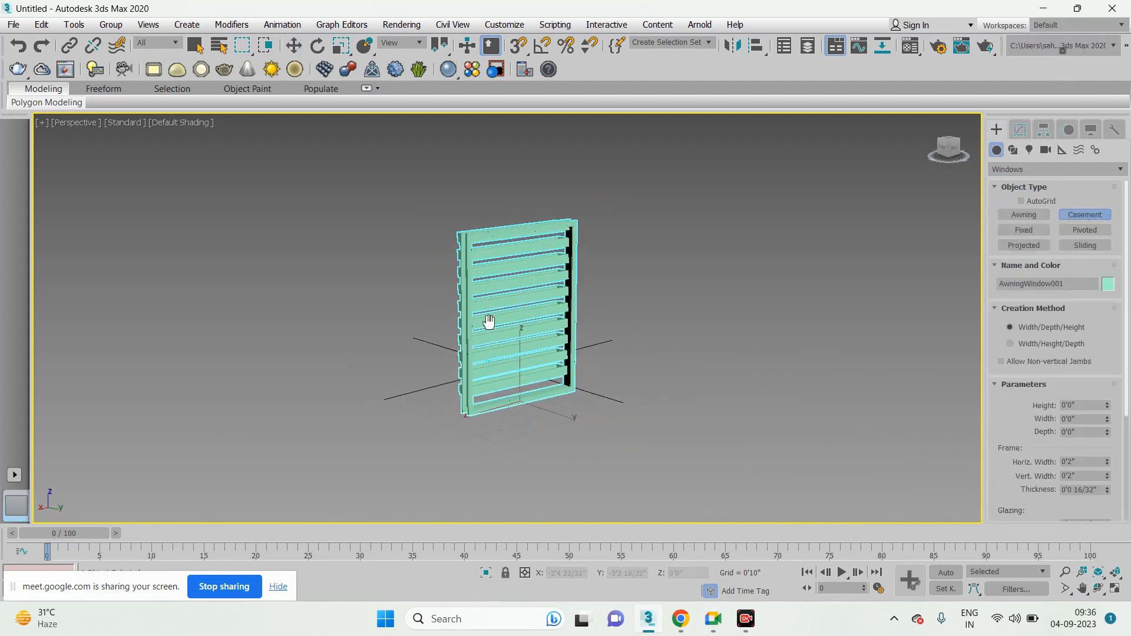
middle_click_drag(487, 320, 448, 260)
middle_click_drag(490, 363, 406, 369, "alt")
left_click_drag(631, 333, 737, 399)
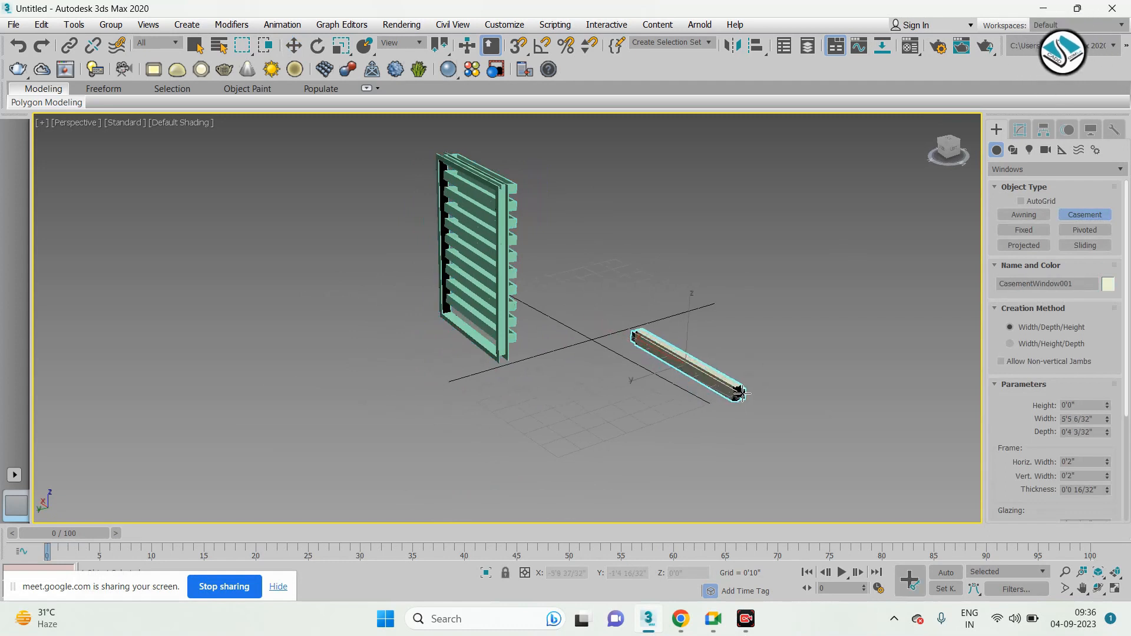
left_click(741, 393)
left_click(734, 216)
key("w")
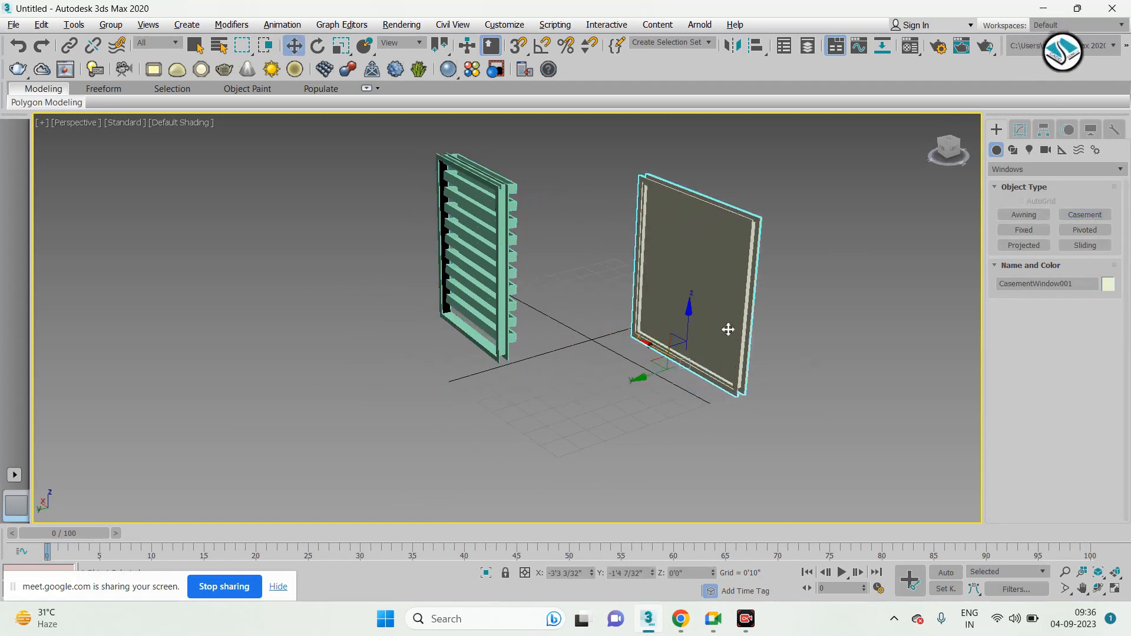
middle_click_drag(728, 330, 745, 324, "alt")
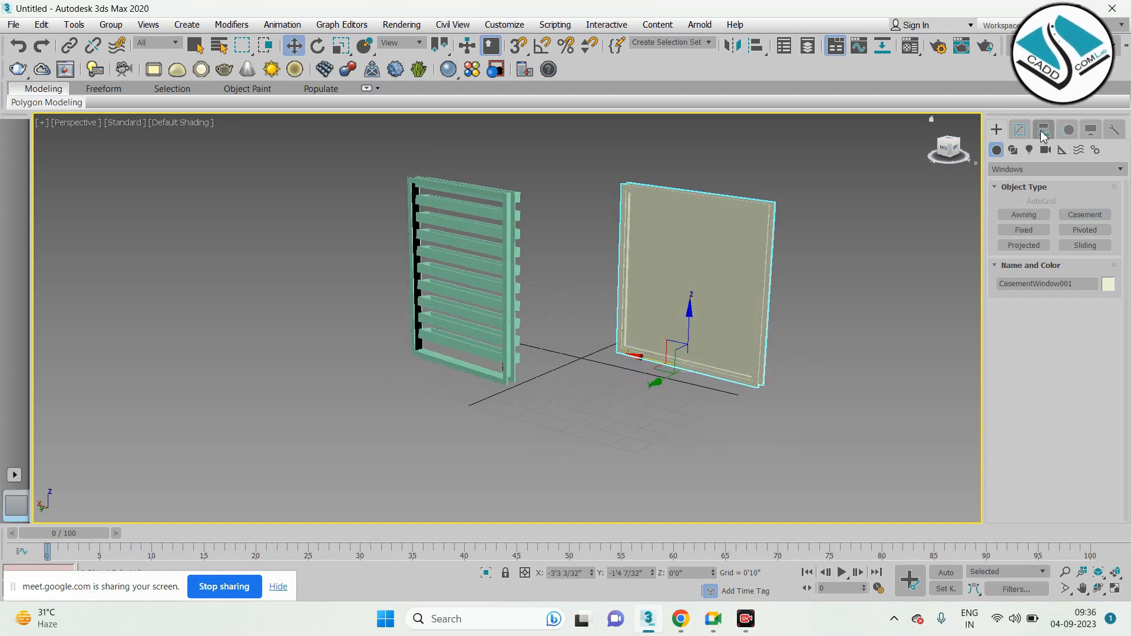
Set the casement window's glazing thickness to 0'0", give it two casements, and swing both partly open
left_click(1020, 129)
scroll(1071, 363, "up", 2)
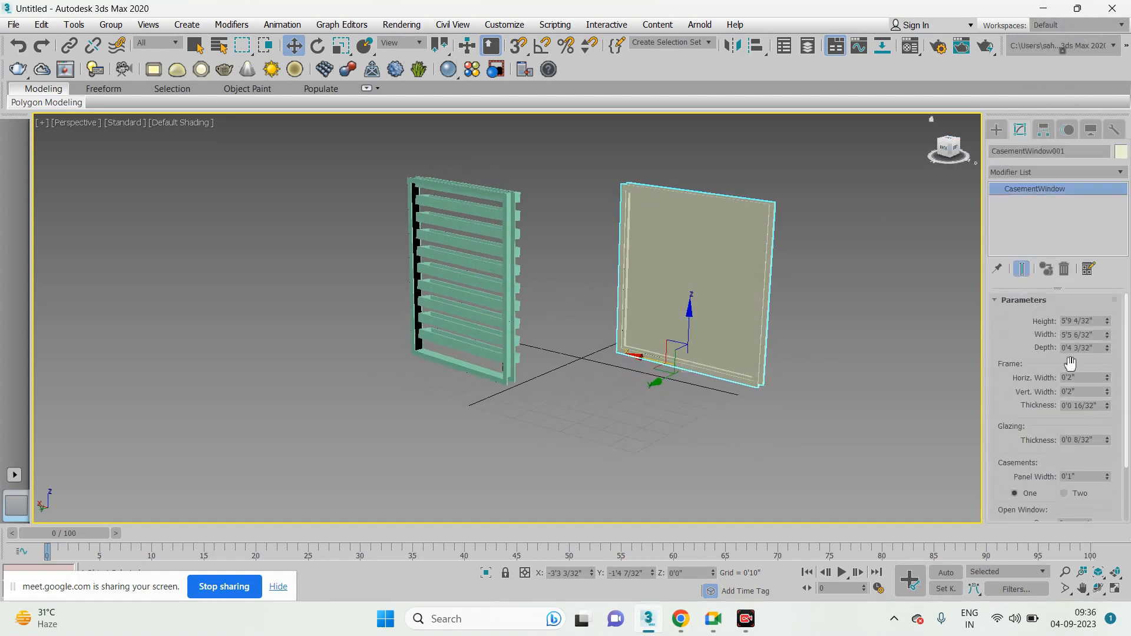
left_click_drag(1037, 392, 1020, 362)
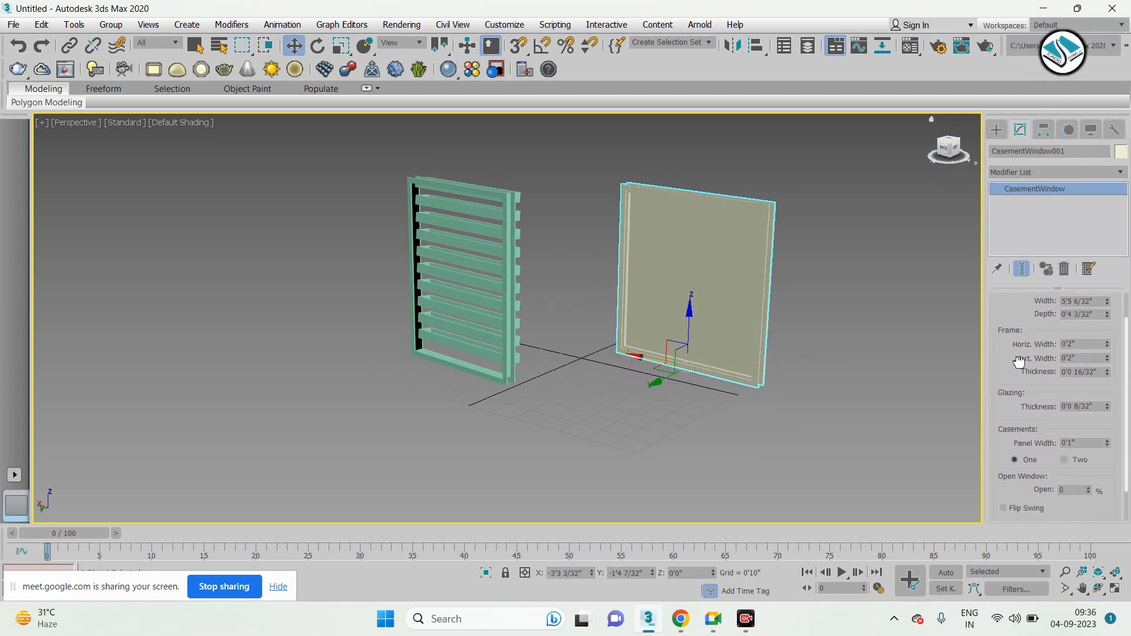
left_click_drag(1106, 411, 1103, 432)
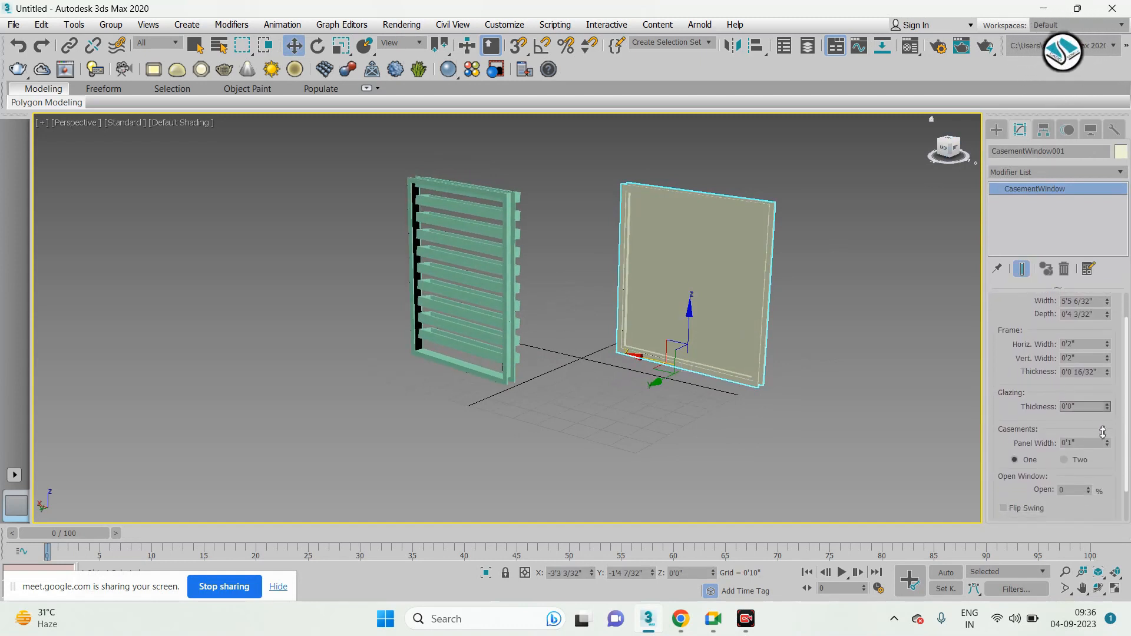
left_click(1067, 462)
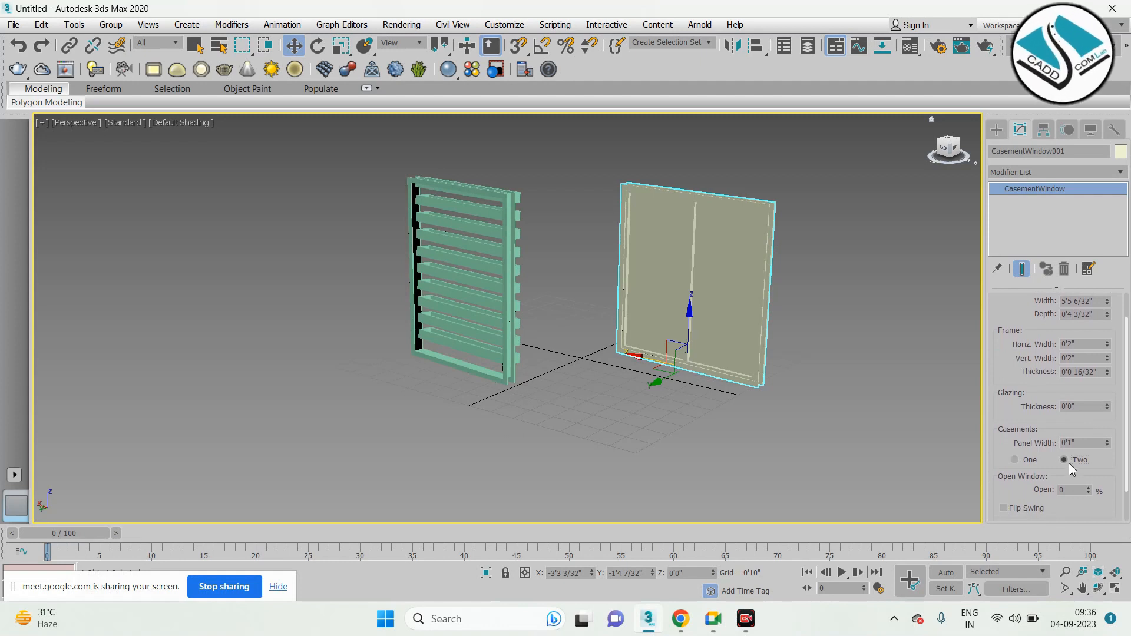
left_click_drag(1086, 486, 1099, 379)
left_click_drag(1096, 340, 1067, 468)
Create a Pivoted window in front of the casement window, about 6'0" wide, 0'4" deep and 5'11" high, and open its parameters for editing
left_click(996, 129)
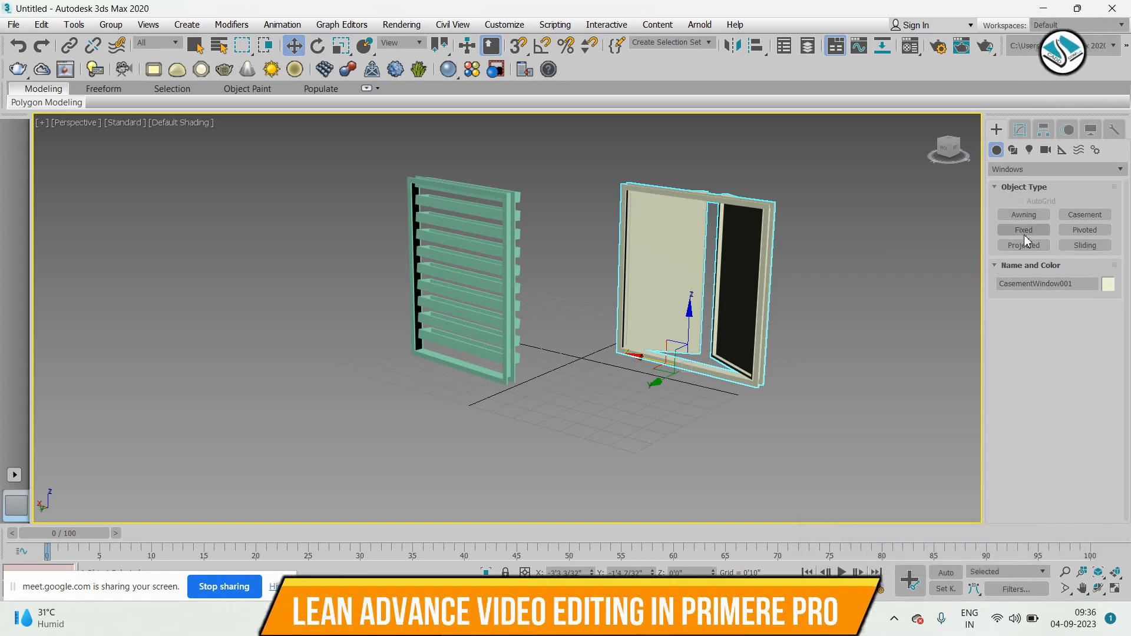
left_click(1079, 231)
scroll(717, 352, "up", 2)
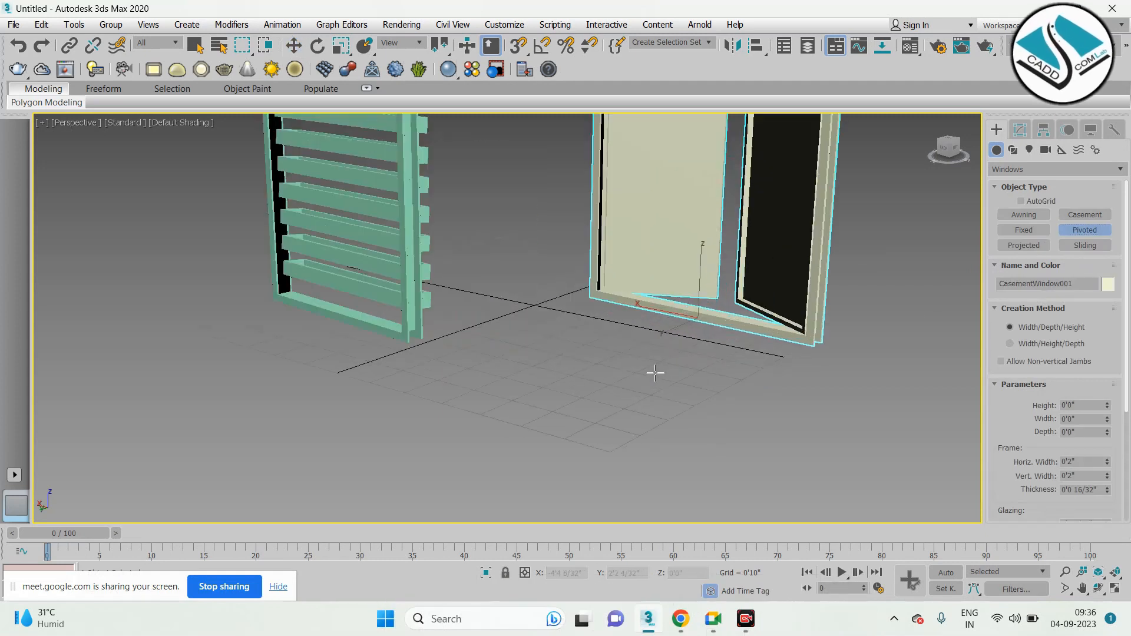
scroll(562, 370, "down", 3)
middle_click_drag(551, 359, 546, 393, "alt")
left_click_drag(534, 401, 707, 479)
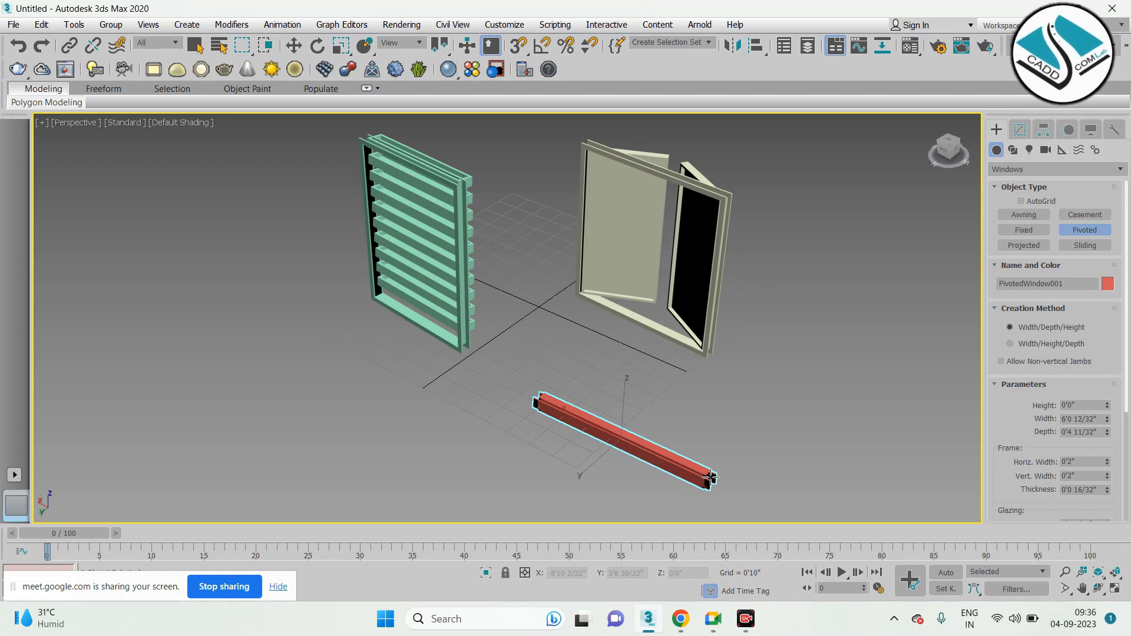
left_click(711, 477)
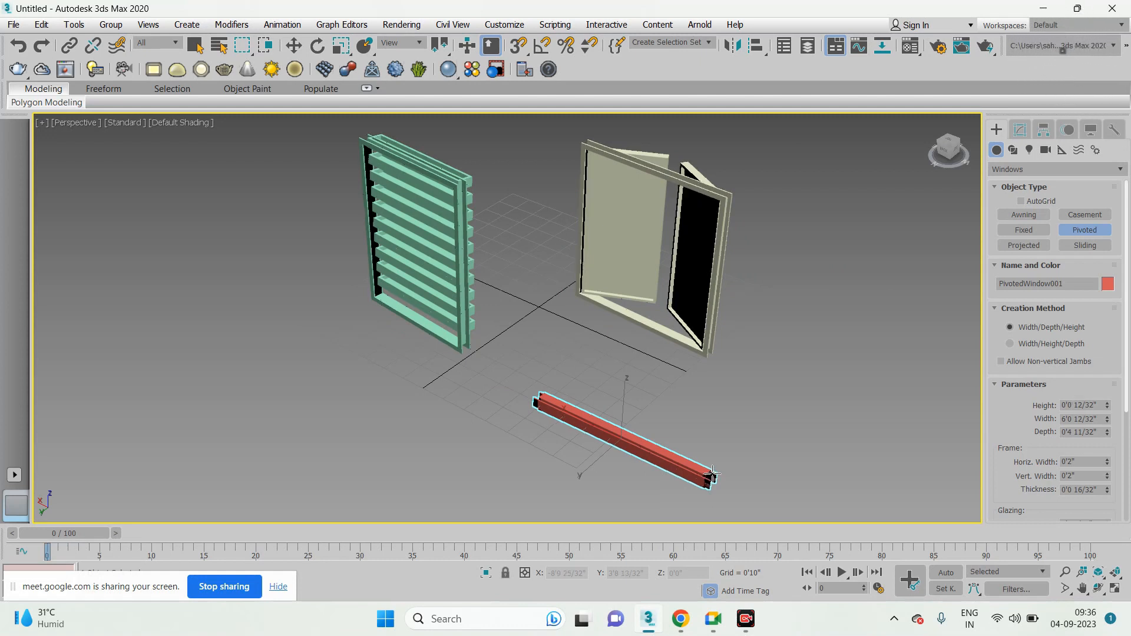
left_click(754, 262)
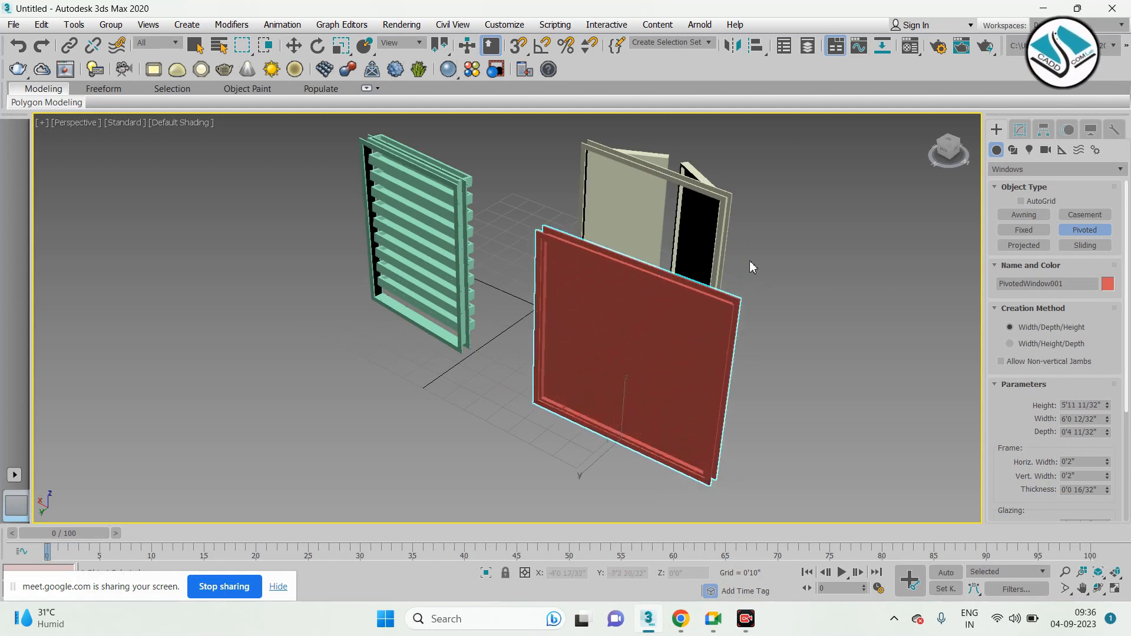
right_click(750, 261)
middle_click_drag(761, 317, 777, 291, "alt")
left_click(1020, 130)
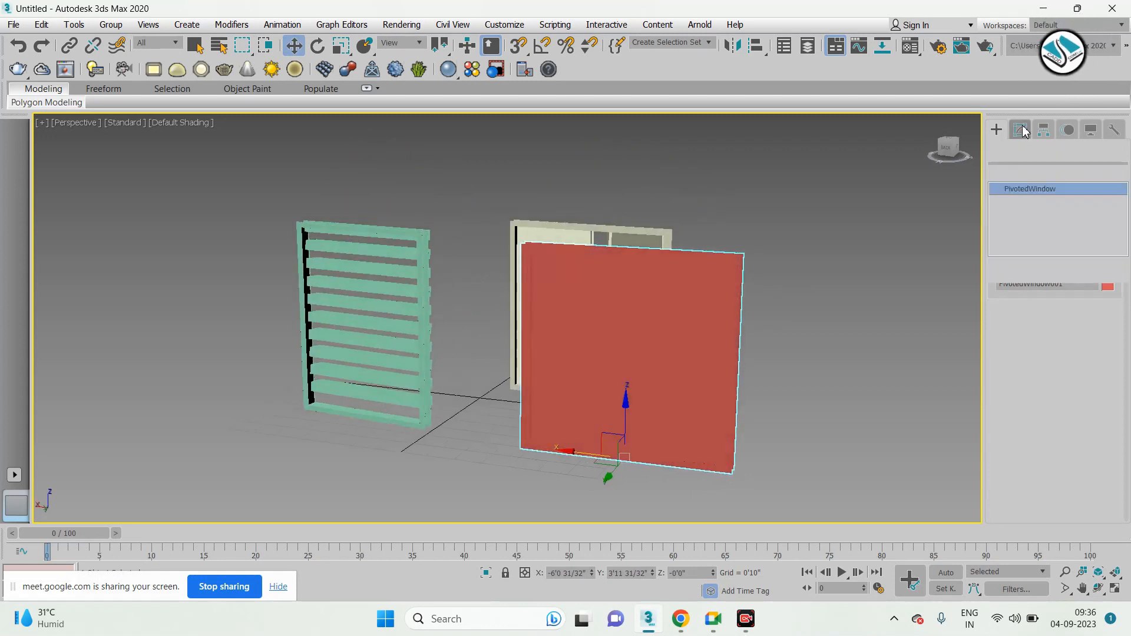
Tilt the pivoted window's sash open to 29%
middle_click_drag(752, 370, 736, 390, "alt")
left_click_drag(1015, 321, 1002, 357)
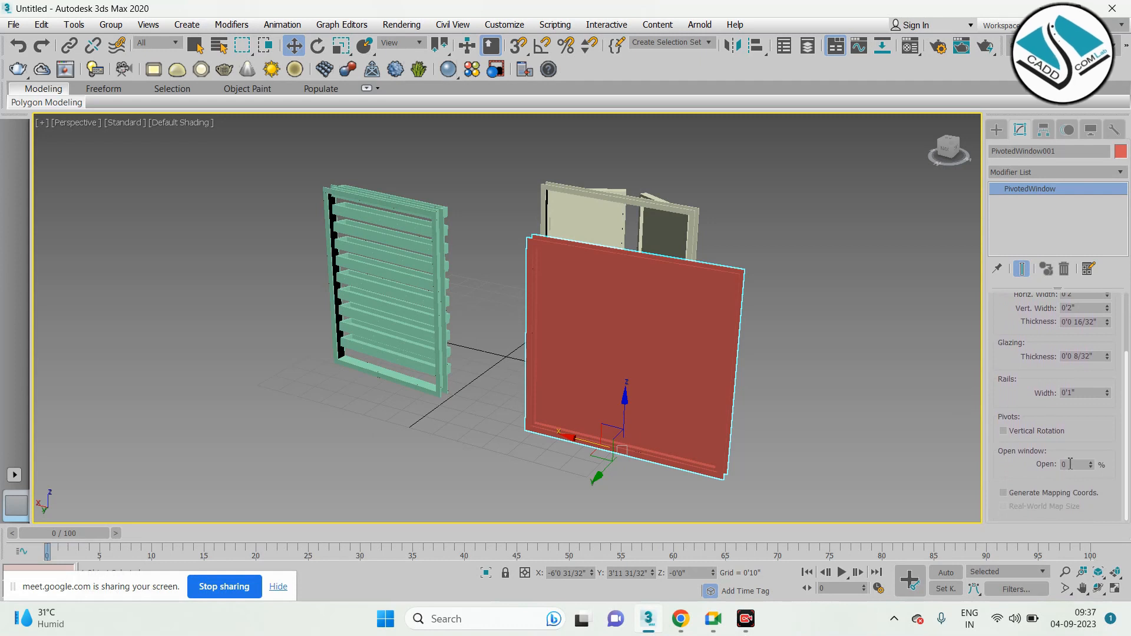
left_click_drag(1091, 469, 1095, 446)
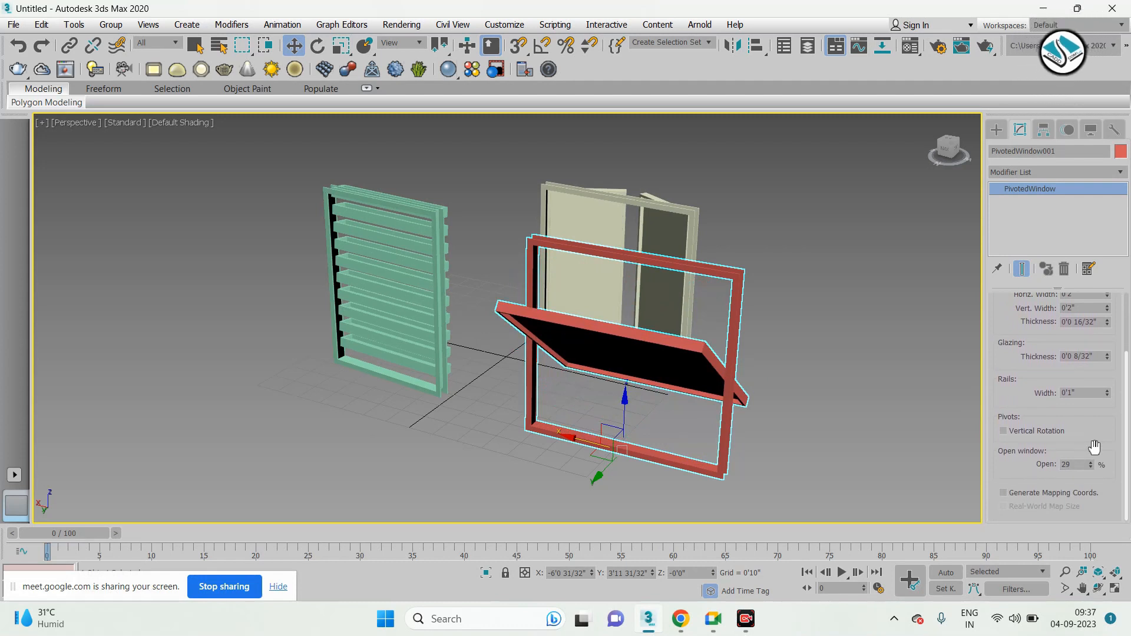
Review the awning window's parameters, then set the pivoted window's opening to 44%
left_click(996, 129)
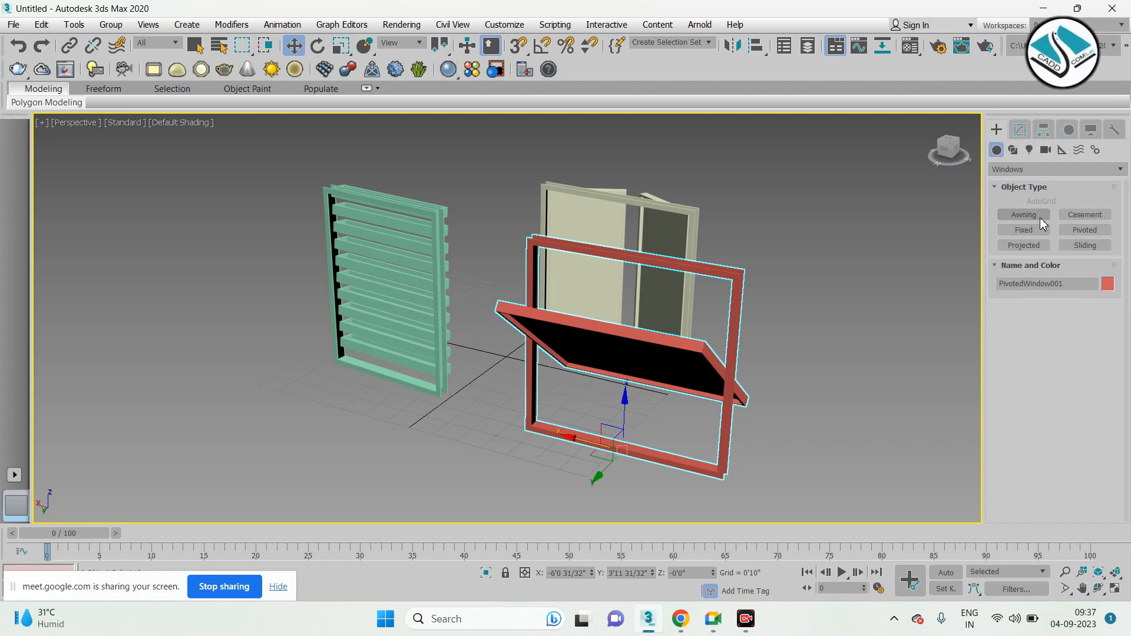
left_click(432, 238)
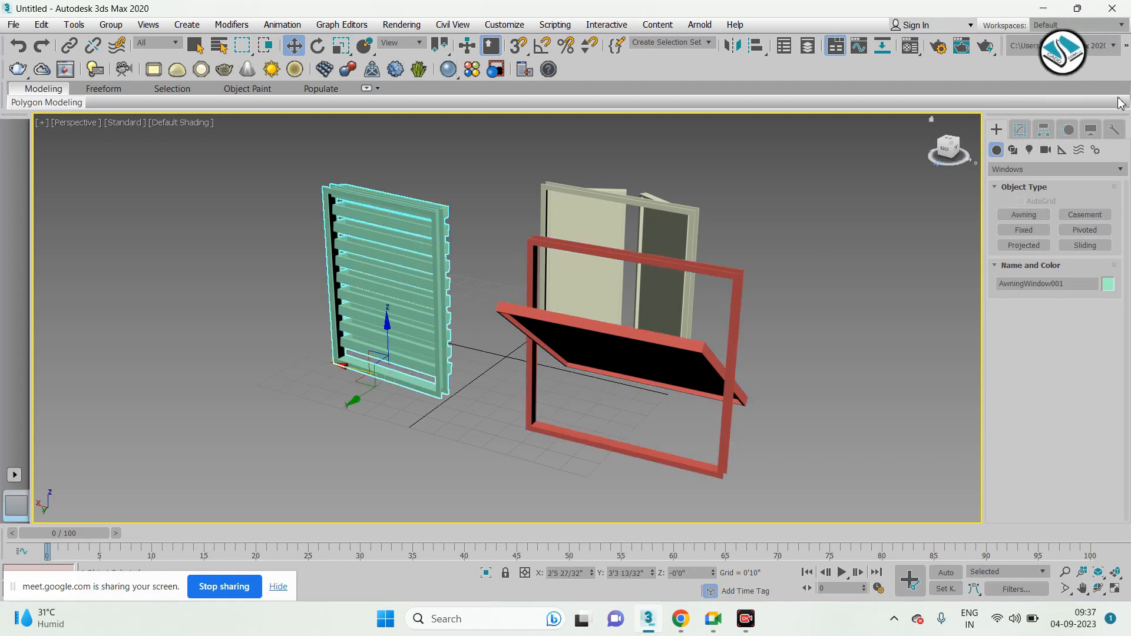
left_click(1023, 133)
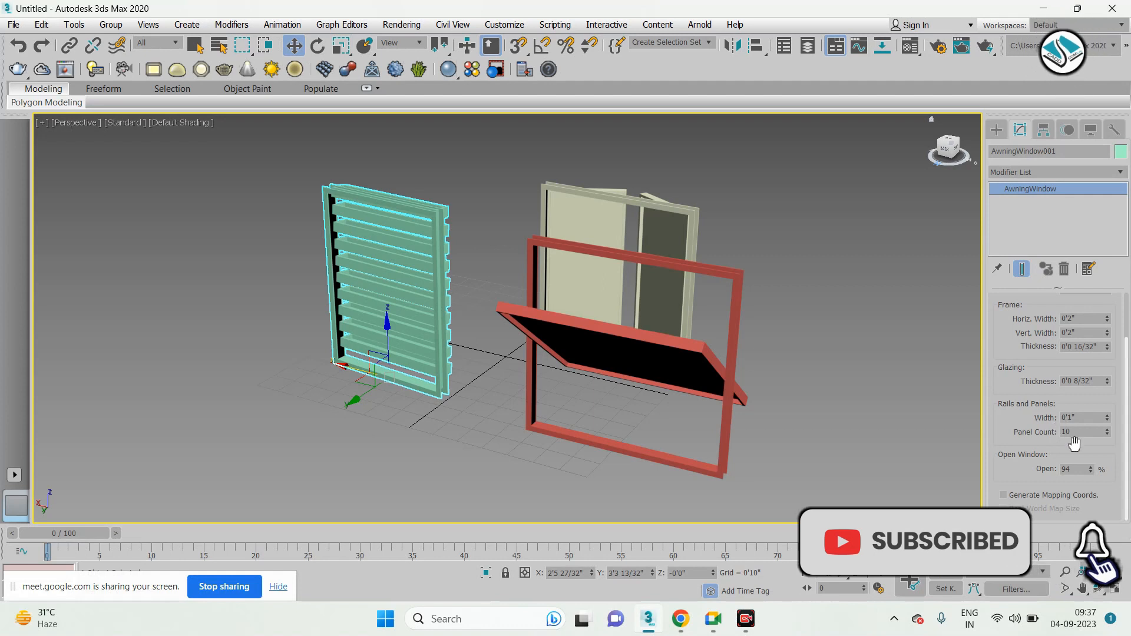
left_click(650, 357)
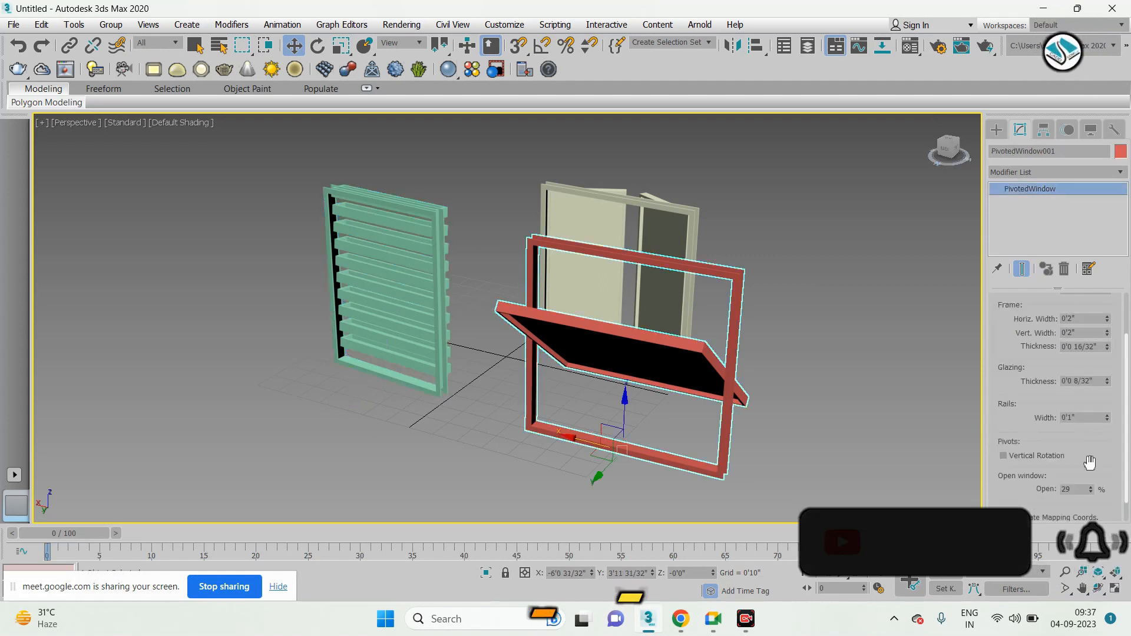
mouse_move(1093, 493)
left_mouse_down()
mouse_move(1109, 405)
mouse_move(1102, 478)
left_mouse_up()
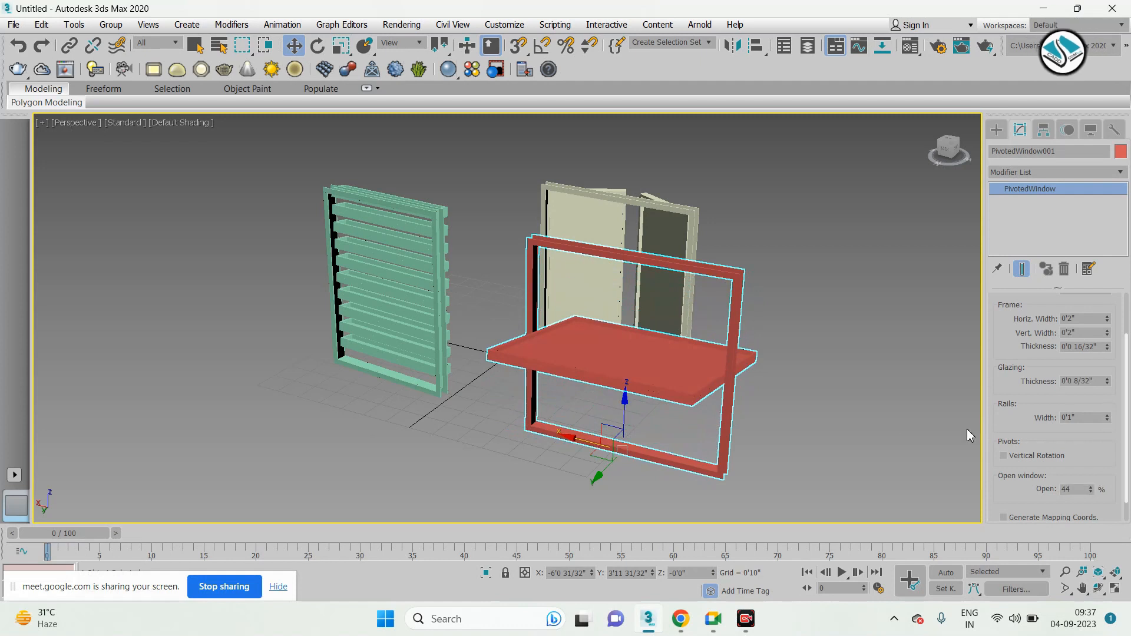
Delete the pivoted window and the awning window, keeping only the casement window in the scene
middle_click_drag(725, 349, 345, 335, "alt")
key("Delete")
left_click(339, 318)
key("Delete")
Select the casement window and swing both of its casements fully open to 100%
left_click(487, 244)
middle_click_drag(483, 247, 529, 322)
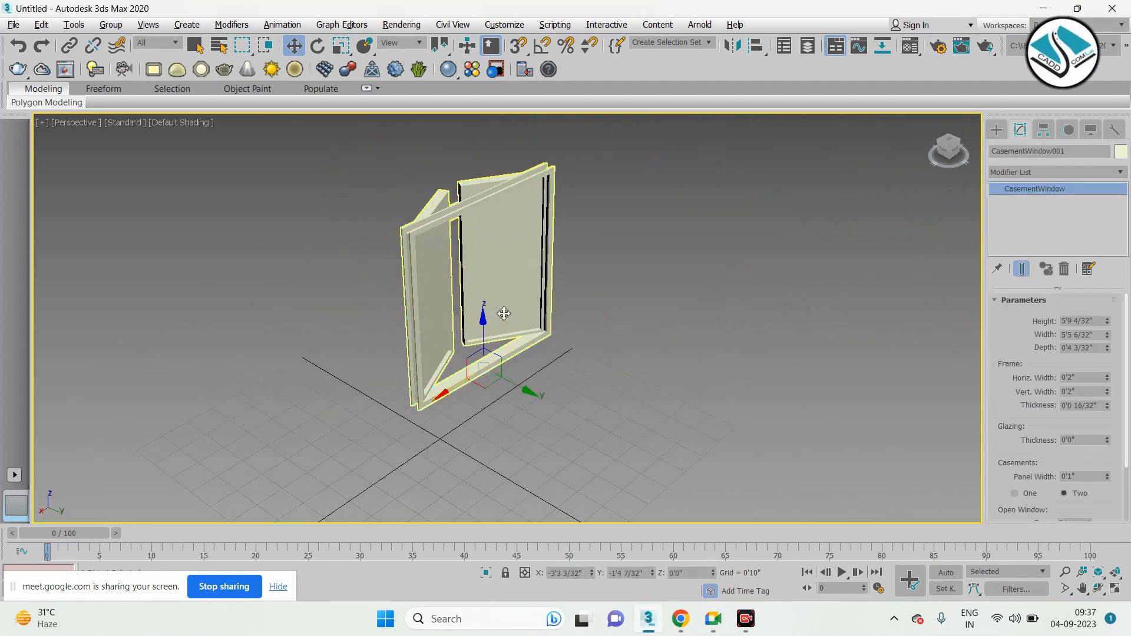
middle_click_drag(485, 288, 485, 283, "alt")
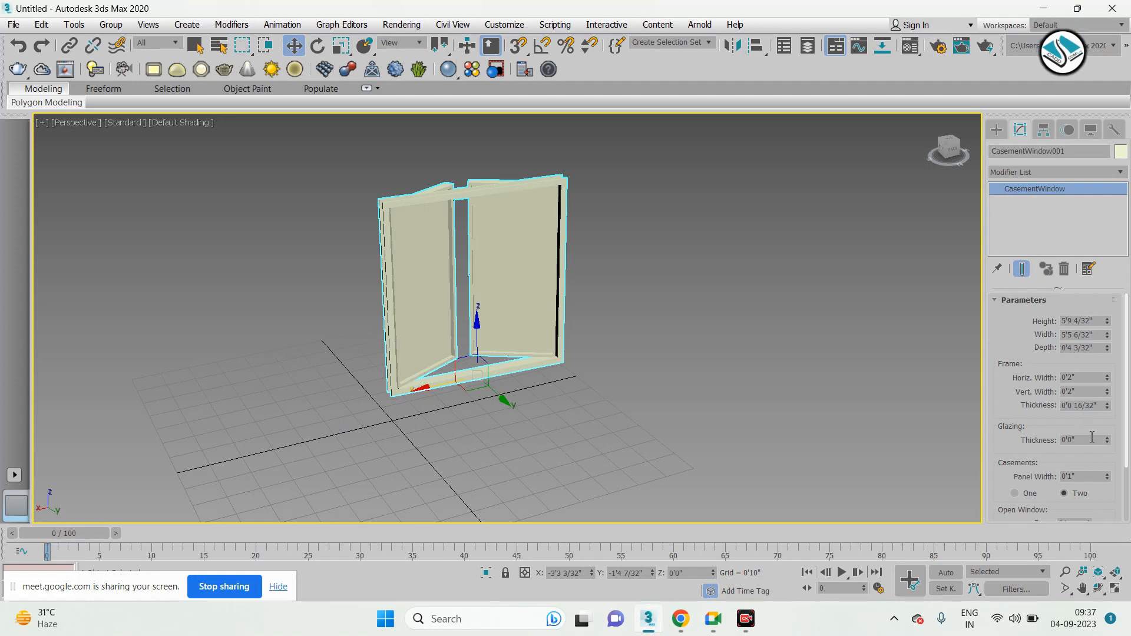
scroll(1087, 450, "down", 3)
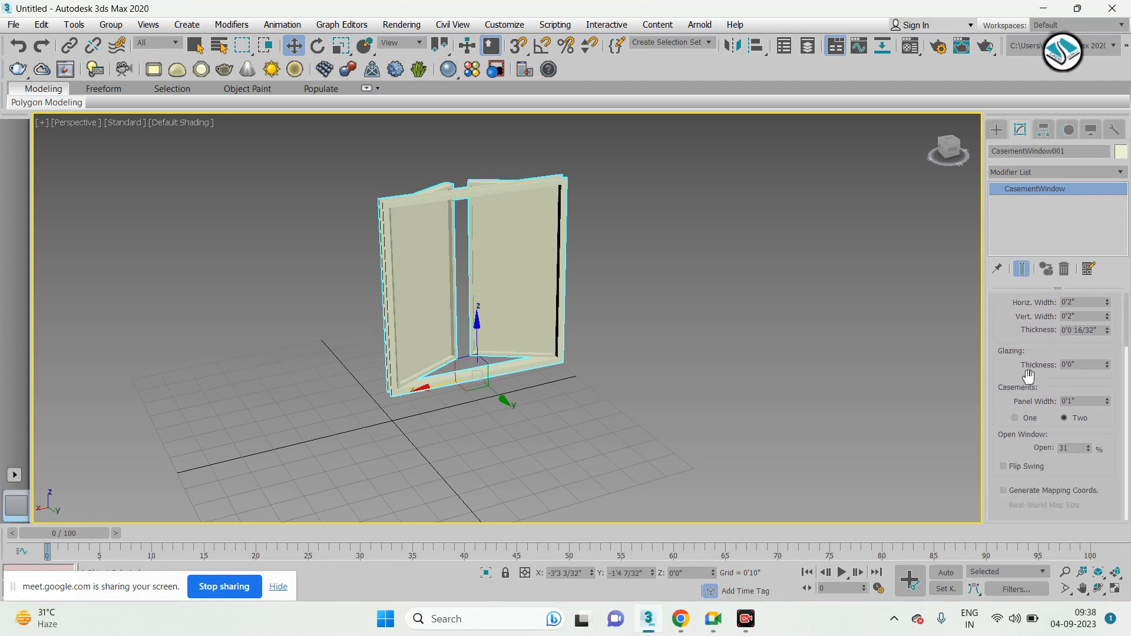
left_click_drag(1090, 450, 1117, 271)
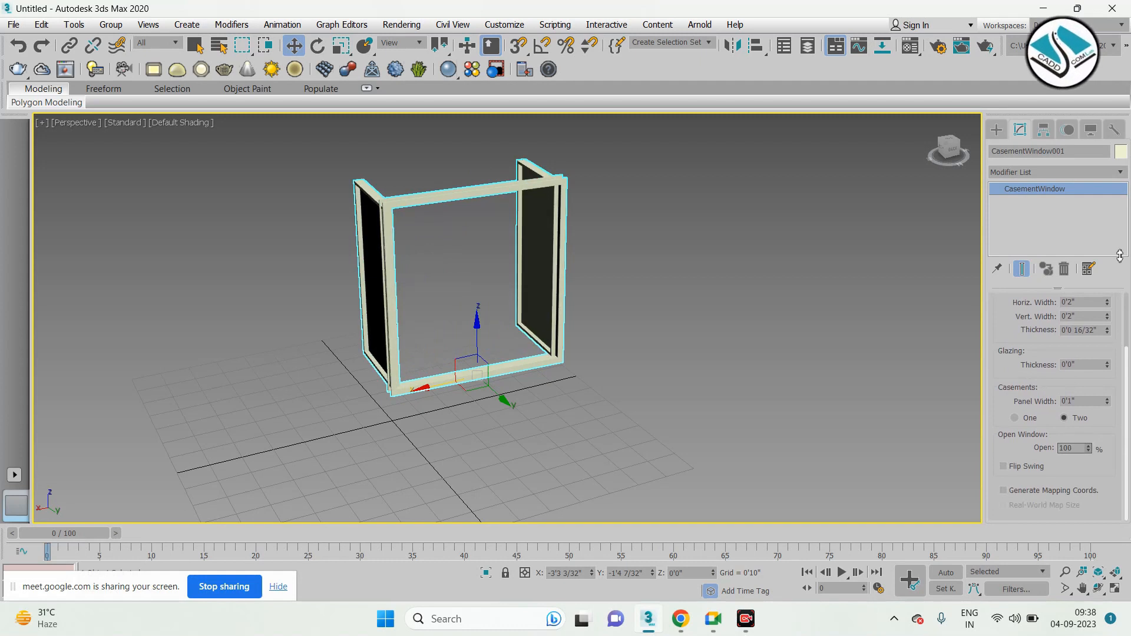
Set the casement window's opening to 50%, 20% and finally 0% to compare the casement positions
double_click(1079, 450)
type("50")
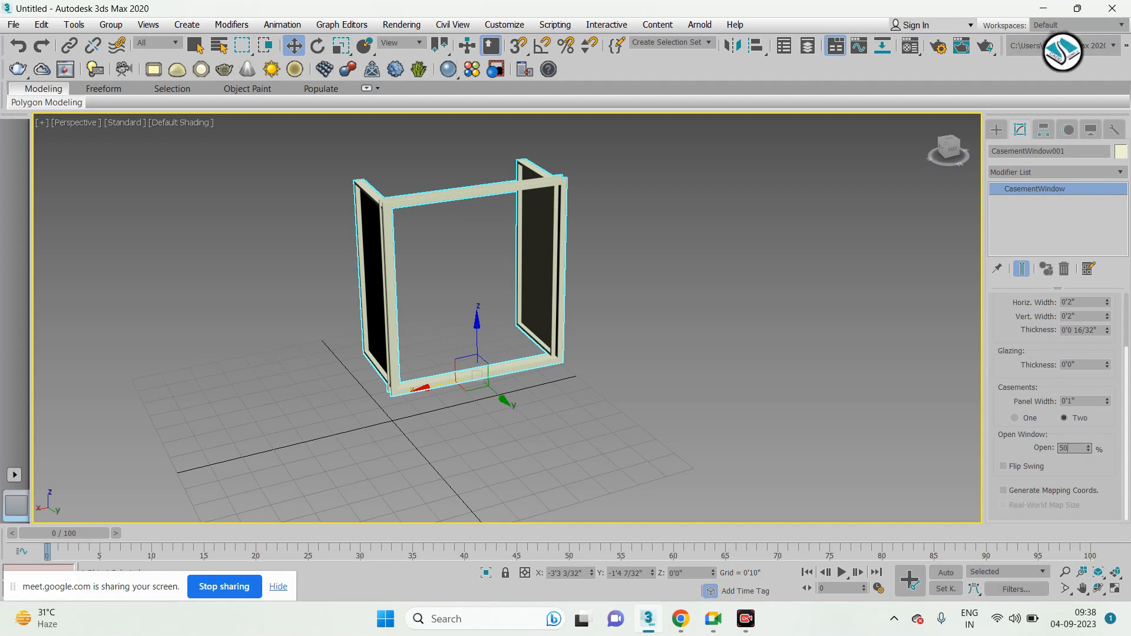
key("Return")
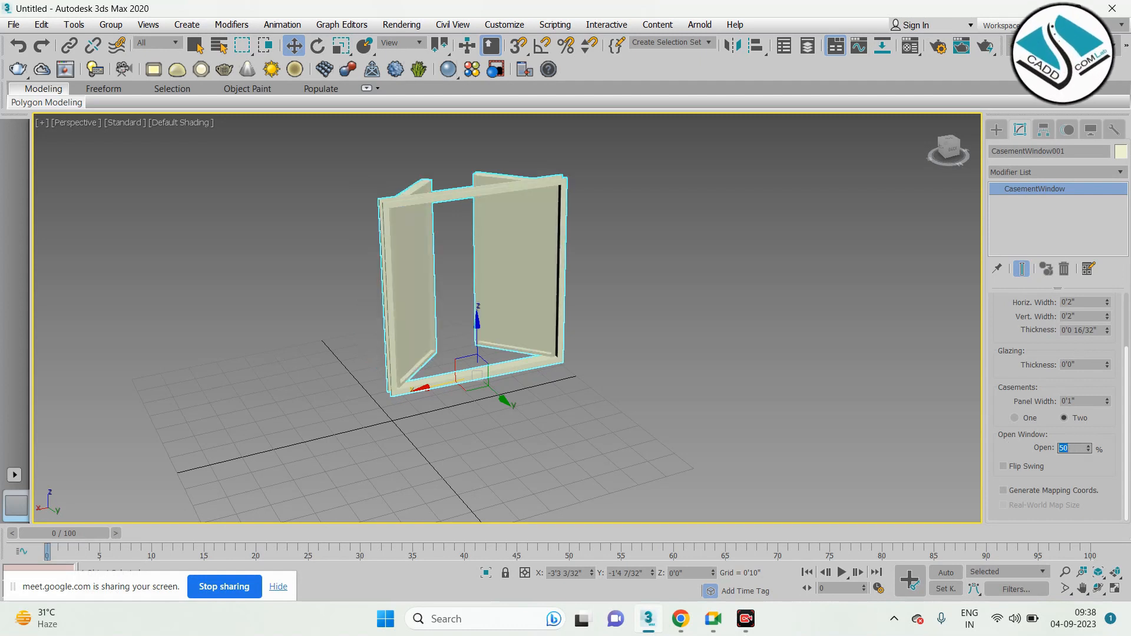
type("20")
key("Return")
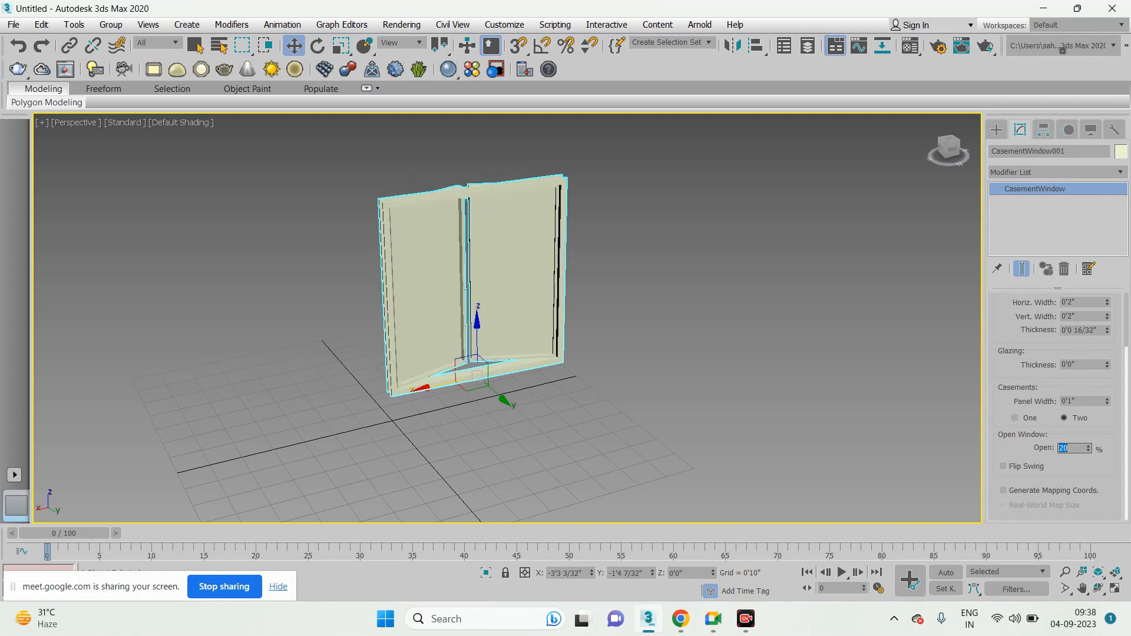
type("0")
key("Return")
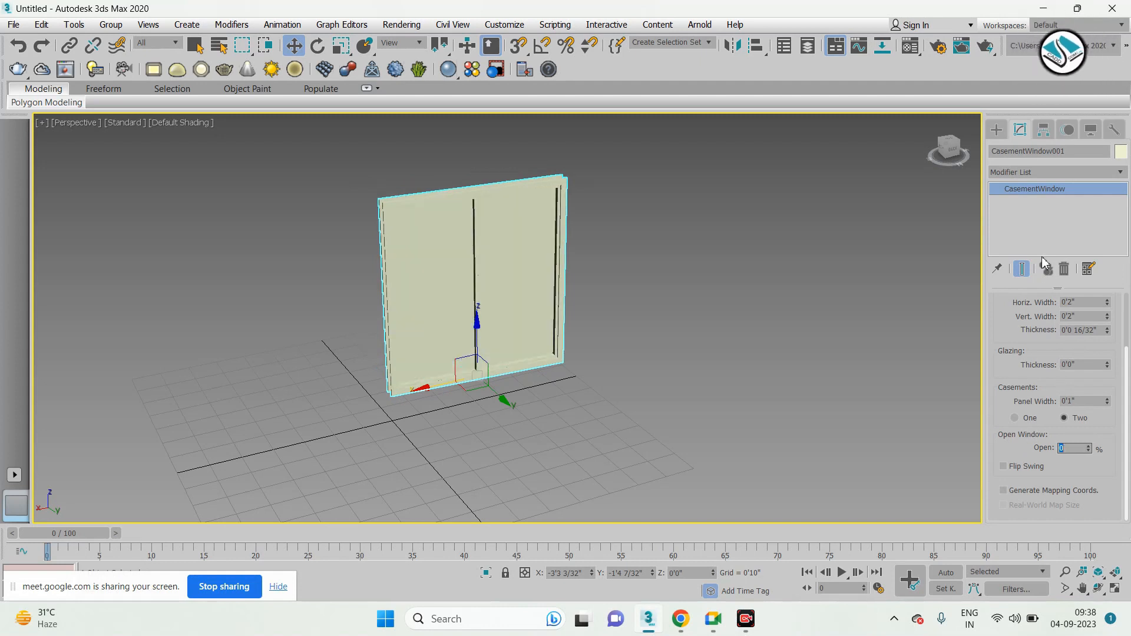
Delete the casement window and switch the geometry category for new objects to AEC Extended
left_click(1000, 131)
key("Delete")
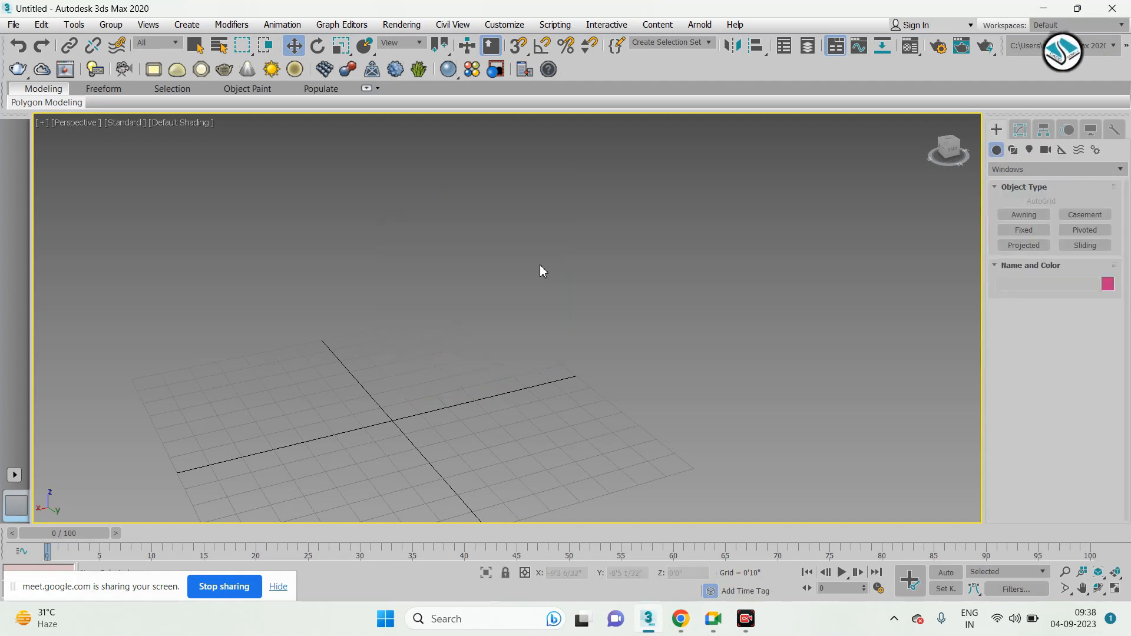
left_click(1070, 170)
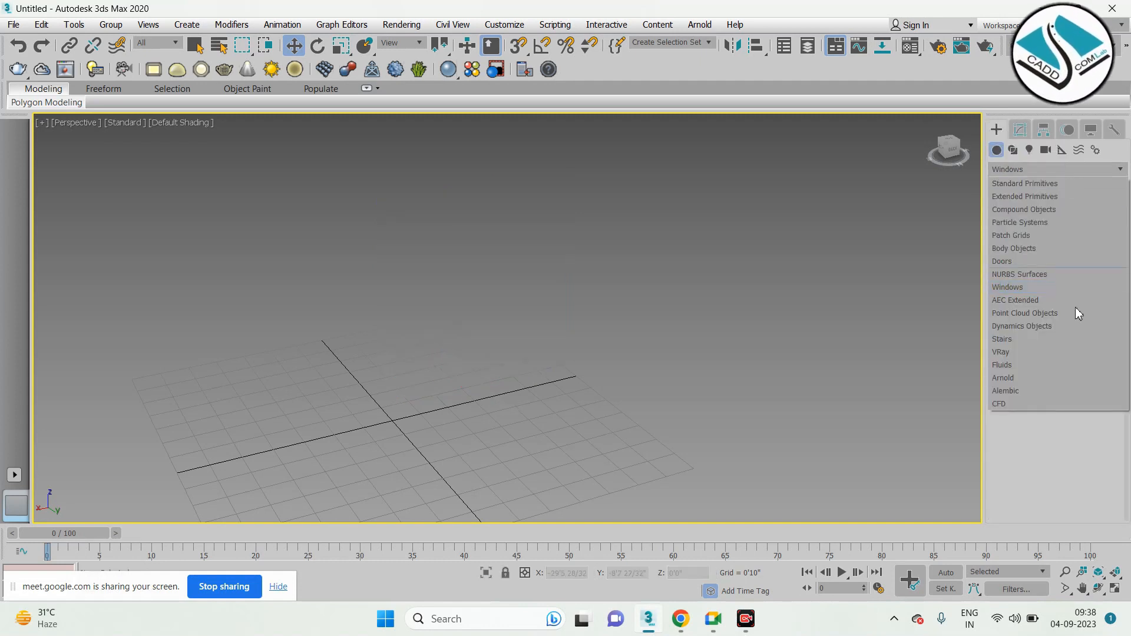
left_click(1046, 300)
middle_click_drag(775, 303, 663, 292, "alt")
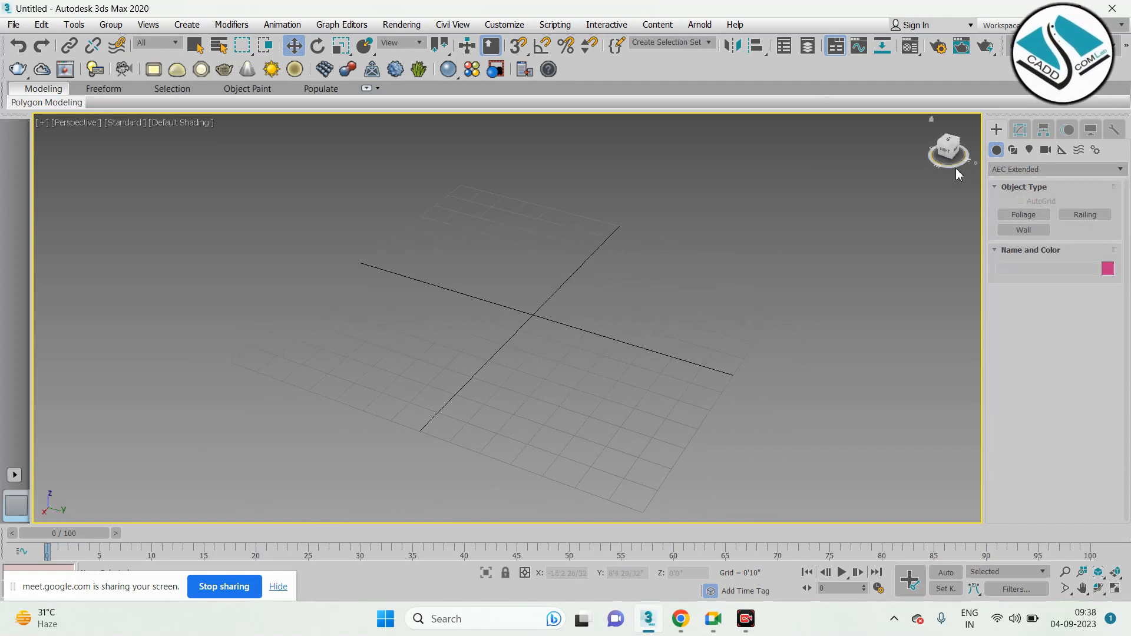
Start Foliage creation and place a Banyan tree near the centre of the grid
left_click(1042, 215)
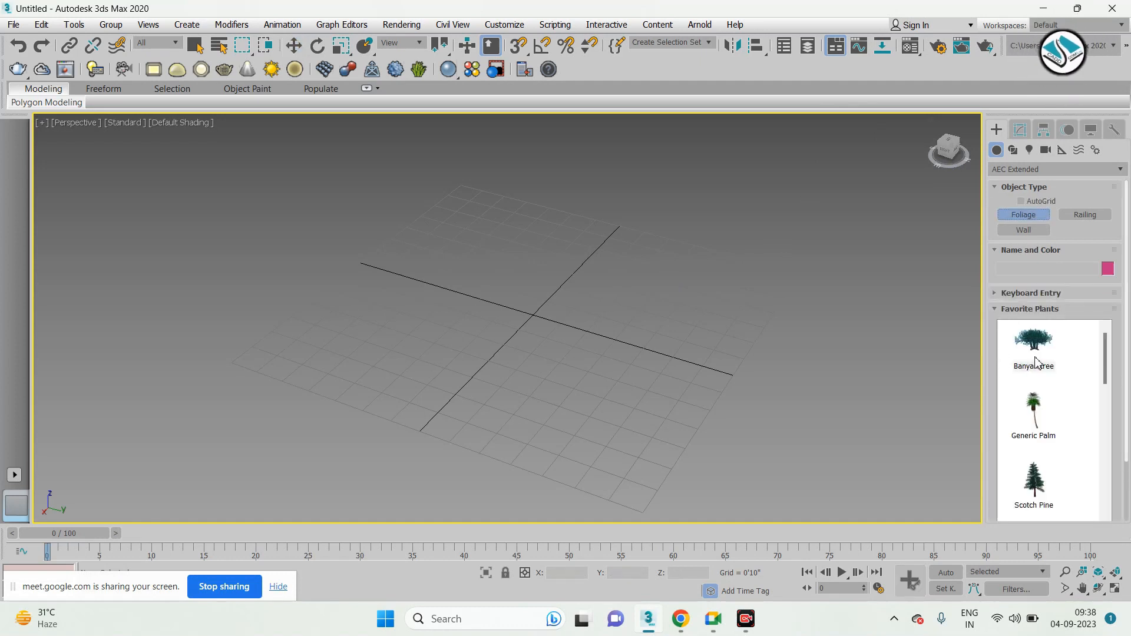
left_click_drag(1027, 344, 637, 237)
scroll(657, 321, "down", 2)
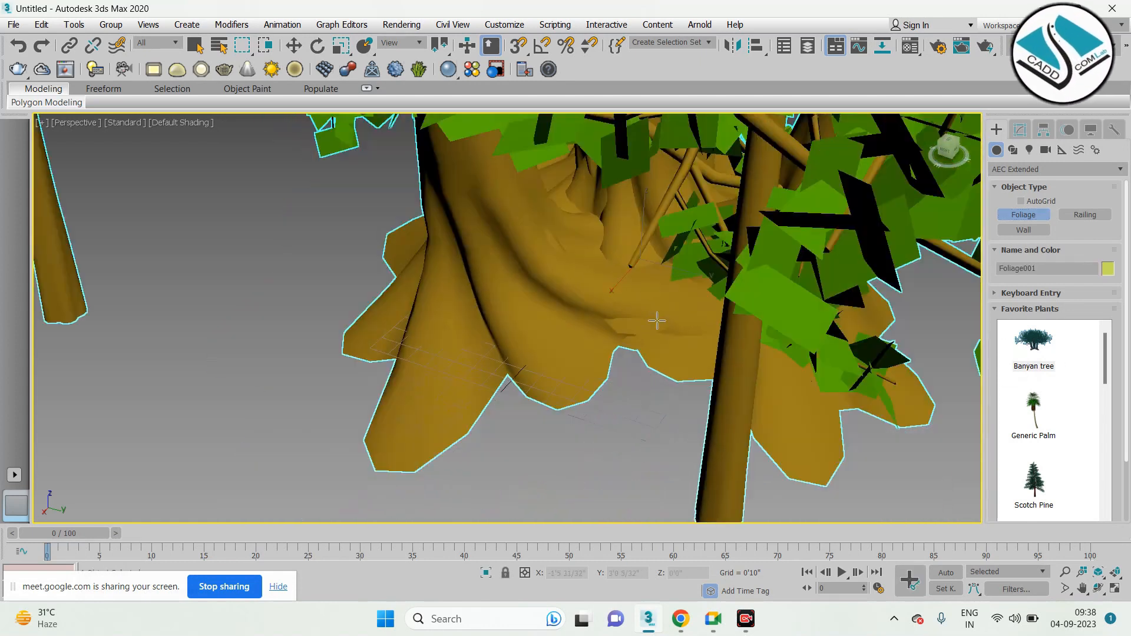
scroll(657, 321, "down", 8)
Place a Generic Palm beside the banyan tree and a Scotch Pine beyond the palm
left_click_drag(1031, 410, 423, 375)
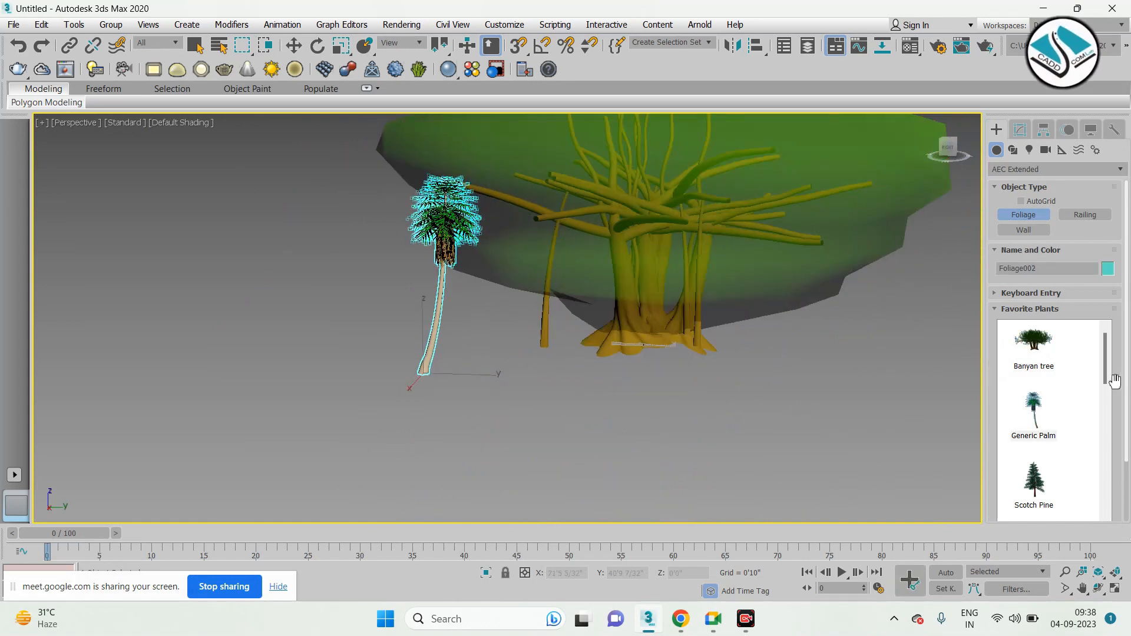
scroll(1037, 383, "down", 2)
left_click_drag(1034, 372, 319, 352)
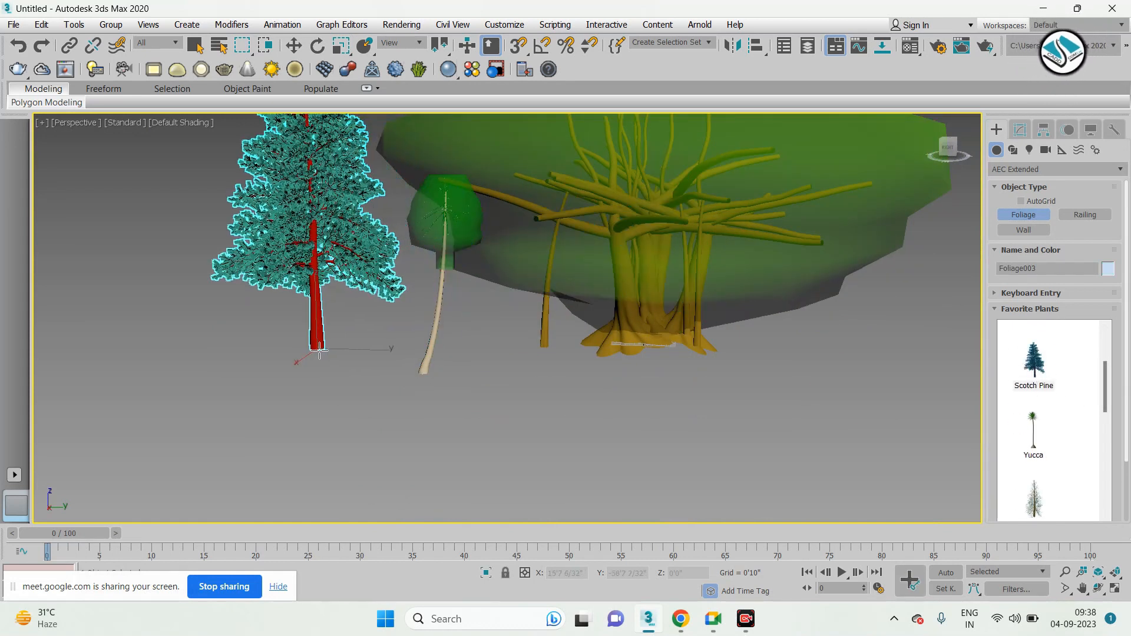
Place the conifer listed after Yucca on the banyan's far side and a green broadleaf tree in front of the pine, then end creation
left_click_drag(1035, 498, 960, 377)
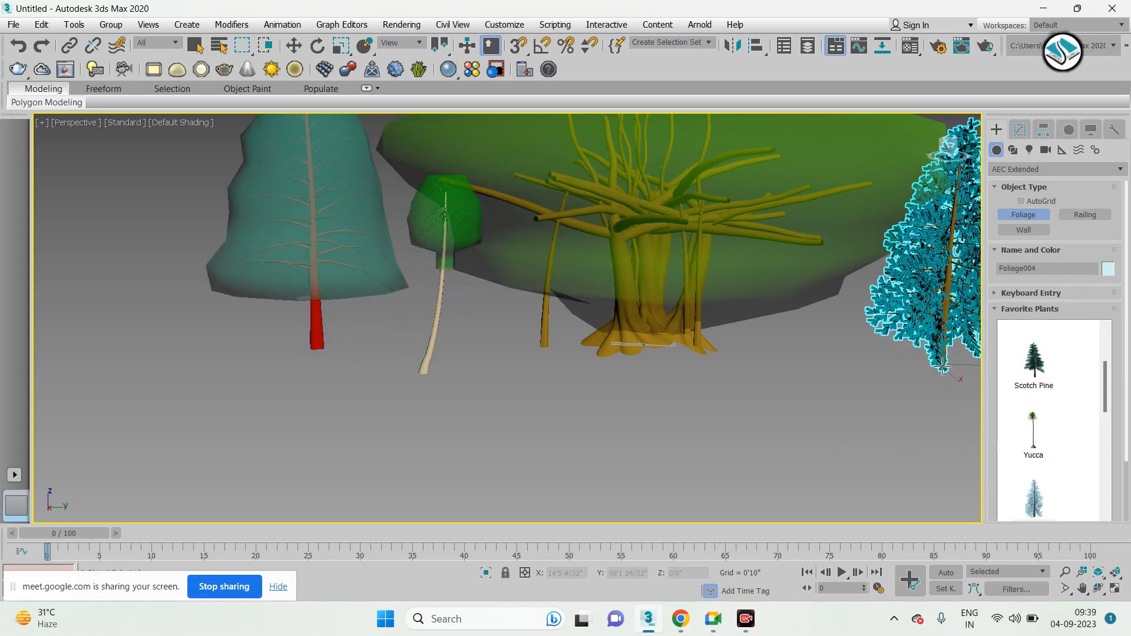
scroll(1111, 394, "down", 3)
left_click_drag(1035, 404, 183, 446)
right_click(454, 427)
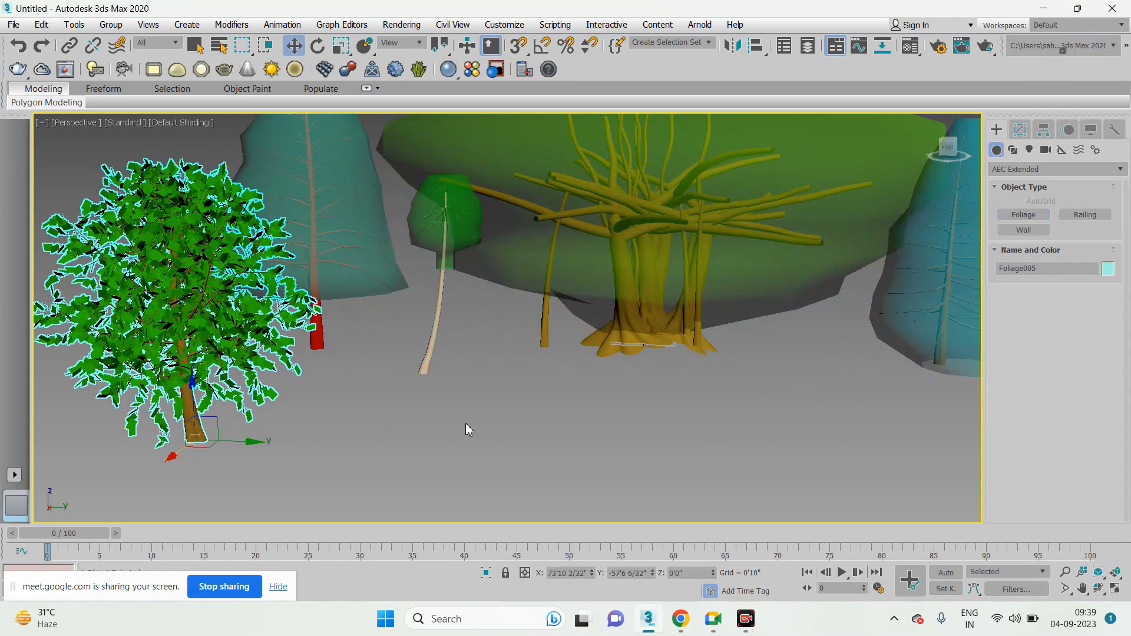
Select the green broadleaf tree and reduce its height to 27'7 6/32"
middle_click_drag(603, 375, 578, 336, "alt")
middle_click_drag(578, 336, 606, 355)
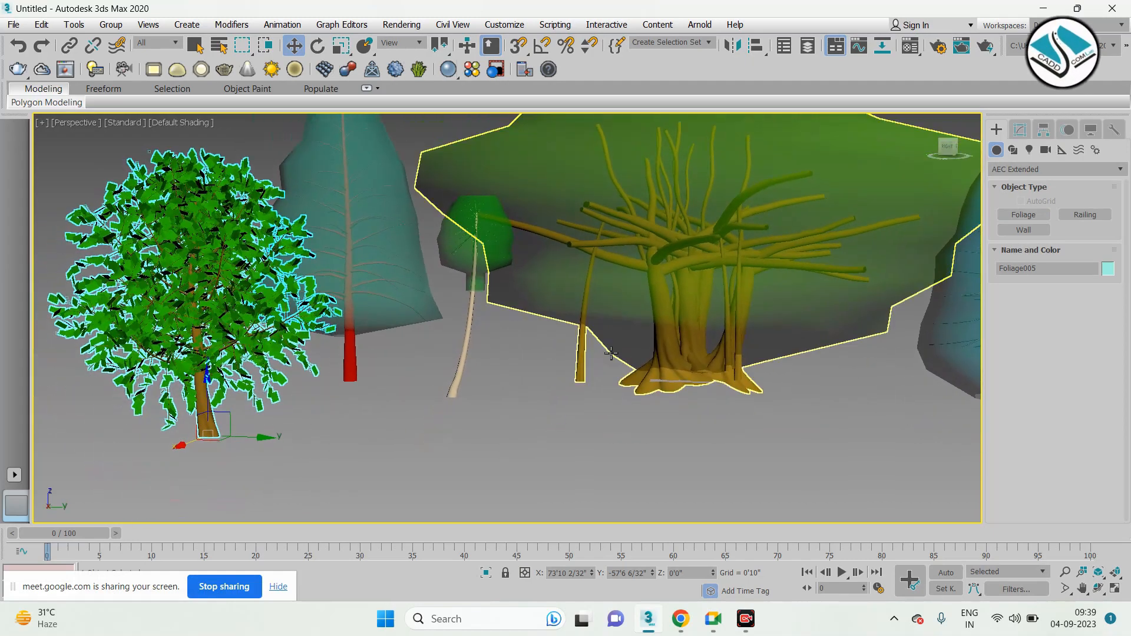
left_click(60, 286)
middle_click_drag(61, 286, 346, 277)
scroll(371, 283, "up", 3)
left_click(381, 277)
middle_click_drag(533, 333, 689, 333, "alt")
left_click(1020, 130)
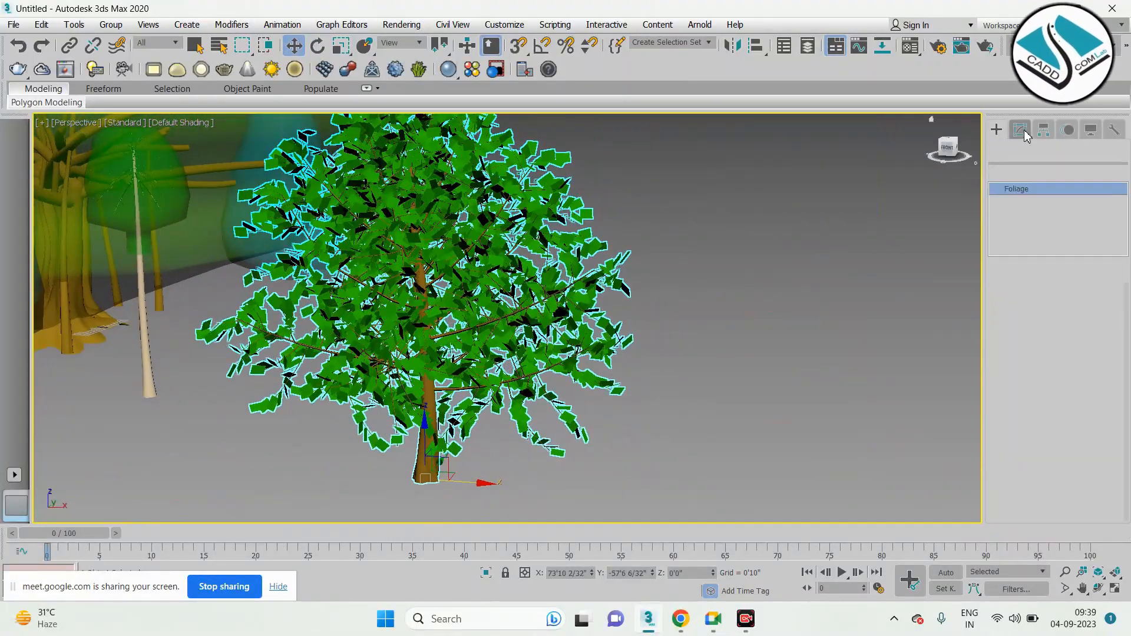
scroll(1011, 354, "up", 2)
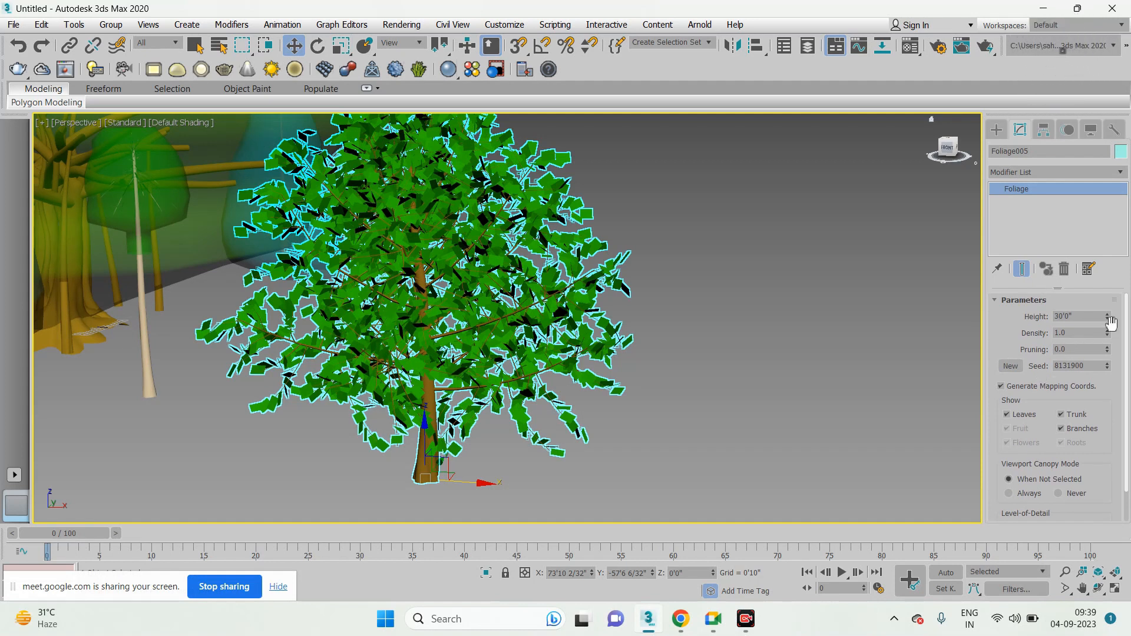
left_click_drag(1108, 319, 9, 323)
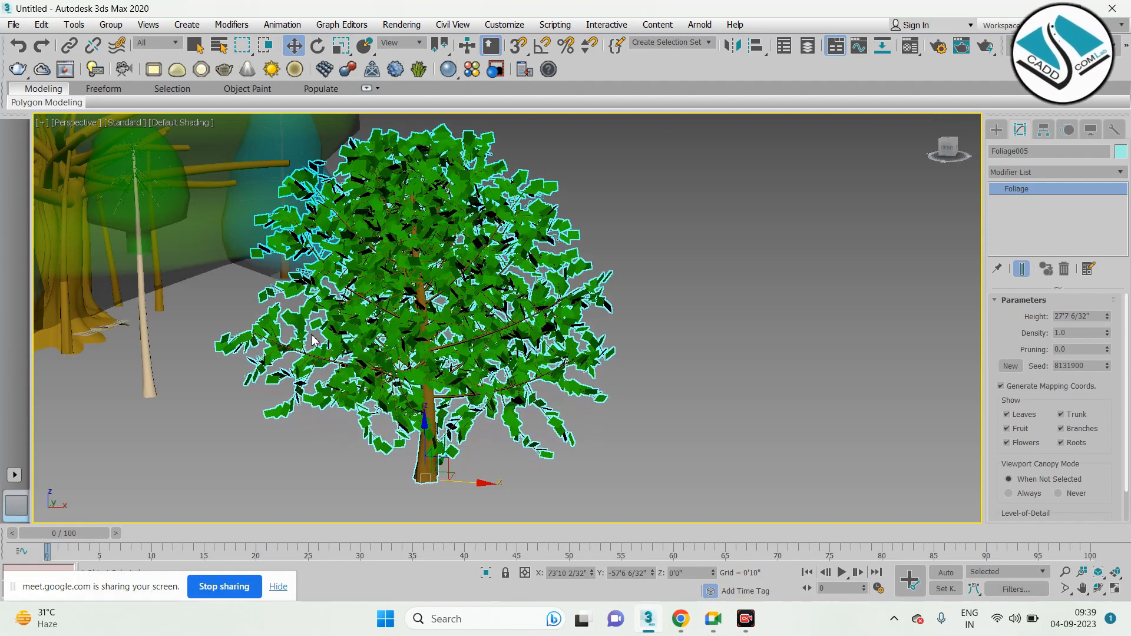
left_click_drag(1110, 339, 1113, 327)
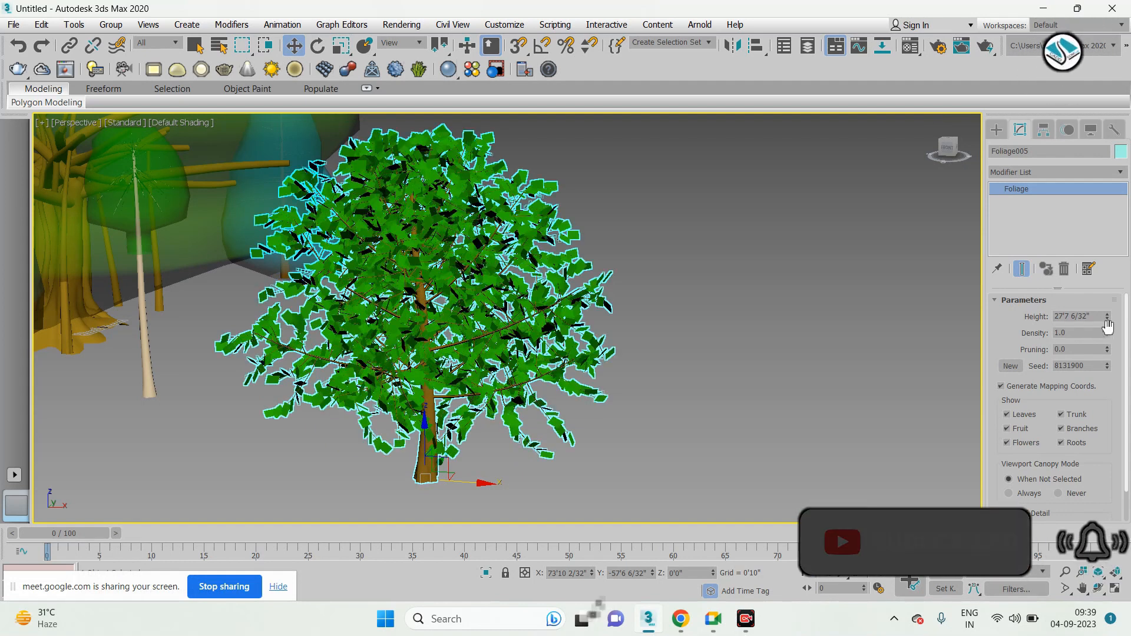
Hide the broadleaf tree's leaves, fruit and flowers, followed by its roots, branches and trunk
scroll(1104, 378, "down", 2)
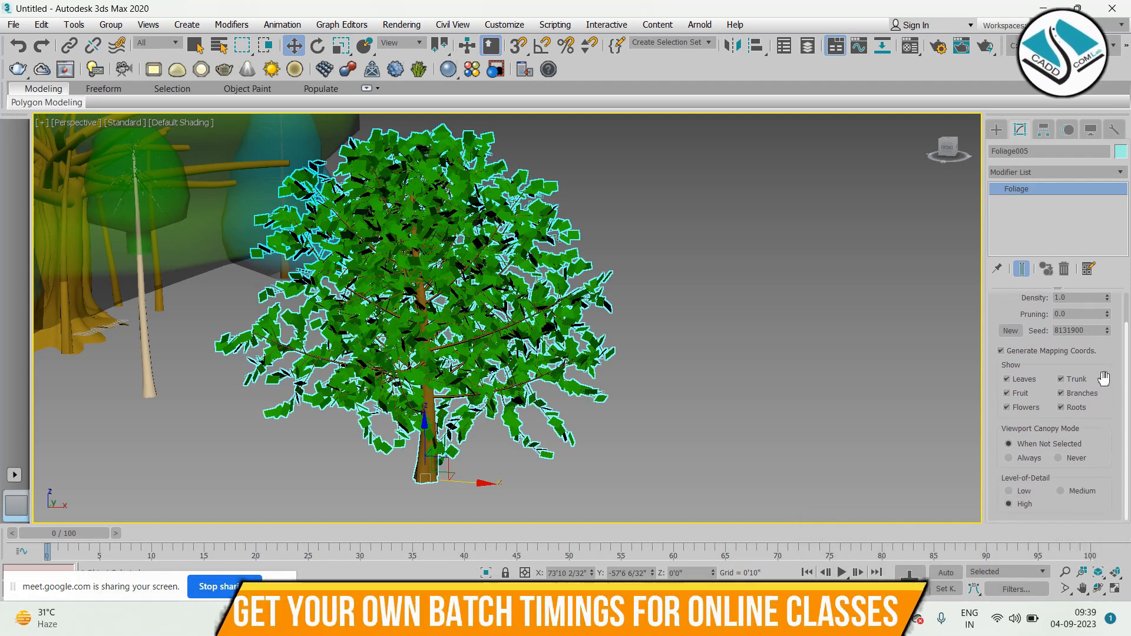
left_click(1029, 380)
left_click(1029, 379)
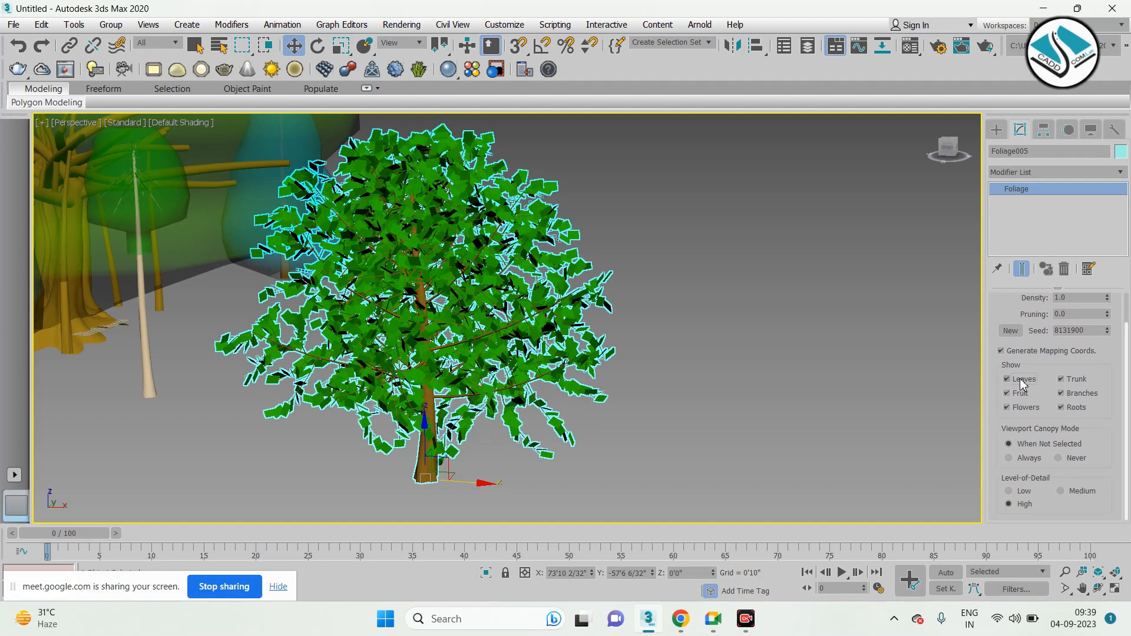
left_click(1025, 382)
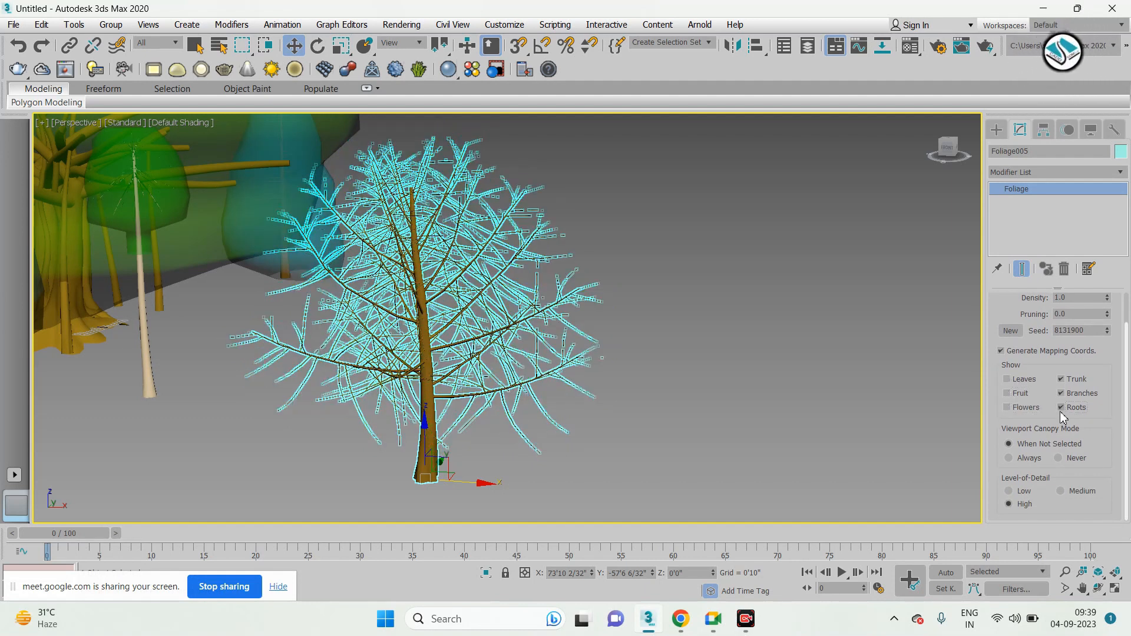
left_click(1074, 394)
left_click(1076, 380)
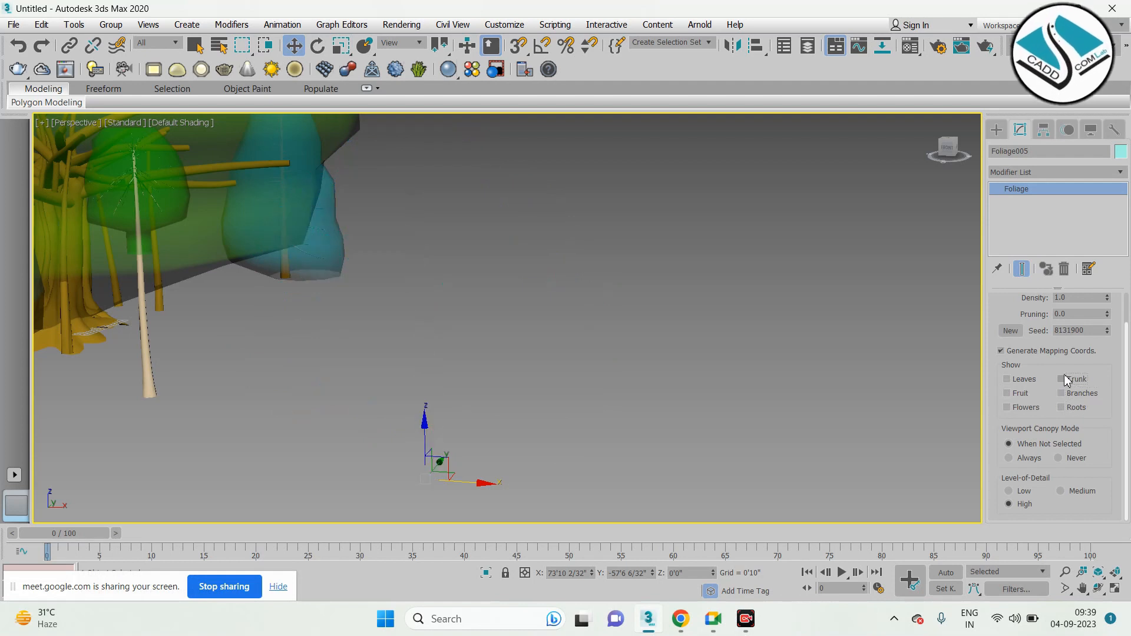
Show the broadleaf tree's trunk, branches and roots again, along with its leaves, fruit and flowers
left_click(1068, 381)
left_click(1069, 394)
left_click(1068, 408)
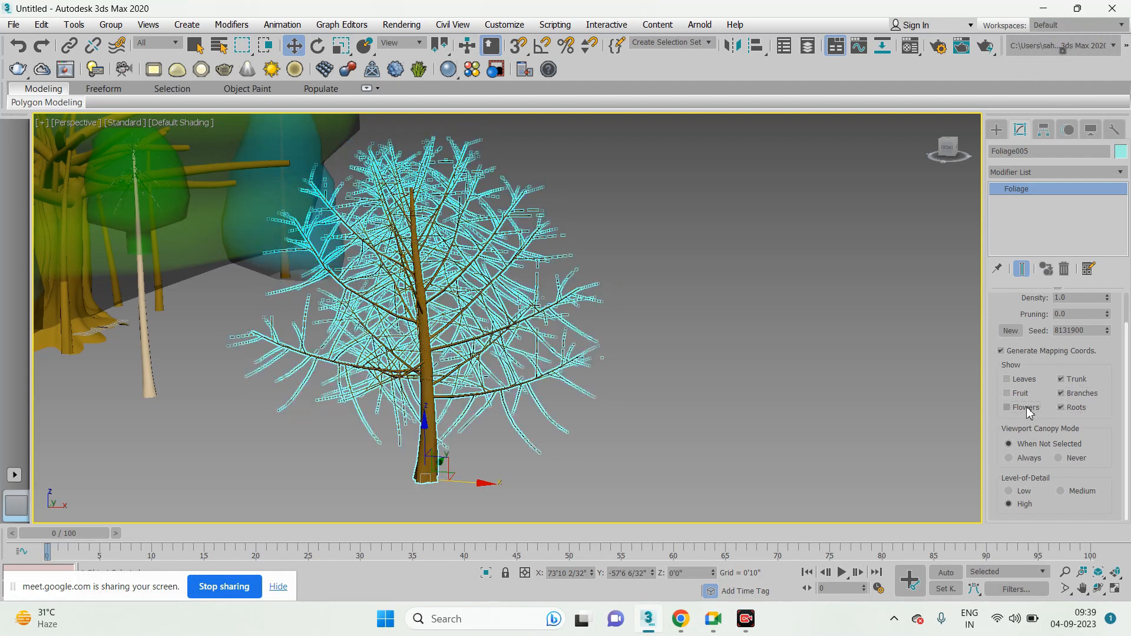
left_click(1025, 383)
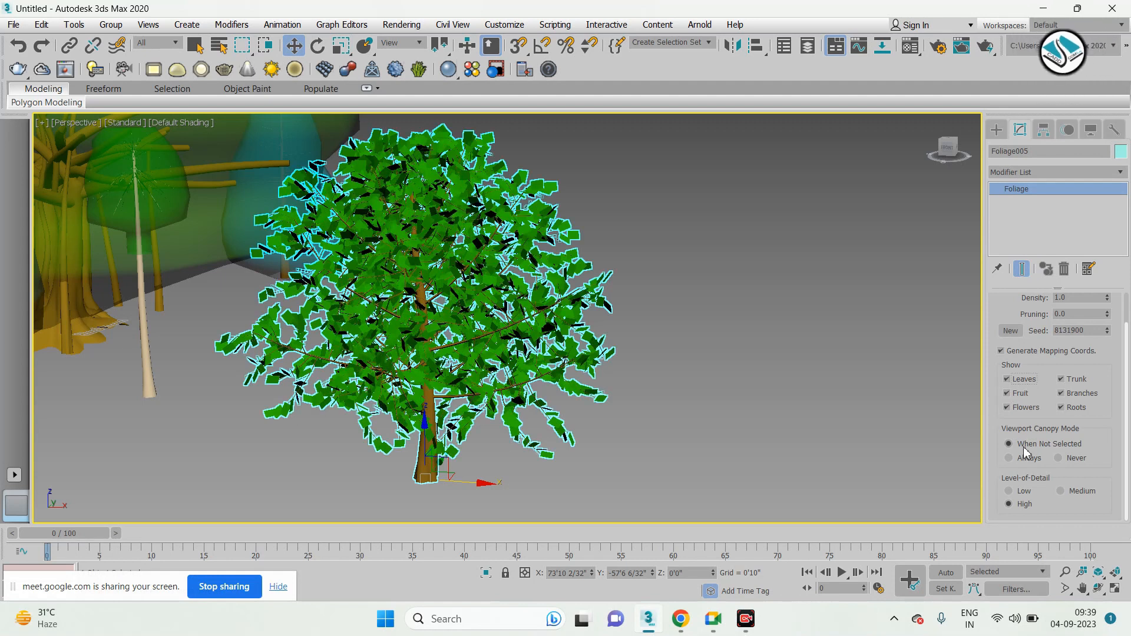
Set the green broadleaf tree's viewport canopy mode to Never, and clear the selection to check its display
left_click(996, 129)
left_click(730, 262)
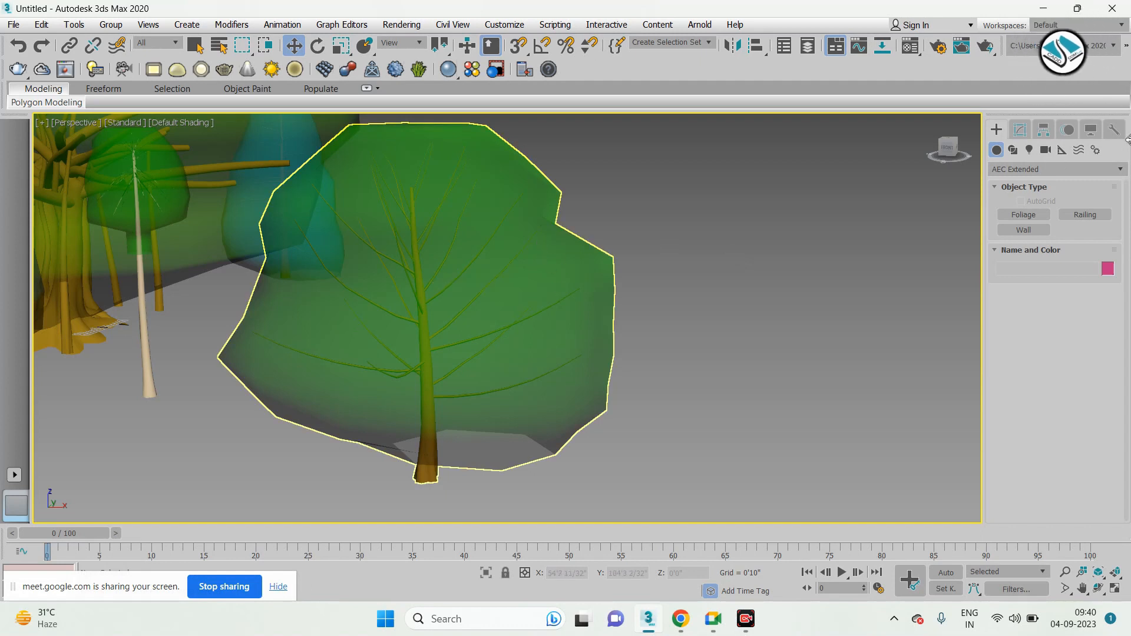
left_click(1021, 130)
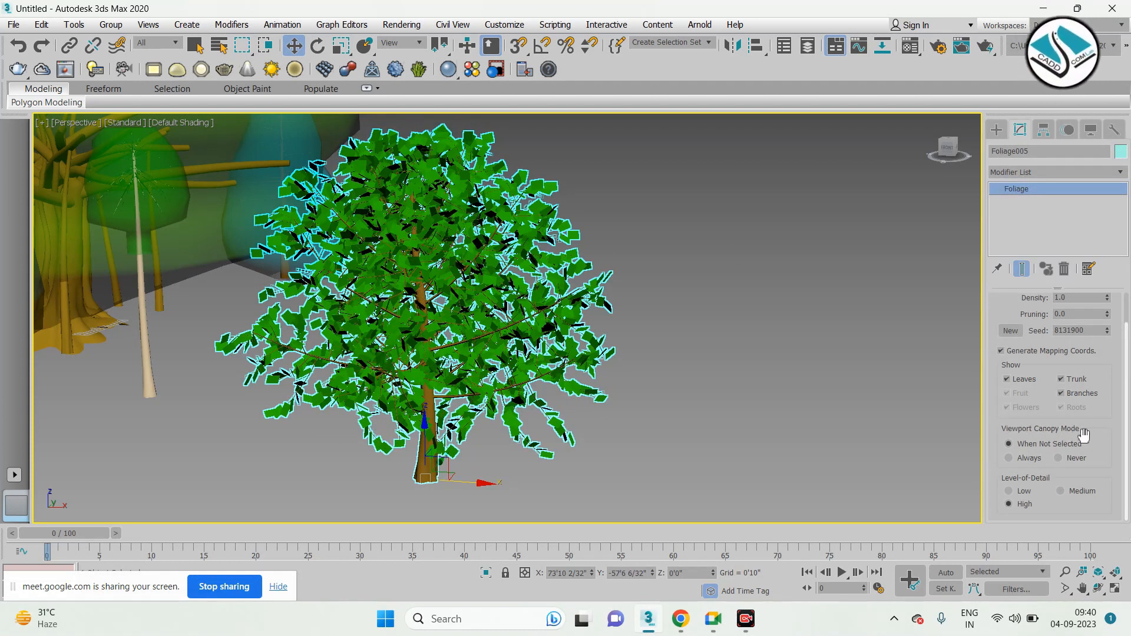
left_click(1060, 459)
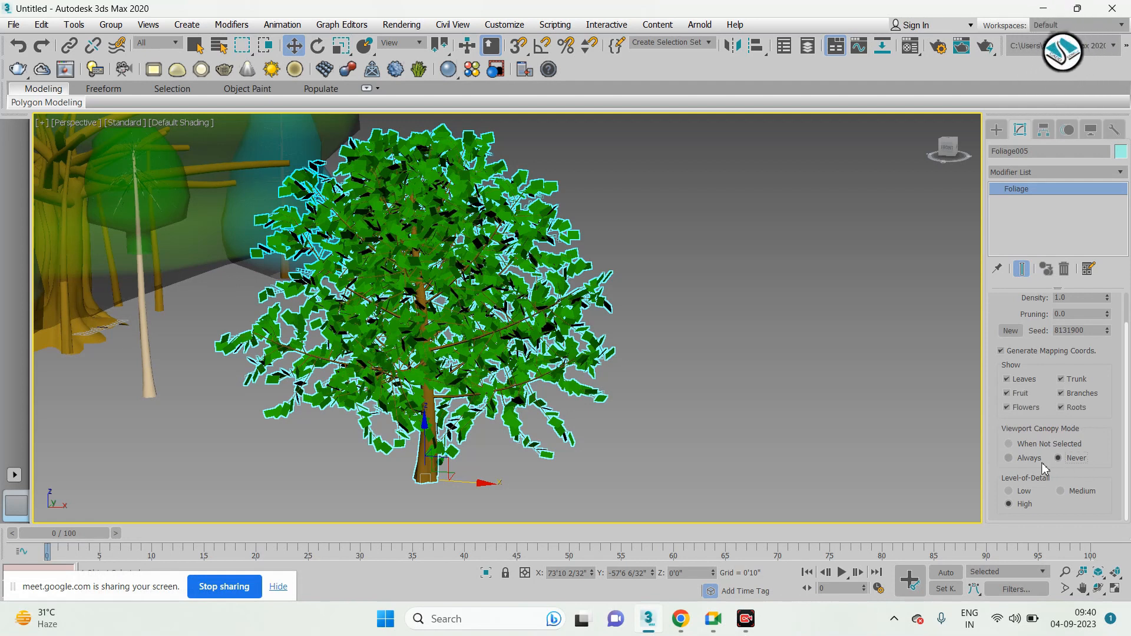
left_click(997, 129)
left_click(846, 253)
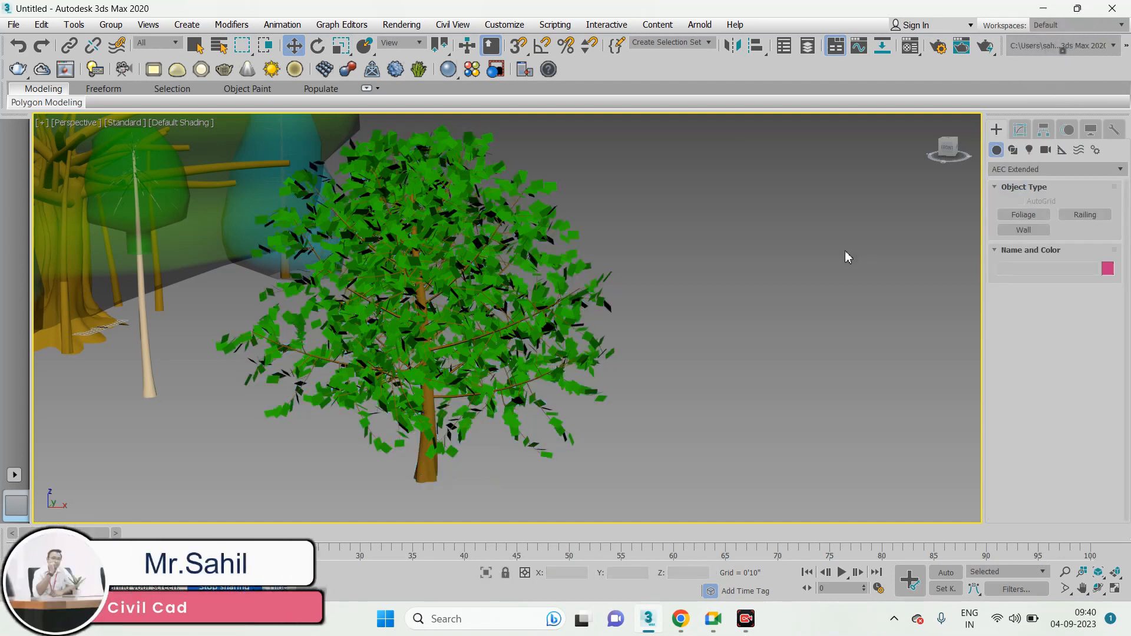
Select the red-trunked pine and set its viewport canopy mode to Never, then deselect it
middle_click_drag(533, 264, 745, 264)
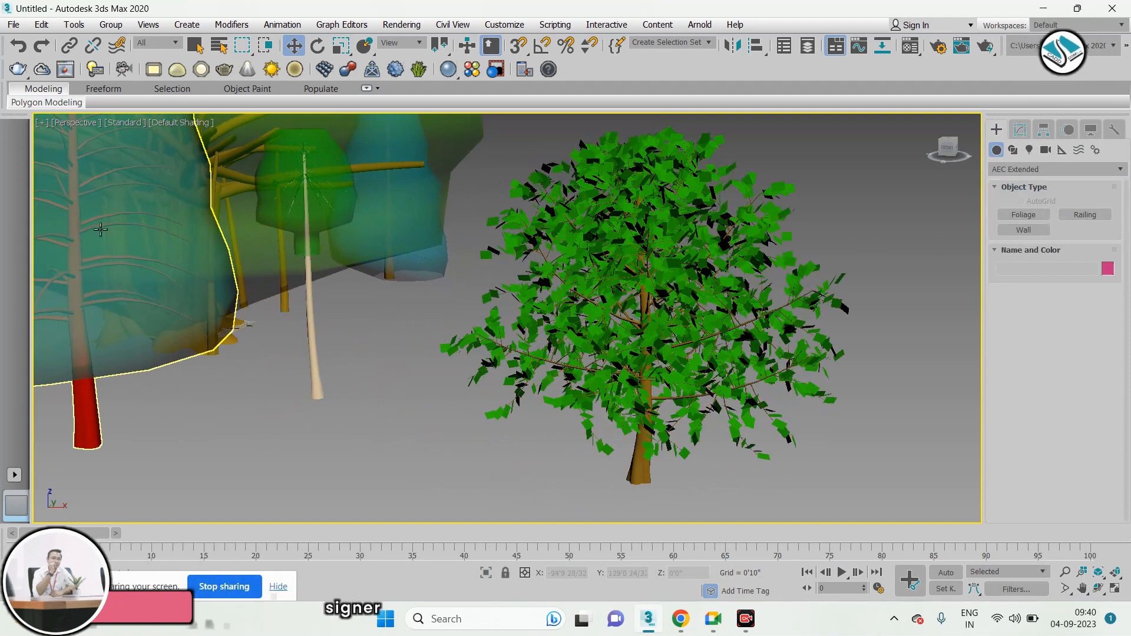
middle_click_drag(336, 240, 634, 304)
left_click(539, 301)
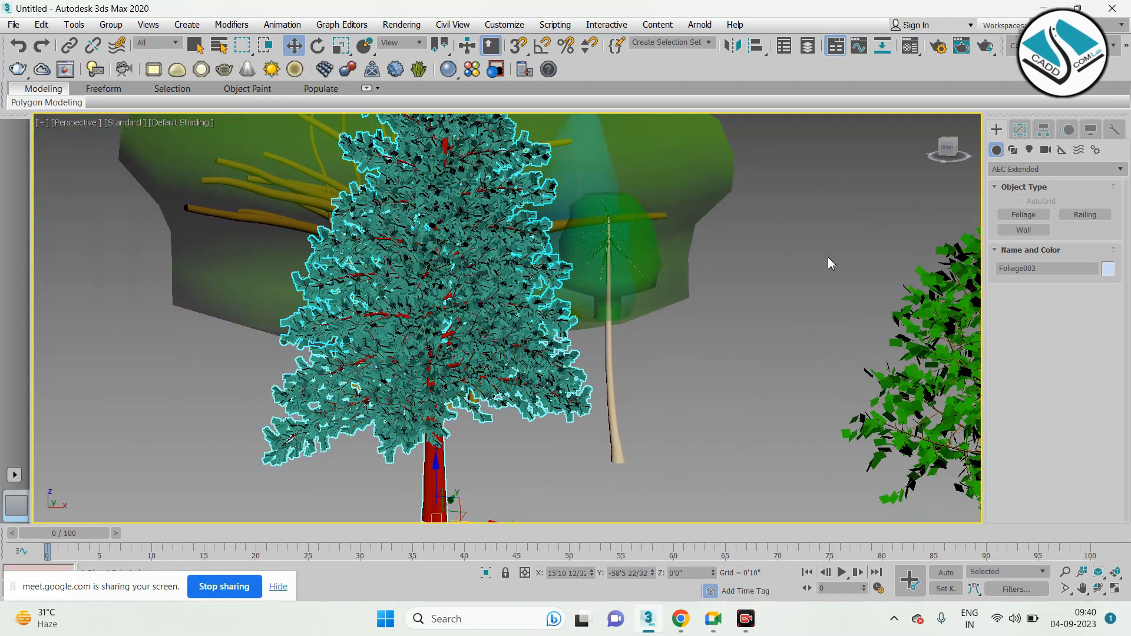
left_click(1020, 131)
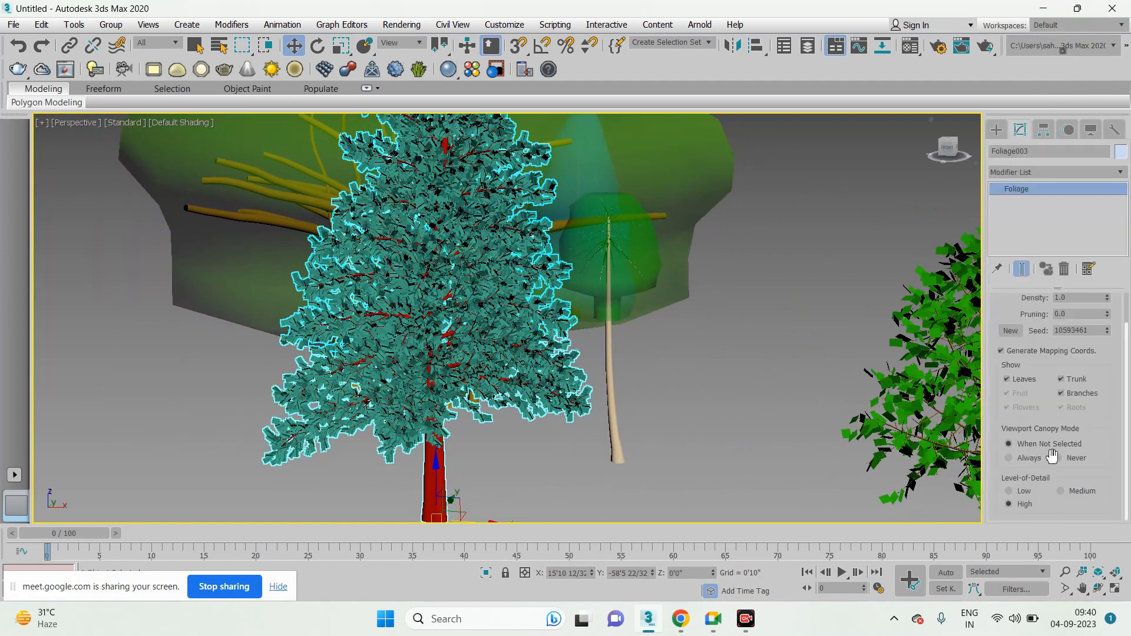
left_click(996, 130)
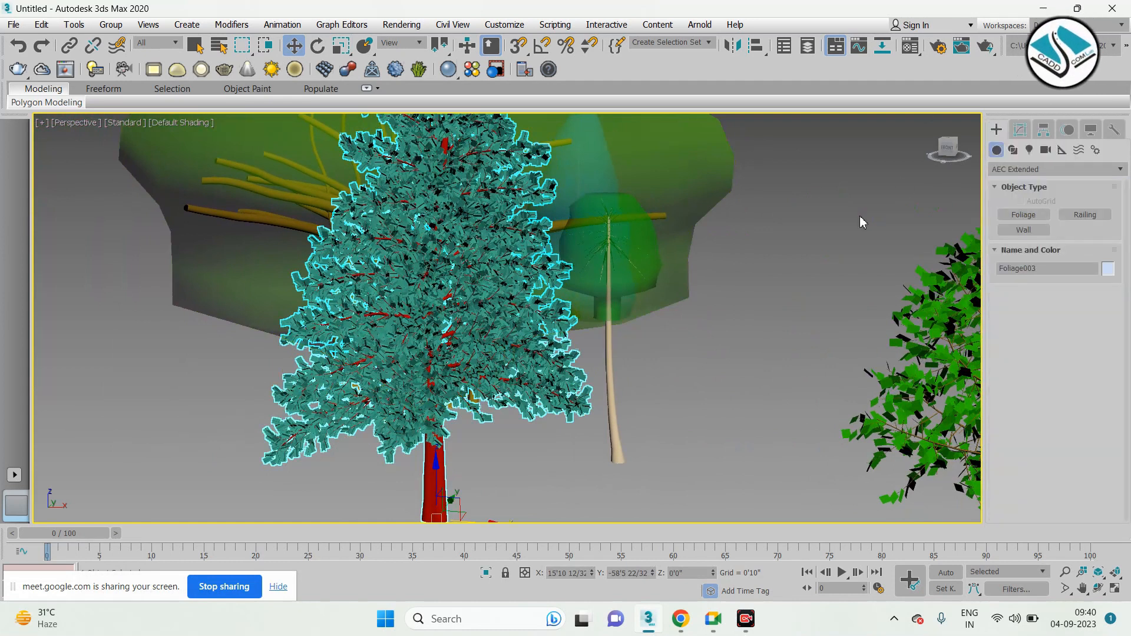
scroll(509, 252, "down", 2)
middle_click_drag(747, 443, 655, 440)
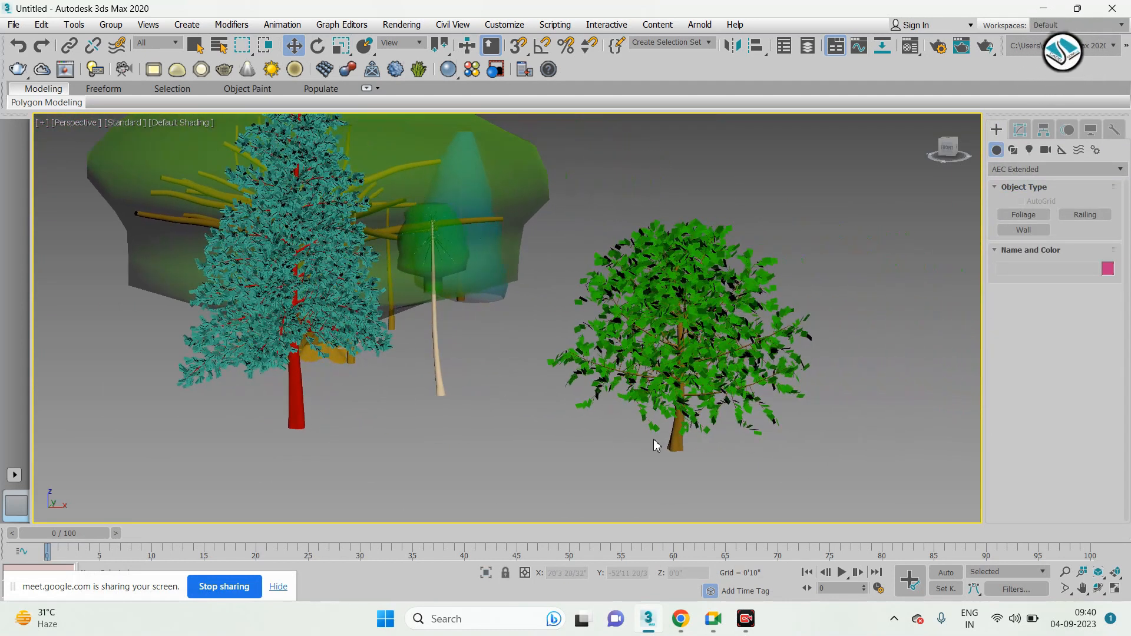
Select all the foliage trees in the scene and delete them
scroll(659, 424, "down", 2)
left_click_drag(393, 396, 229, 475)
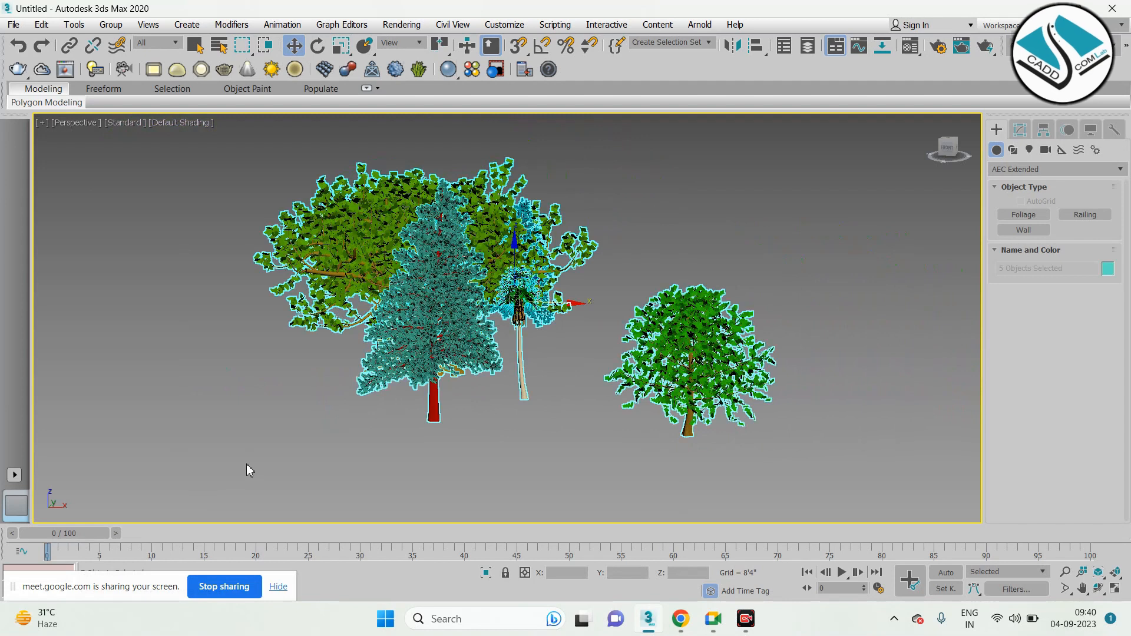
key("Delete")
key("z")
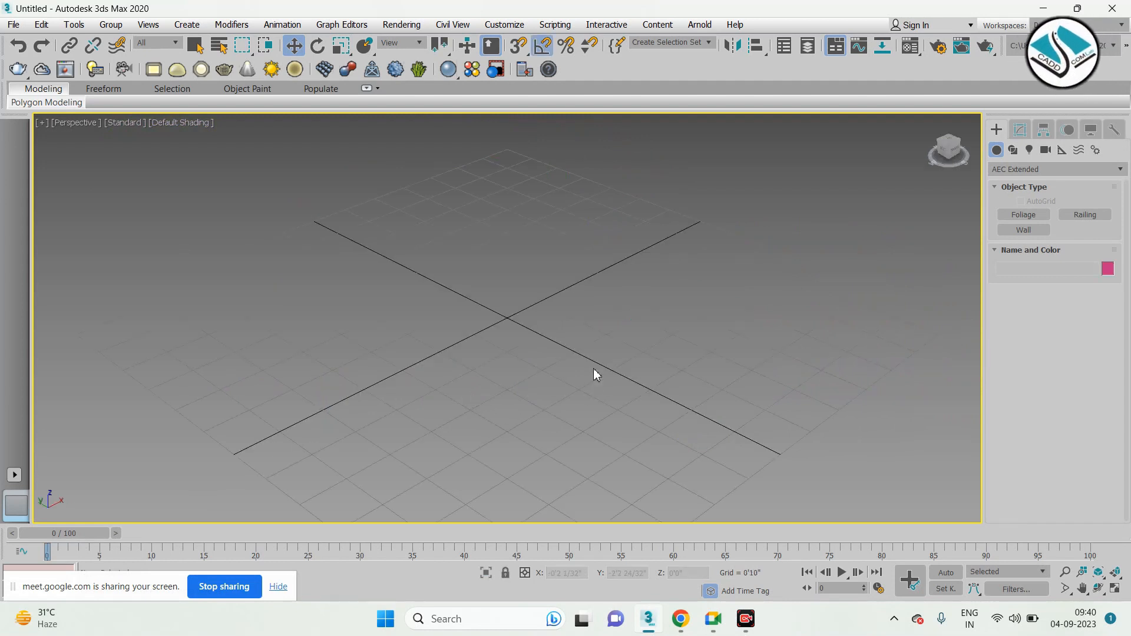
Start creating an AEC Extended railing on the empty perspective grid
mouse_move(620, 383)
middle_mouse_down("alt")
mouse_move(580, 380)
mouse_move(624, 377)
middle_mouse_up("alt")
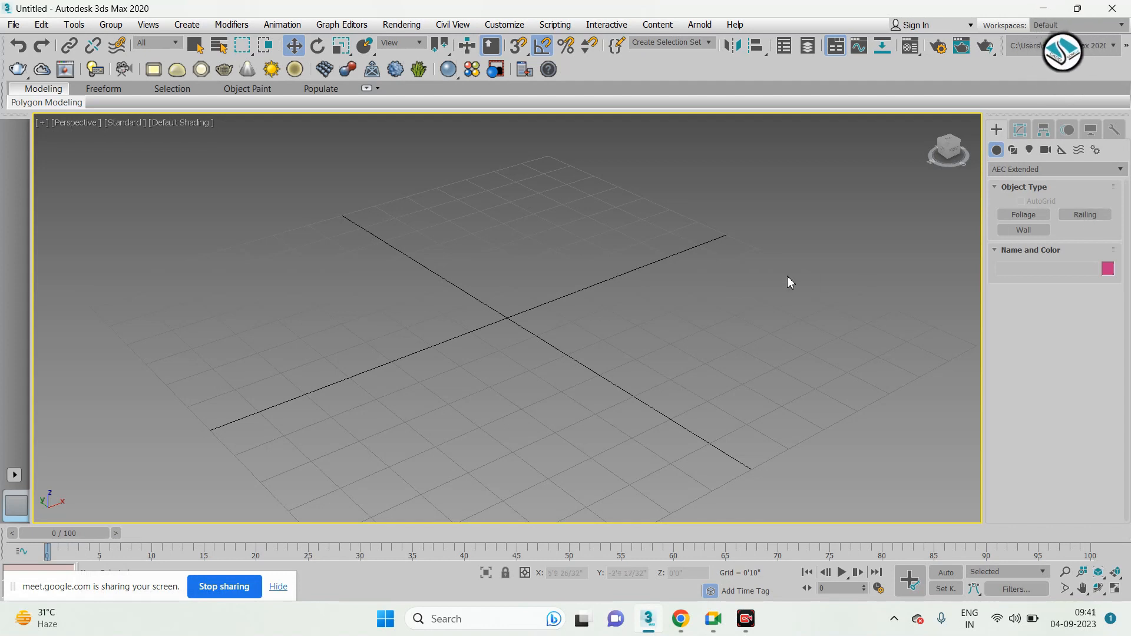
middle_click_drag(609, 326, 590, 324, "alt")
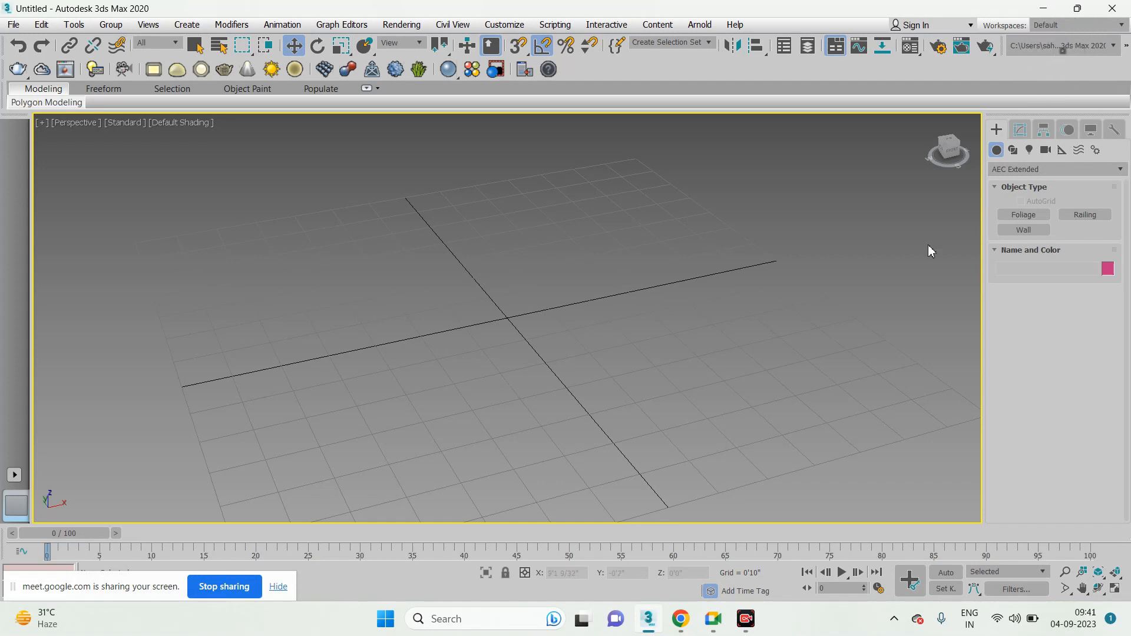
left_click(1085, 215)
scroll(353, 395, "down", 3)
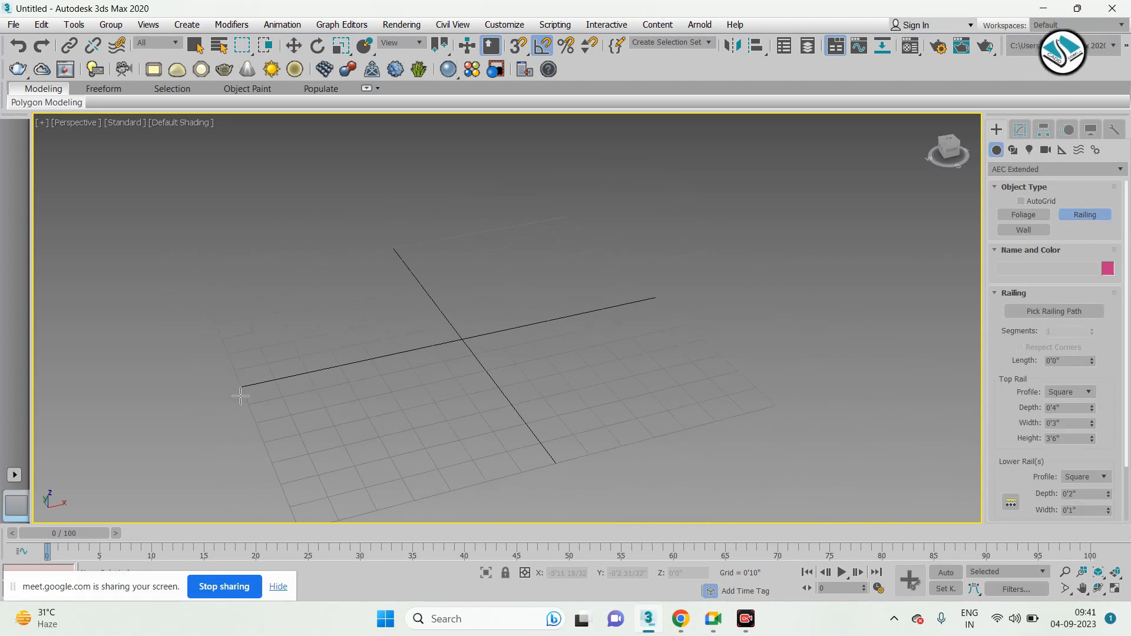
left_click_drag(240, 396, 747, 298)
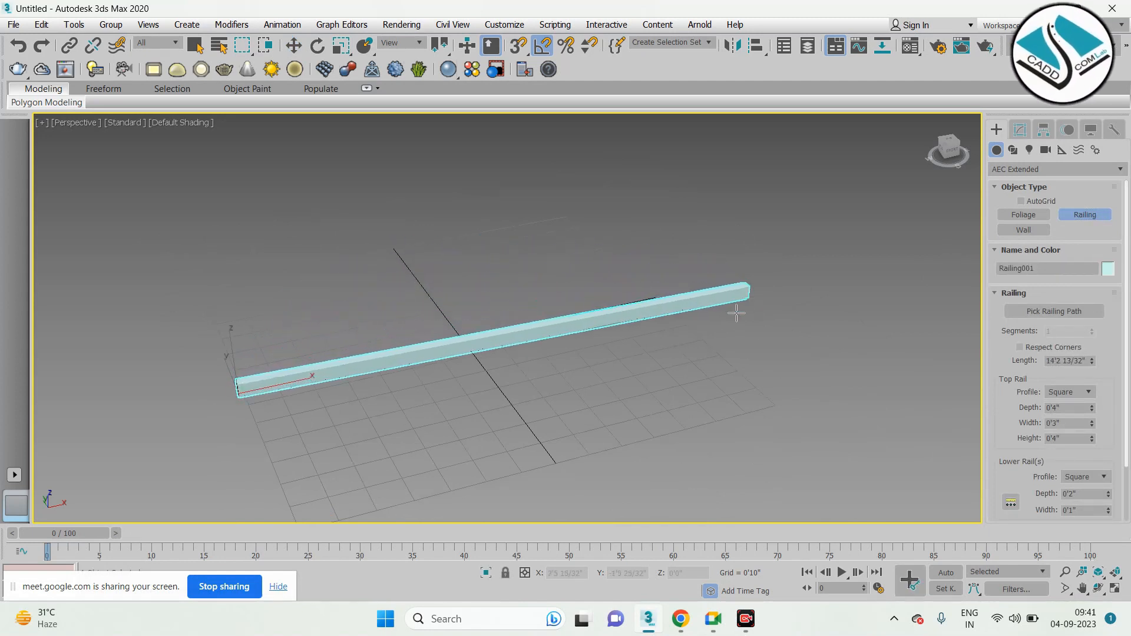
scroll(737, 313, "down", 4)
left_click(746, 222)
key("w")
scroll(648, 292, "up", 2)
scroll(568, 292, "up", 2)
middle_click_drag(586, 321, 602, 307)
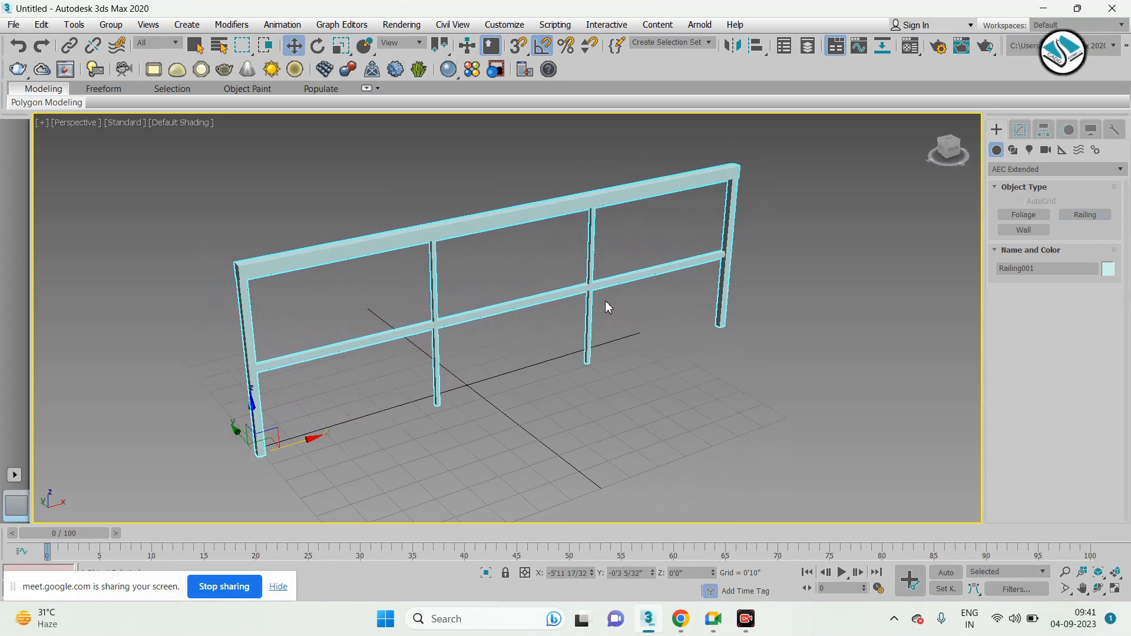
key("Delete")
Draw a railing about 21'7 19/32" long and 6'2 2/32" high across the grid along the X axis
left_click(1083, 216)
scroll(413, 353, "down", 3)
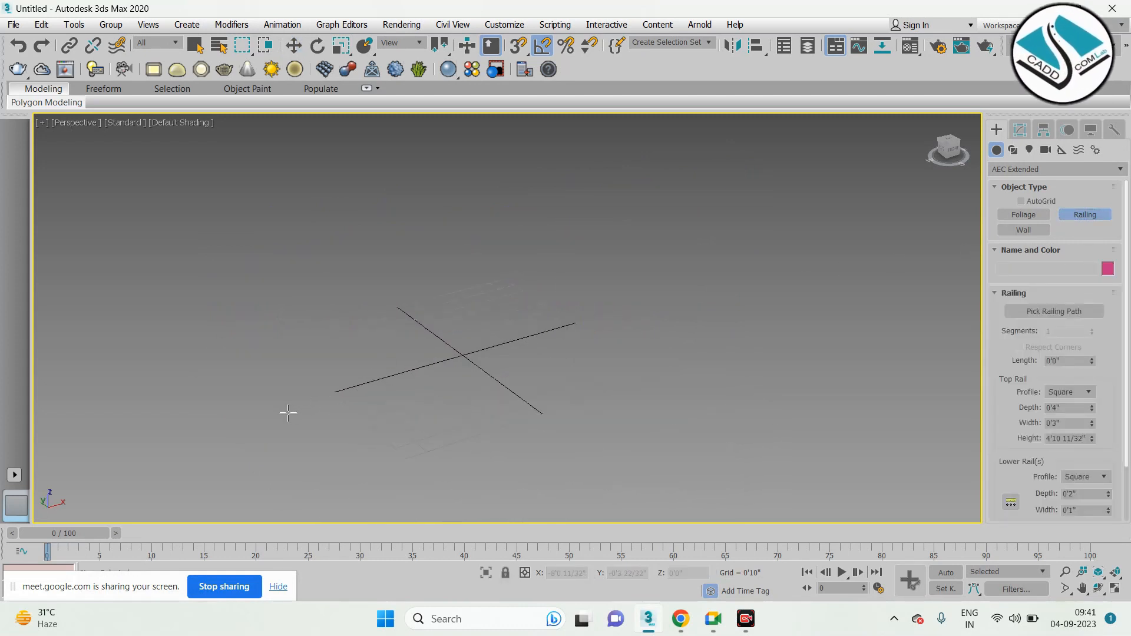
left_click_drag(289, 414, 703, 284)
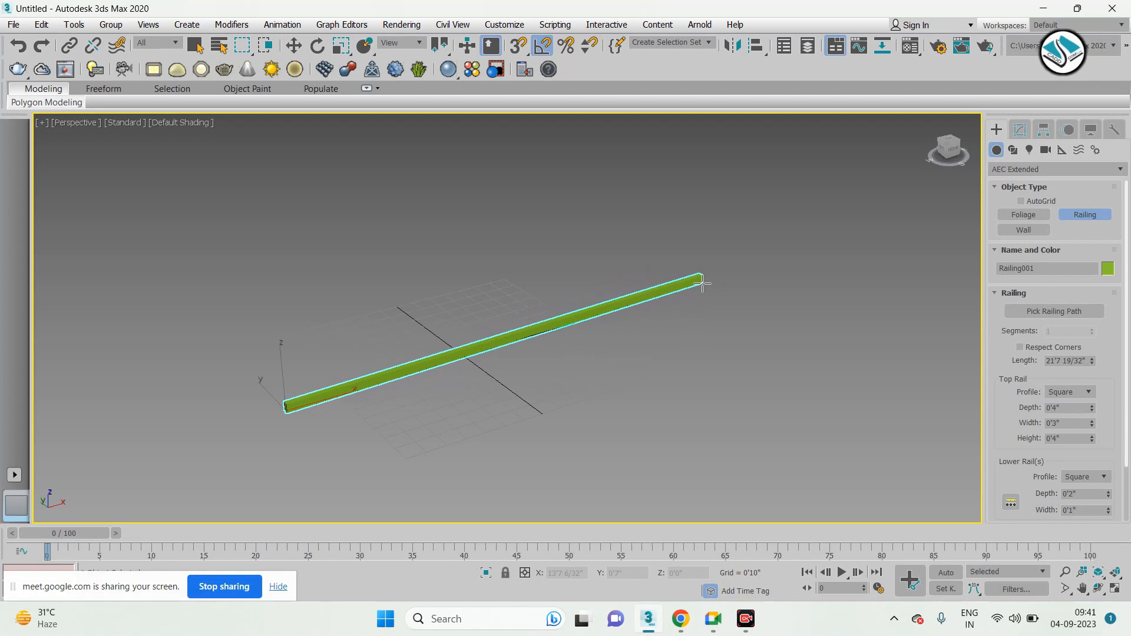
scroll(703, 306, "down", 3)
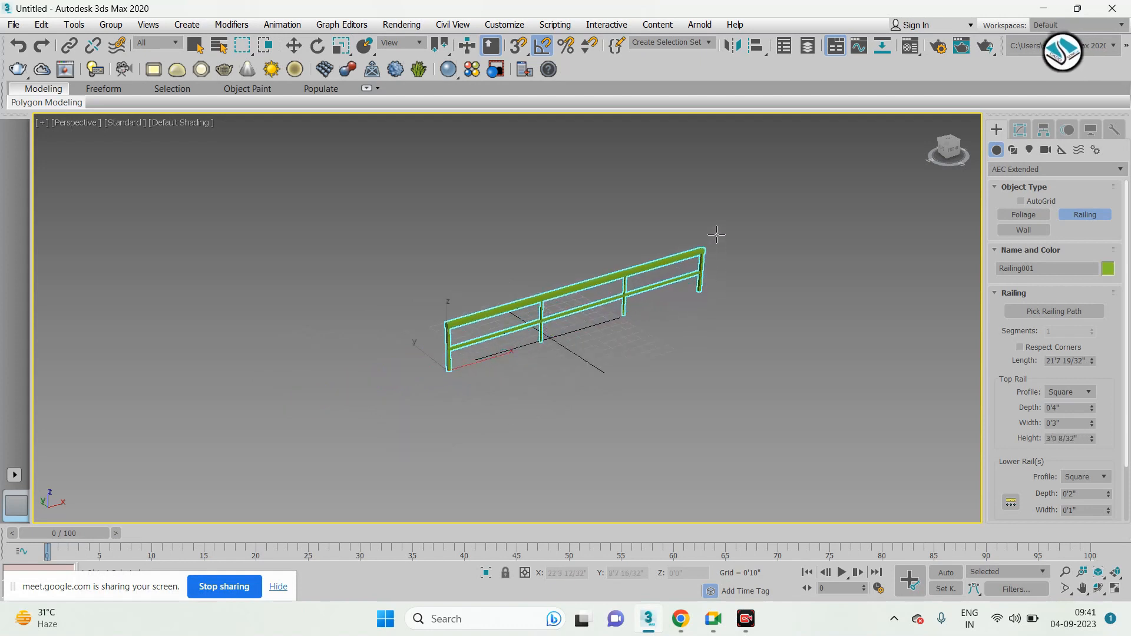
left_click(716, 195)
key("w")
middle_click_drag(662, 263, 609, 307, "alt")
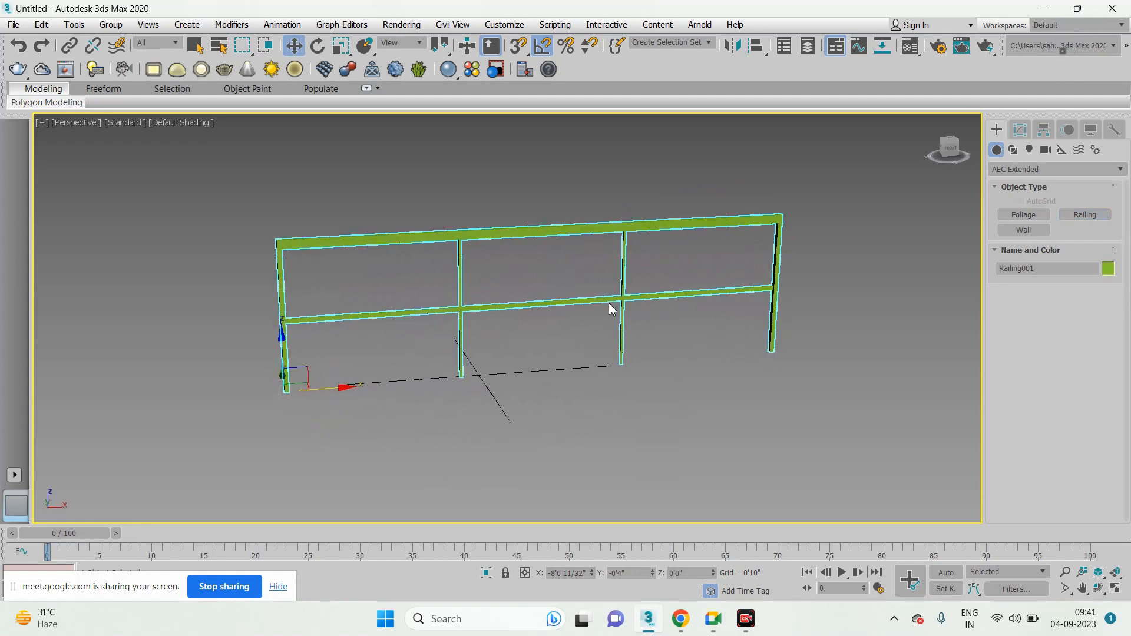
Change the railing's top rail profile to Round
left_click(1020, 129)
scroll(1037, 413, "up", 2)
scroll(1019, 401, "down", 3)
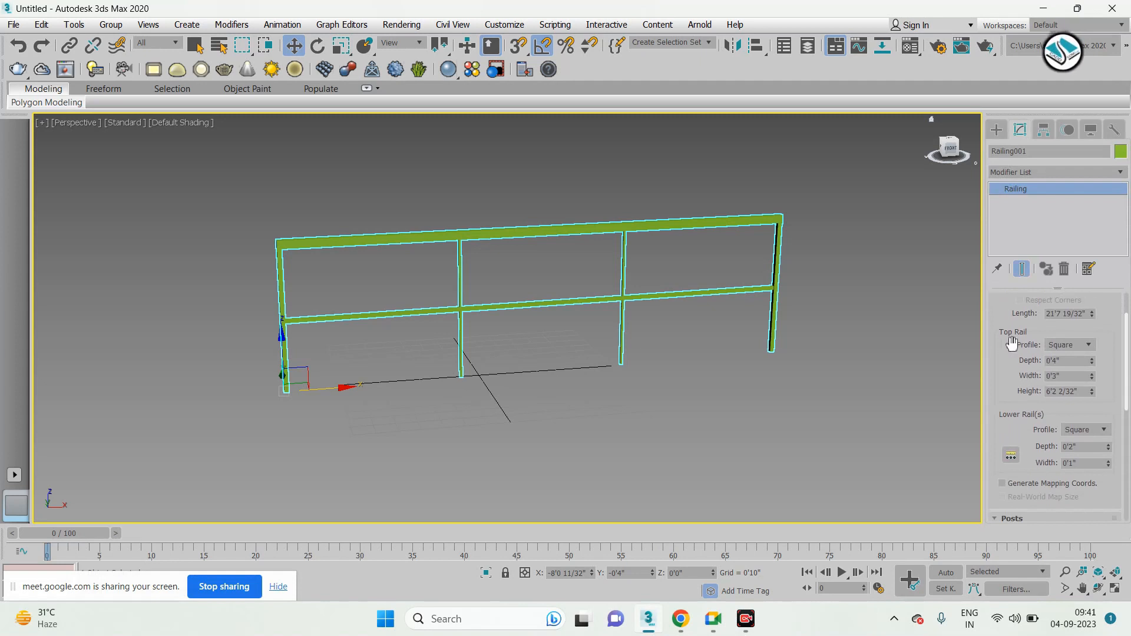
scroll(660, 268, "up", 3)
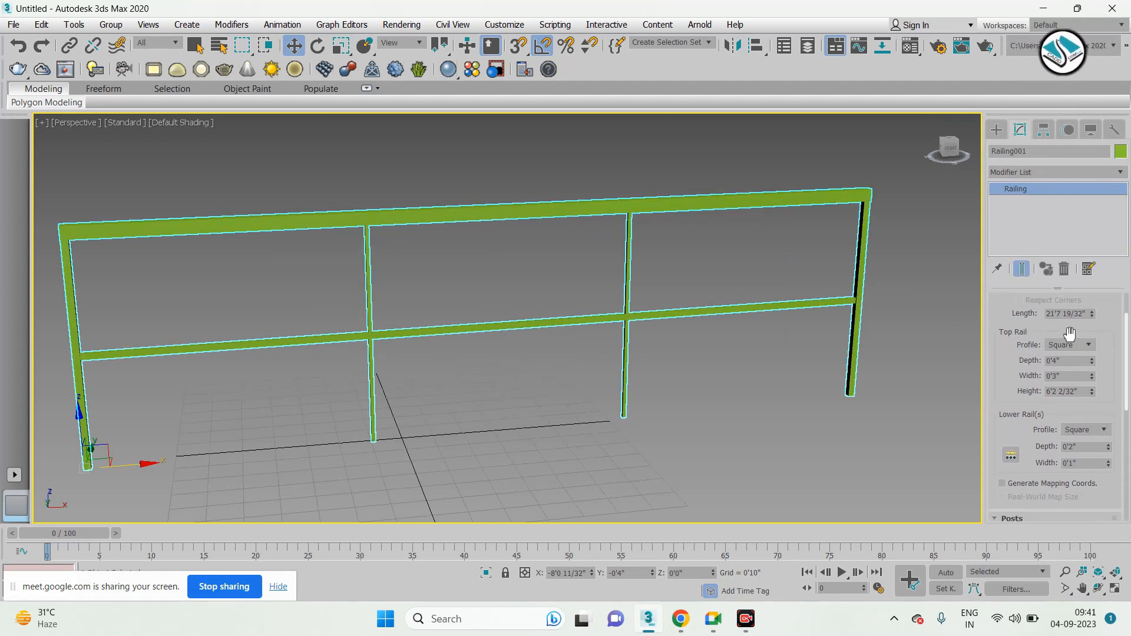
left_click(1088, 345)
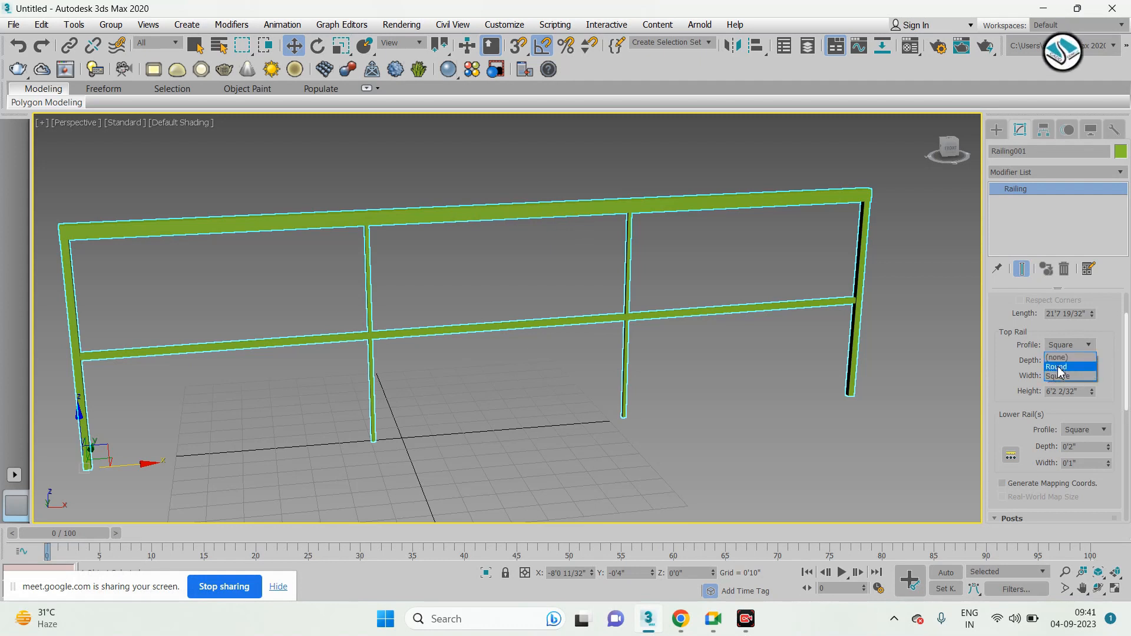
left_click(1059, 367)
scroll(557, 209, "up", 3)
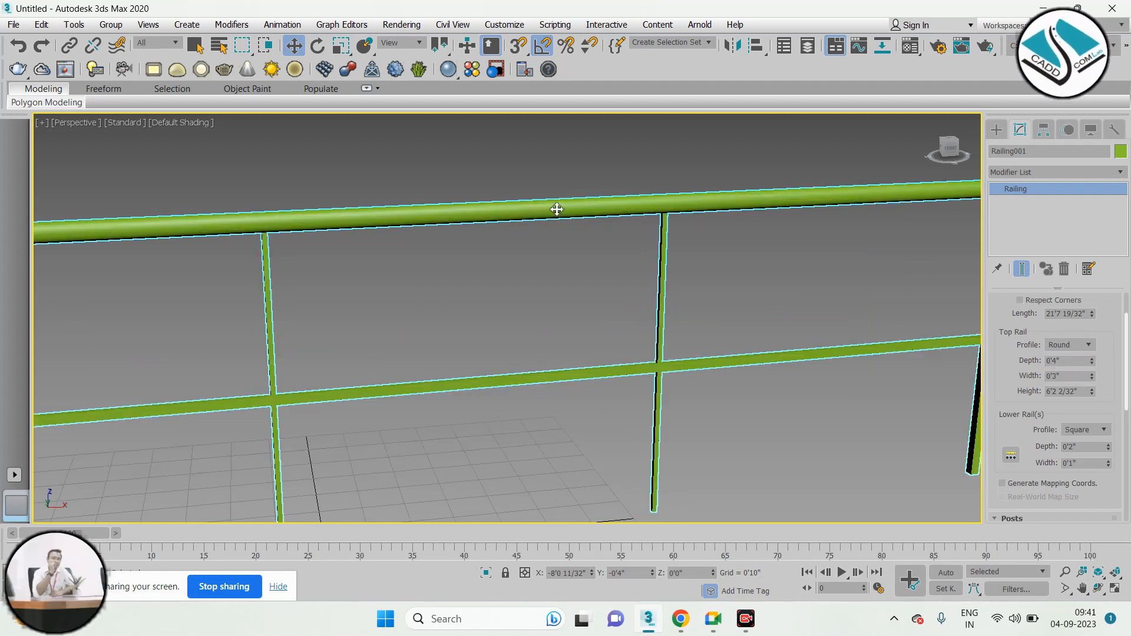
key("z")
Set the top rail's depth to 0'4 23/32", width to 0'4 7/32" and height to 7'0 14/32", and make the lower rail profile Round
left_click_drag(1092, 367, 1091, 346)
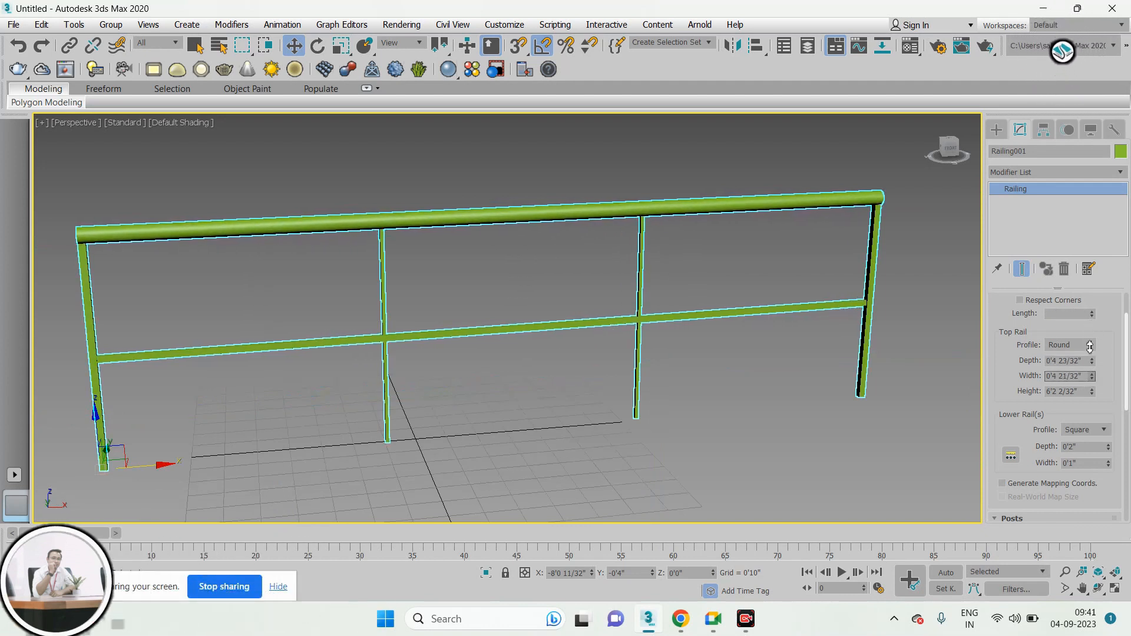
left_click_drag(1092, 392, 999, 353)
left_click(1085, 368)
left_click(1080, 389)
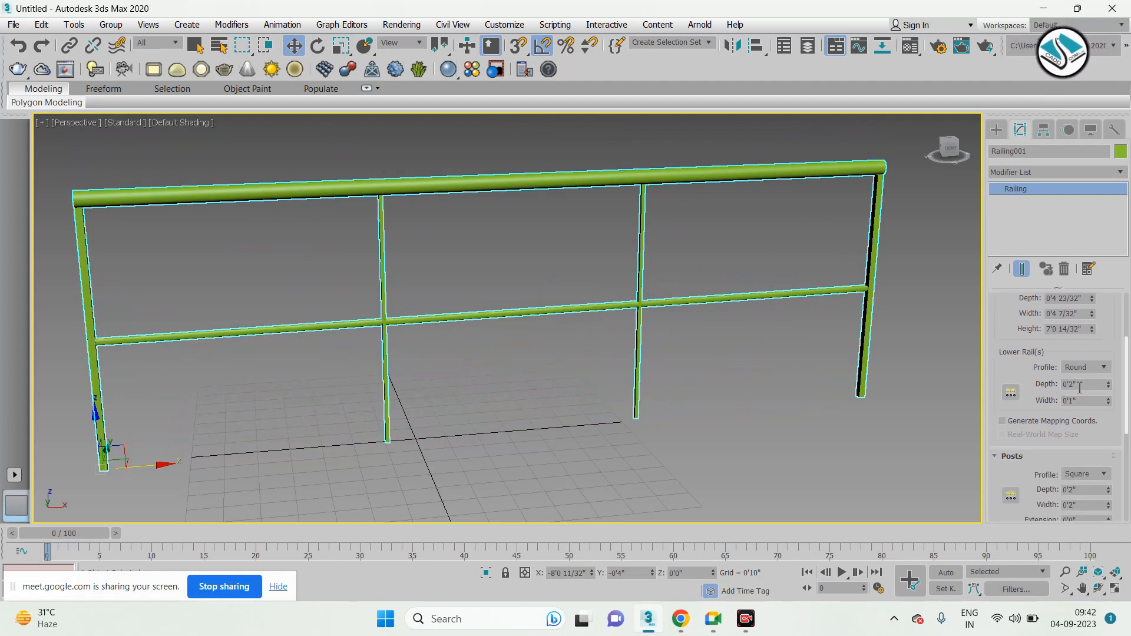
Set the lower rail count to 5 in the lower rail spacing settings
left_click(1012, 393)
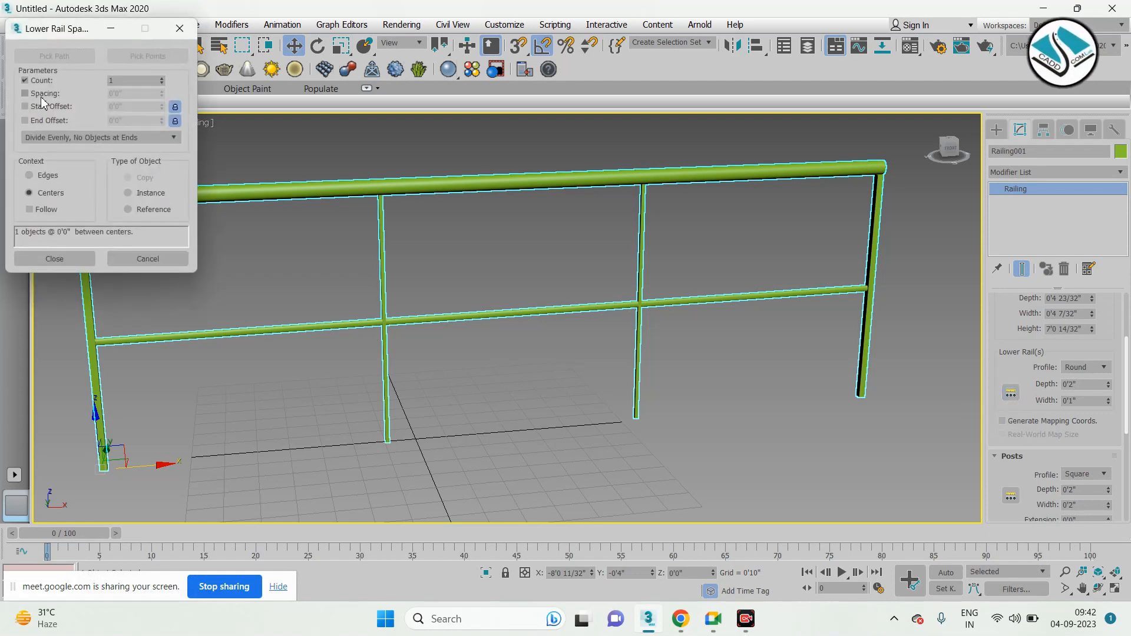
left_click_drag(62, 36, 697, 203)
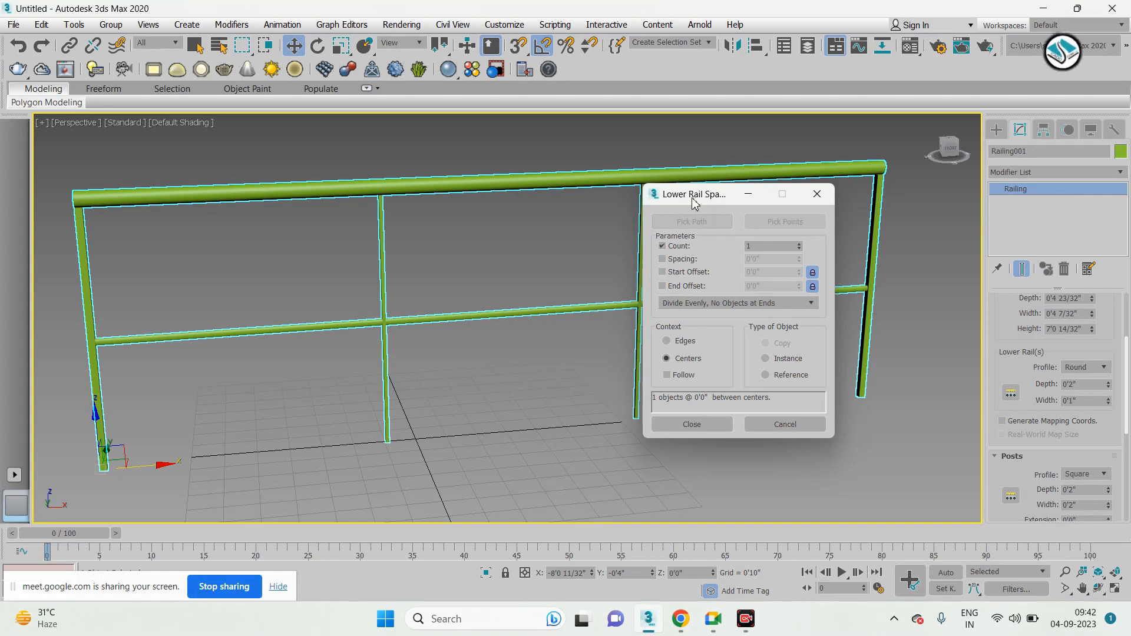
left_click_drag(693, 202, 781, 193)
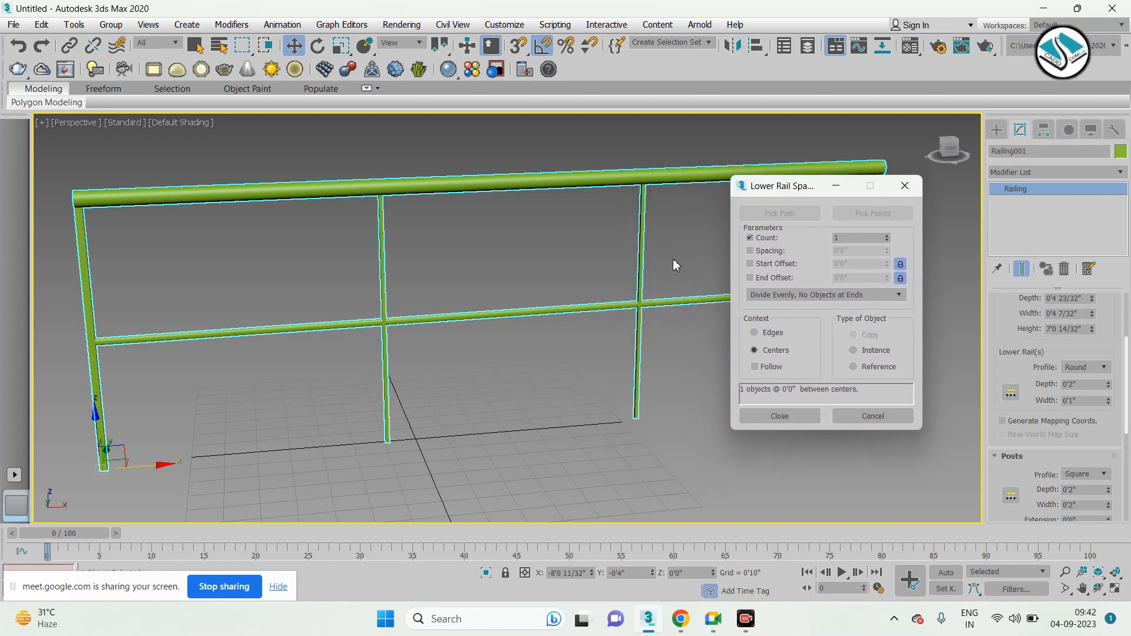
left_click(887, 235)
left_click(887, 236)
left_click(888, 236)
left_click(887, 237)
left_click(888, 237)
left_click(887, 236)
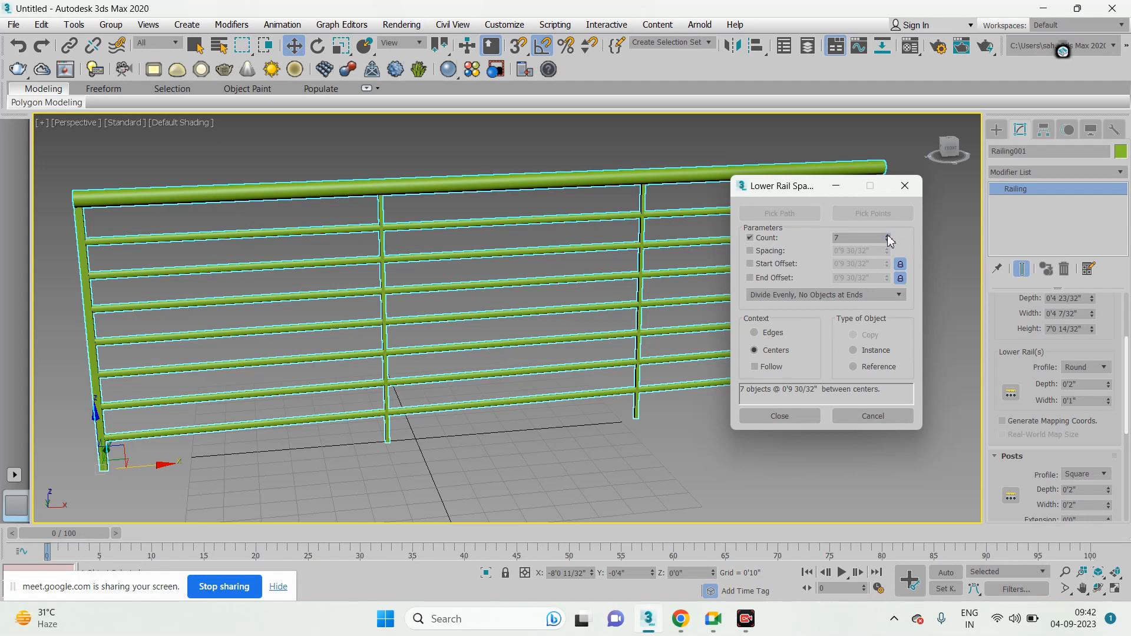
left_click(887, 241)
left_click(886, 241)
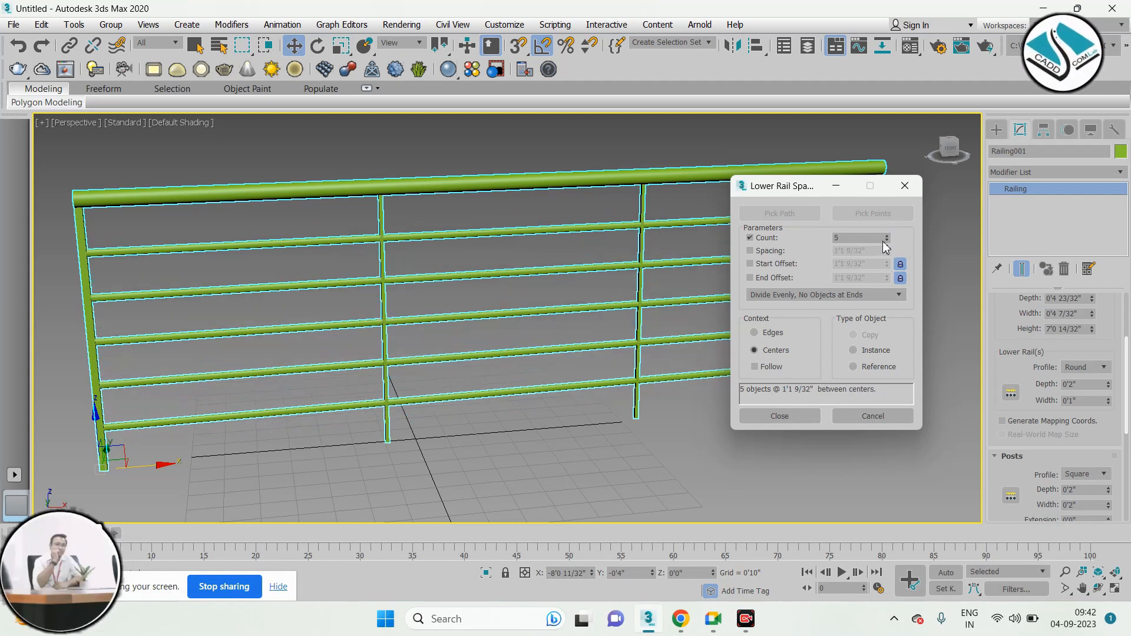
left_click(783, 418)
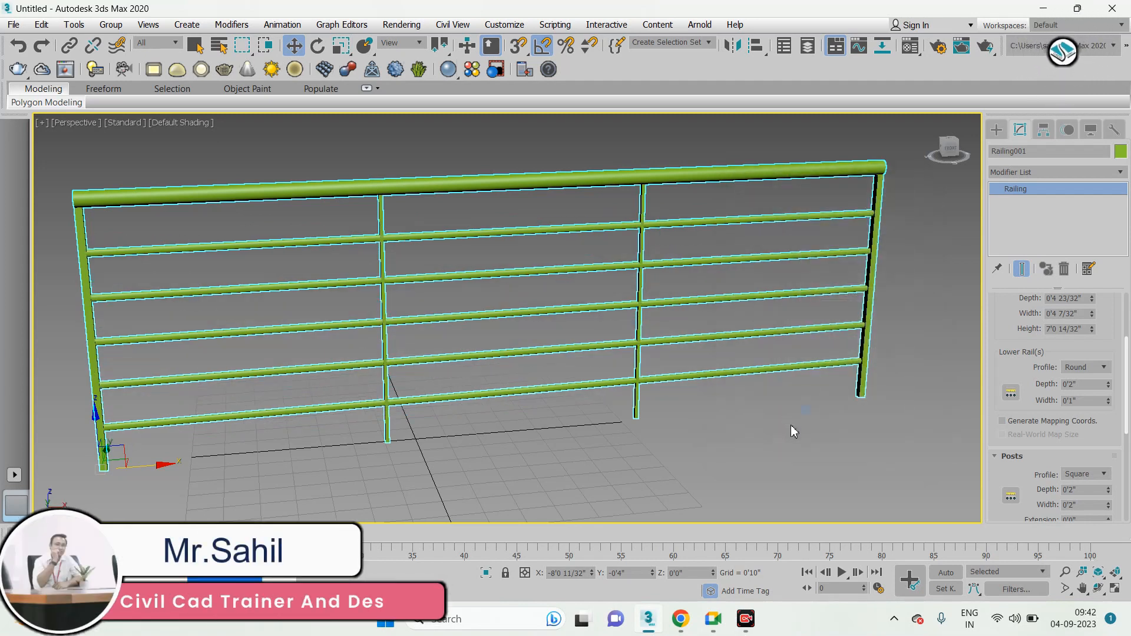
Give the railing's posts a Round profile and set the post count to 0 in the post spacing settings
left_click_drag(1006, 466, 1011, 370)
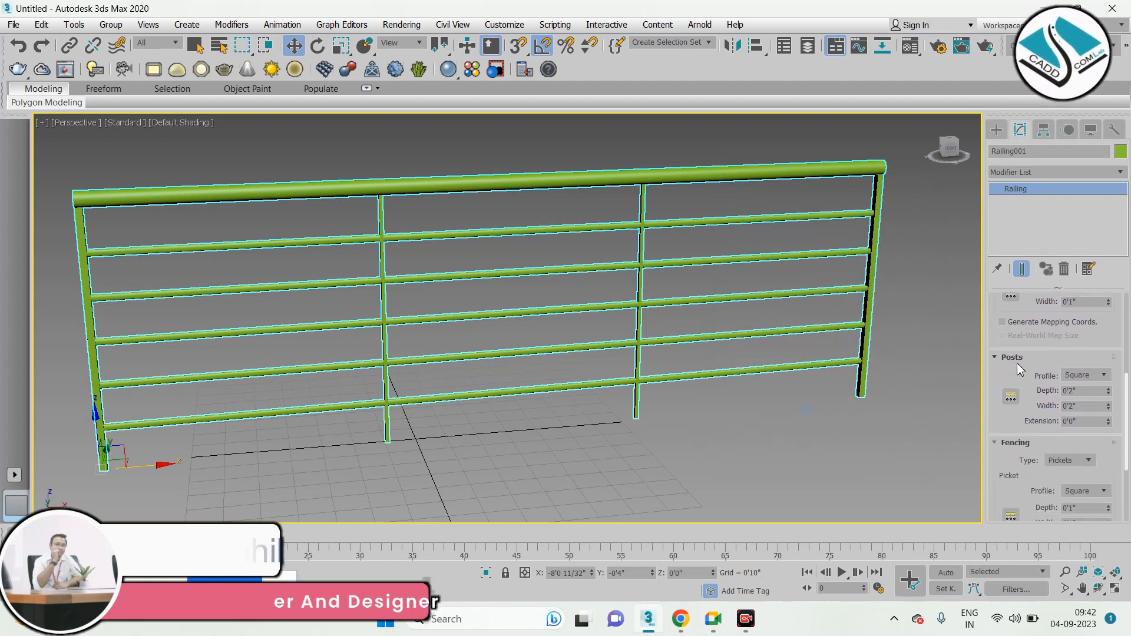
left_click(1087, 375)
left_click(1081, 408)
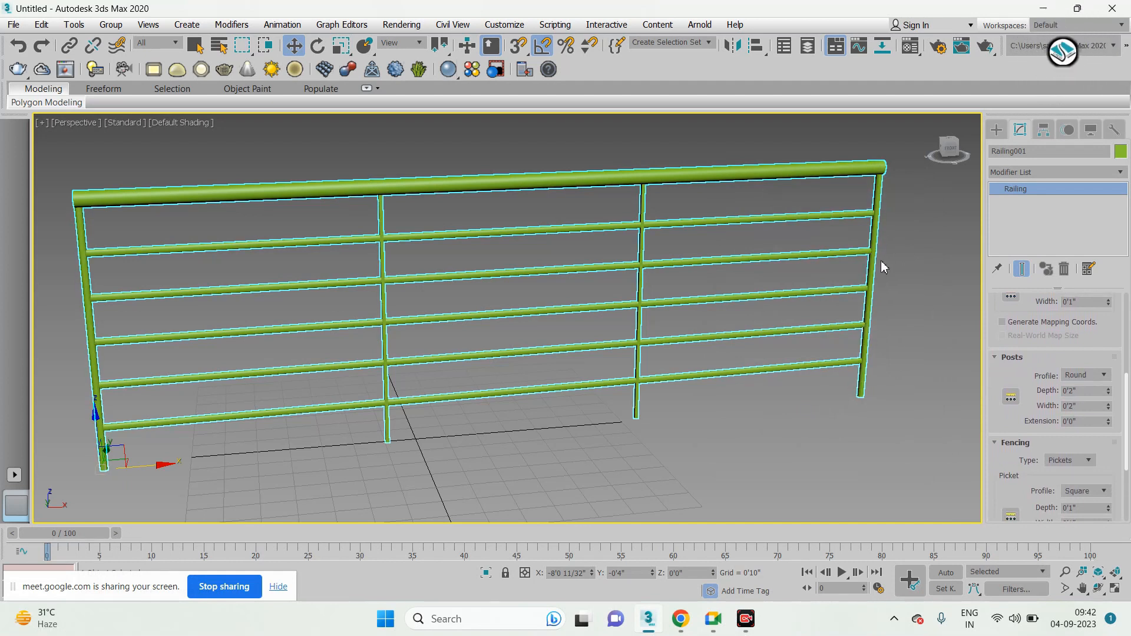
left_click(1011, 398)
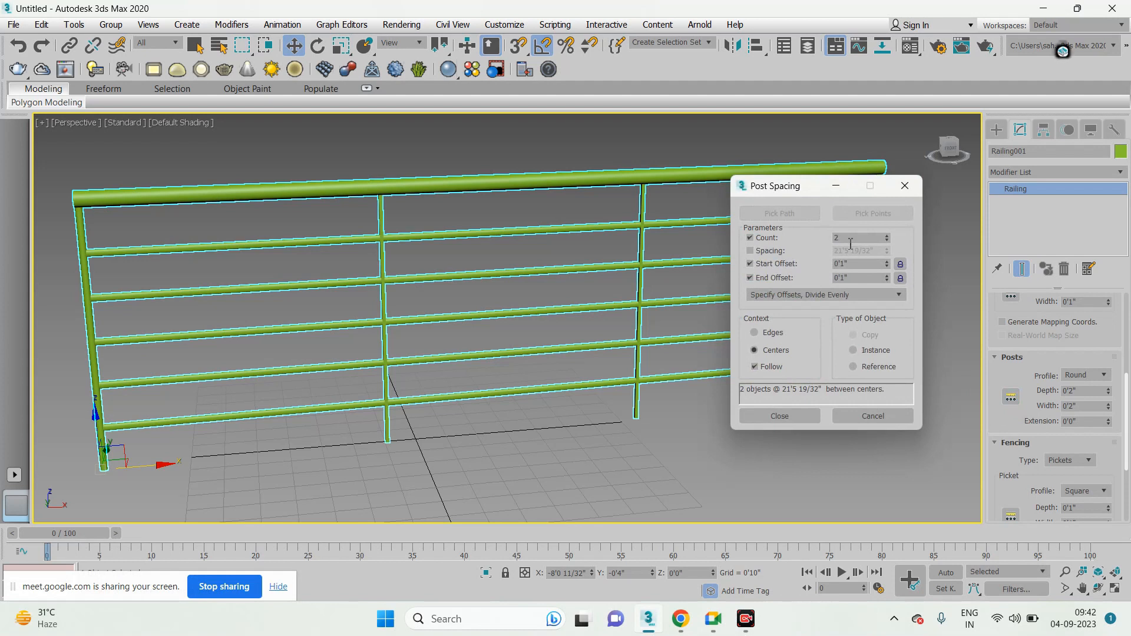
left_click(887, 241)
left_click(888, 241)
left_click_drag(801, 192, 817, 370)
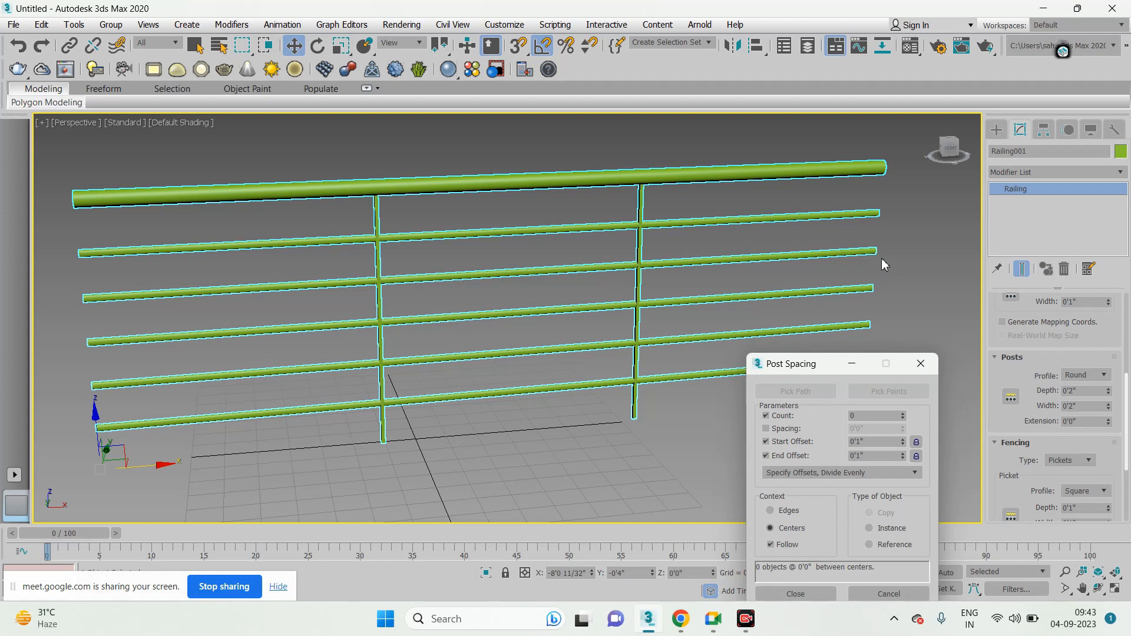
left_click_drag(794, 369, 859, 267)
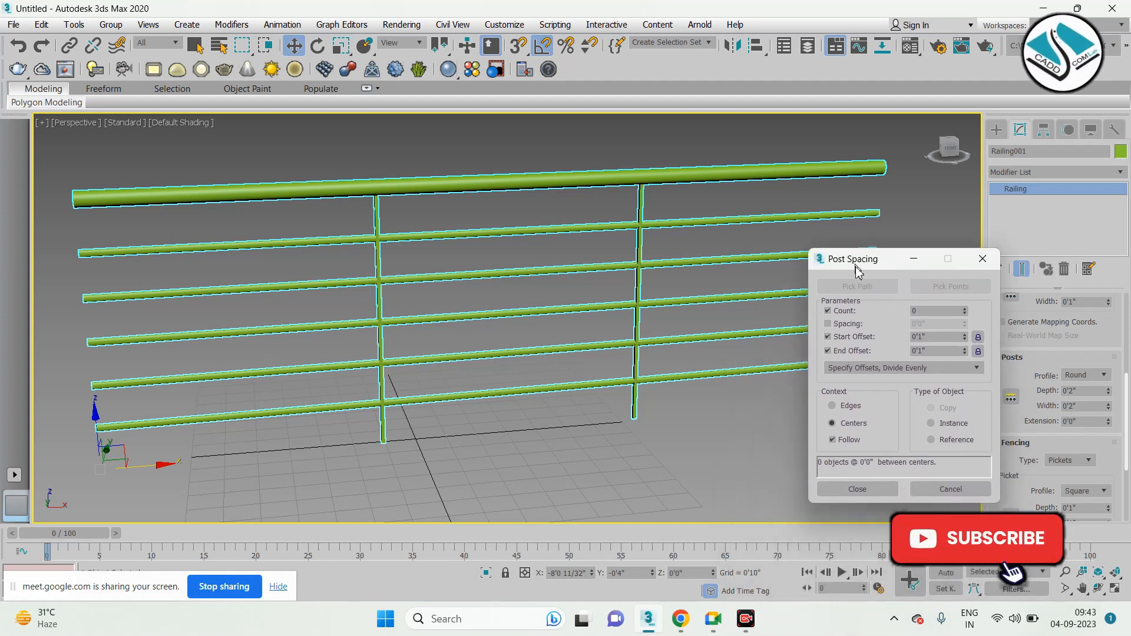
Try a post count of 4, and return the count to 0
left_click(965, 308)
left_click(965, 309)
left_click(965, 308)
left_click(965, 308)
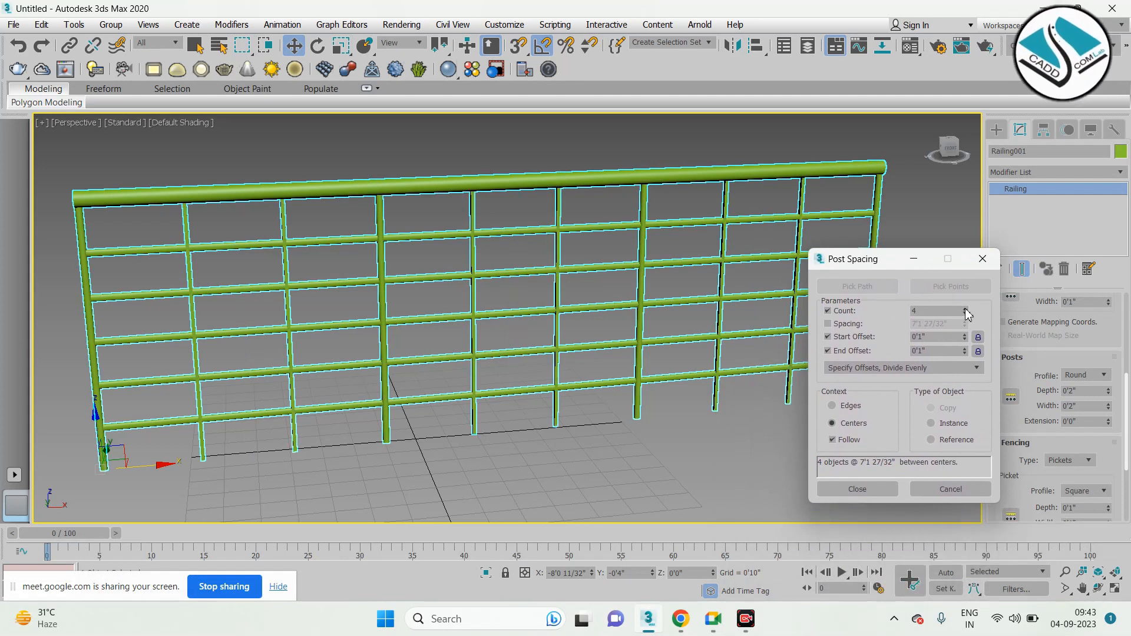
left_click(968, 315)
left_click(968, 315)
left_click(968, 315)
left_click(968, 315)
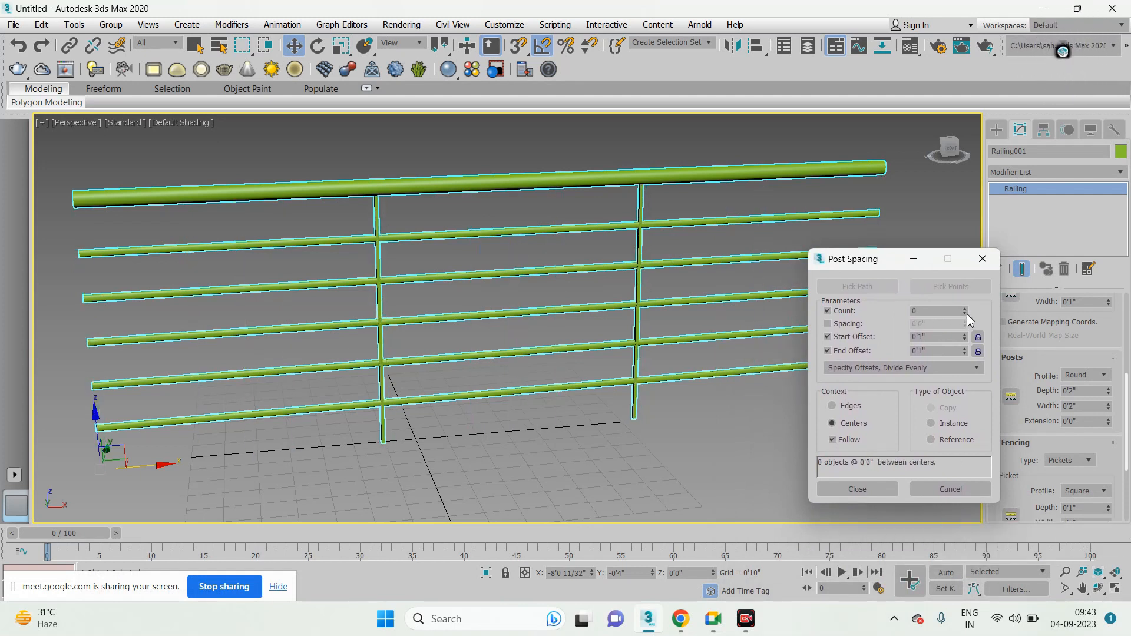
Leave the post spacing settings and set the railing's picket count to 0 in the picket spacing settings
left_click(838, 492)
left_click(788, 423)
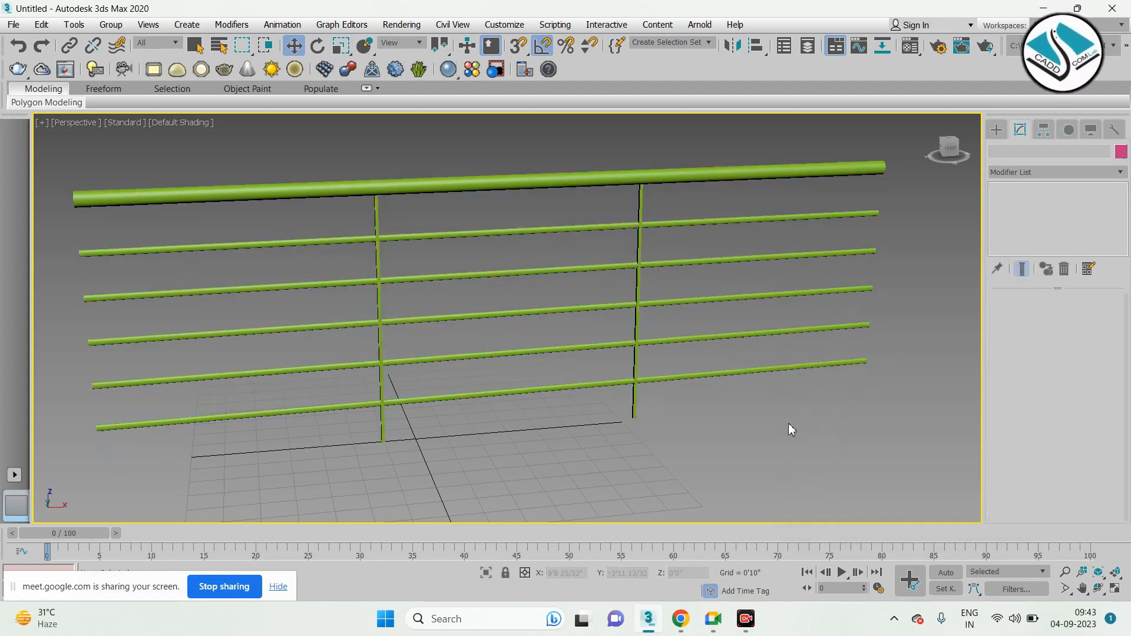
left_click(715, 375)
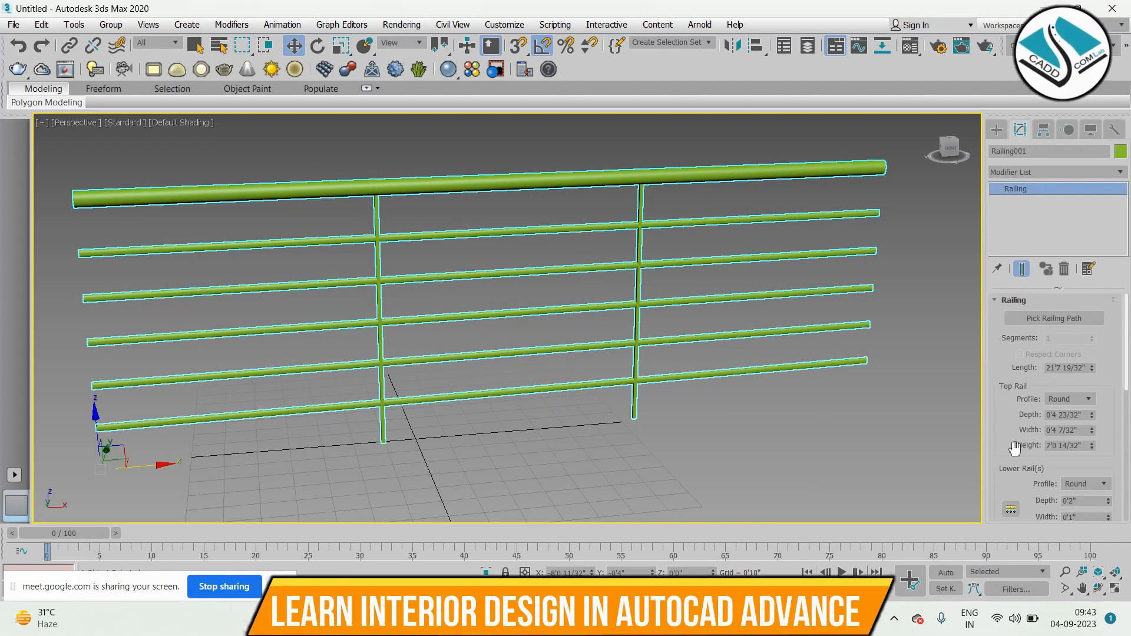
left_click_drag(1015, 448, 1015, 339)
scroll(1014, 339, "down", 5)
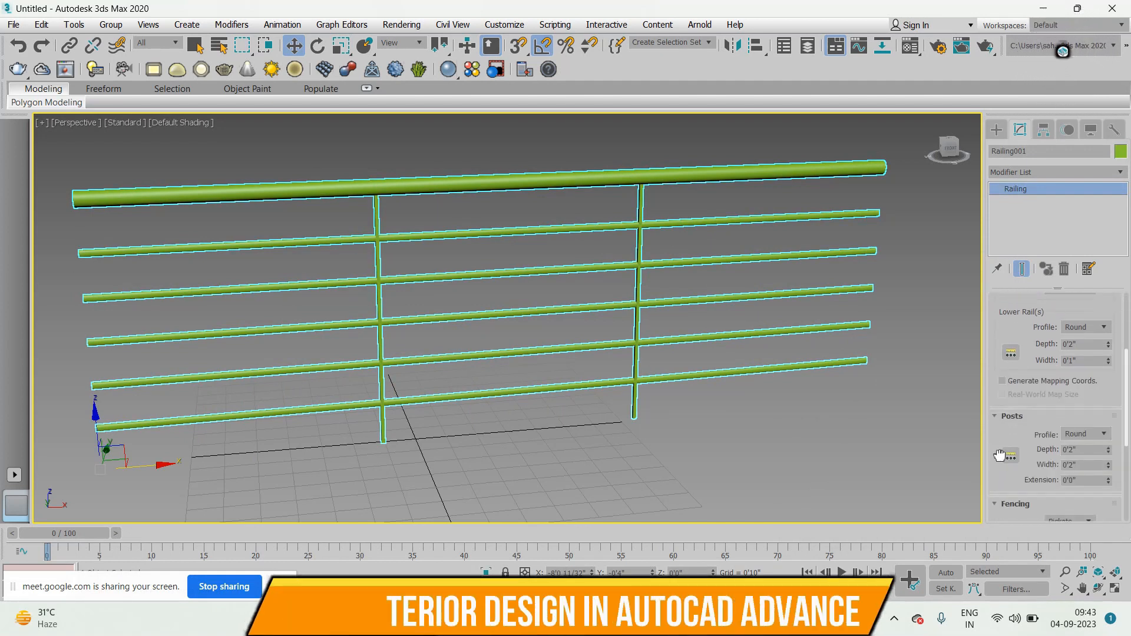
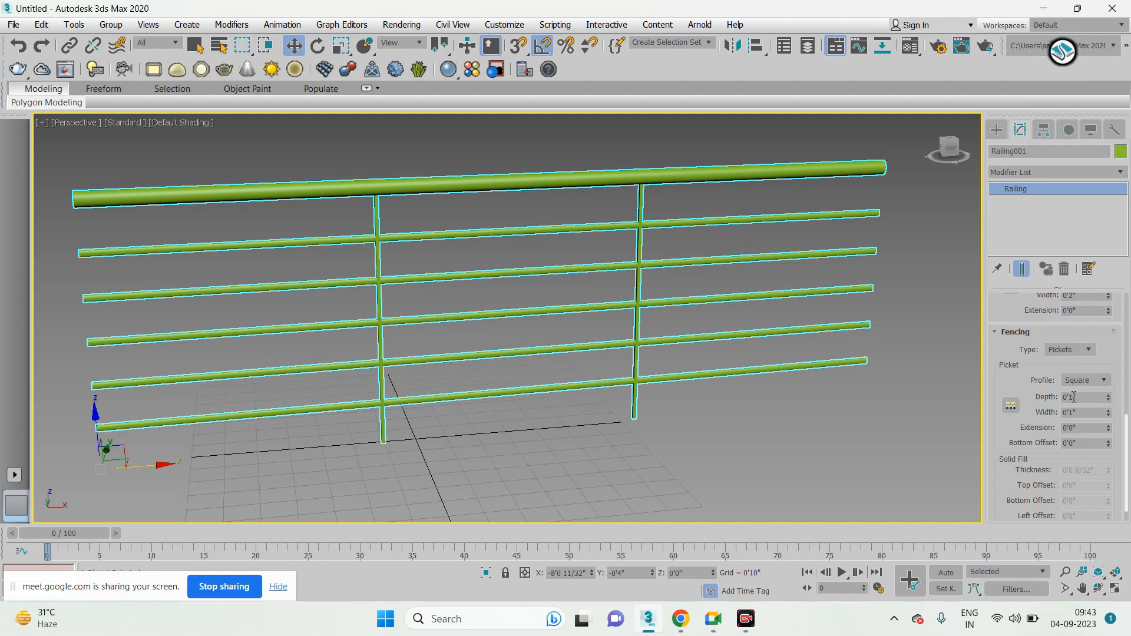
left_click(1011, 406)
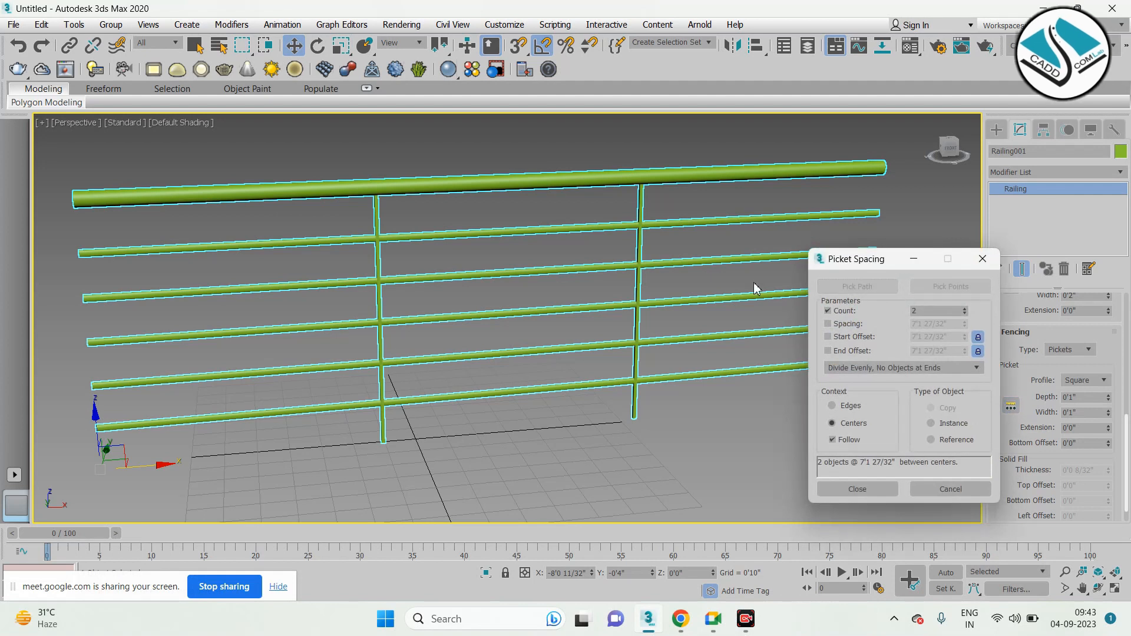
left_click(965, 314)
left_click(965, 314)
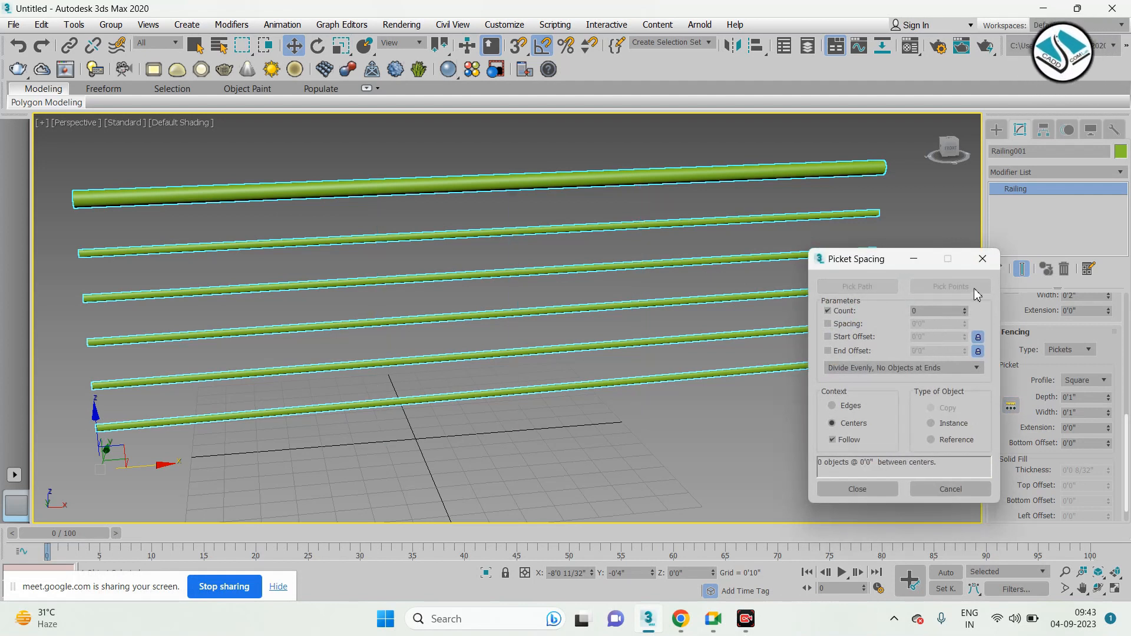
left_click(983, 264)
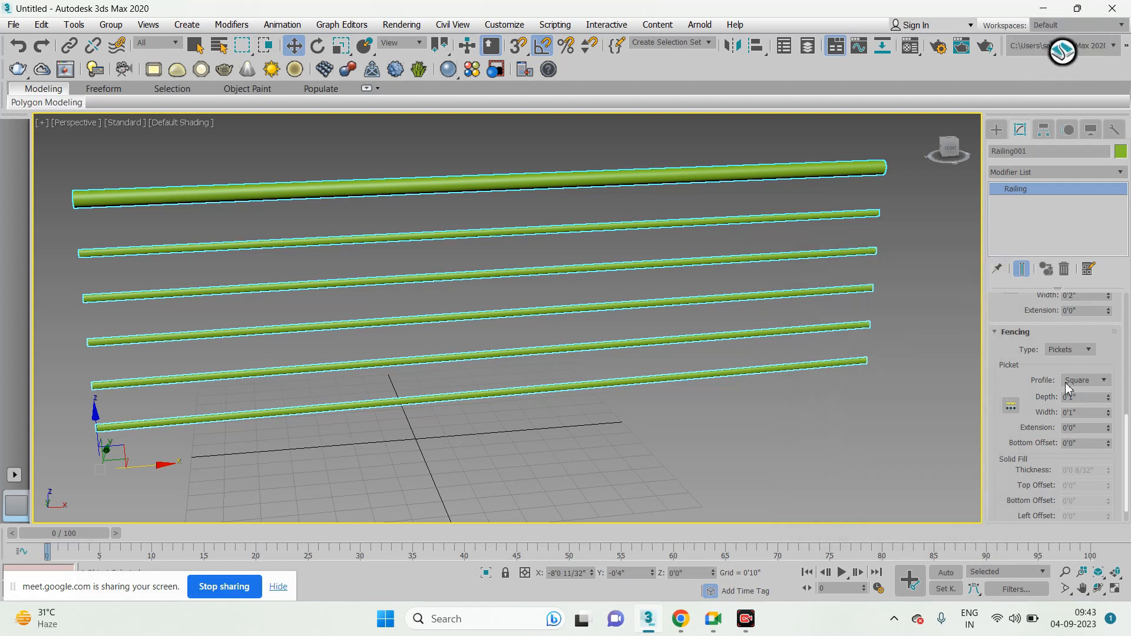
left_click(1011, 406)
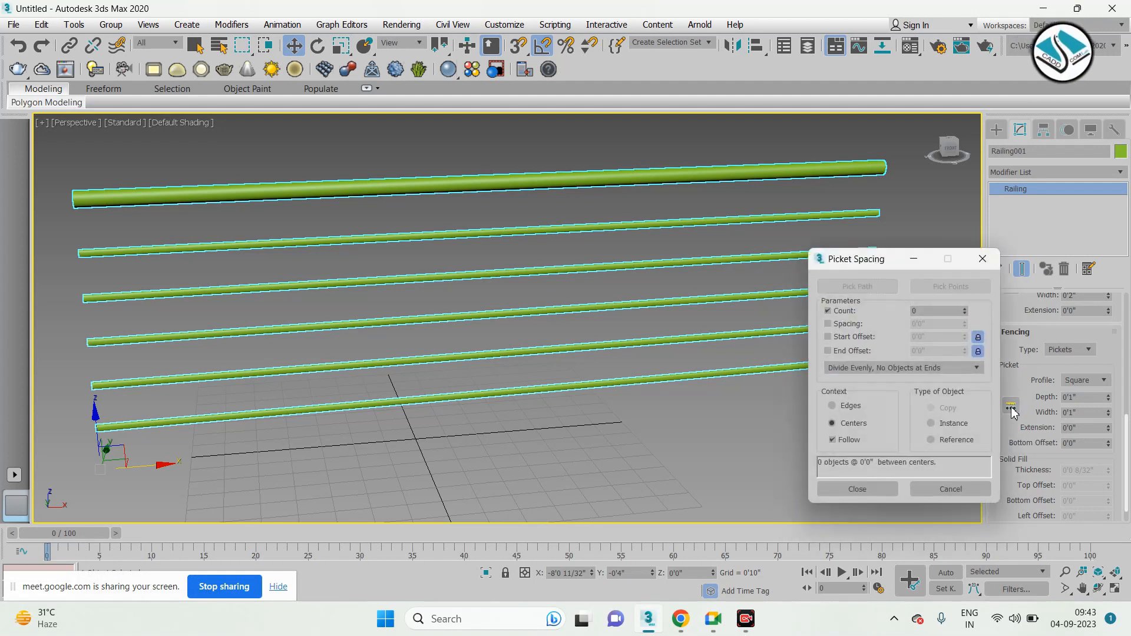
left_click(982, 259)
scroll(1054, 406, "up", 5)
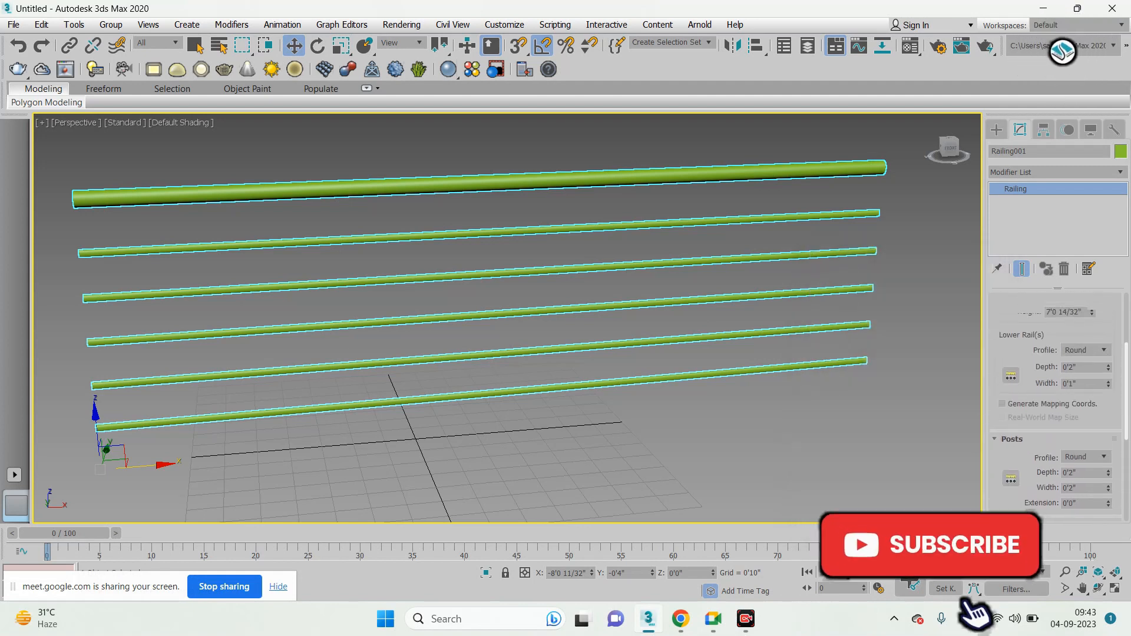
left_click_drag(1000, 360, 1002, 146)
Try picket counts of 1 and 2 in the railing's picket spacing settings, and return the count to 0
left_click(1009, 382)
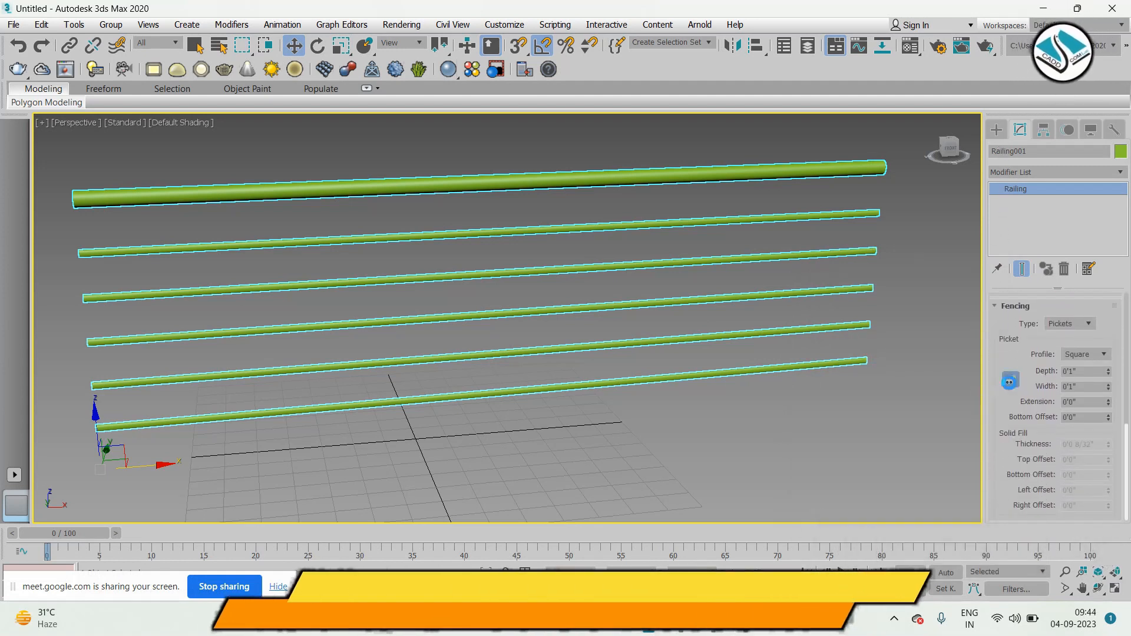
left_click(965, 308)
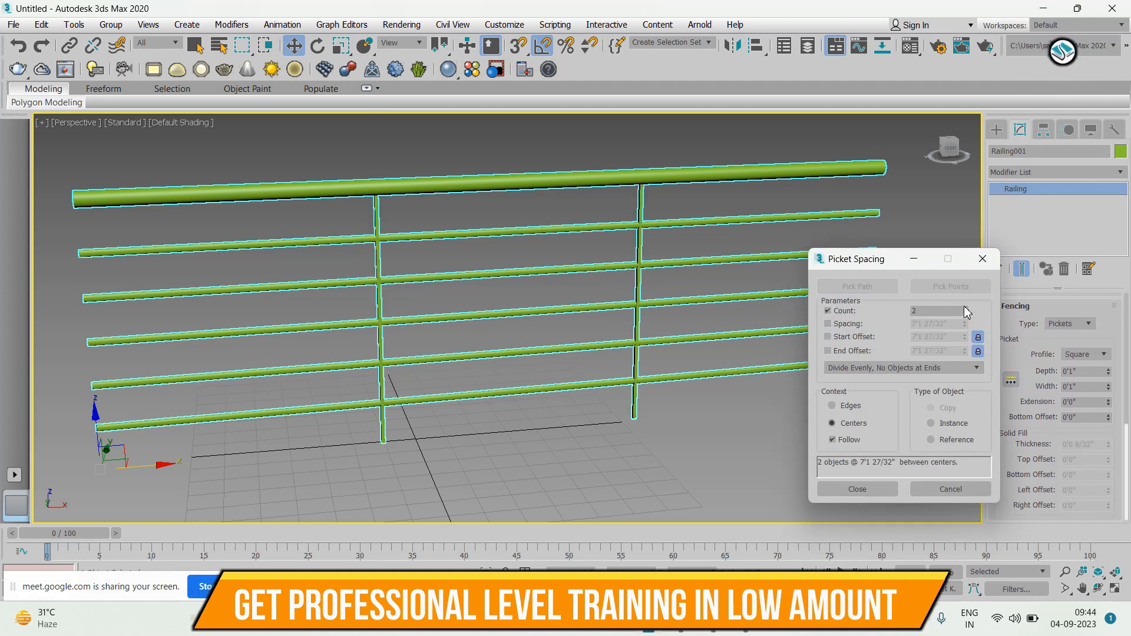
left_click(964, 313)
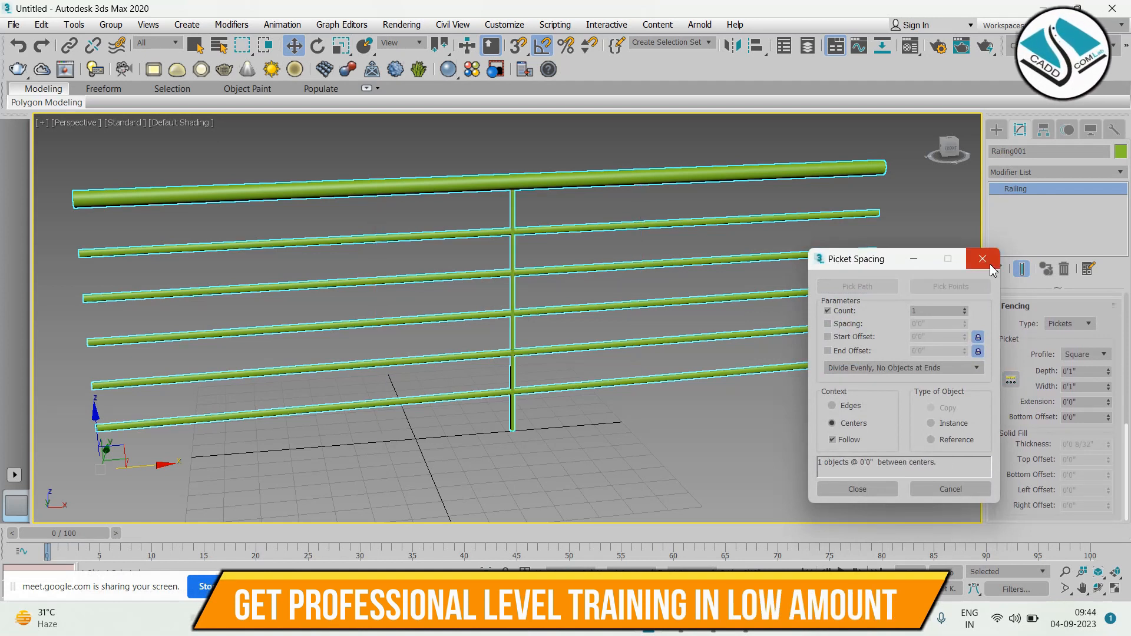
left_click(964, 309)
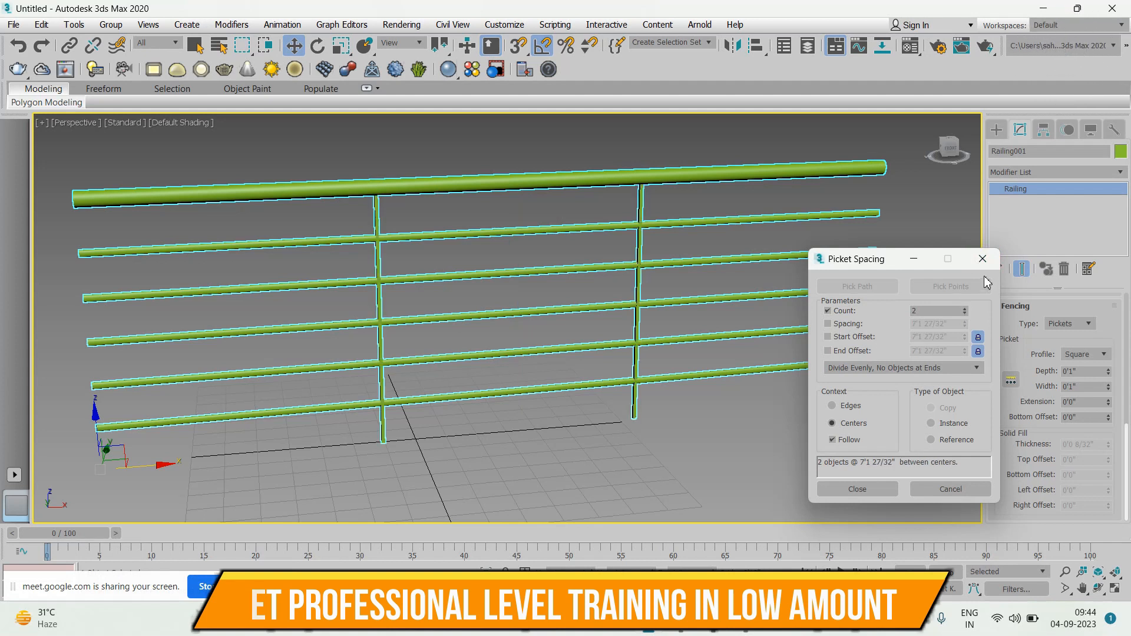
left_click(965, 313)
left_click(965, 314)
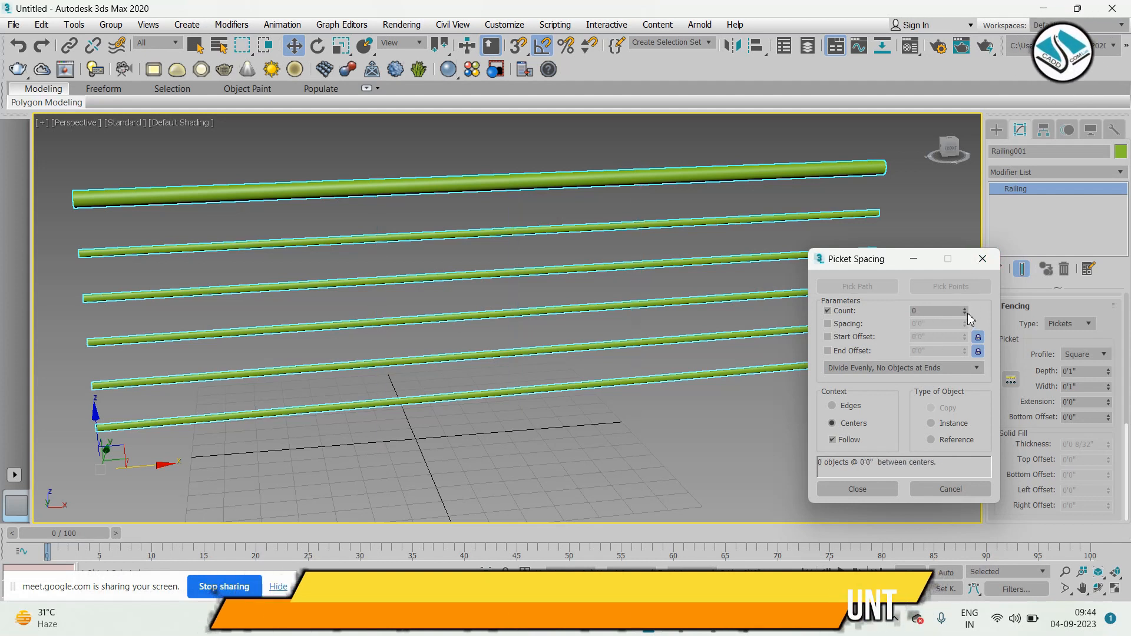
left_click(857, 489)
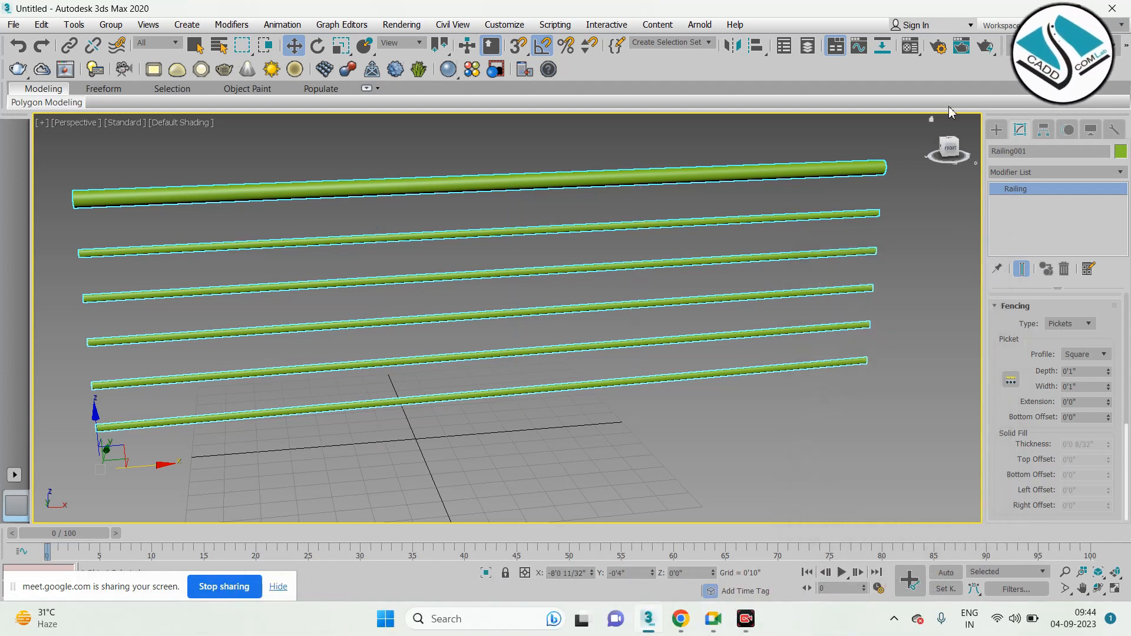
Change the railing's object color to black and orbit around it to check the look
left_click(996, 129)
left_click(911, 243)
left_click(770, 182)
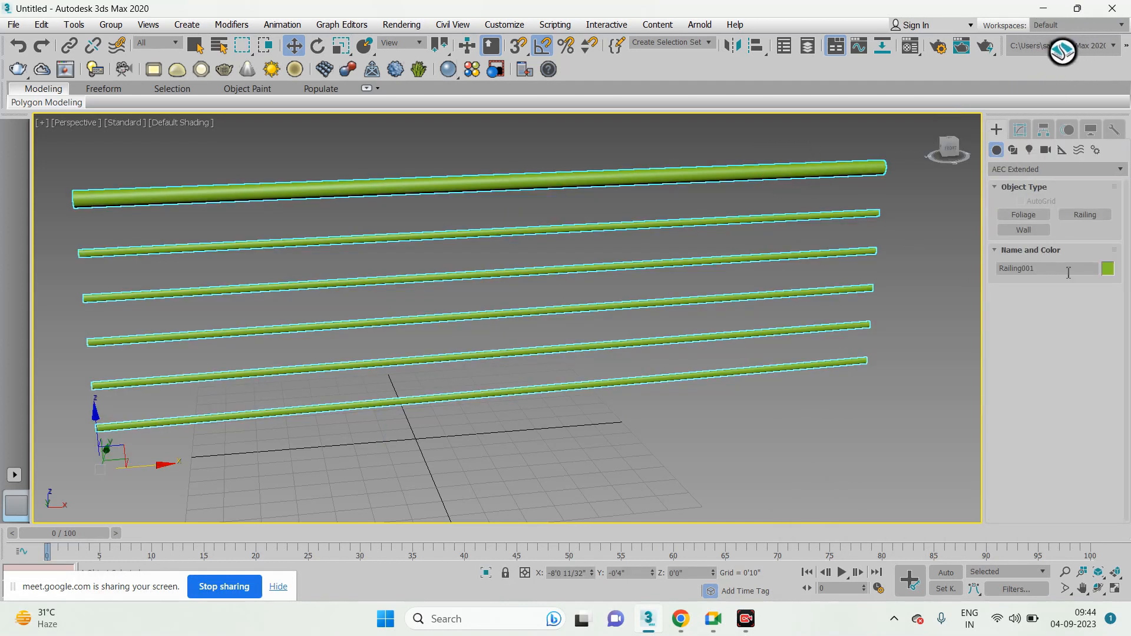
left_click(1107, 270)
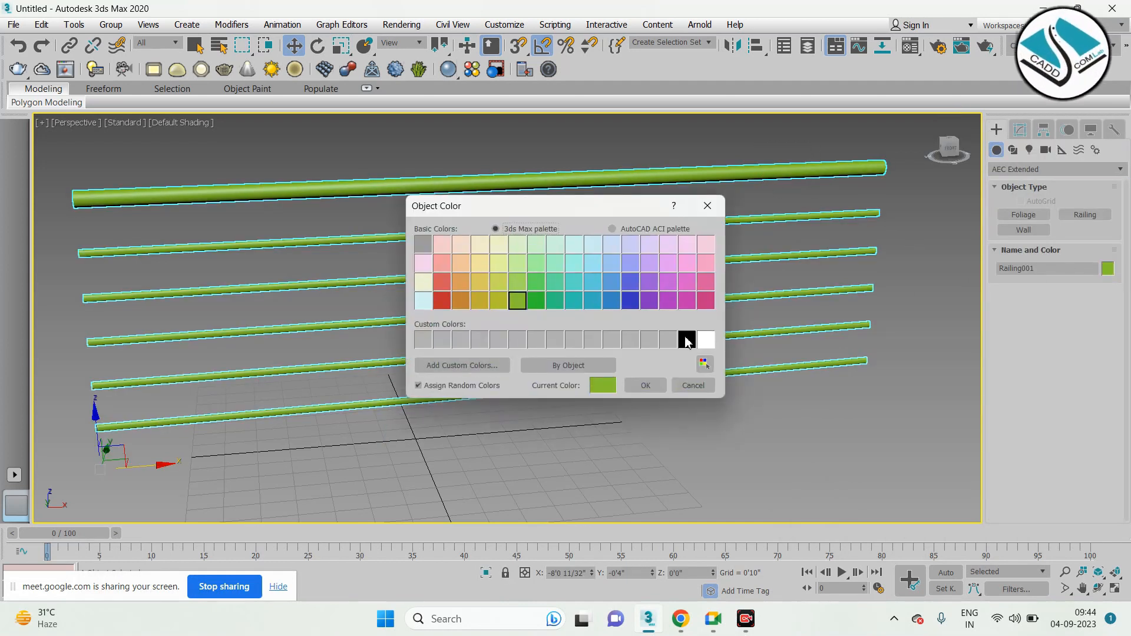
left_click(687, 339)
left_click(647, 384)
left_click(612, 368)
middle_click_drag(601, 344, 687, 380, "alt")
left_click(665, 313)
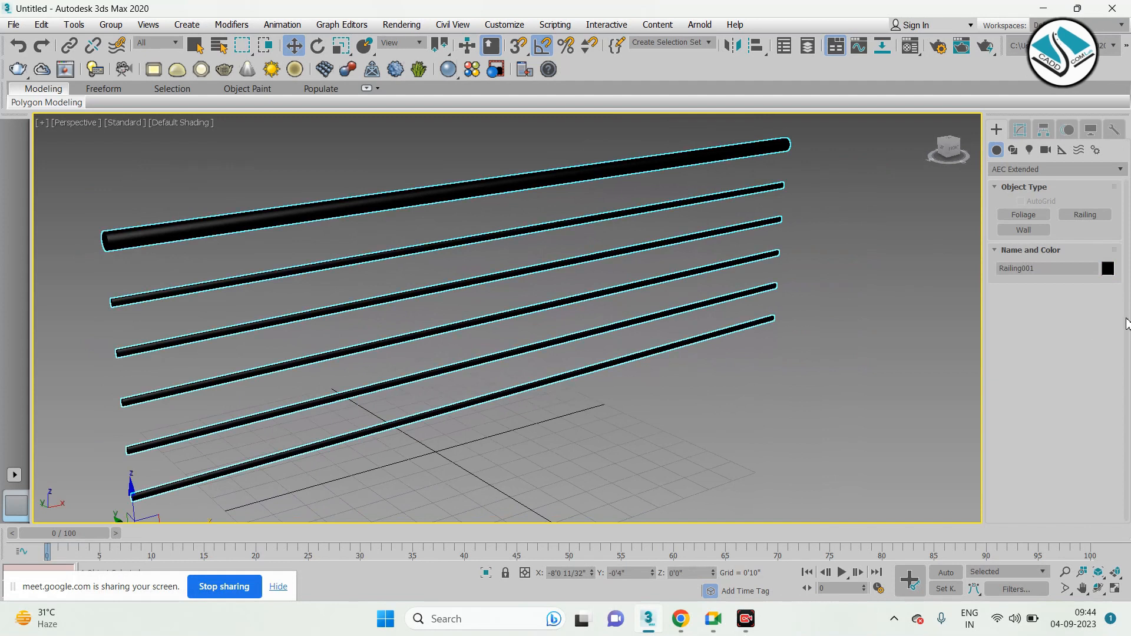
Recolor the railing with the light golden yellow from the basic palette and view it from several sides
left_click(1109, 270)
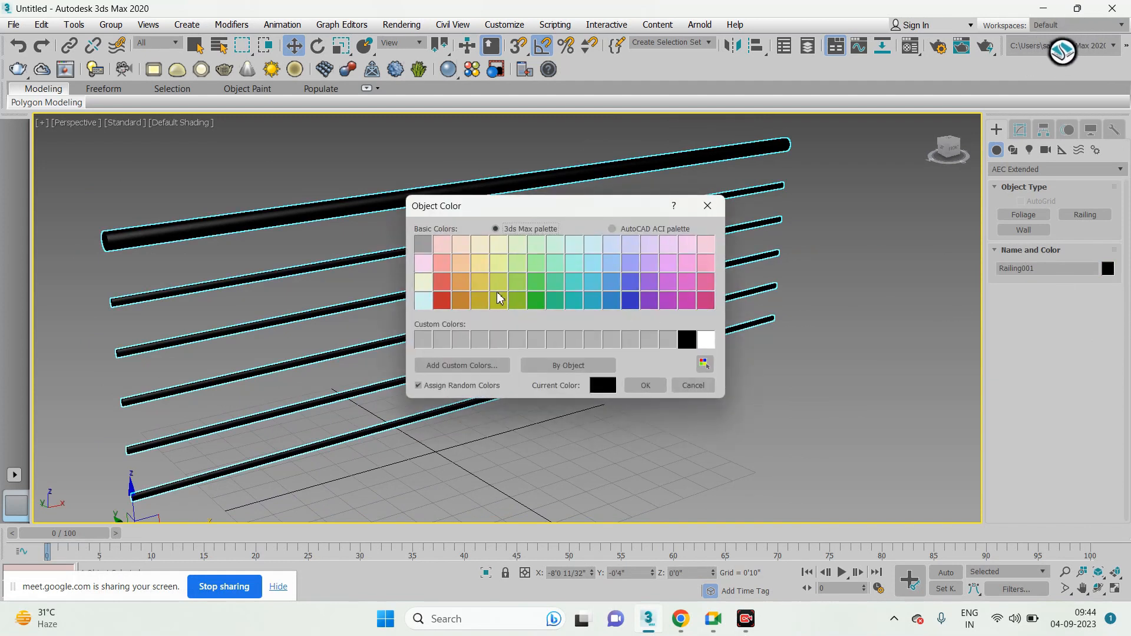
left_click(482, 304)
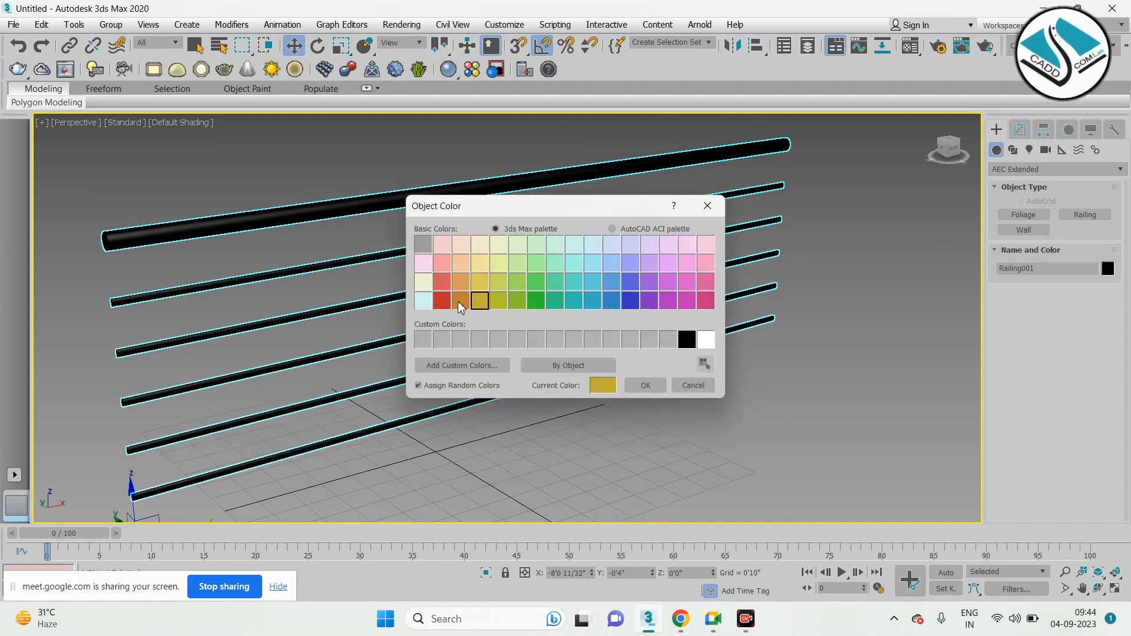
left_click(479, 281)
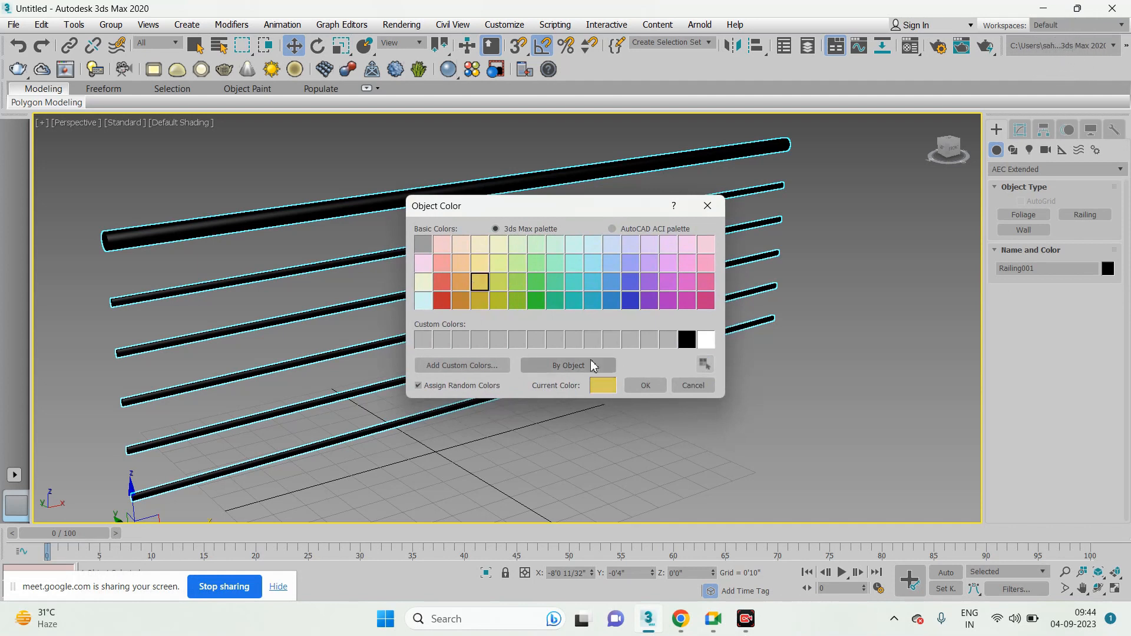
left_click(645, 385)
left_click(838, 399)
middle_click_drag(838, 398, 718, 384, "alt")
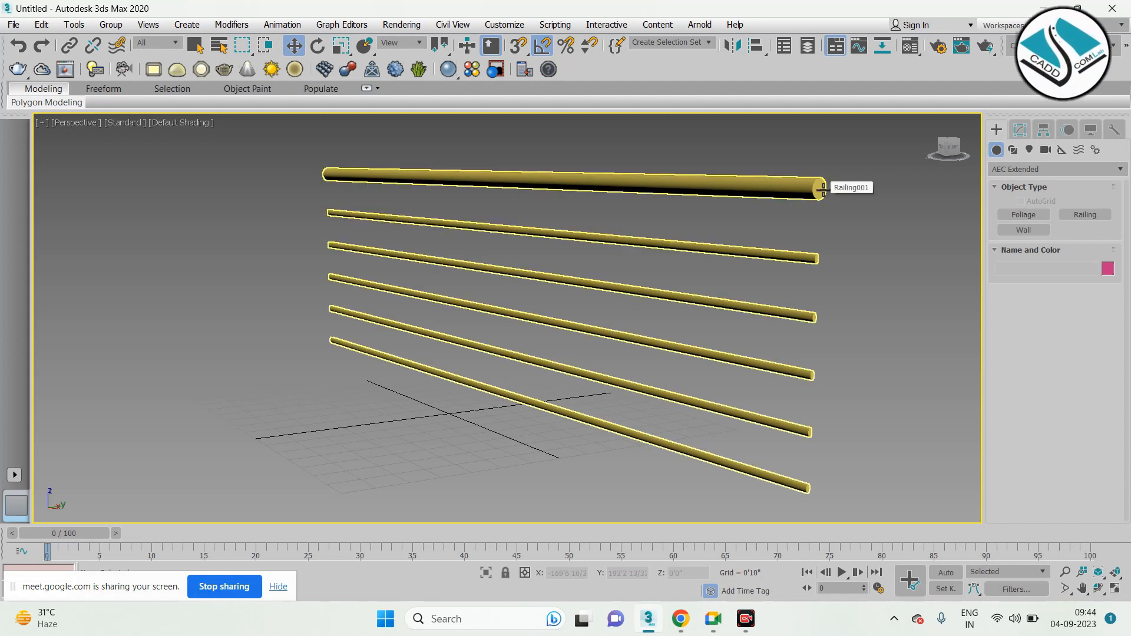
middle_click_drag(732, 241, 734, 307, "alt")
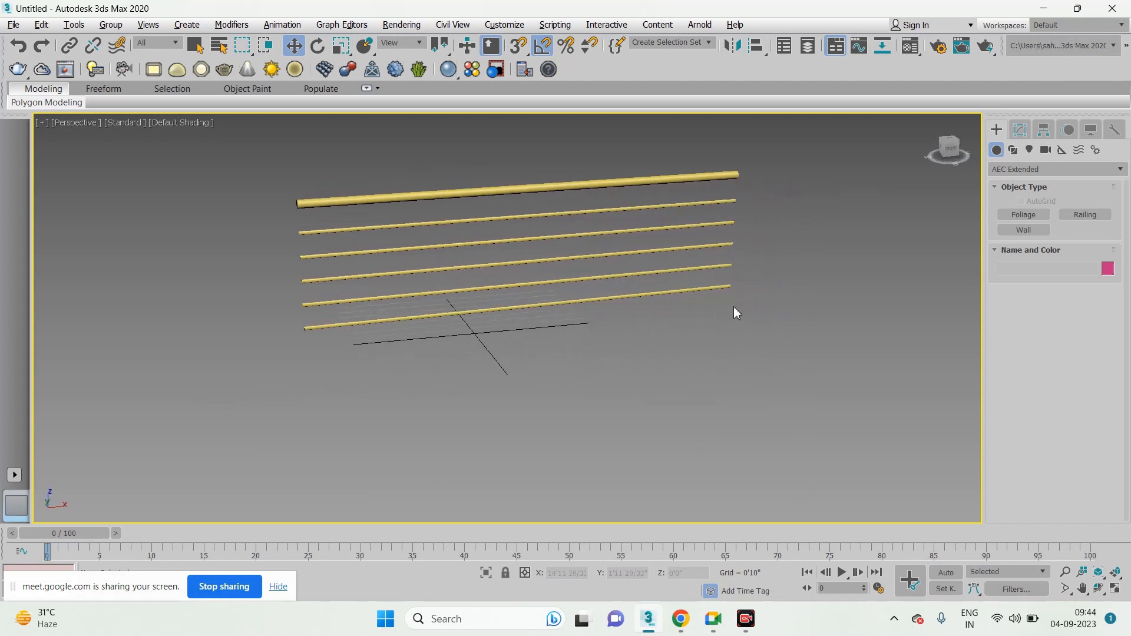
Delete the whole railing from the scene
left_click(554, 230)
key("Delete")
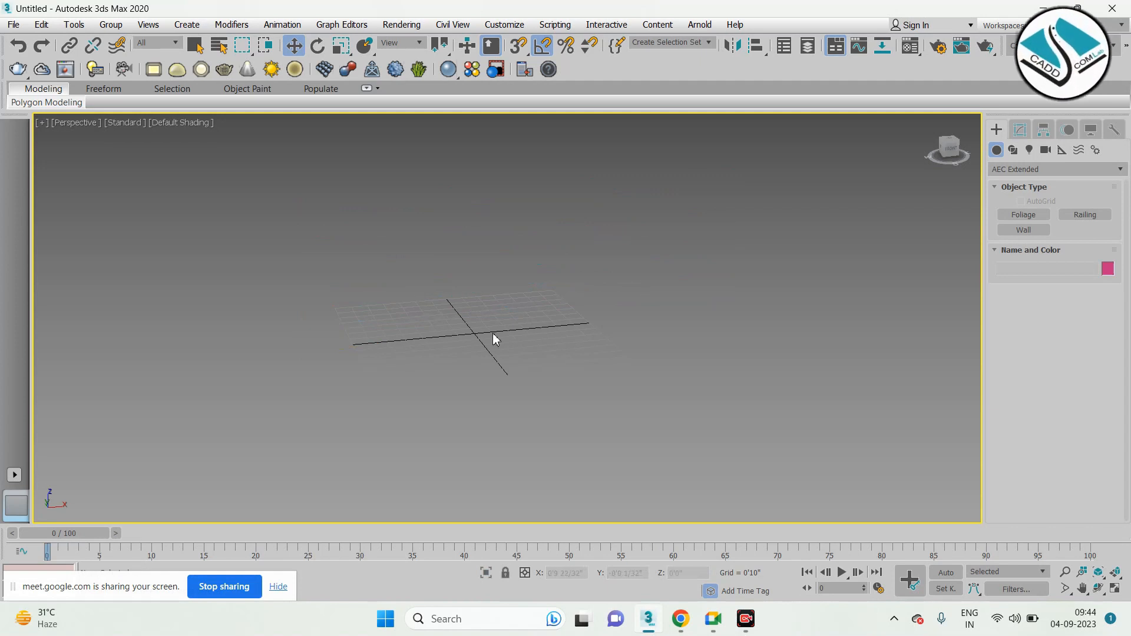
middle_click_drag(492, 333, 516, 311, "alt")
scroll(502, 313, "up", 3)
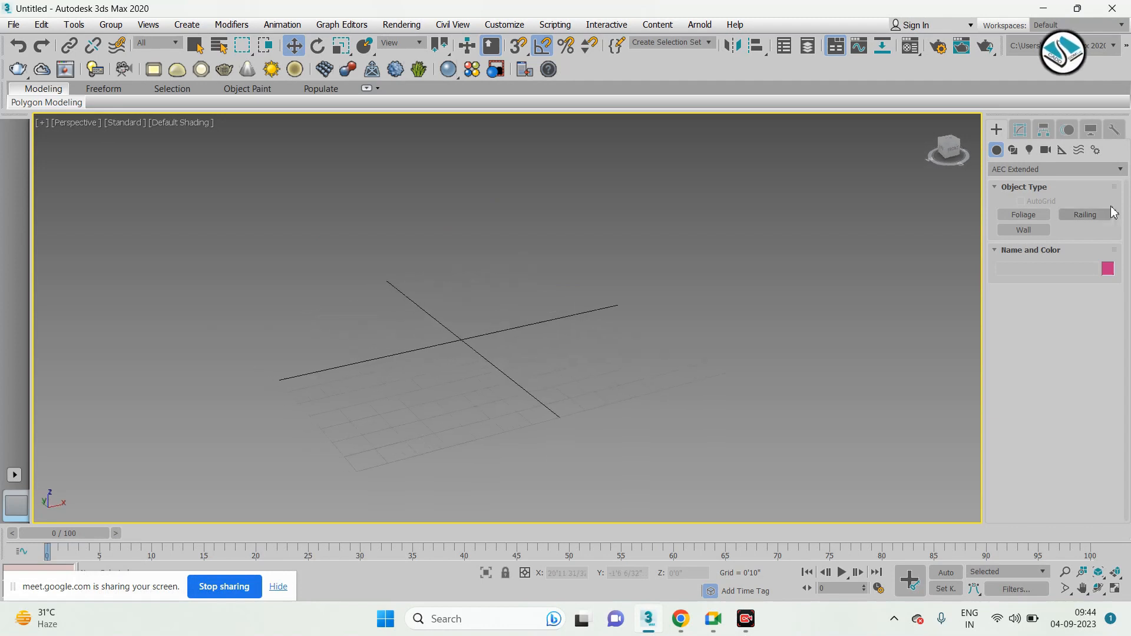
Create a standard primitive cylinder at the origin of the Left view, radius about 0'6 25/32" and height about 8'1", and return to the Perspective view
left_click(1036, 168)
left_click(1007, 287)
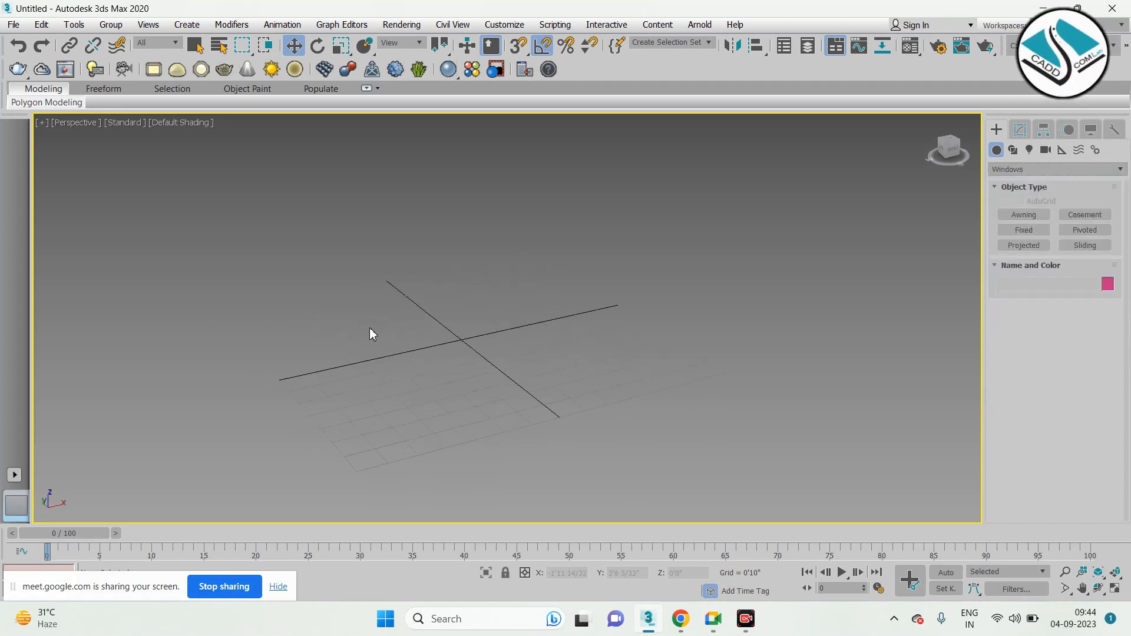
key("l")
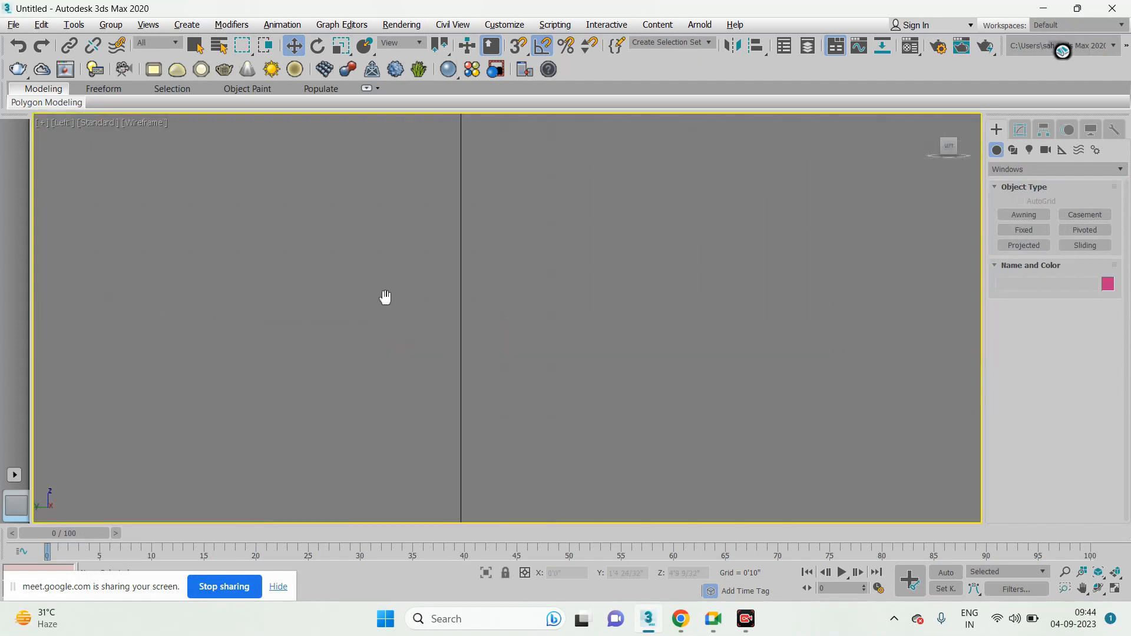
left_click(1036, 169)
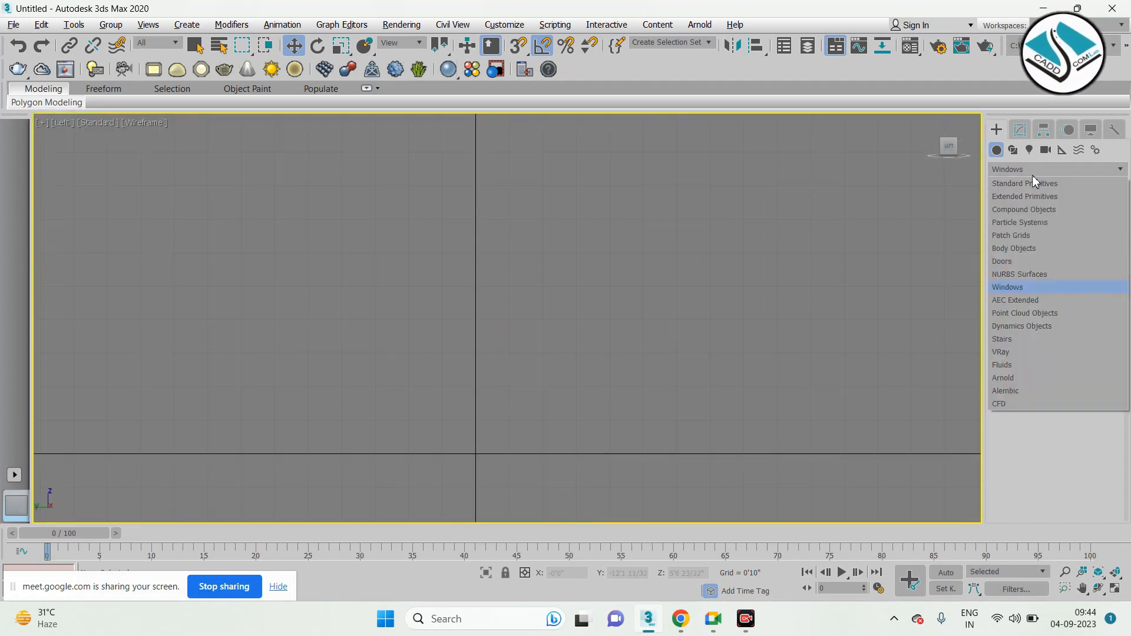
left_click(1030, 185)
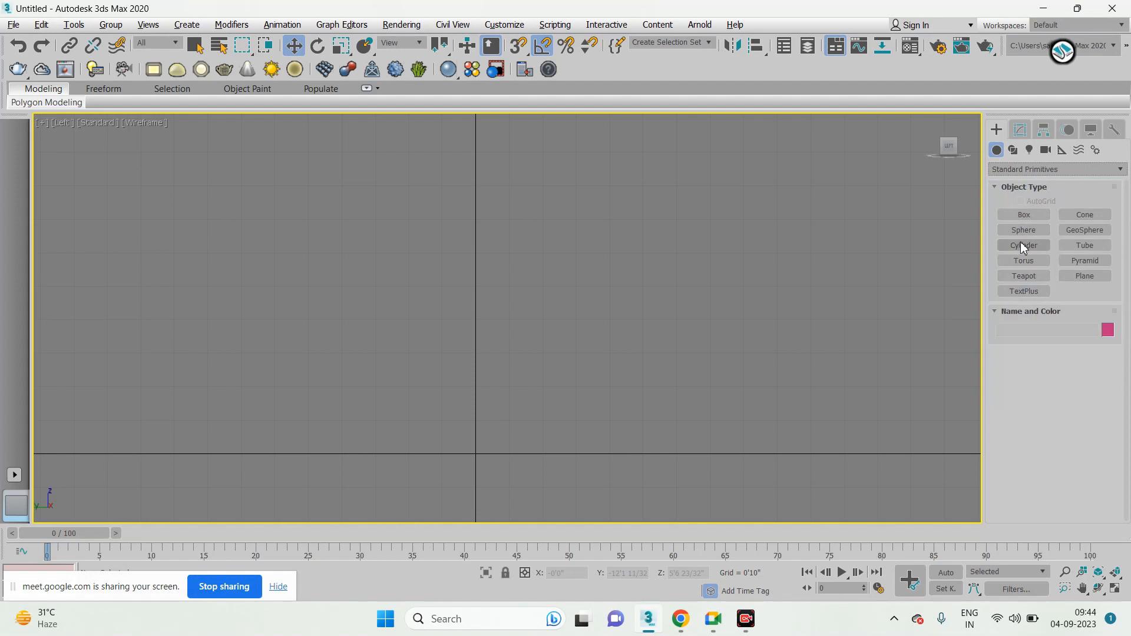
left_click(1023, 245)
scroll(631, 301, "down", 3)
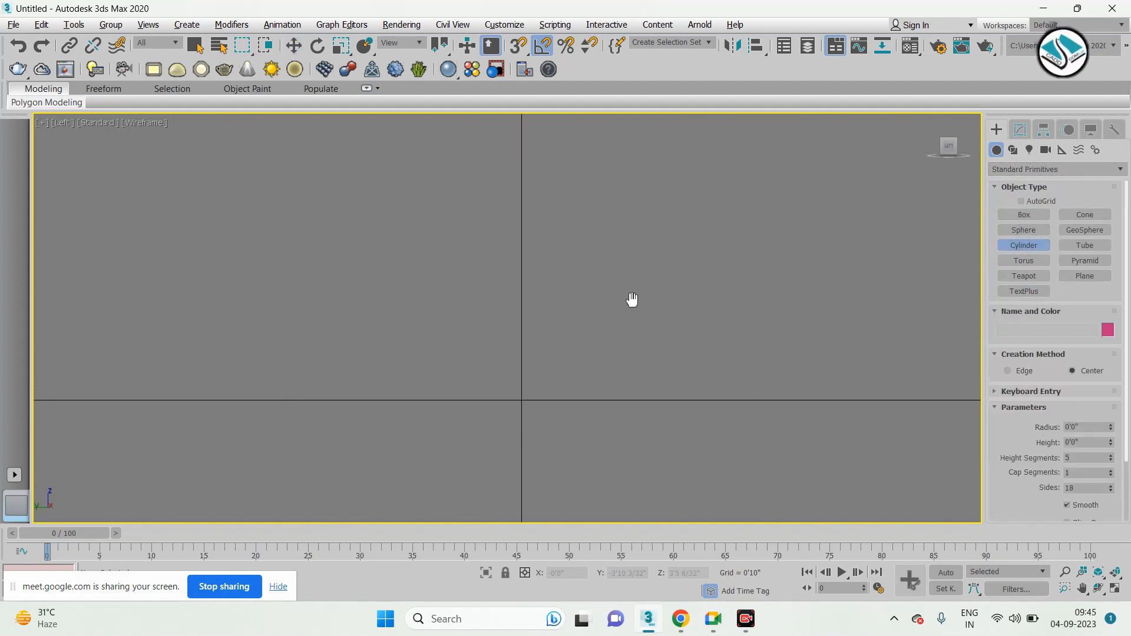
left_click_drag(519, 389, 535, 390)
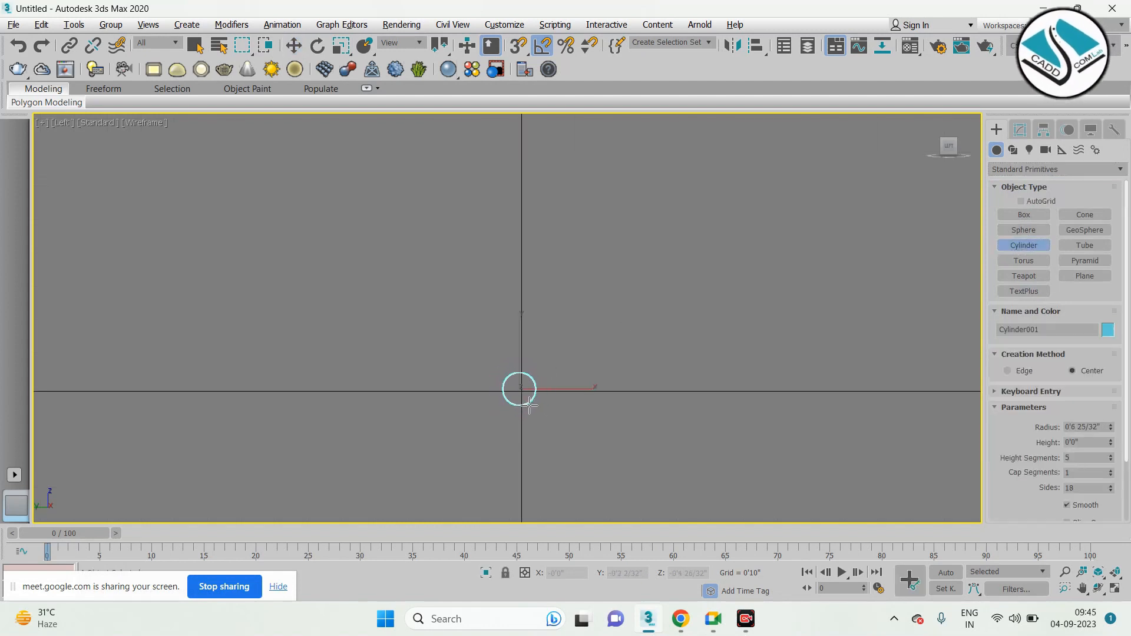
left_click(412, 174)
right_click(412, 174)
key("alt+w")
right_click(624, 429)
key("alt+w")
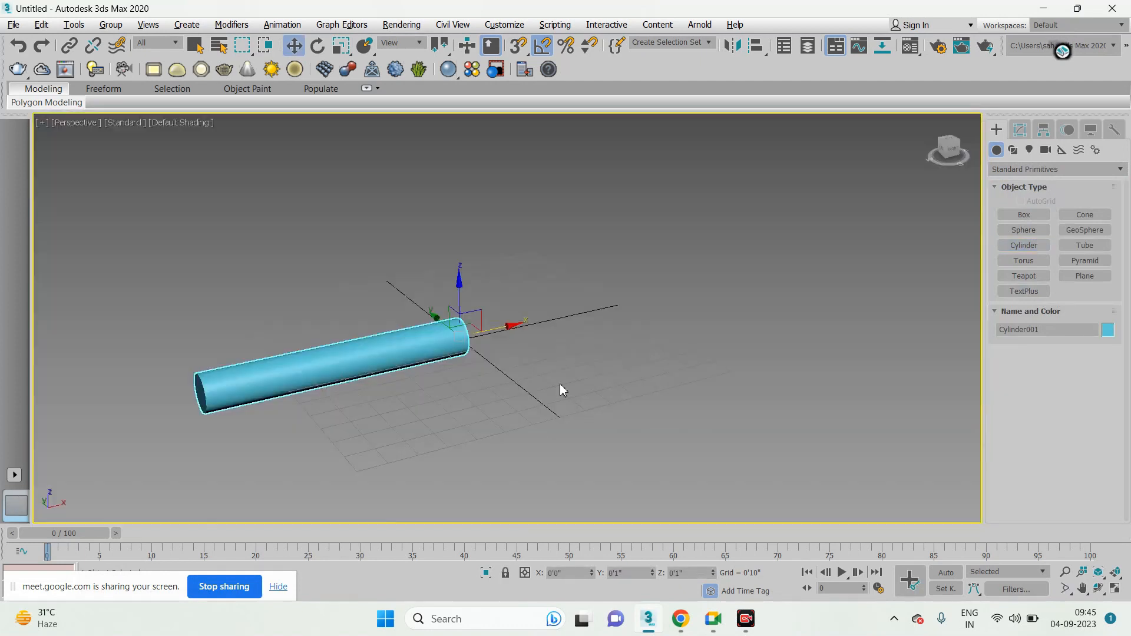
Lengthen the cylinder to a height of about 38'11 19/32"
middle_click_drag(561, 389, 595, 335)
scroll(596, 342, "down", 2)
left_click(1020, 130)
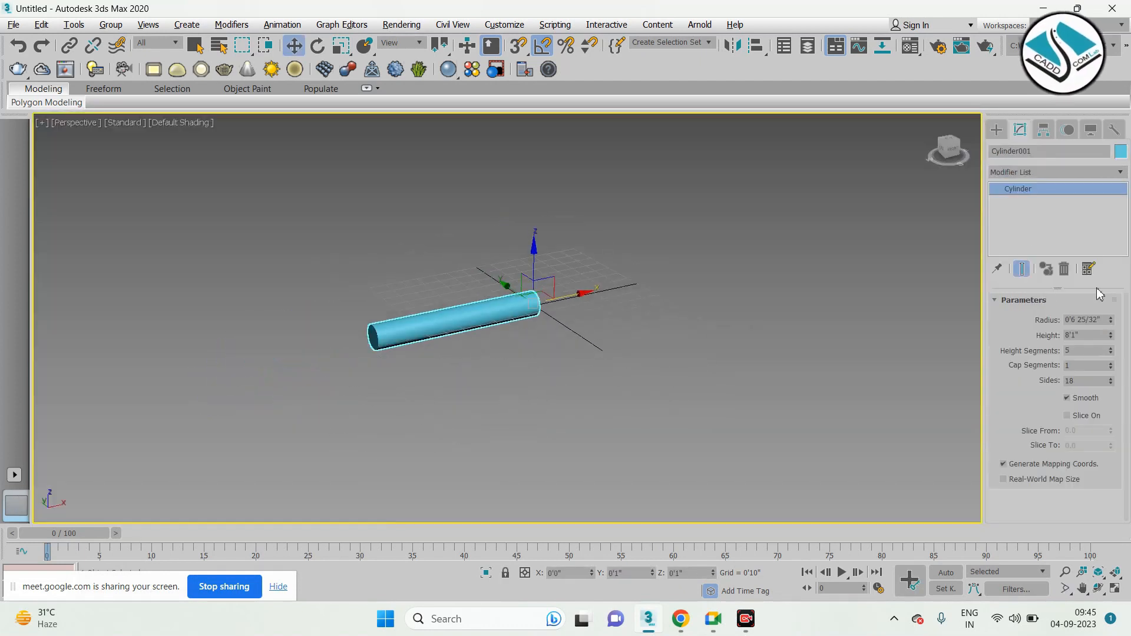
left_click_drag(1111, 334, 77, 100)
Clone the long cylinder straight down to Z about -2'7 20/32" as a single instance
scroll(623, 179, "down", 3)
middle_click_drag(403, 235, 512, 218)
left_click_drag(662, 221, 701, 224, "shift")
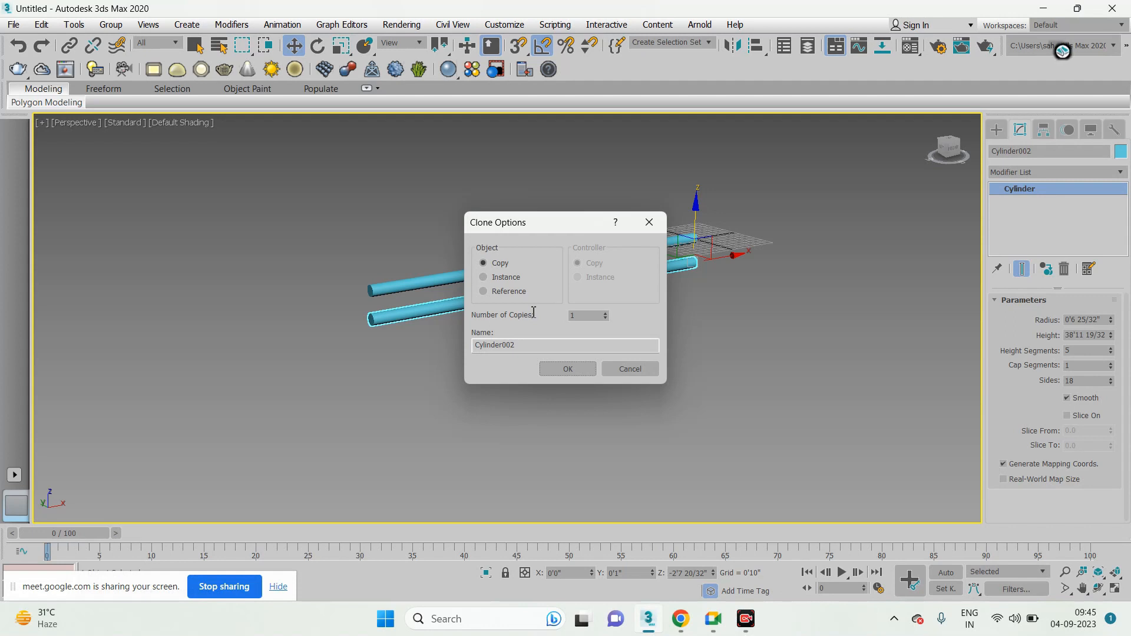
left_click_drag(506, 225, 680, 210)
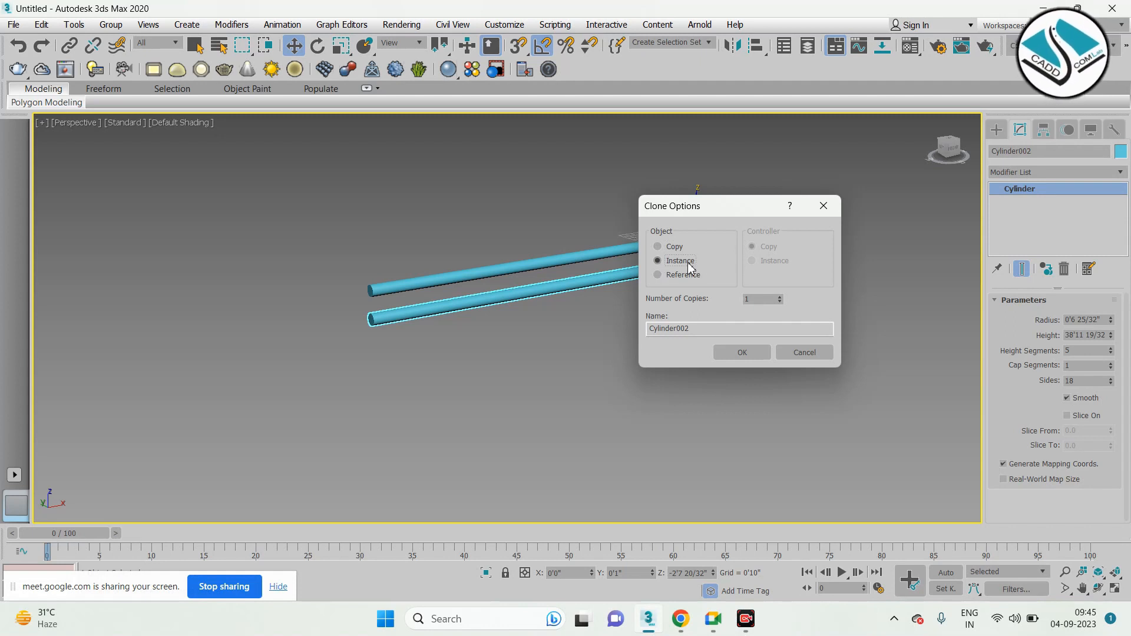
left_click(739, 356)
Reduce the radius of the upper cylinder to about 0'5 9/32"
left_click(540, 305)
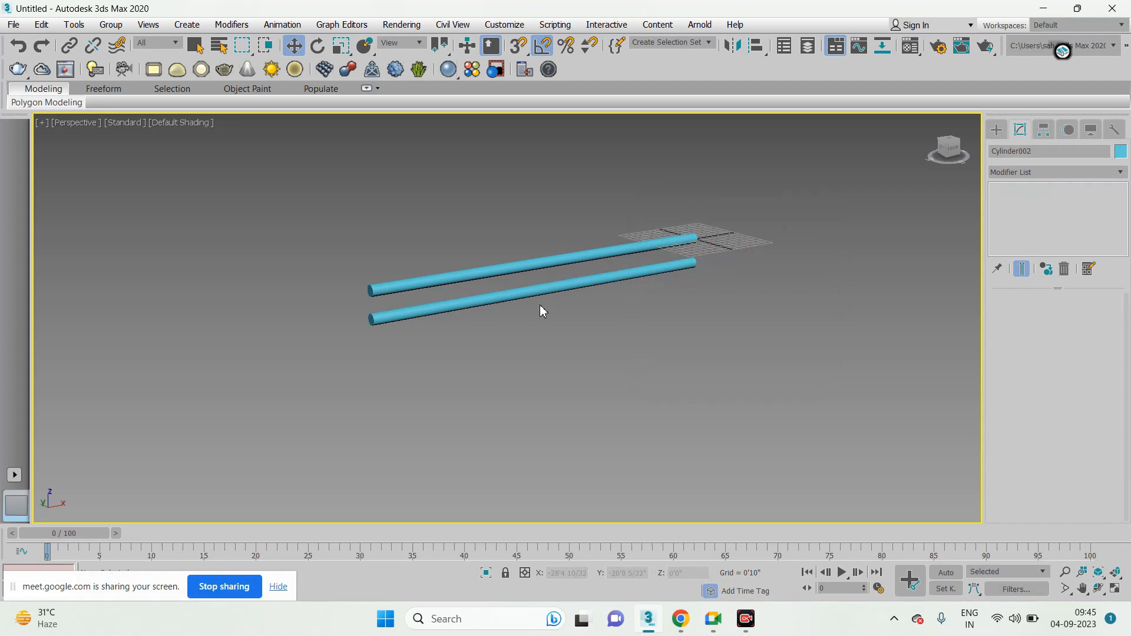
scroll(392, 280, "up", 3)
left_click(417, 291)
scroll(417, 290, "down", 1)
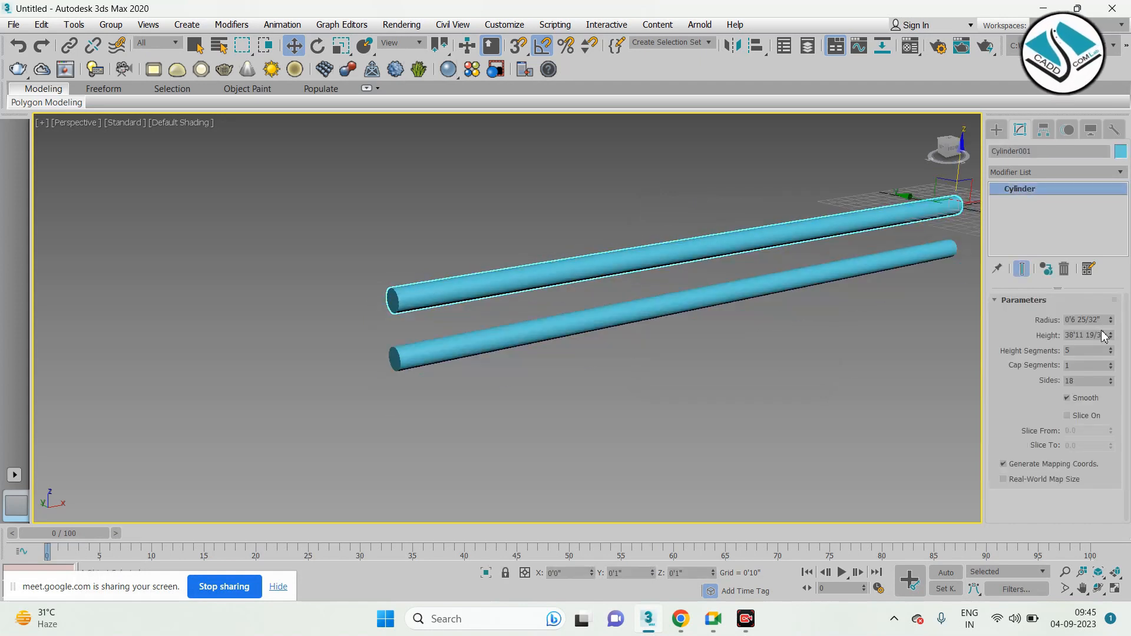
mouse_move(1113, 320)
left_mouse_down()
mouse_move(1111, 372)
mouse_move(1112, 333)
left_mouse_up()
Delete the lower cylinder instance
middle_click_drag(802, 258, 818, 279)
left_click(814, 274)
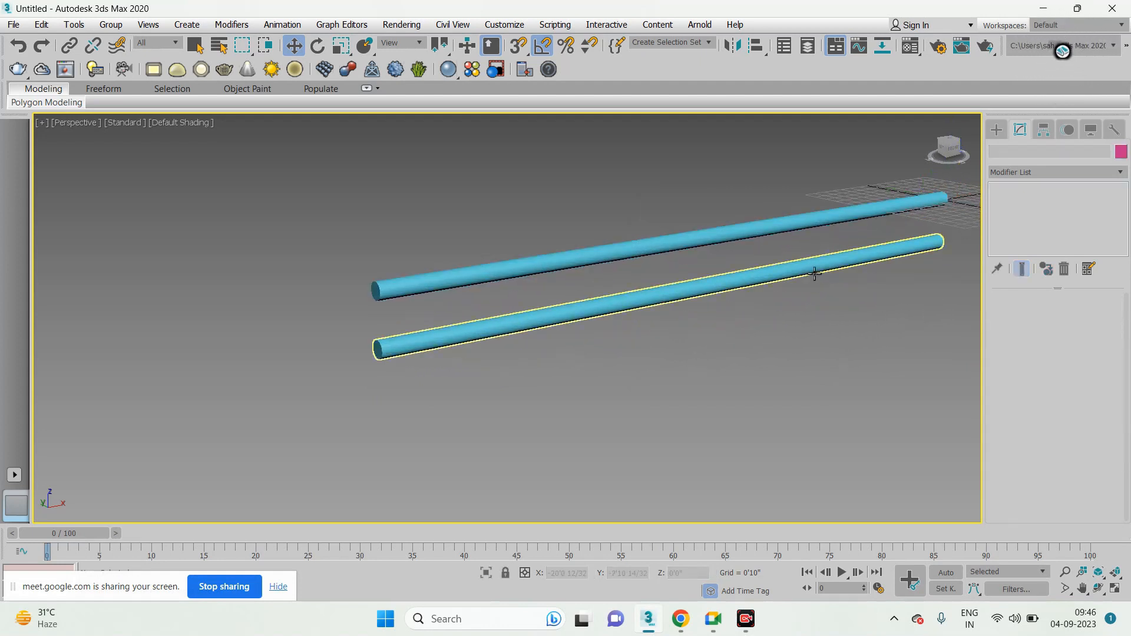
key("Delete")
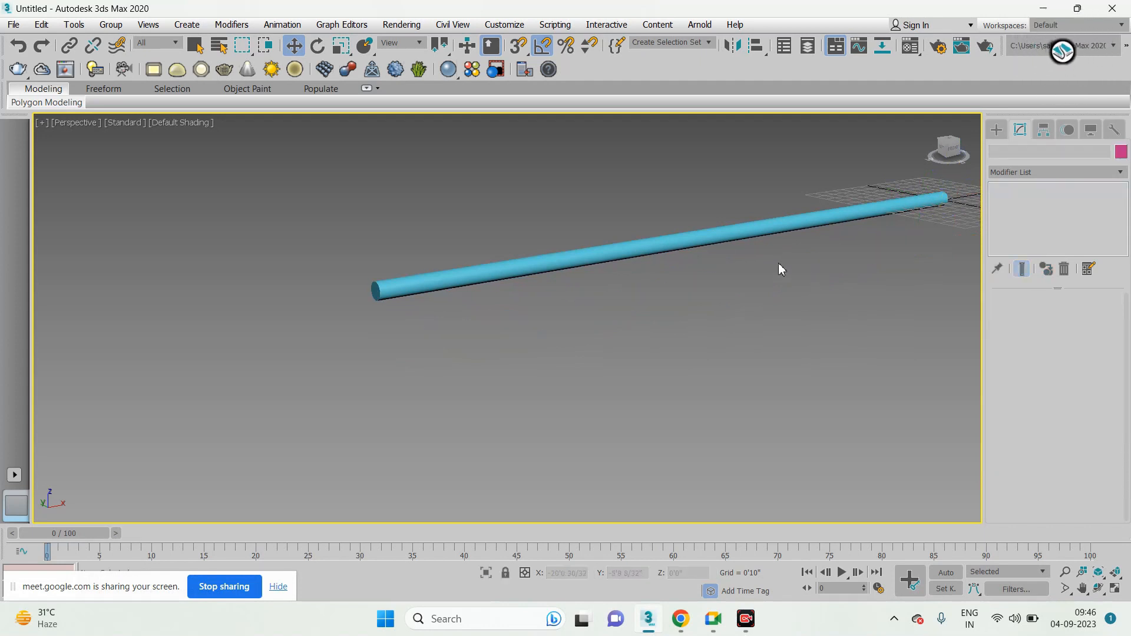
Clone the remaining cylinder down to Z about -2'0 15/32" as an independent copy and reduce the copy's radius to about 0'1 30/32"
left_click(726, 235)
middle_click_drag(726, 236, 501, 206)
mouse_move(764, 140)
left_mouse_down("shift")
mouse_move(765, 189)
mouse_move(766, 177)
left_mouse_up("shift")
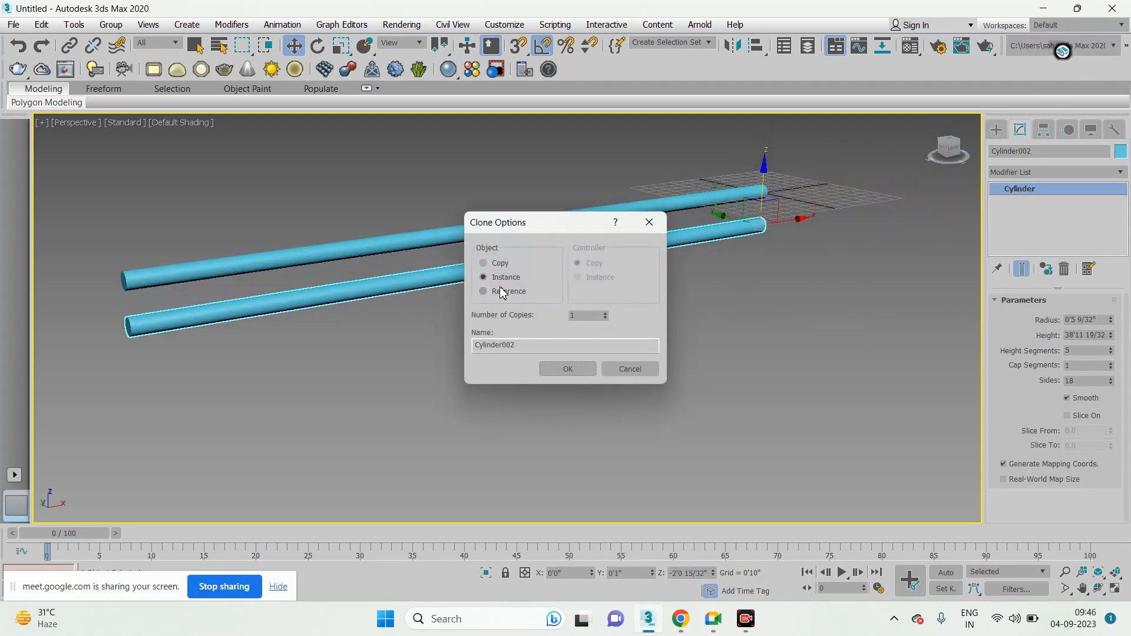
left_click(567, 369)
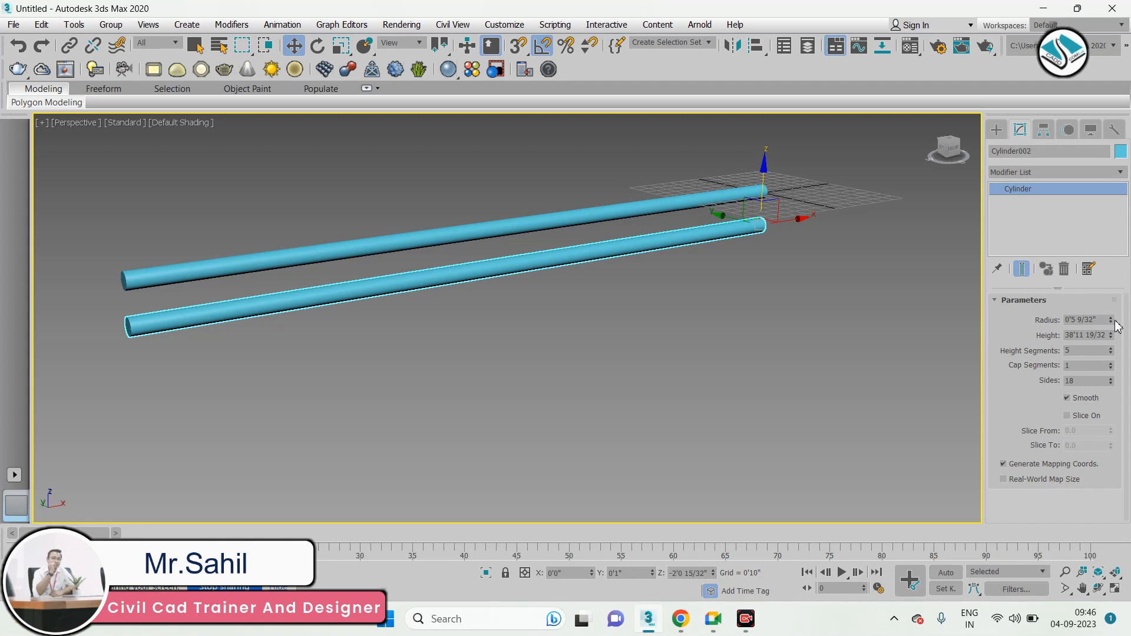
left_click_drag(1112, 323, 1104, 358)
Copy the thin cylinder downwards to Z about -3'11 26/32" and continue at the same spacing, making three more lower rails
left_click_drag(763, 172, 769, 221, "shift")
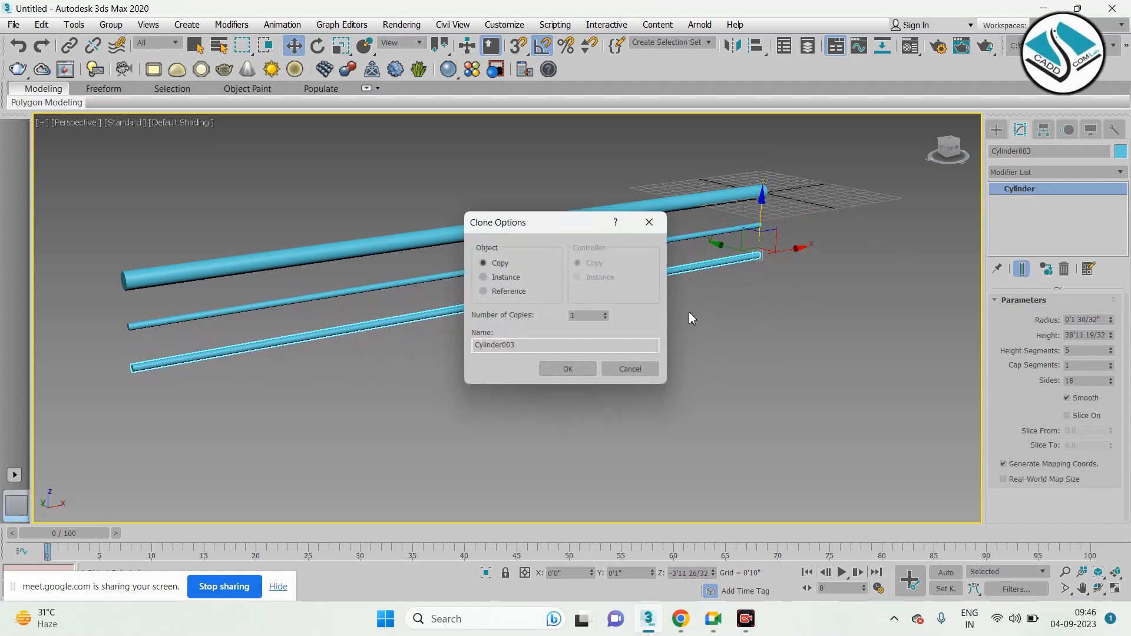
left_click(580, 371)
middle_click_drag(687, 361, 683, 330, "alt")
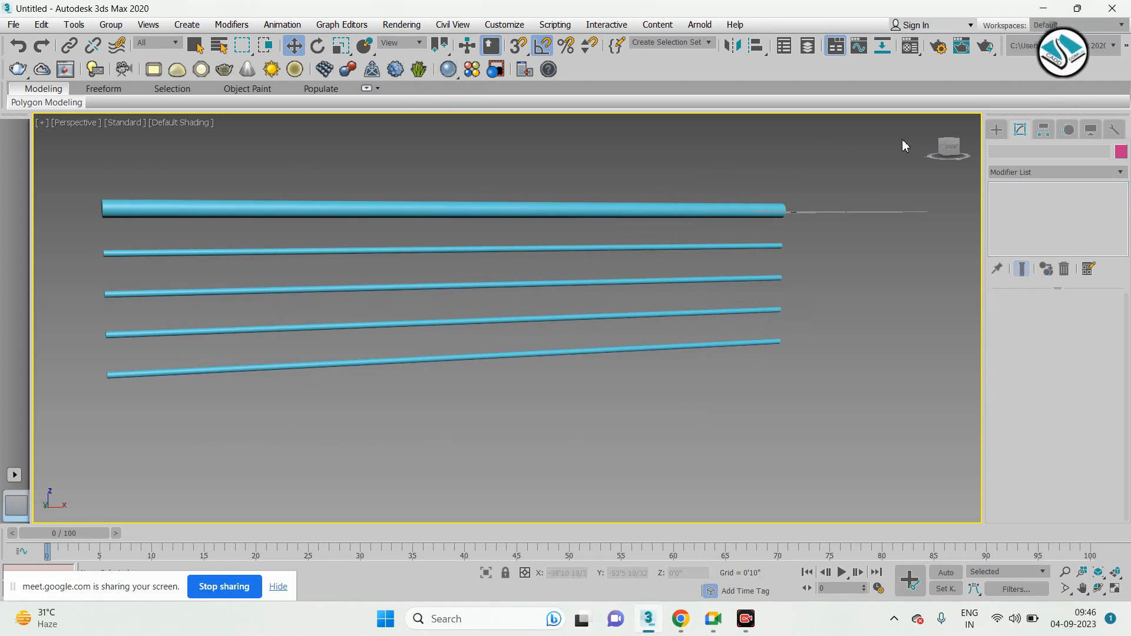
Select all five cylinder rails together and delete them to empty the scene
left_click(932, 120)
scroll(485, 202, "down", 8)
middle_click_drag(485, 202, 529, 217)
left_click_drag(660, 165, 259, 424)
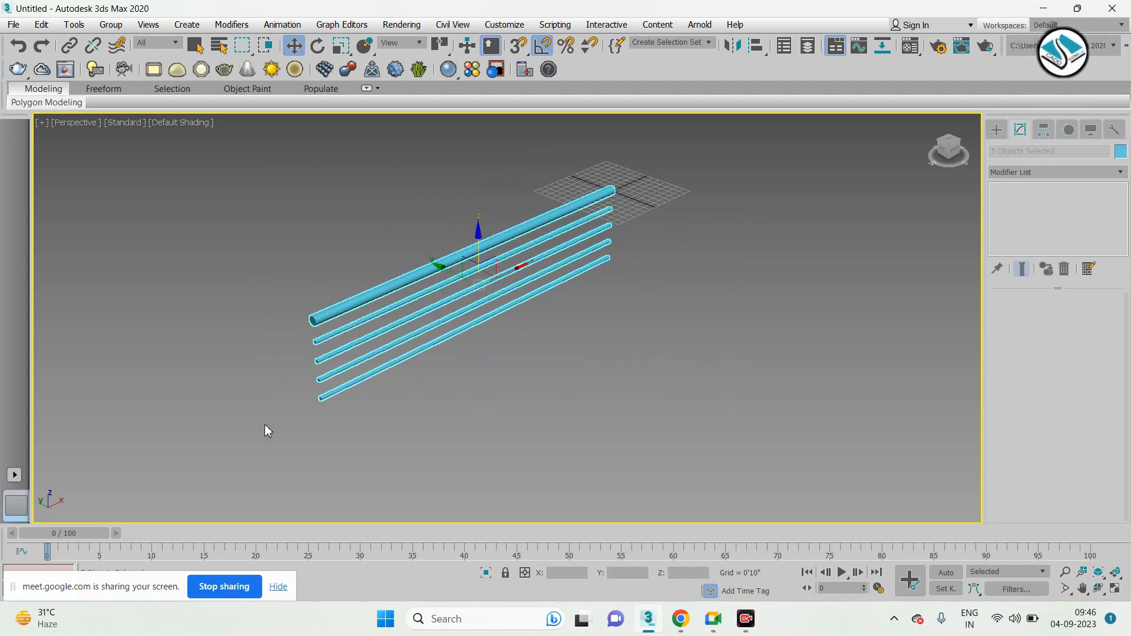
key("Delete")
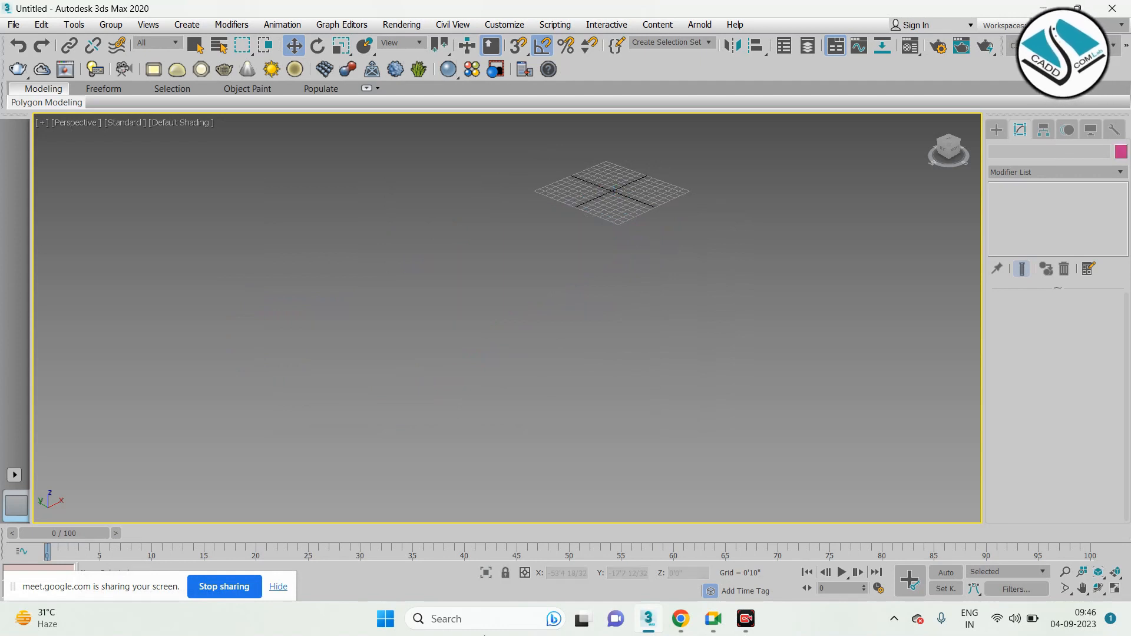
Start an AEC Extended Wall with its width set to 0'9" and its height set to 10'0"
scroll(658, 292, "up", 6)
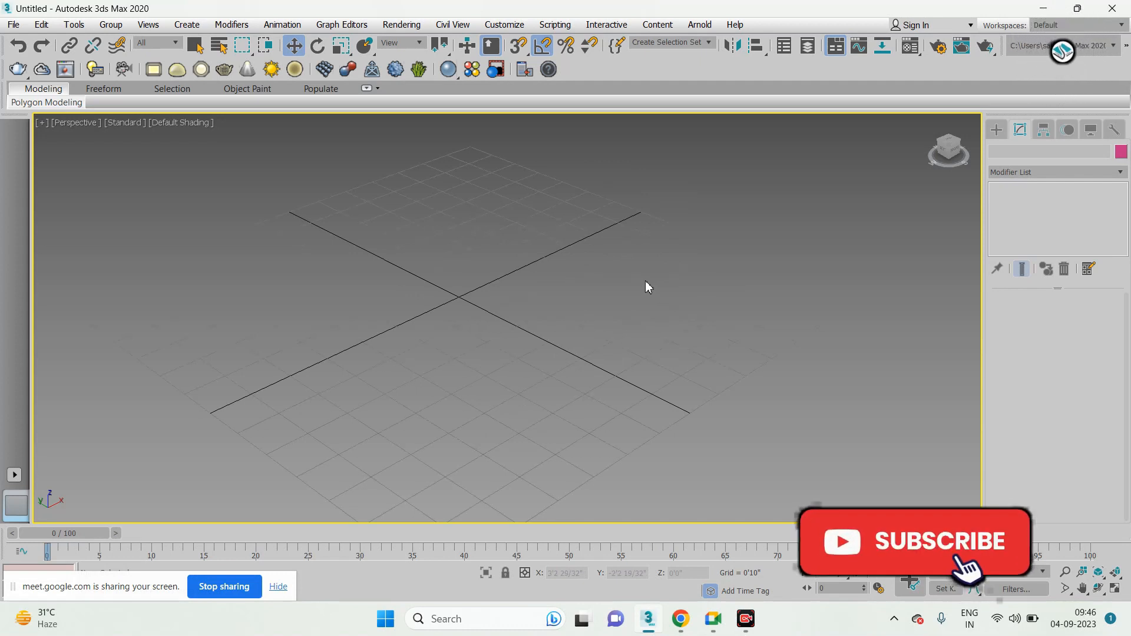
left_click(997, 131)
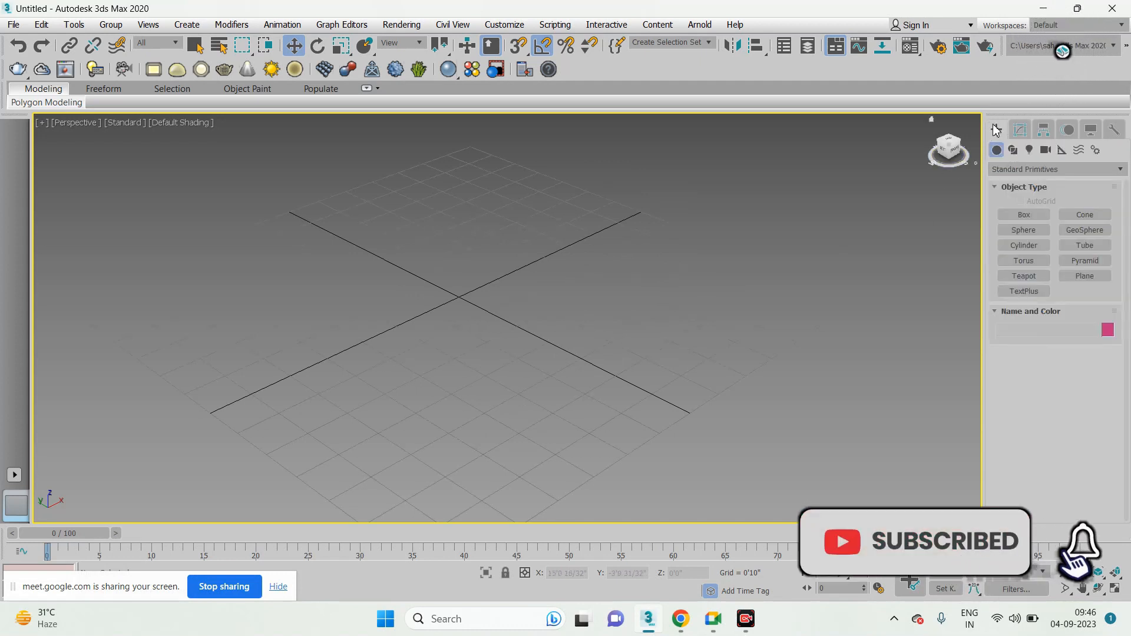
left_click(1023, 172)
left_click(1013, 299)
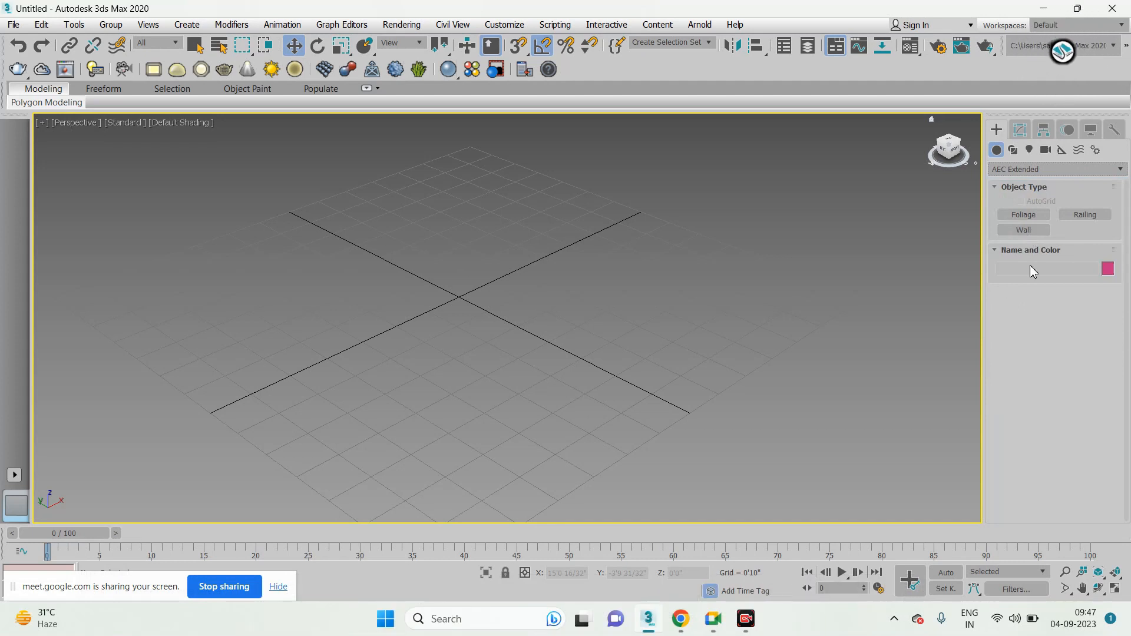
mouse_move(602, 269)
middle_mouse_down("alt")
mouse_move(582, 266)
mouse_move(624, 270)
middle_mouse_up("alt")
left_click(1023, 231)
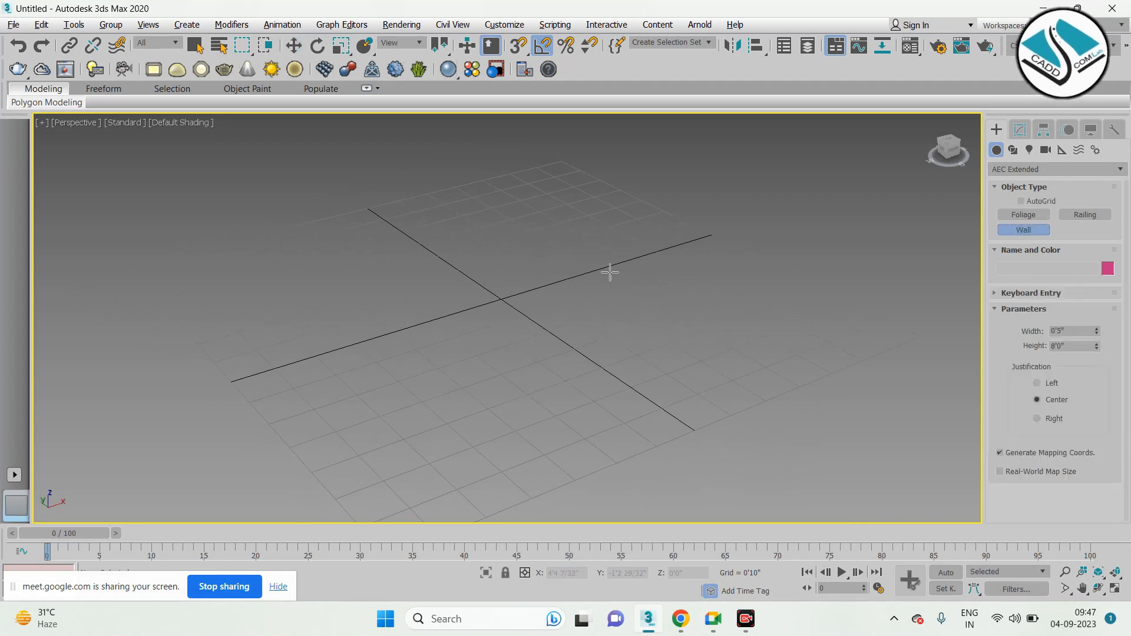
middle_click_drag(518, 263, 553, 301)
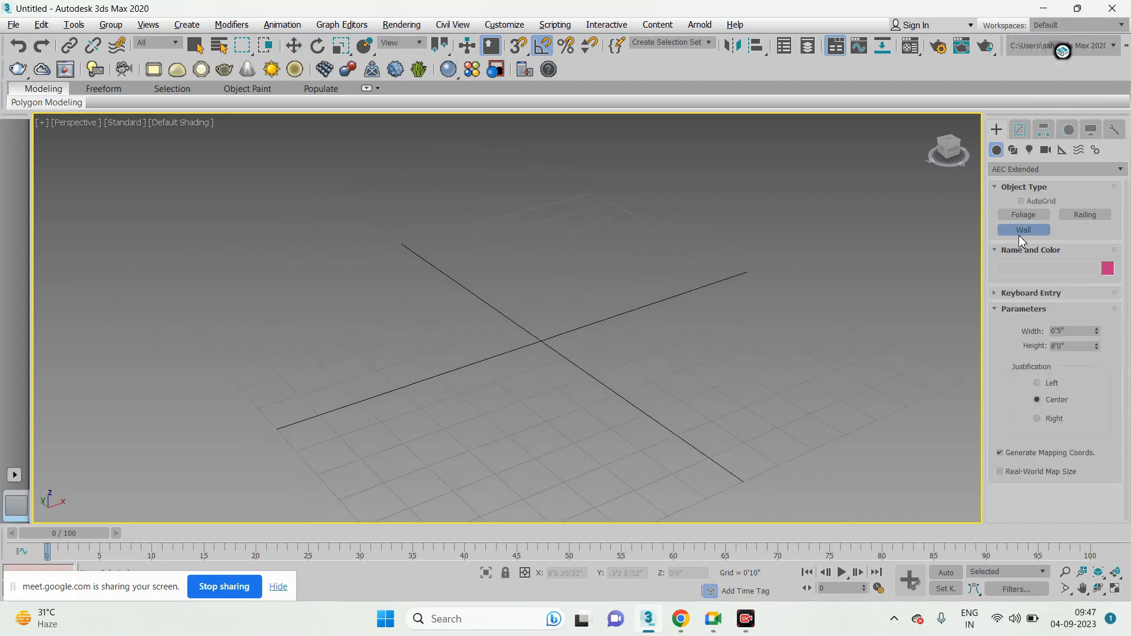
left_click(1072, 331)
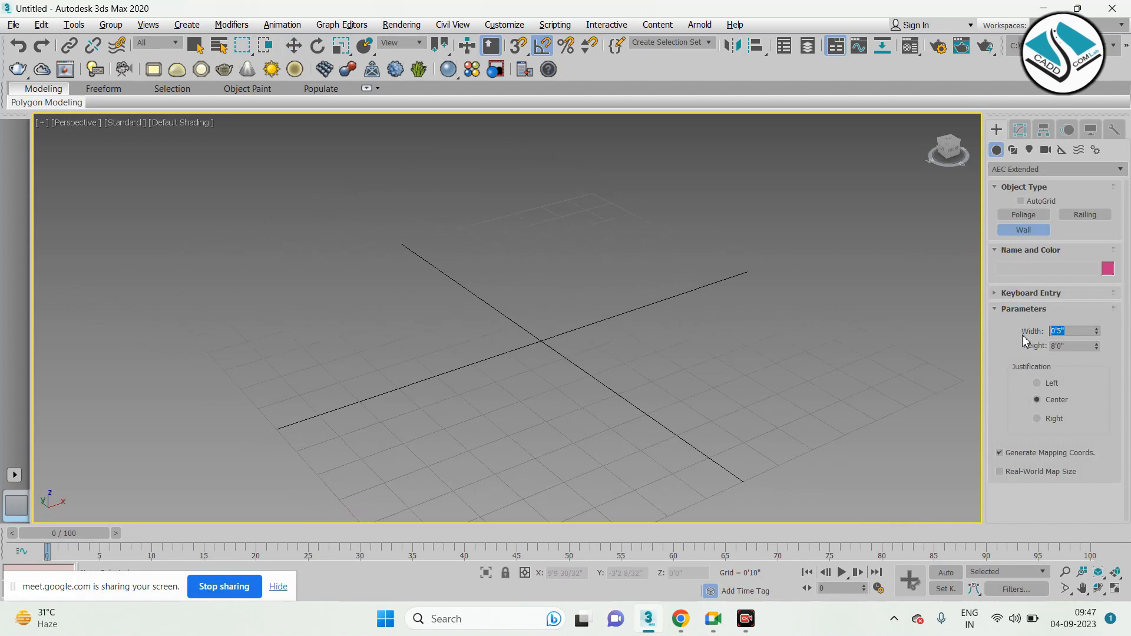
type("9")
key("Return")
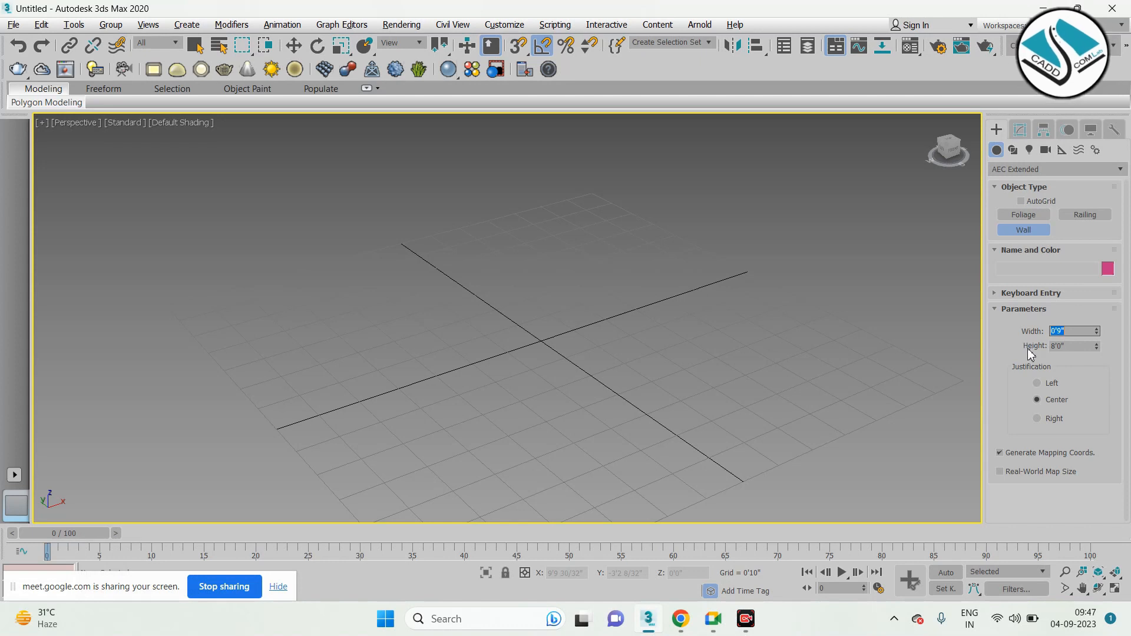
left_click(1072, 348)
type("10")
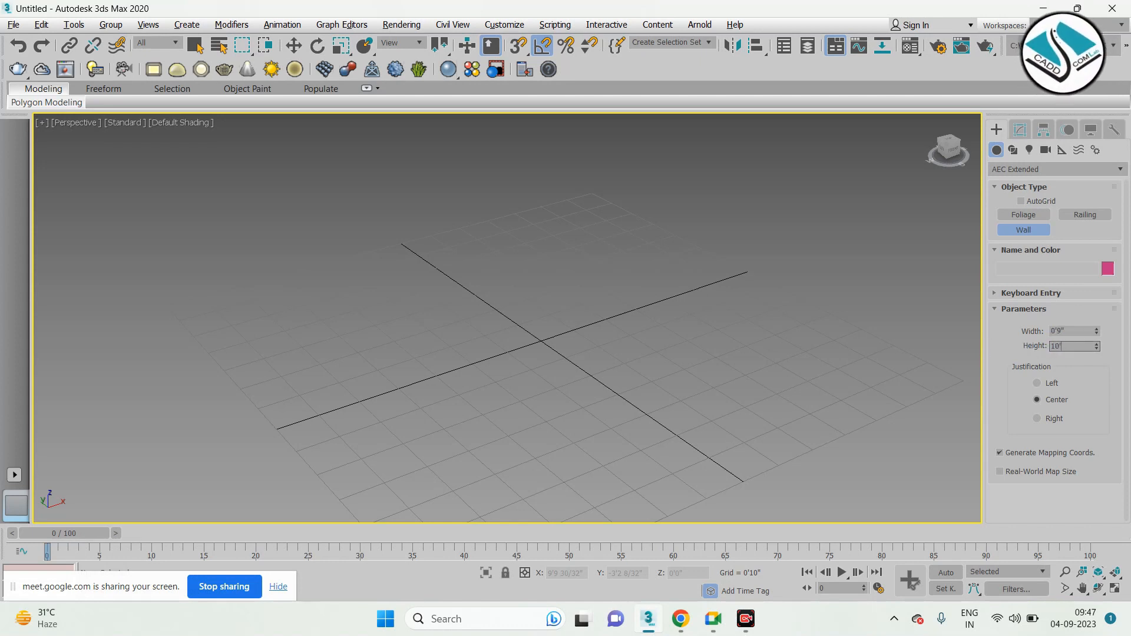
Draw a freehand chain of eight connected wall segments in the perspective view
scroll(510, 207, "down", 5)
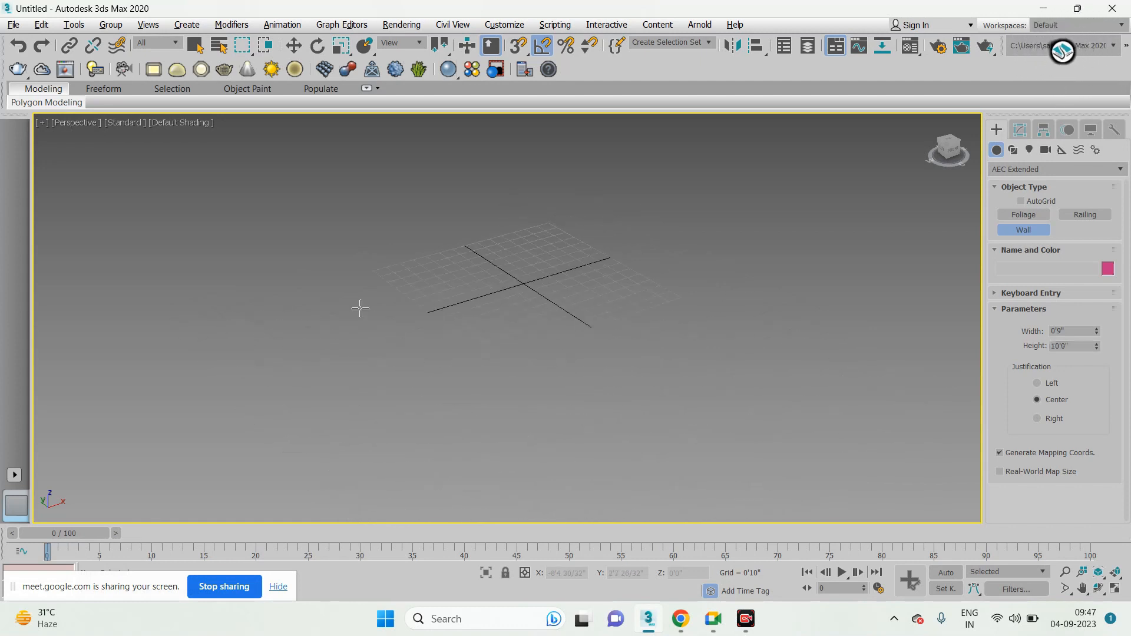
left_click(394, 278)
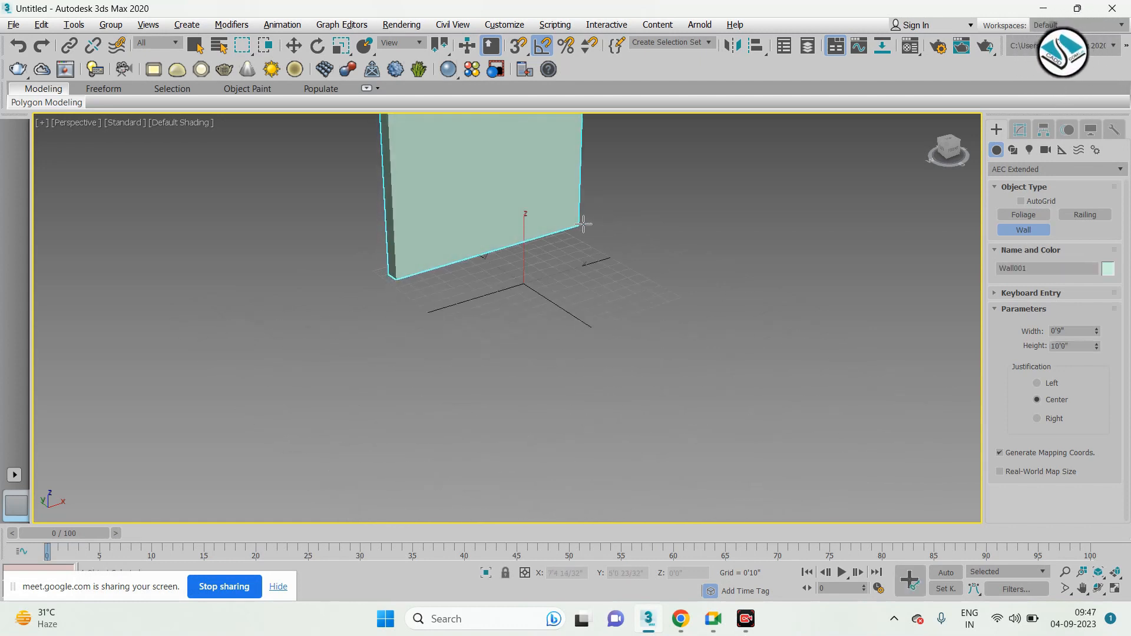
scroll(555, 271, "down", 2)
left_click(608, 230)
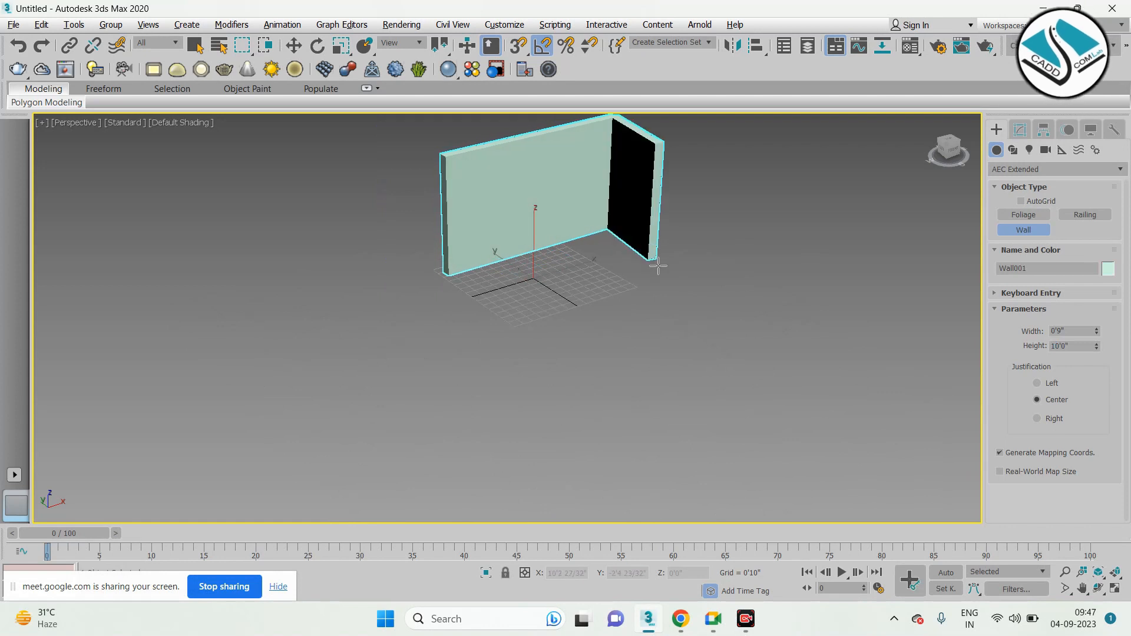
left_click(734, 299)
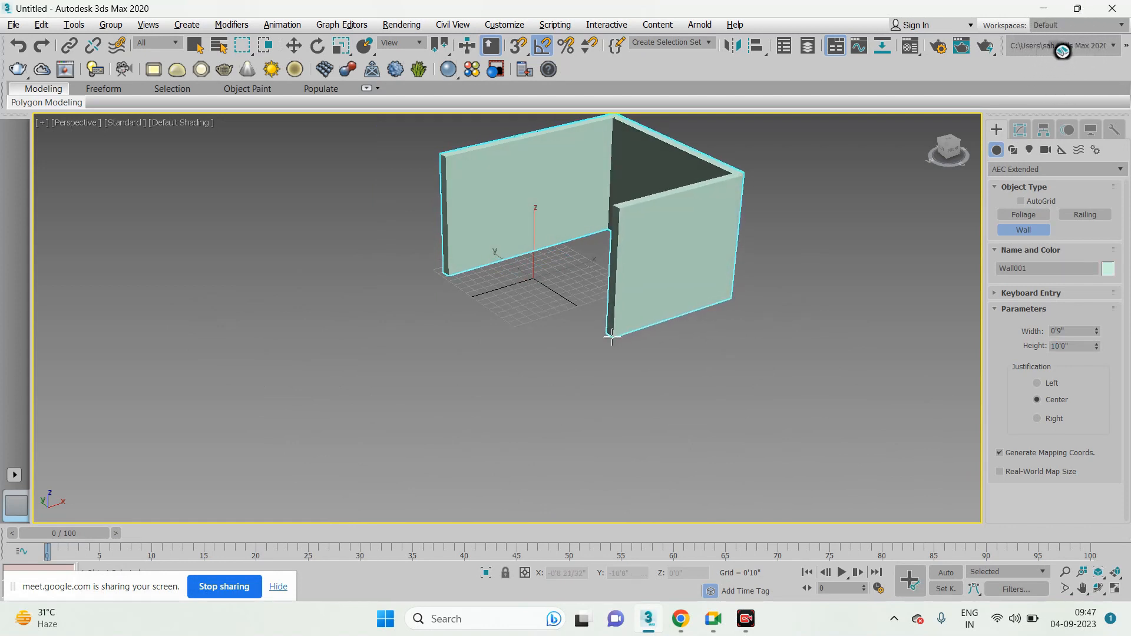
left_click(608, 338)
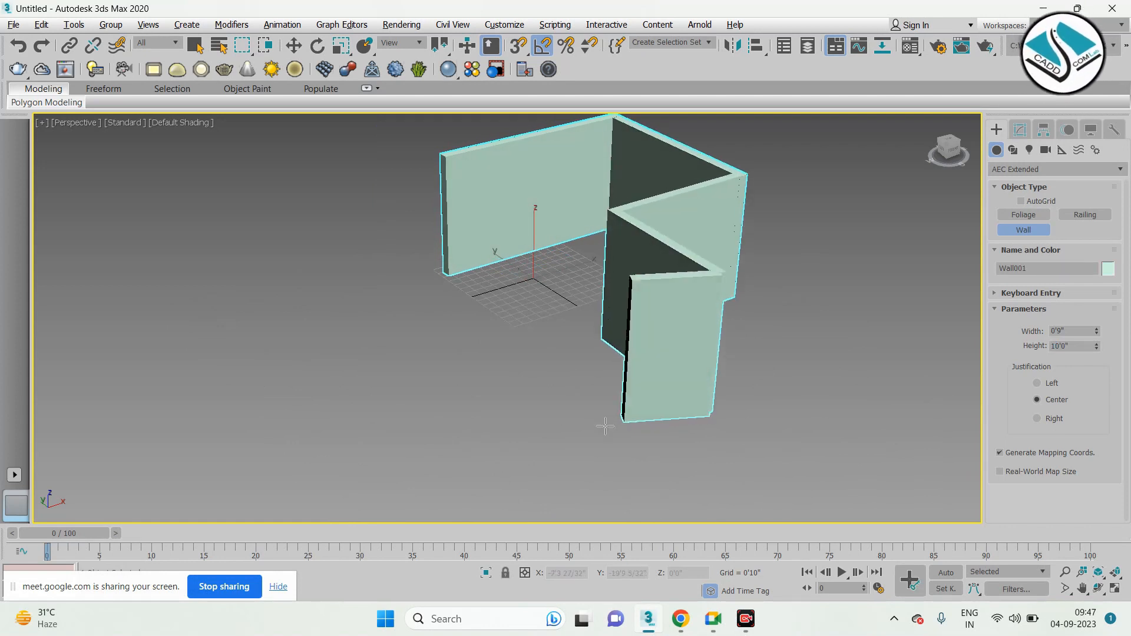
left_click(713, 416)
left_click(544, 494)
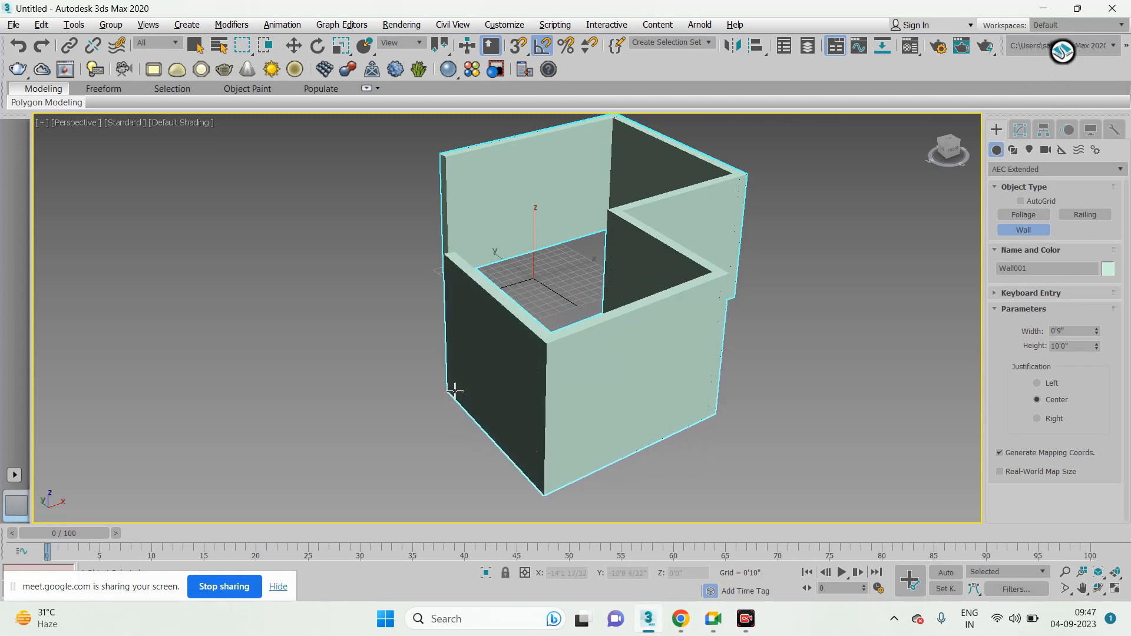
left_click(448, 395)
left_click(309, 451)
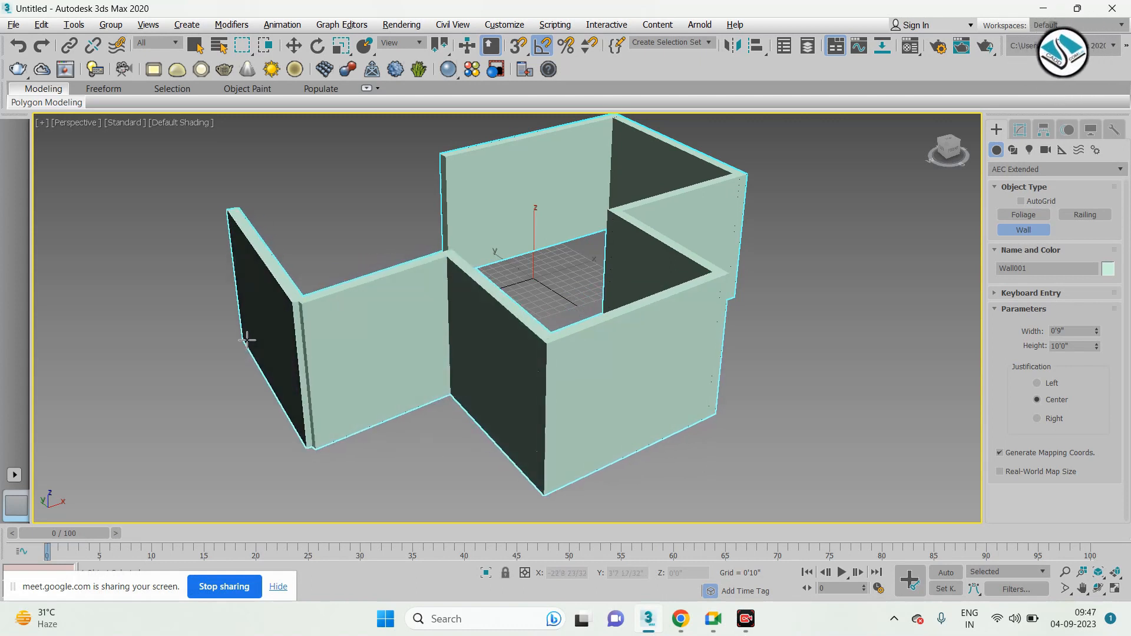
left_click(238, 339)
right_click(437, 340)
Maximize the Top view and delete the freehand wall
middle_click_drag(438, 341, 616, 350, "alt")
key("alt+w")
middle_click(425, 232)
key("alt+w")
scroll(475, 271, "down", 6)
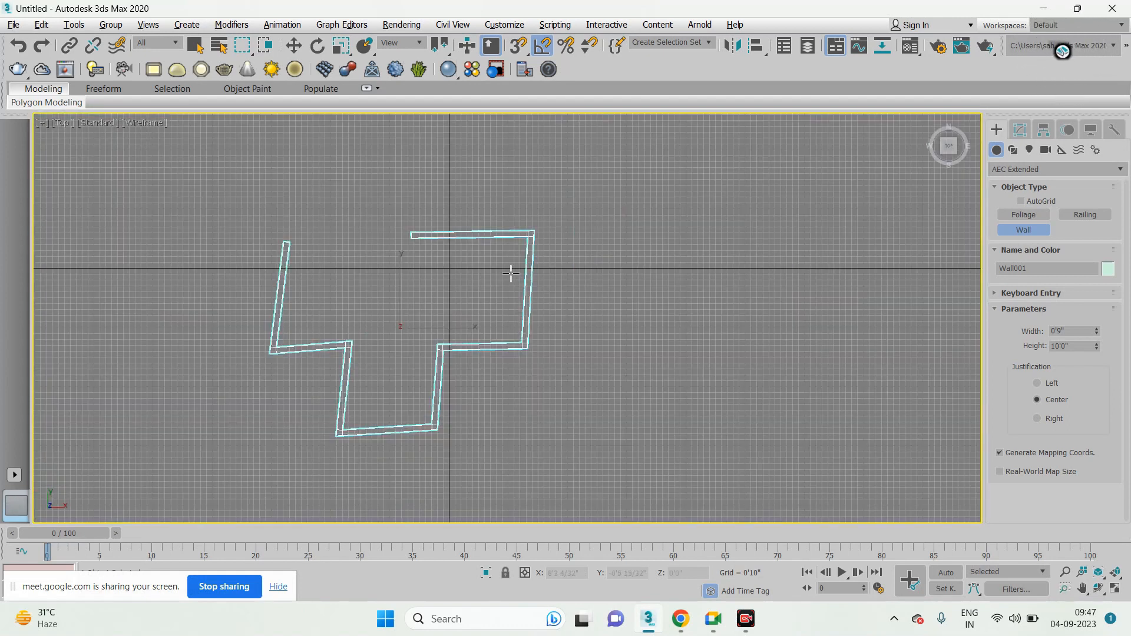
middle_click_drag(486, 297, 578, 248)
key("Delete")
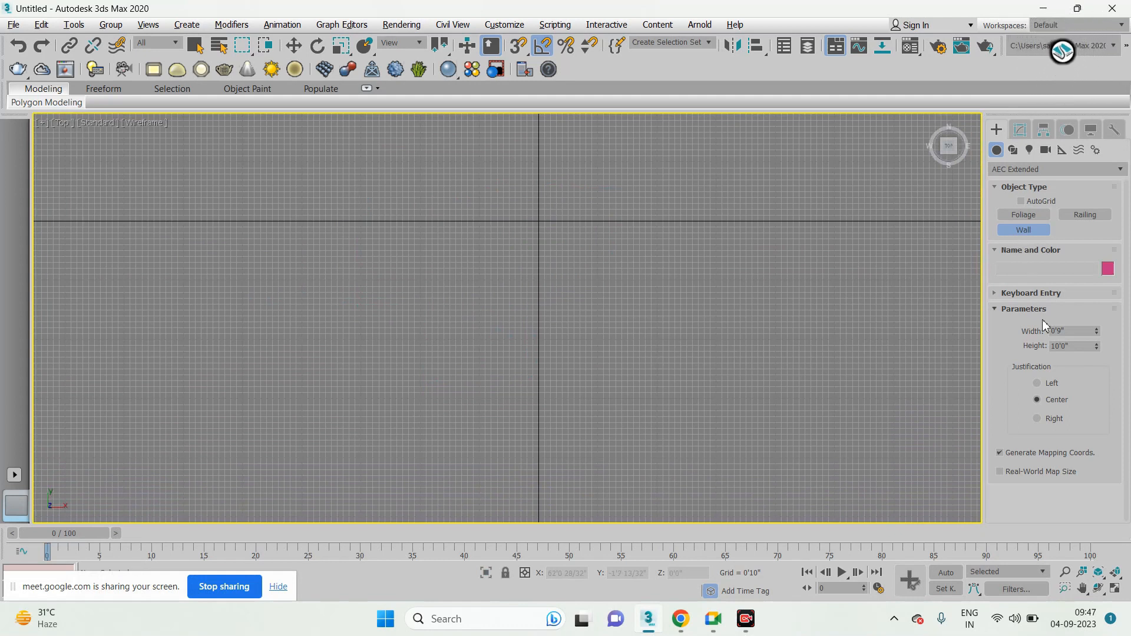
left_click(351, 212)
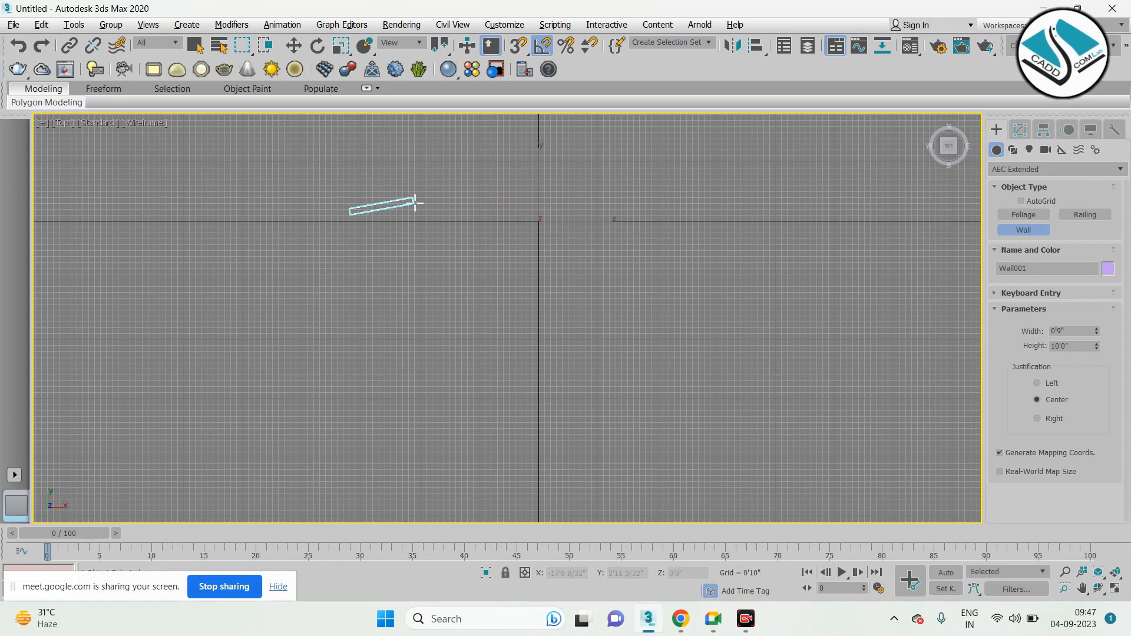
scroll(416, 200, "up", 2)
scroll(415, 211, "up", 3)
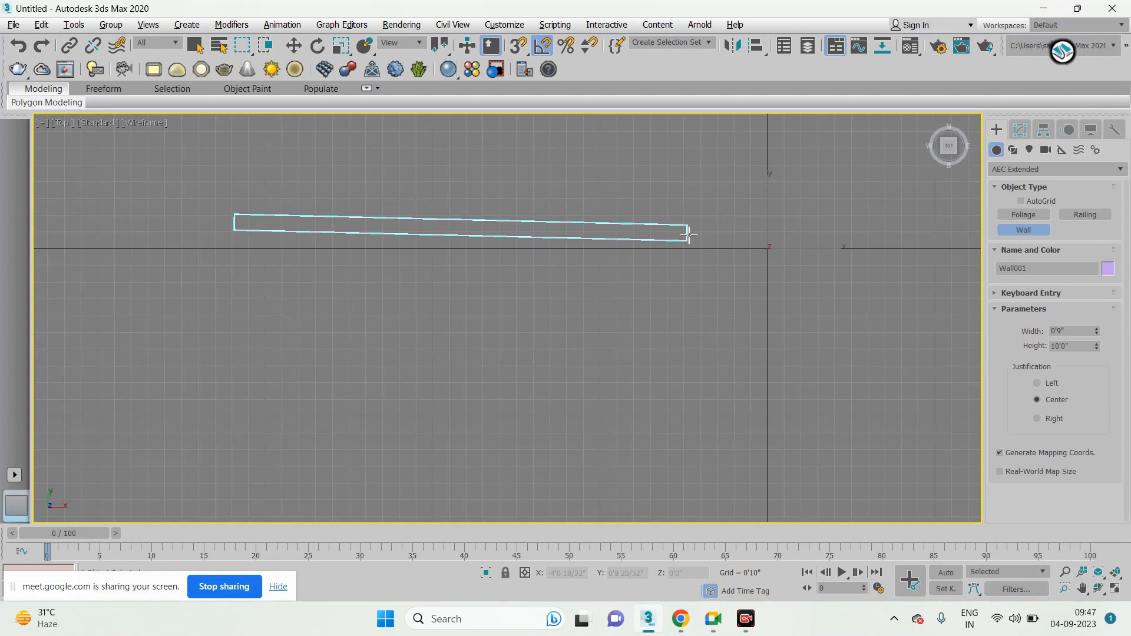
right_click(688, 235)
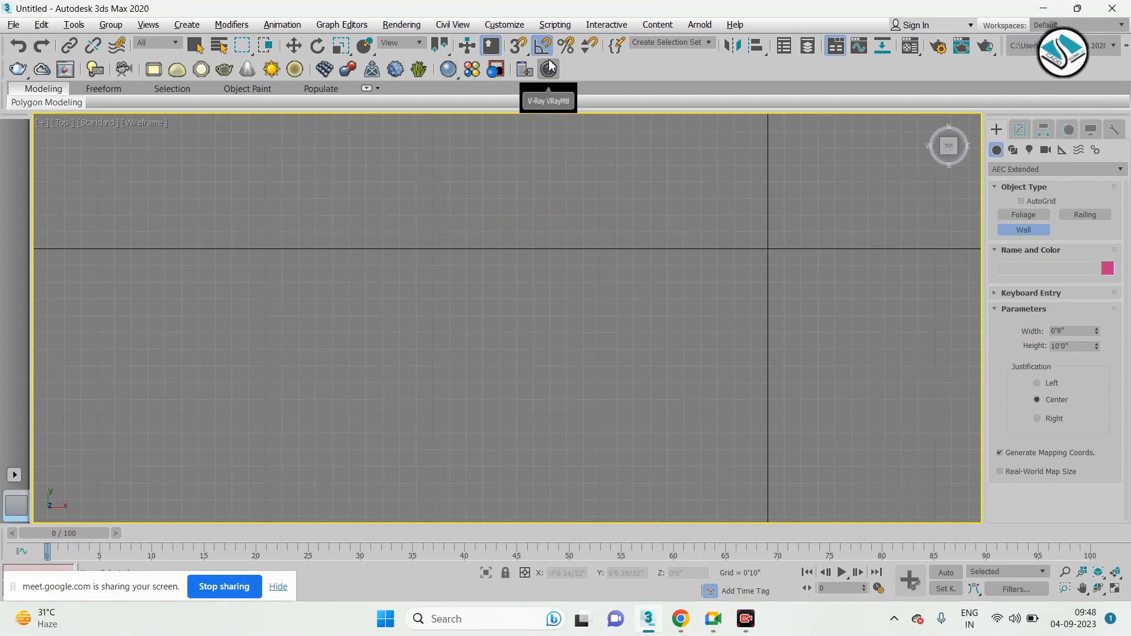
Turn on 3D snapping with the Grid Points snap enabled
right_click(519, 46)
left_click(493, 264)
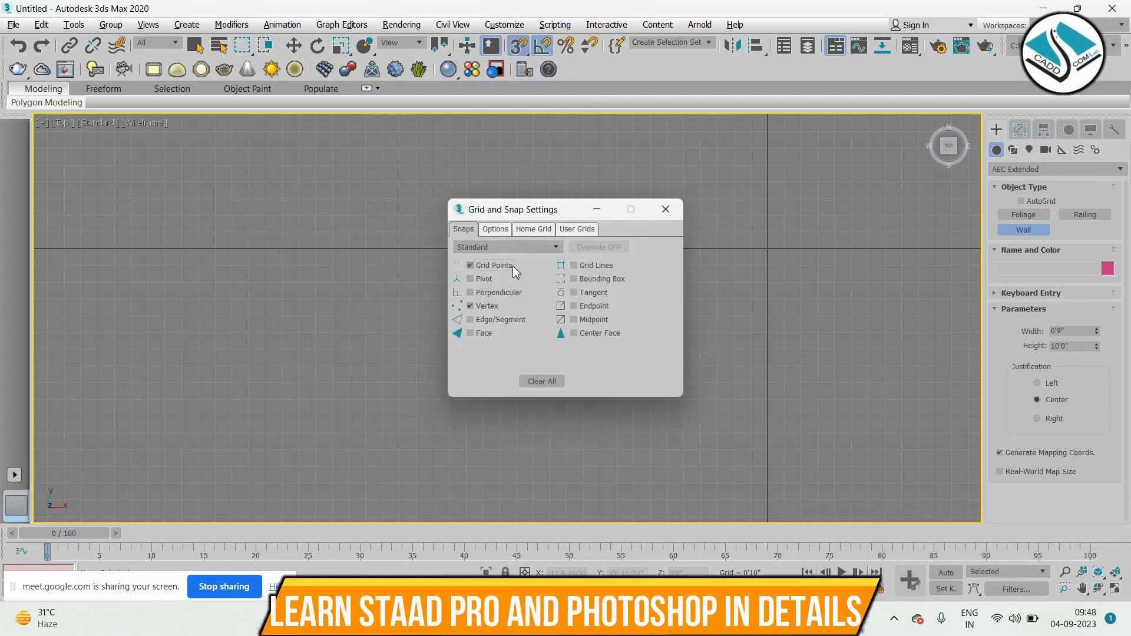
left_click(665, 209)
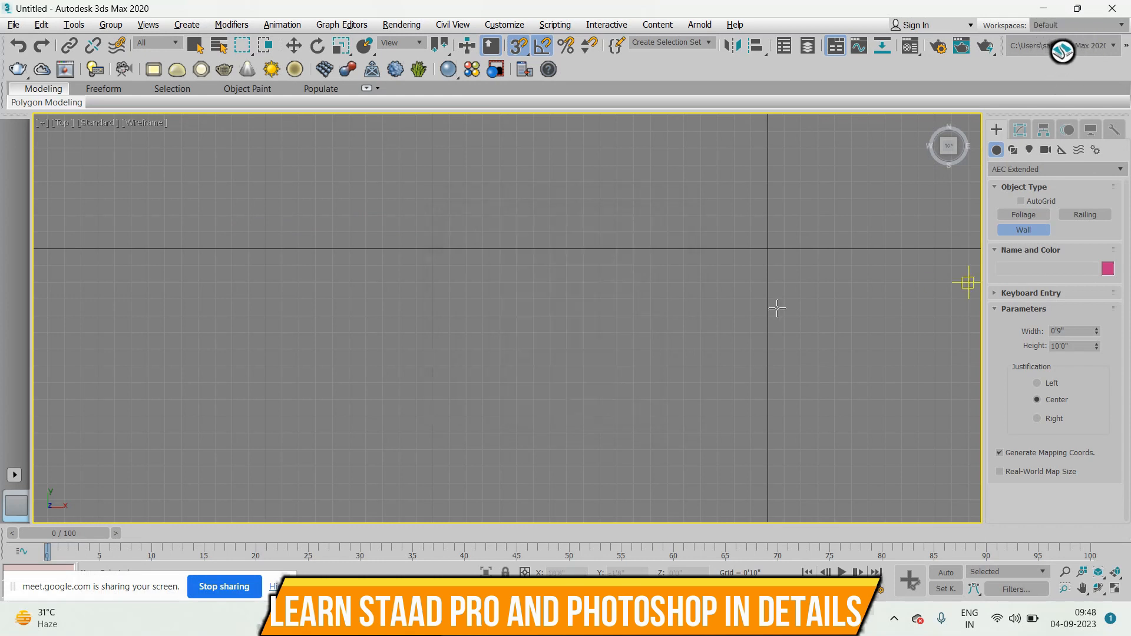
Draw an open stepped wall of eight straight segments with right-angled corners in the Top view, snapping to grid points
left_click(769, 246)
left_click(448, 284)
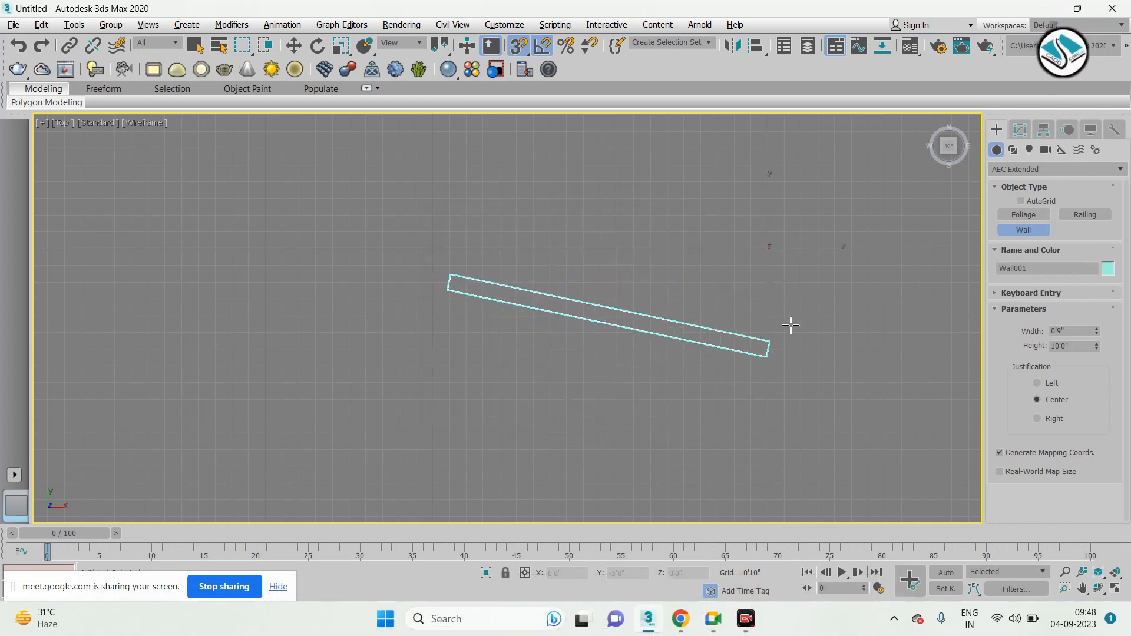
left_click(820, 277)
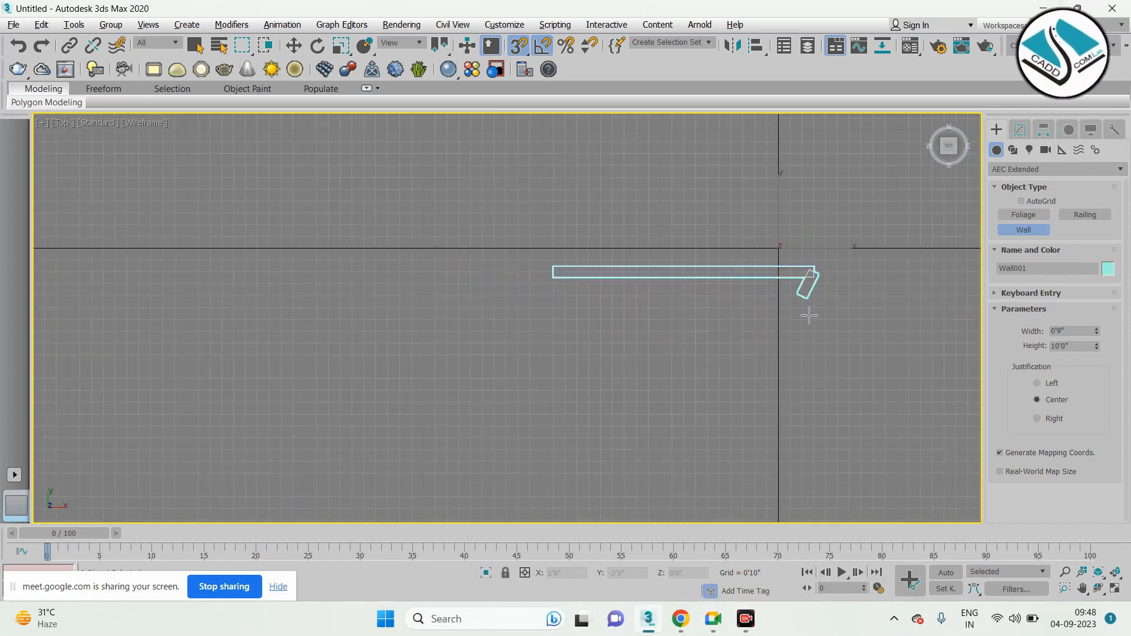
left_click(814, 450)
left_click(554, 451)
left_click(554, 355)
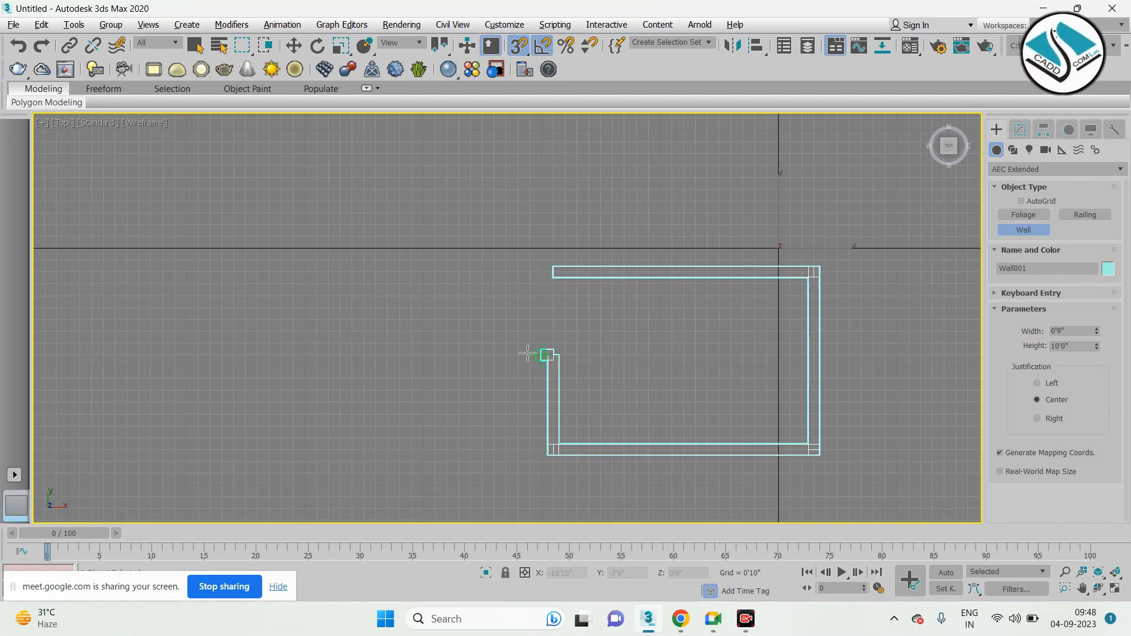
left_click(328, 355)
left_click(328, 213)
left_click(473, 212)
scroll(470, 315, "down", 2)
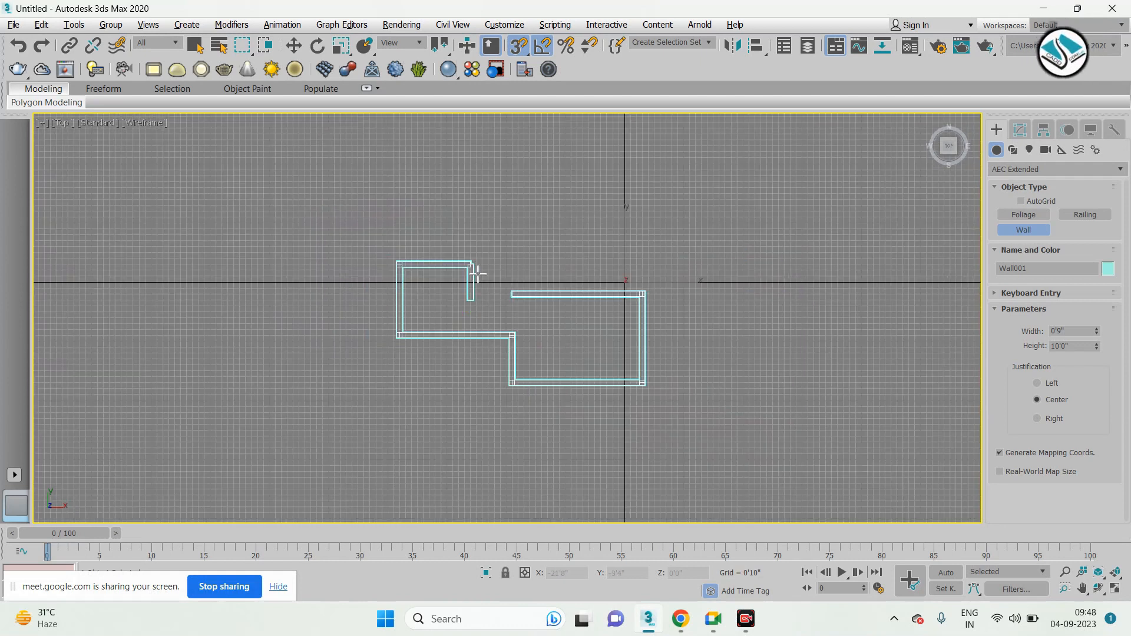
left_click(471, 179)
right_click(471, 179)
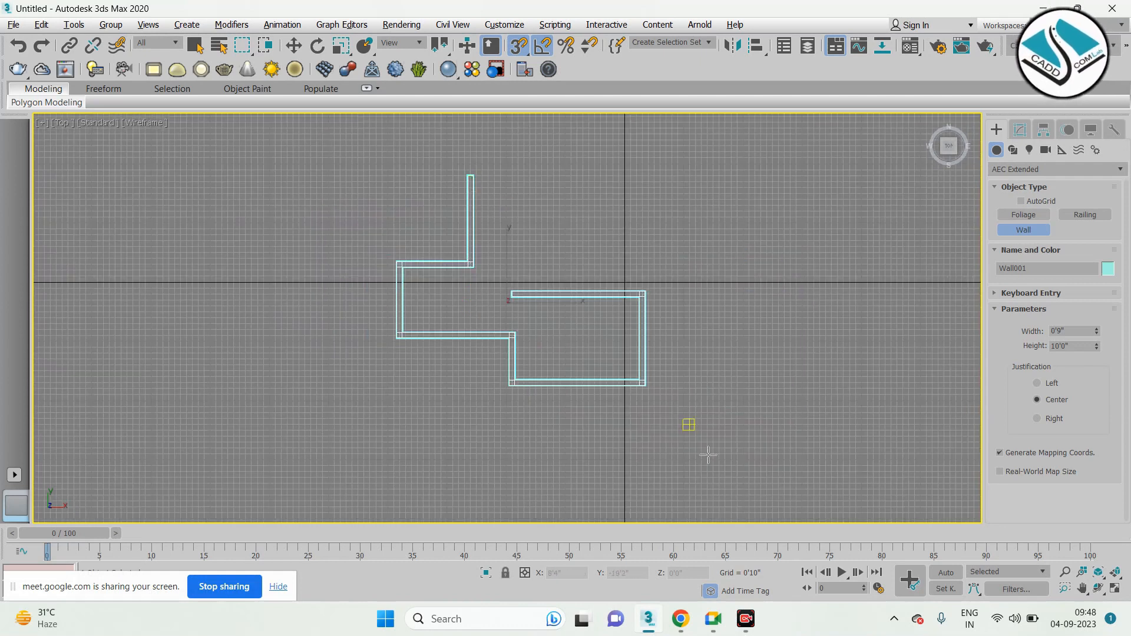
Check the new wall in perspective, return to the Top view and enter the wall's Vertex sub-object level
key("p")
mouse_move(596, 442)
middle_mouse_down("alt")
mouse_move(415, 442)
mouse_move(372, 458)
mouse_move(351, 506)
mouse_move(819, 455)
mouse_move(820, 465)
mouse_move(414, 450)
mouse_move(636, 366)
mouse_move(626, 396)
mouse_move(617, 377)
middle_mouse_up("alt")
key("w")
key("t")
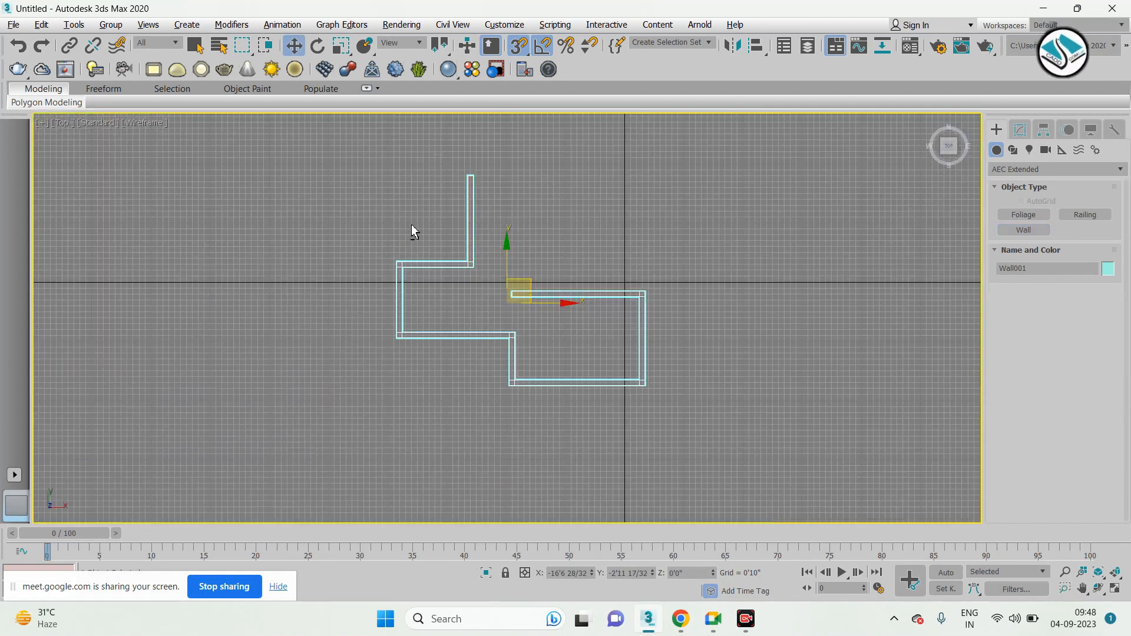
scroll(563, 260, "up", 3)
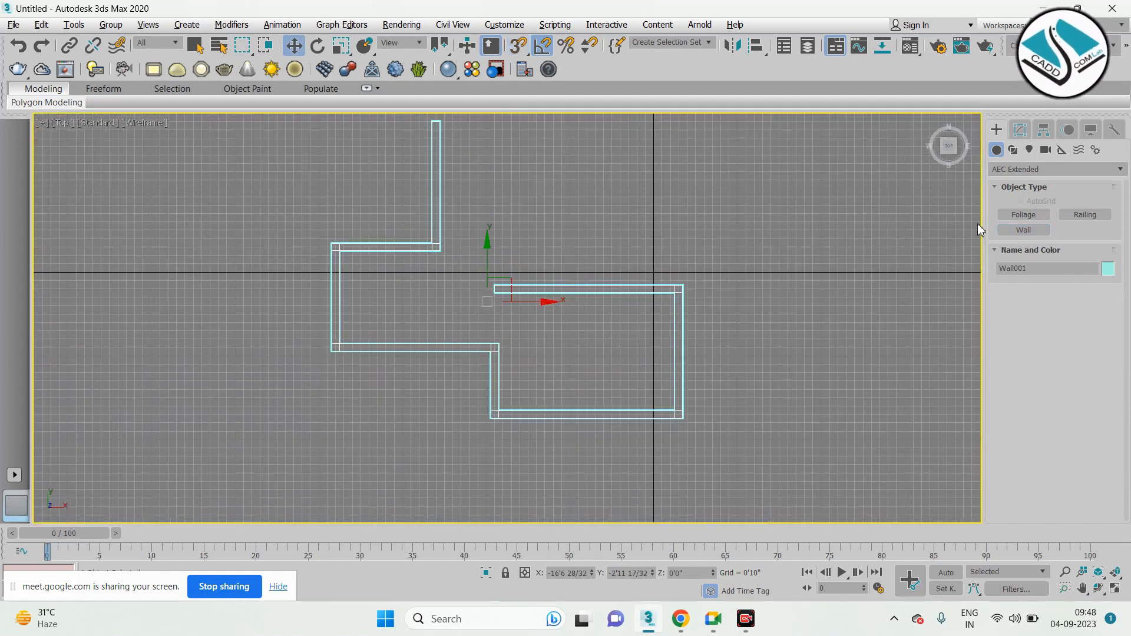
left_click(1026, 134)
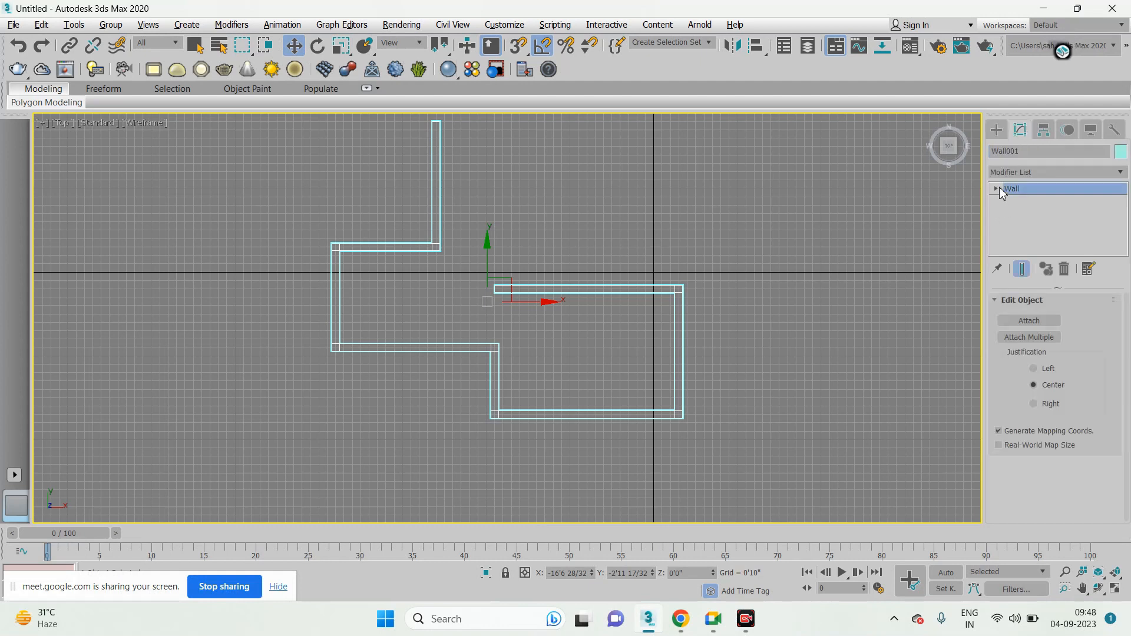
left_click(996, 188)
left_click(1028, 202)
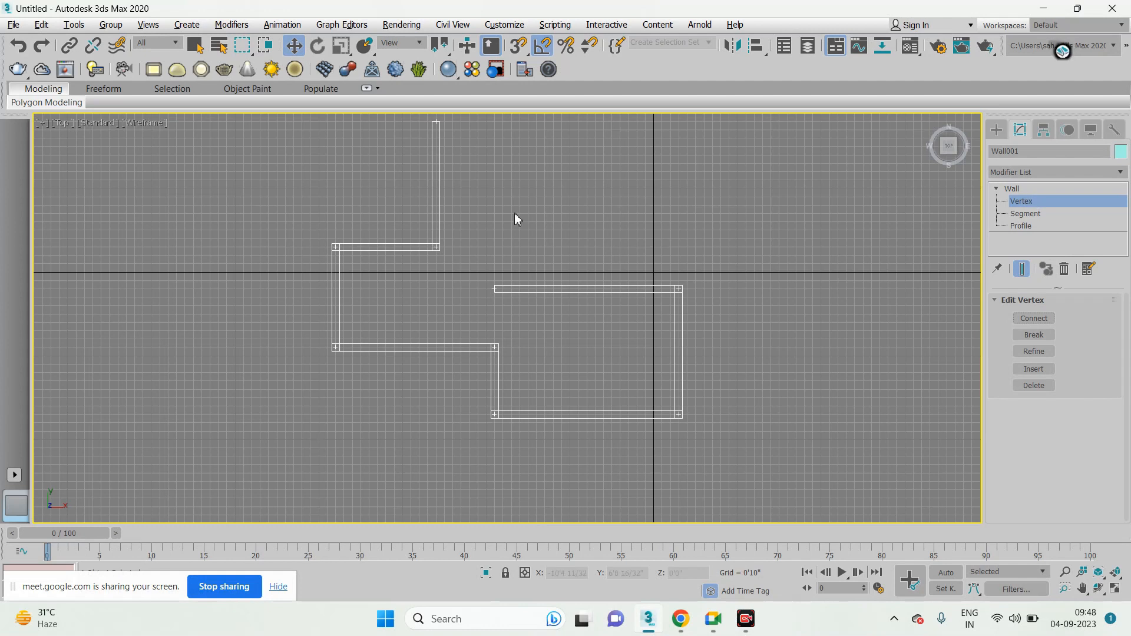
Select the wall's corner and end vertices one after another to see which points can be edited
left_click(335, 247)
left_click(436, 247)
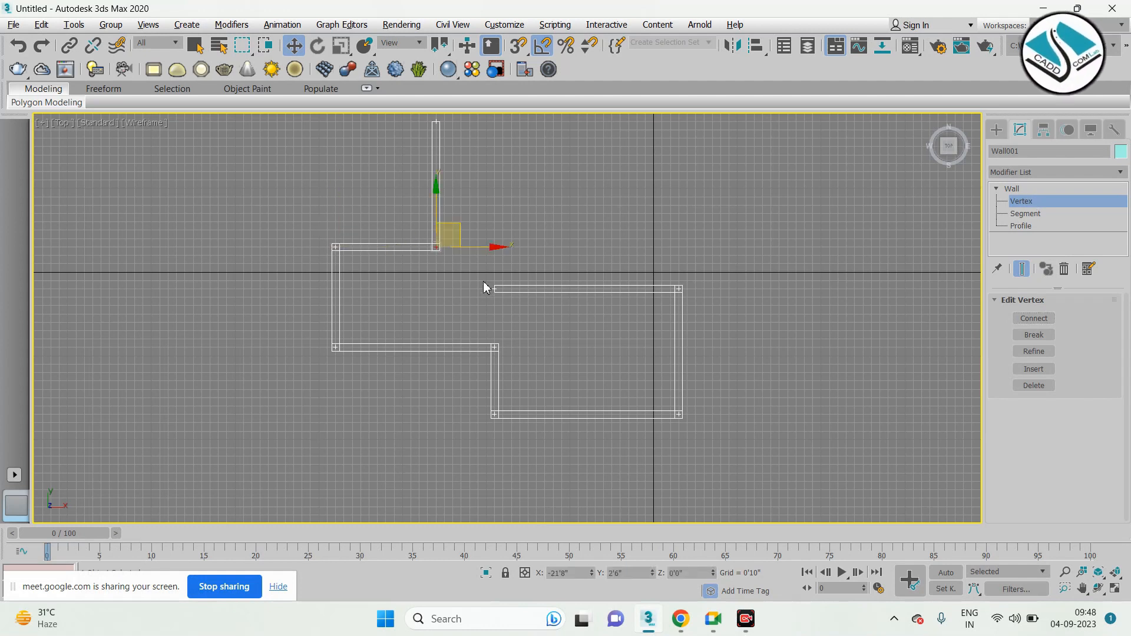
left_click(495, 288)
left_click(678, 288)
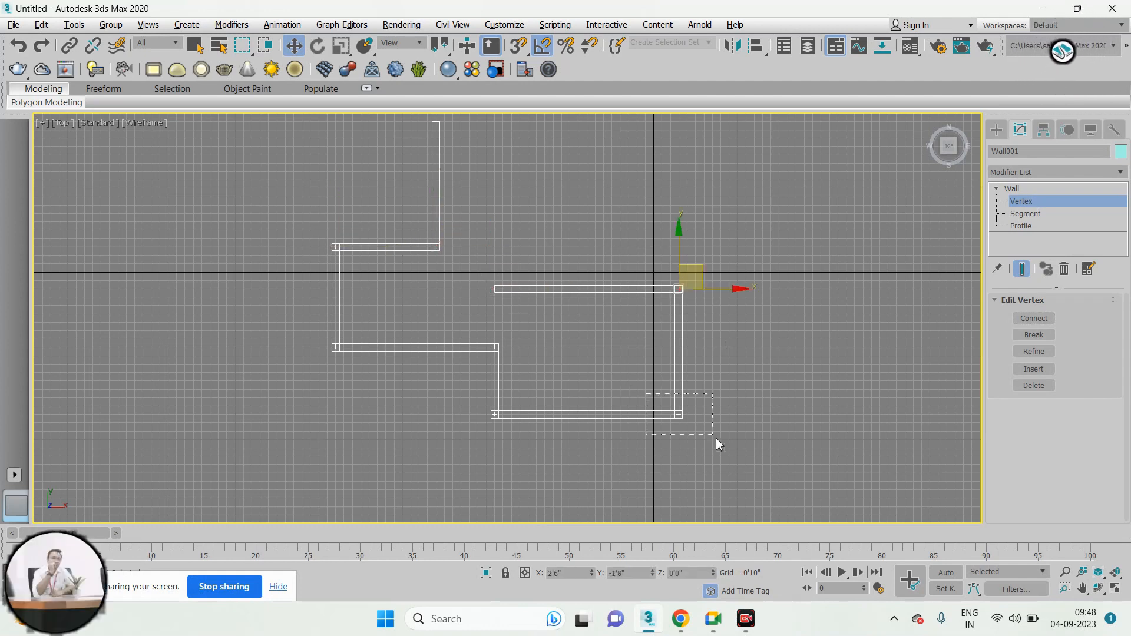
left_click(679, 414)
left_click(495, 415)
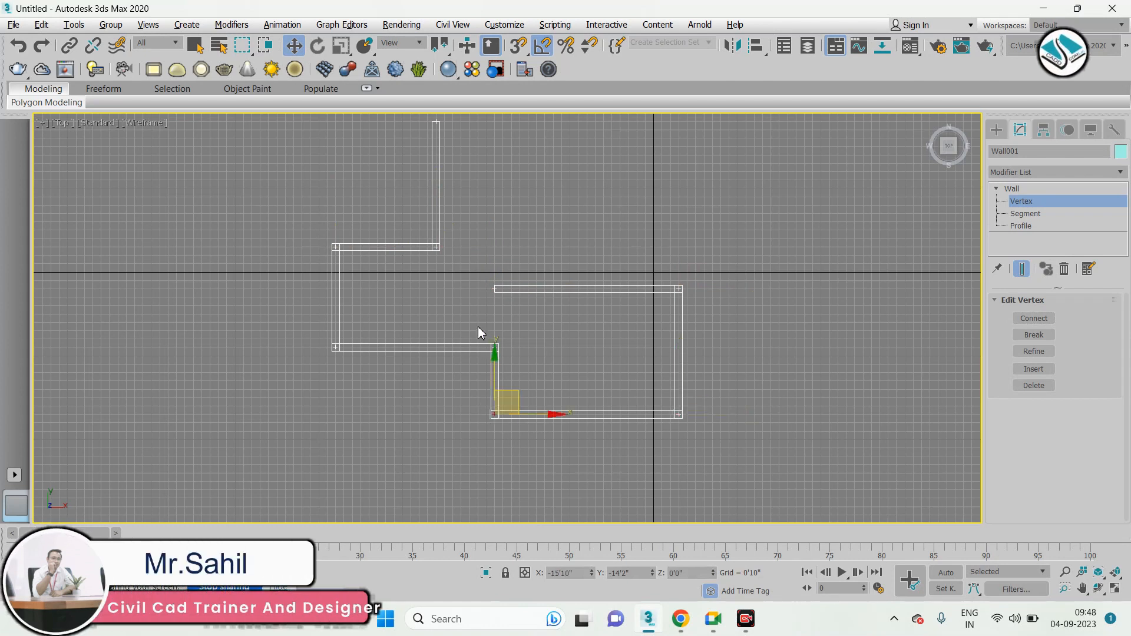
left_click(495, 348)
left_click_drag(373, 368, 374, 369)
Move the corner vertex at the right end of the middle horizontal wall outward, then partly back, leaving the adjoining wall slanted
left_click_drag(646, 269, 717, 316)
left_click_drag(705, 265, 730, 260)
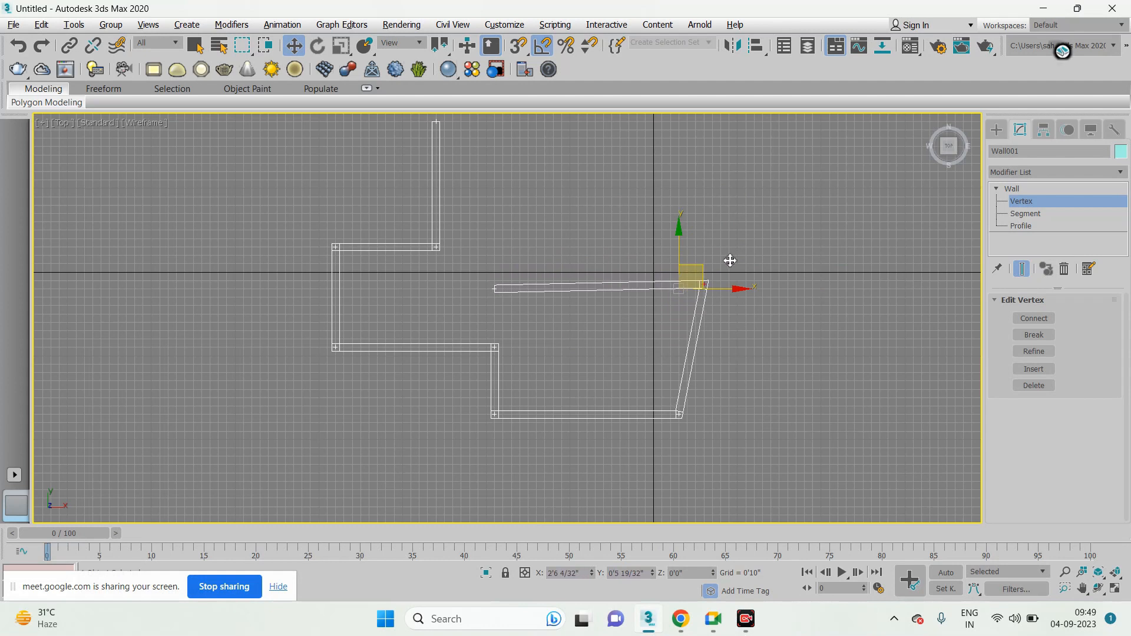
middle_click_drag(743, 329, 651, 301)
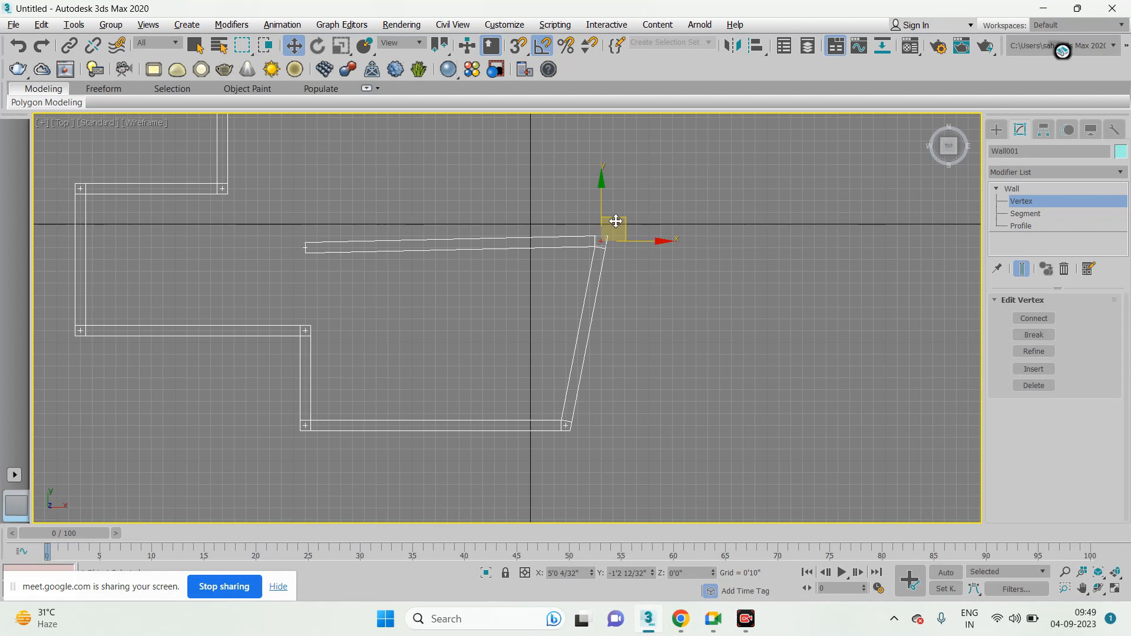
scroll(564, 256, "up", 2)
middle_click_drag(628, 249, 701, 290)
scroll(719, 291, "down", 1)
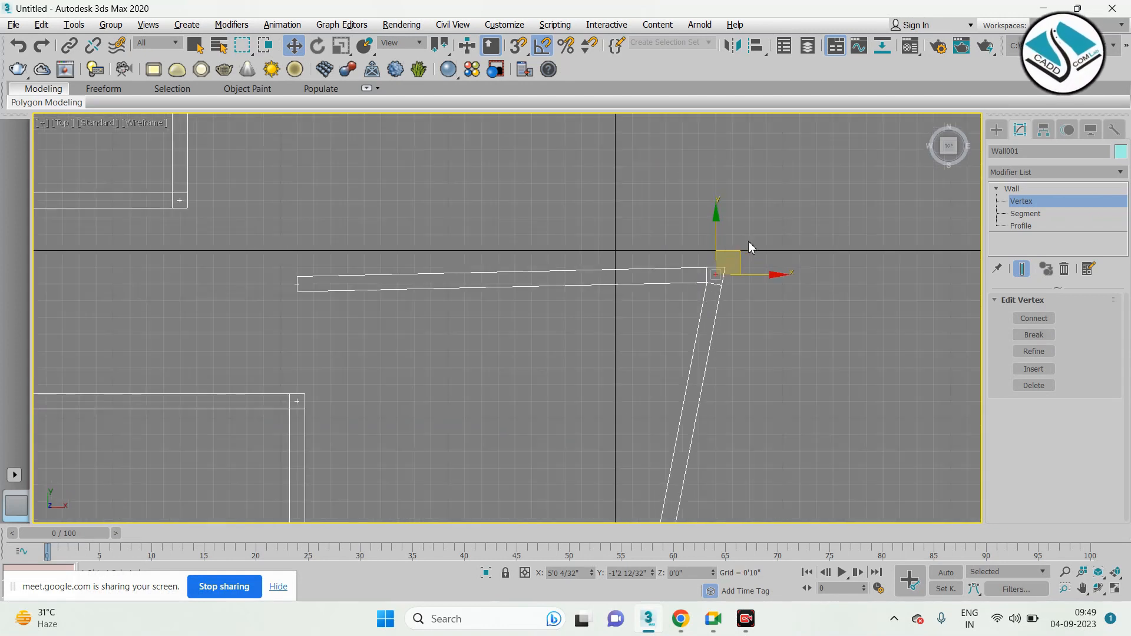
left_click_drag(738, 250, 713, 260)
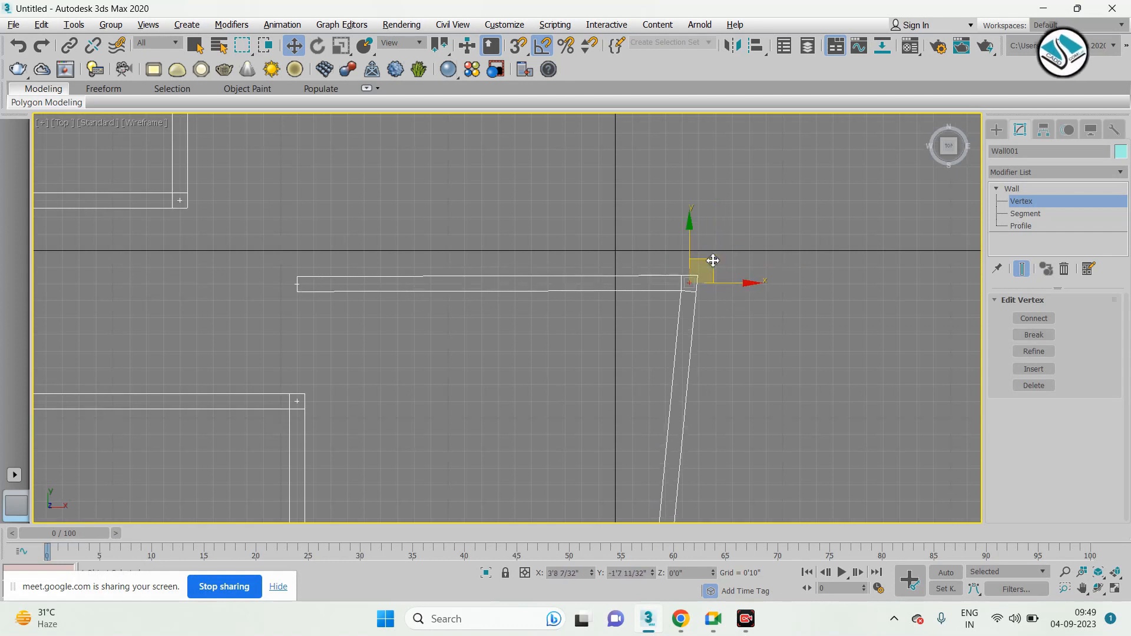
left_click(705, 271)
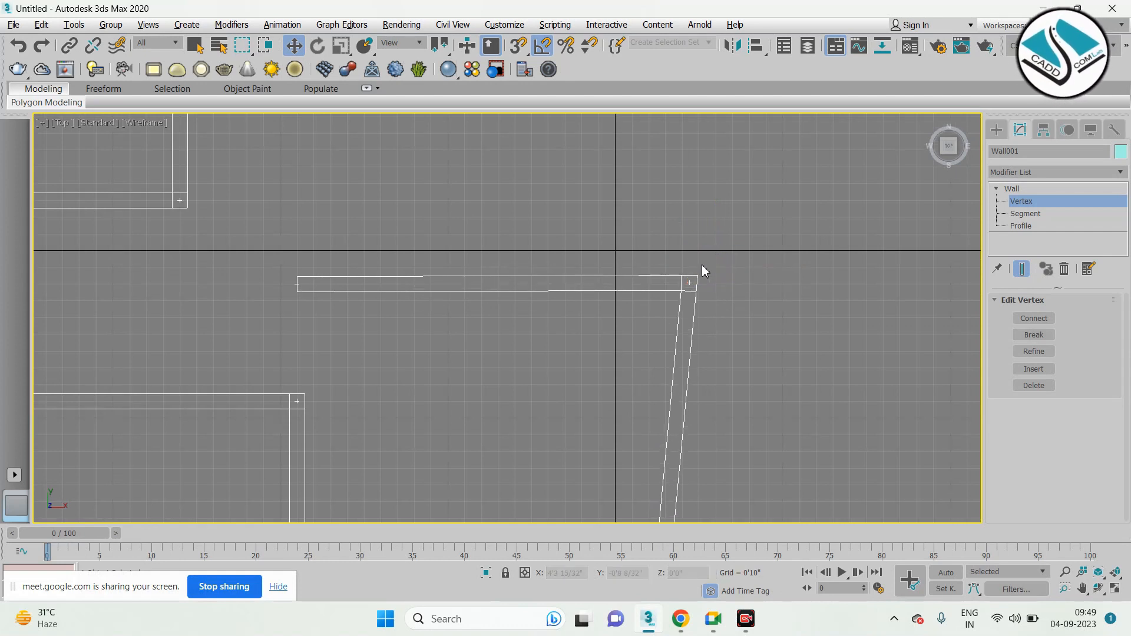
Break the moved corner vertex and pull the horizontal wall's end away from the slanted wall
left_click(683, 290)
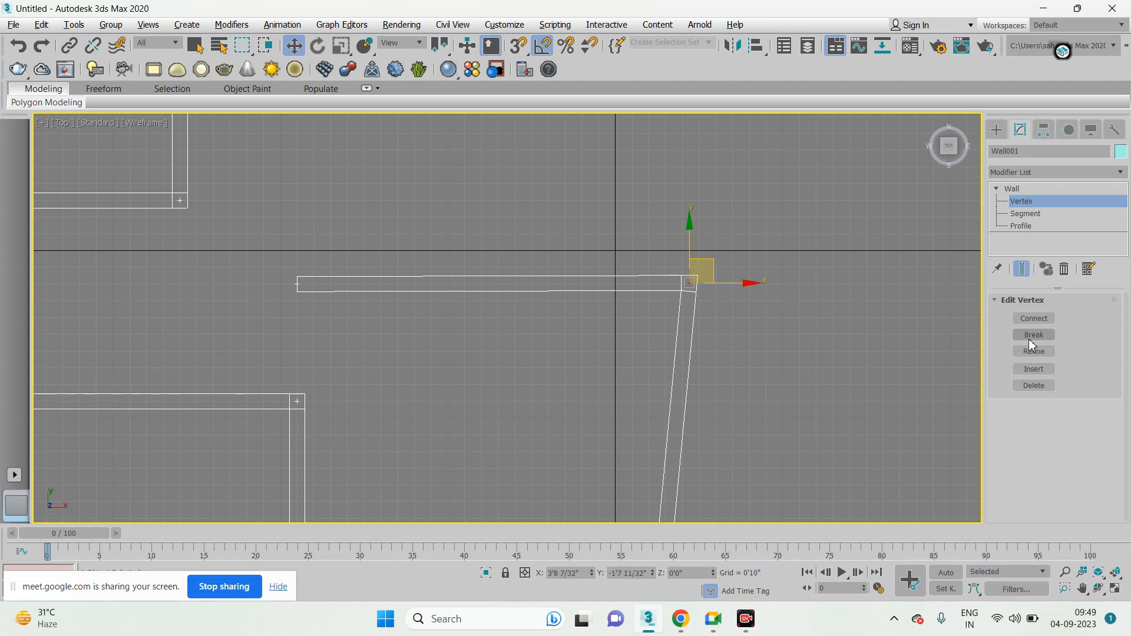
left_click(674, 271)
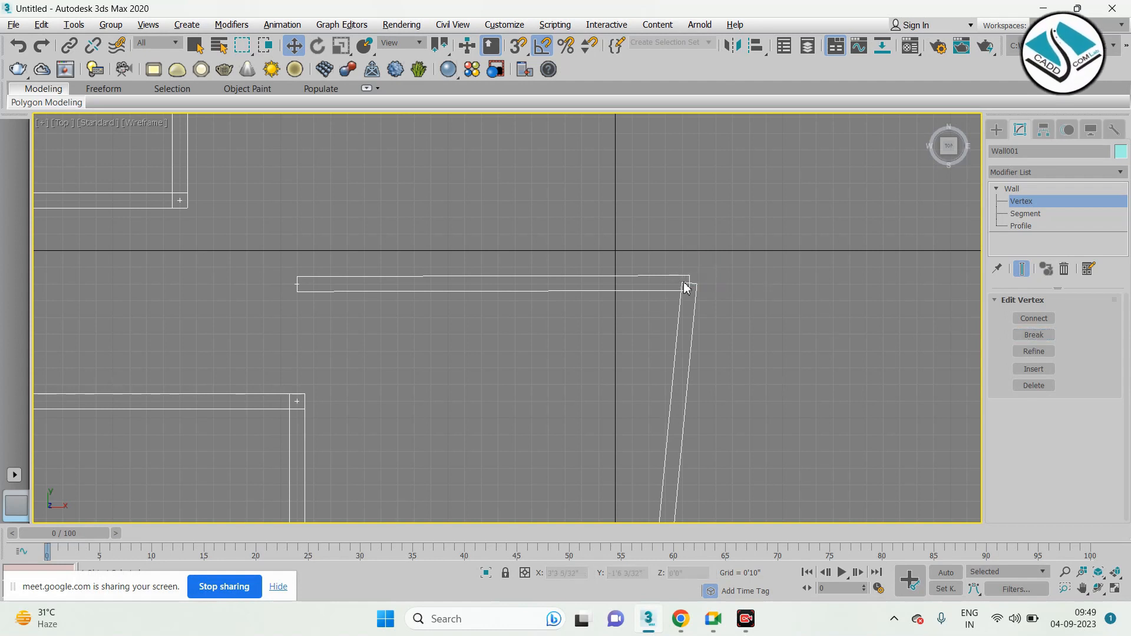
left_click(689, 284)
left_click_drag(707, 257, 597, 259)
left_click(884, 340)
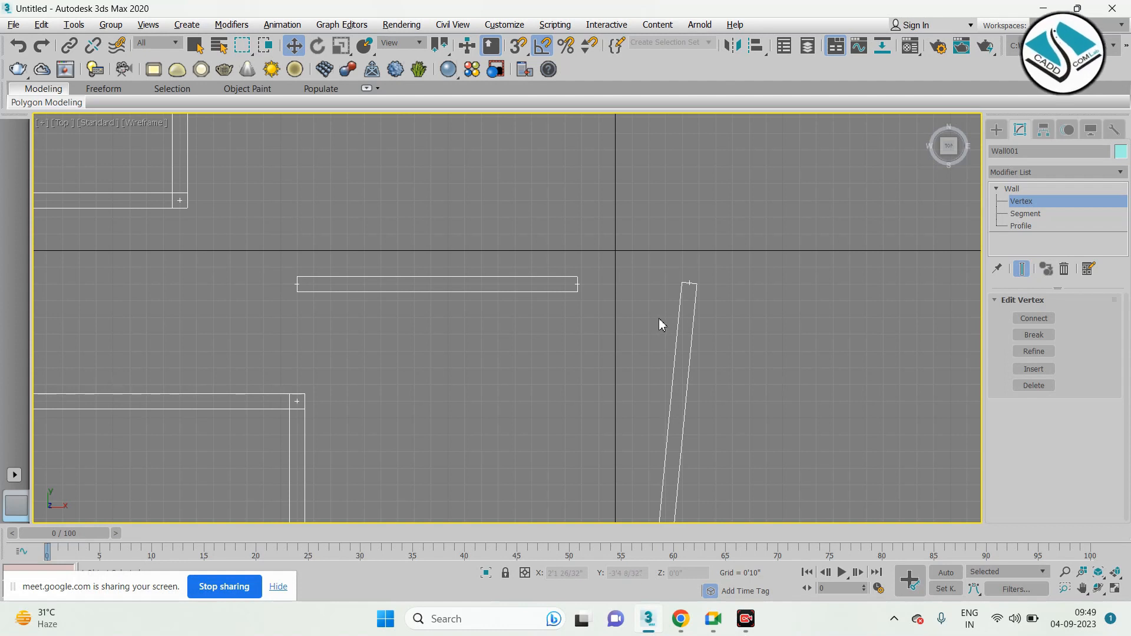
Undo the vertex move and the break so the two walls share their corner again
scroll(659, 318, "down", 3)
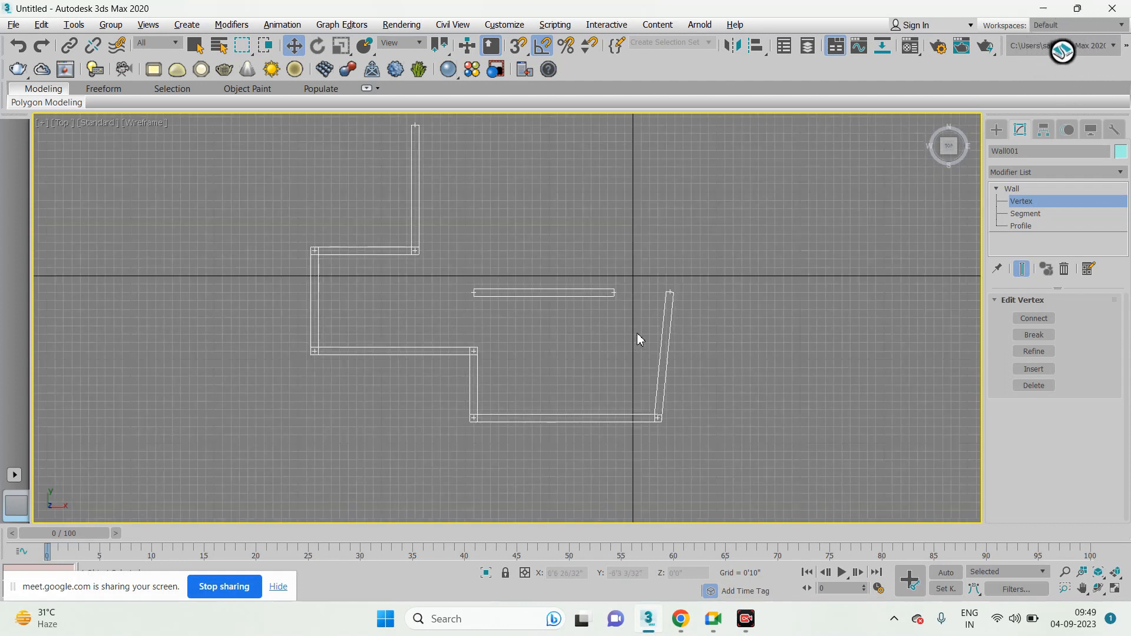
scroll(637, 321, "up", 2)
key("ctrl+z")
key("ctrl+z")
key("ctrl+z")
key("ctrl+z")
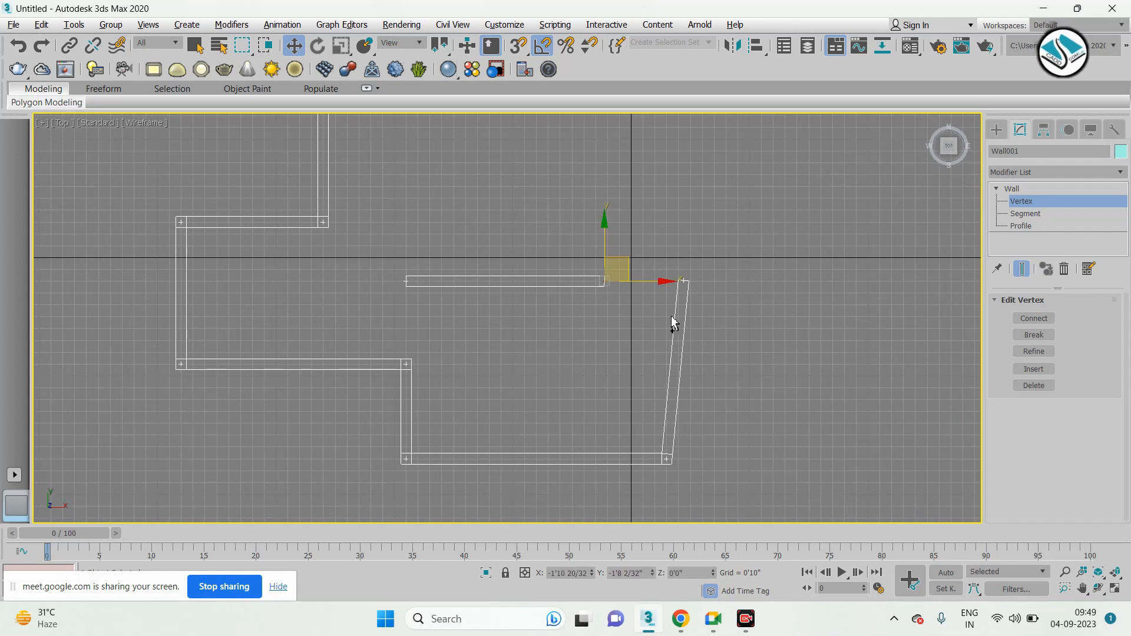
Break the corner vertex between the horizontal and slanted walls again and shorten the horizontal wall to X about -7'6"
scroll(691, 296, "up", 5)
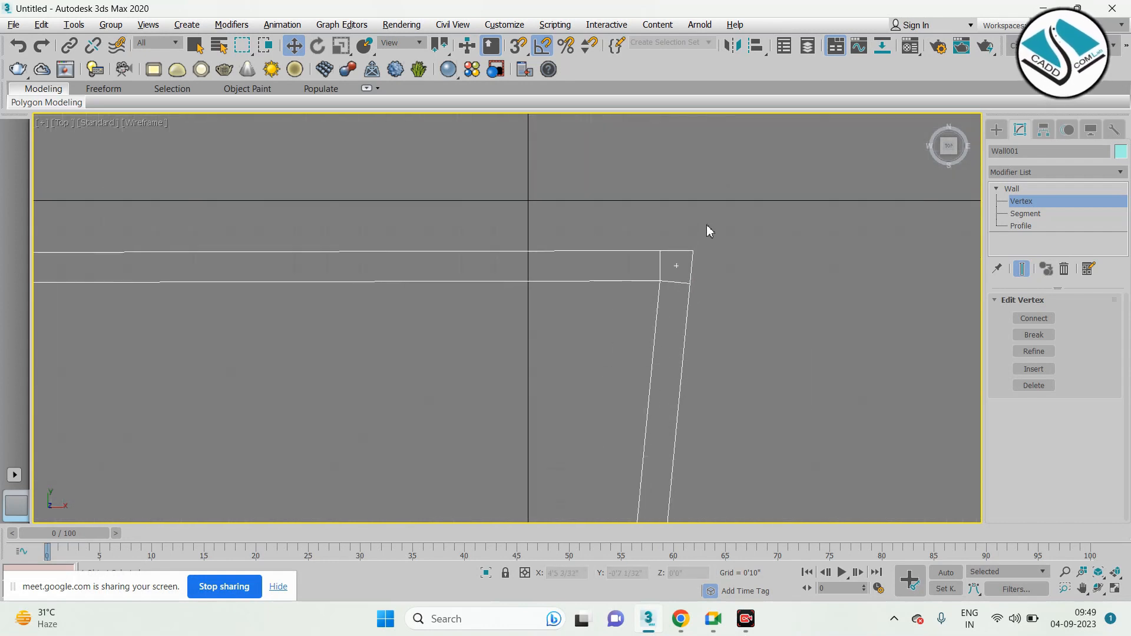
left_click_drag(613, 298, 613, 299)
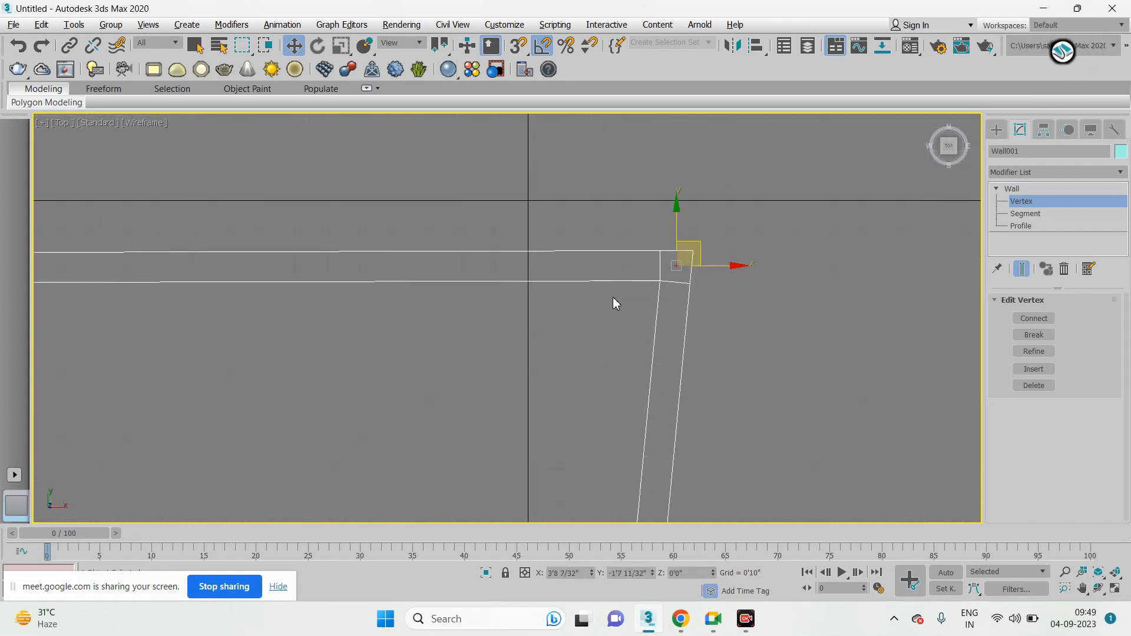
left_click(1034, 334)
left_click(676, 266)
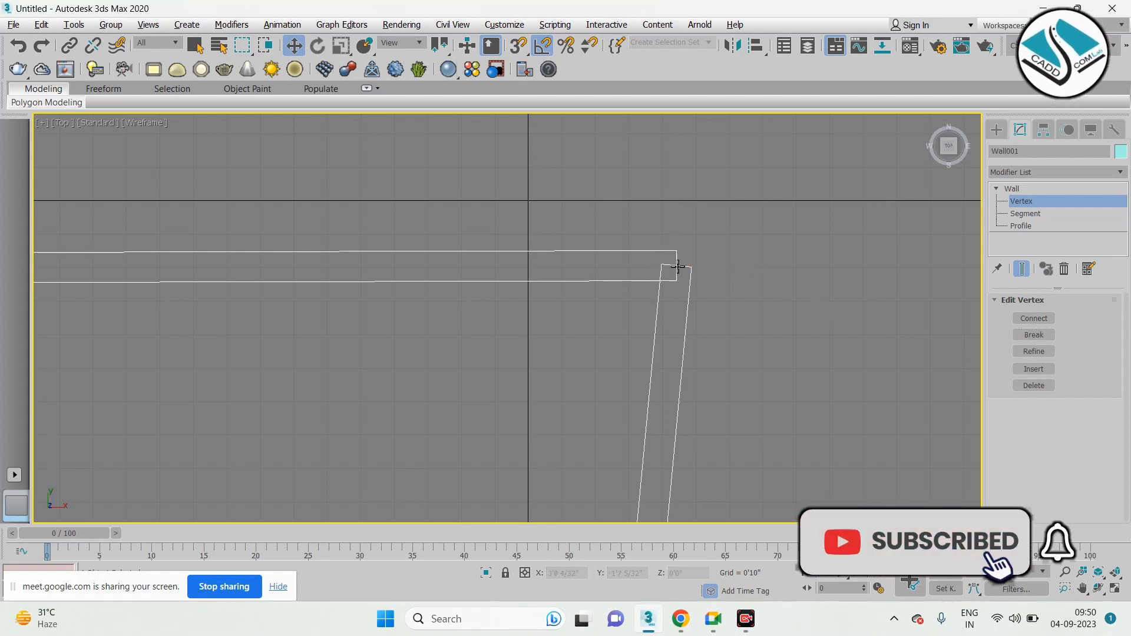
left_click(675, 265)
scroll(703, 265, "down", 3)
left_click_drag(715, 250, 490, 249)
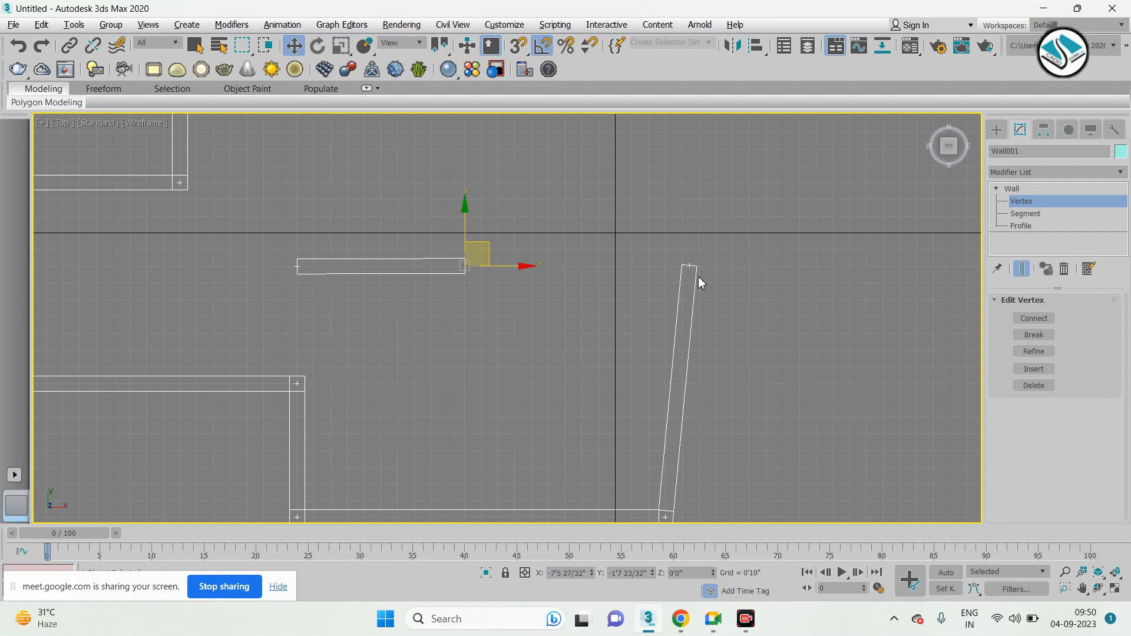
left_click(951, 347)
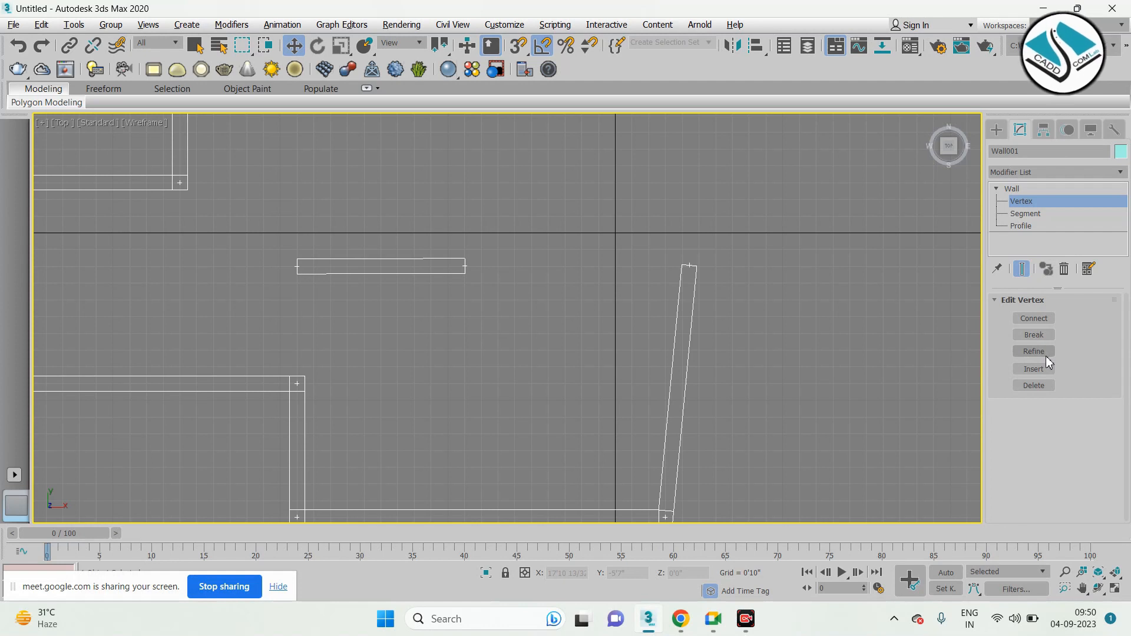
Examine the vertices at both ends of the lowest horizontal wall segment by selecting each in turn
scroll(637, 260, "down", 2)
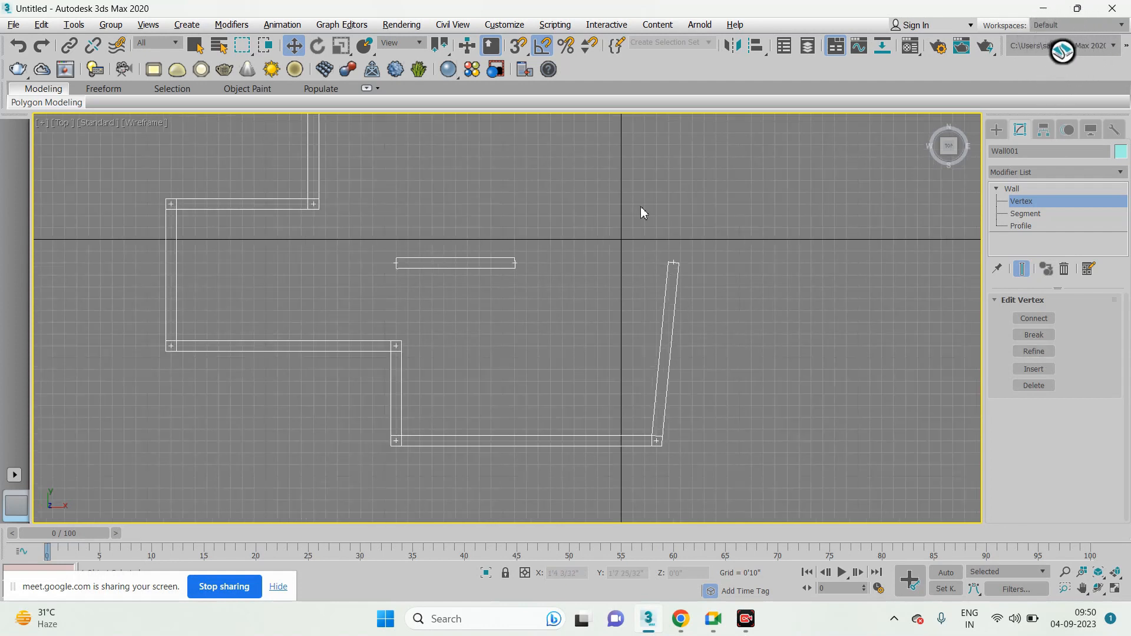
scroll(564, 420, "up", 2)
middle_click_drag(564, 421, 583, 316)
scroll(641, 359, "up", 2)
left_click_drag(728, 310, 776, 380)
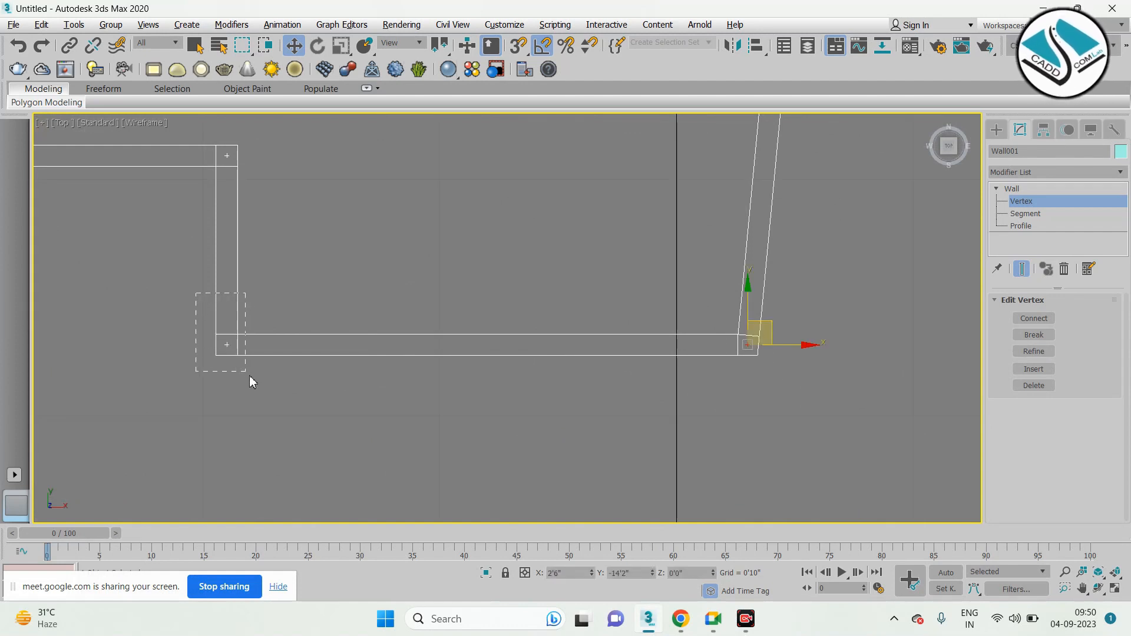
left_click_drag(249, 377, 251, 380)
left_click_drag(746, 360, 747, 361)
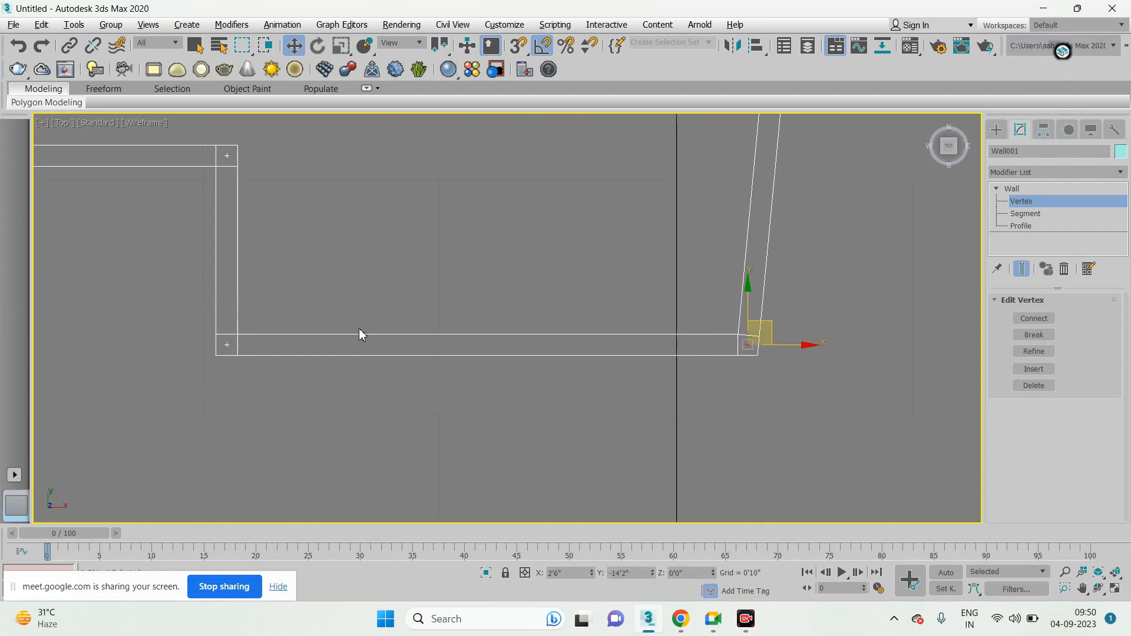
left_click_drag(272, 383, 279, 377)
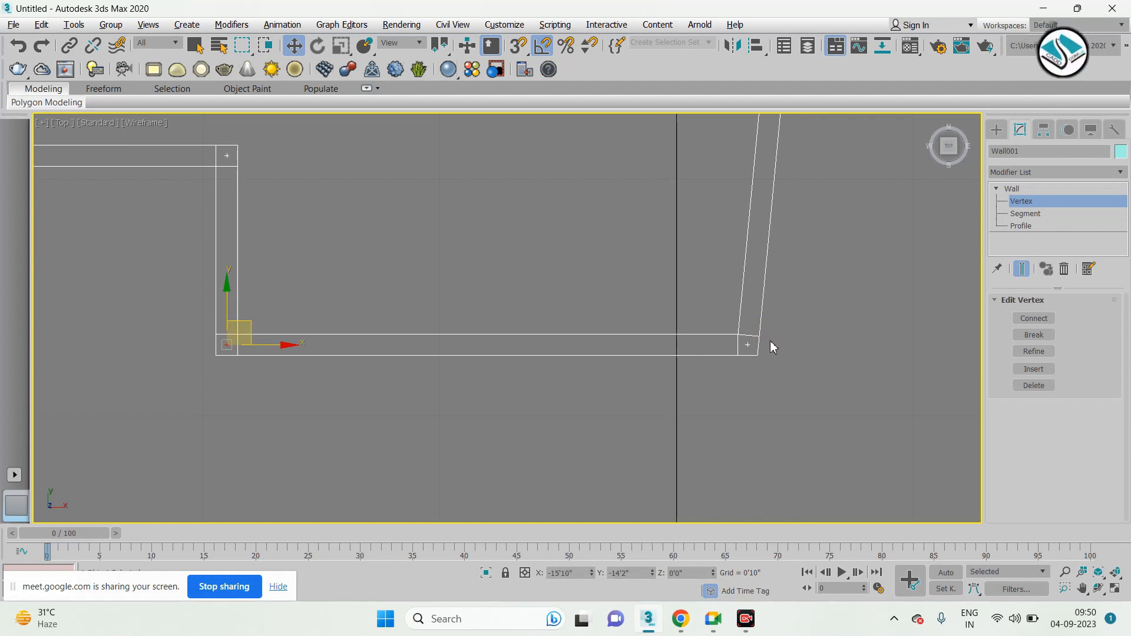
Refine the lowest horizontal wall segment with four additional vertices spread along its length
left_click(1035, 353)
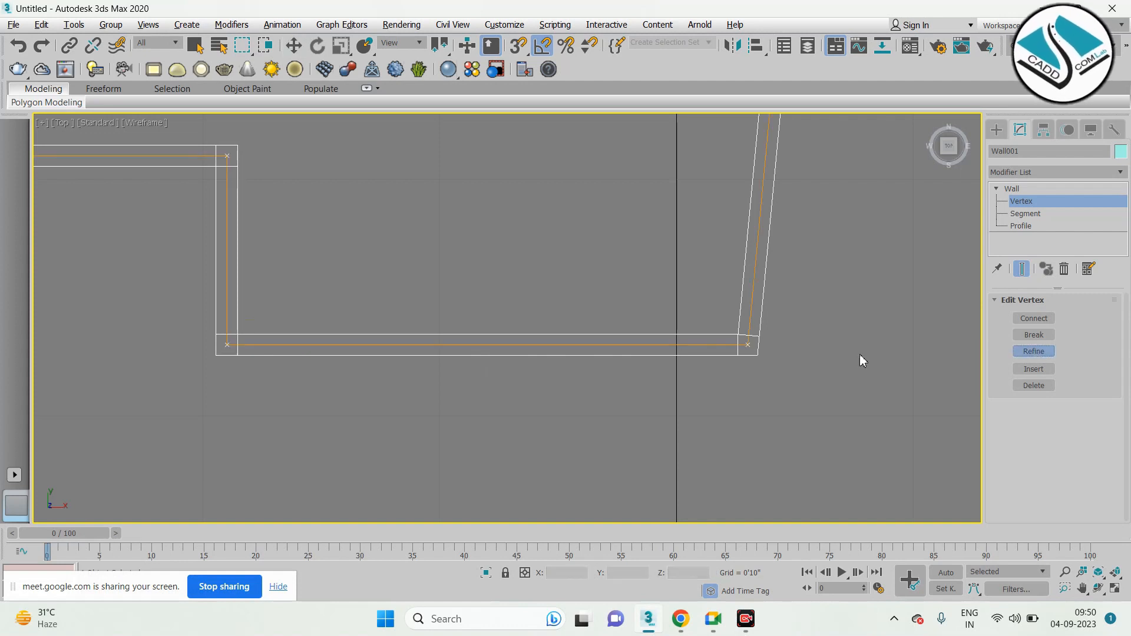
left_click(343, 345)
left_click(457, 344)
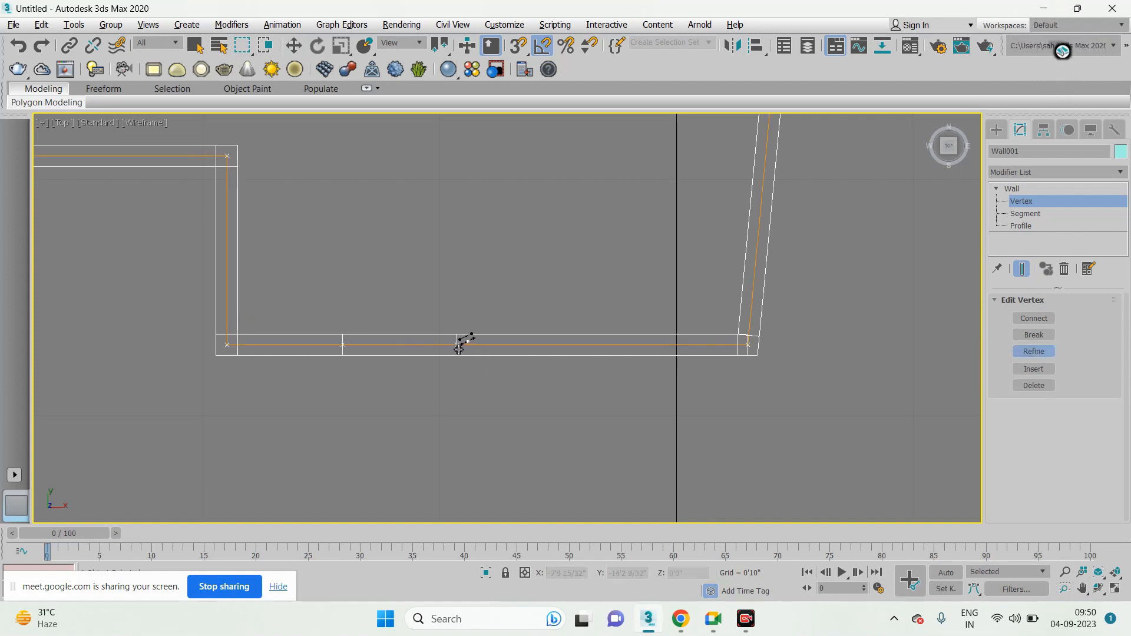
left_click(559, 344)
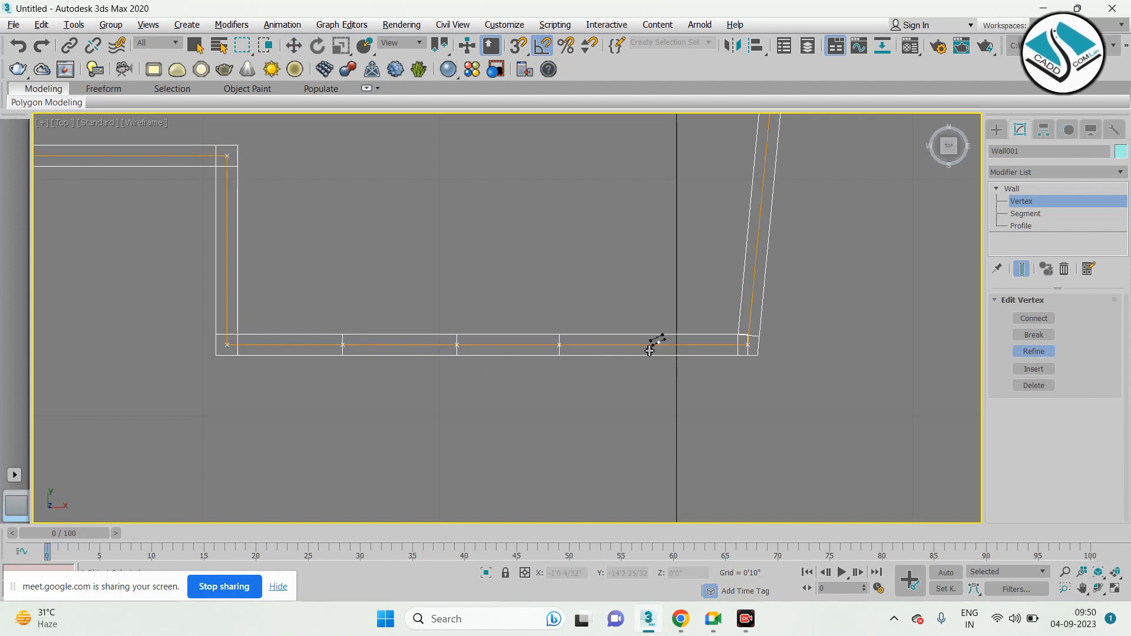
right_click(659, 407)
Move the first added vertex up and the third one down to bend the lowest wall into a zigzag
left_click(342, 344)
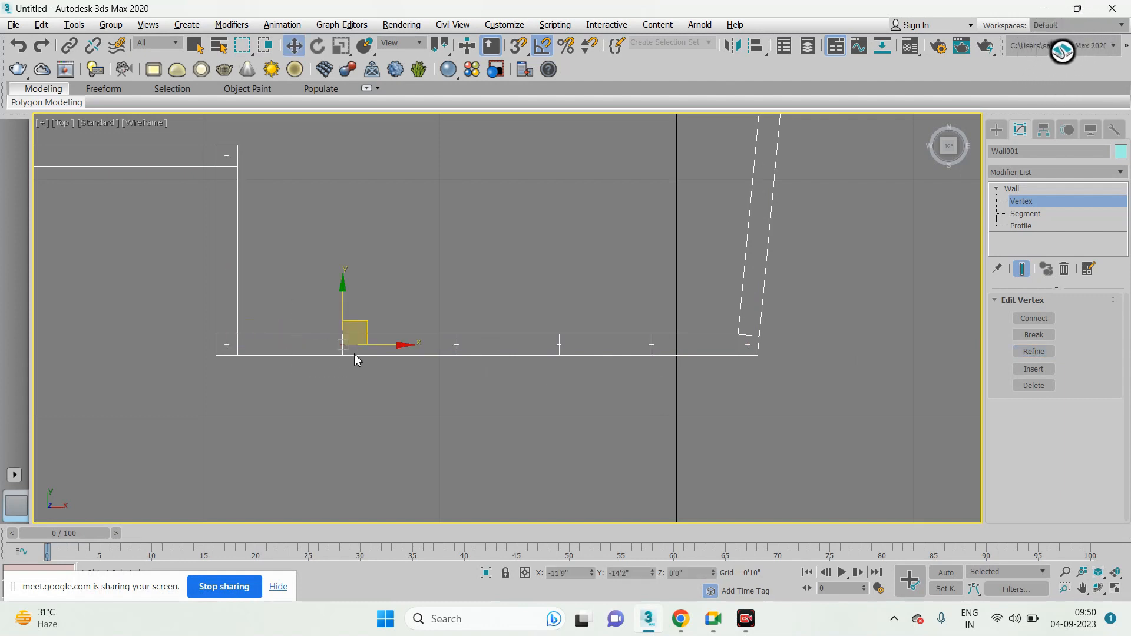
left_click_drag(343, 309, 343, 244)
left_click_drag(543, 307, 604, 397)
left_click_drag(561, 297, 566, 396)
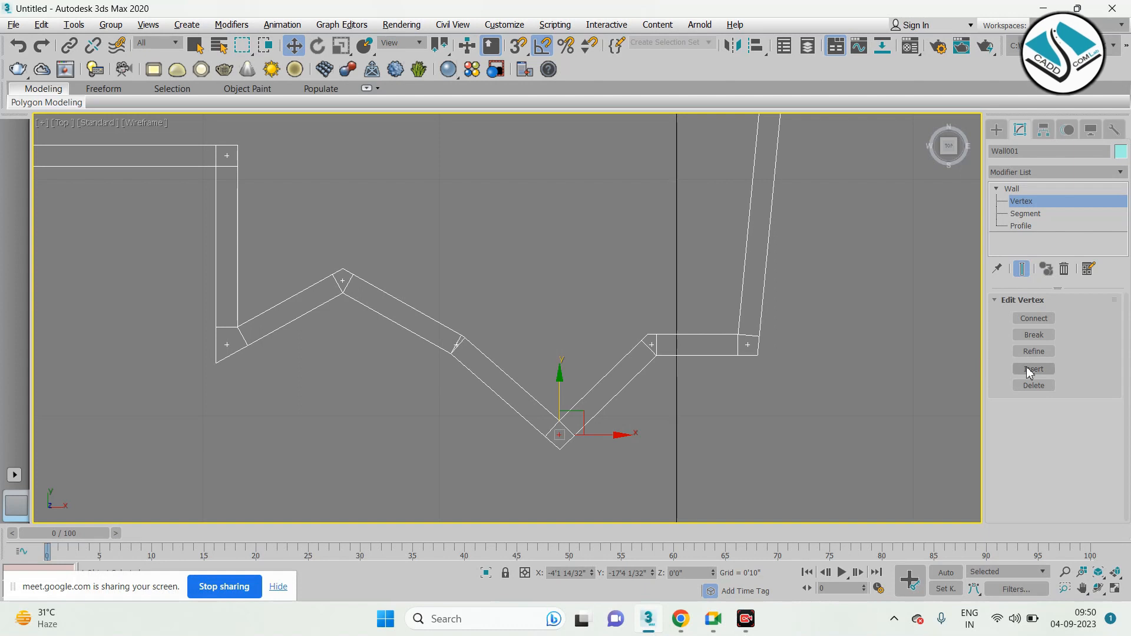
Insert thirteen vertices from the slanted wall's free upper end, shaping an irregular zigzag wall around the short horizontal one
left_click(1049, 369)
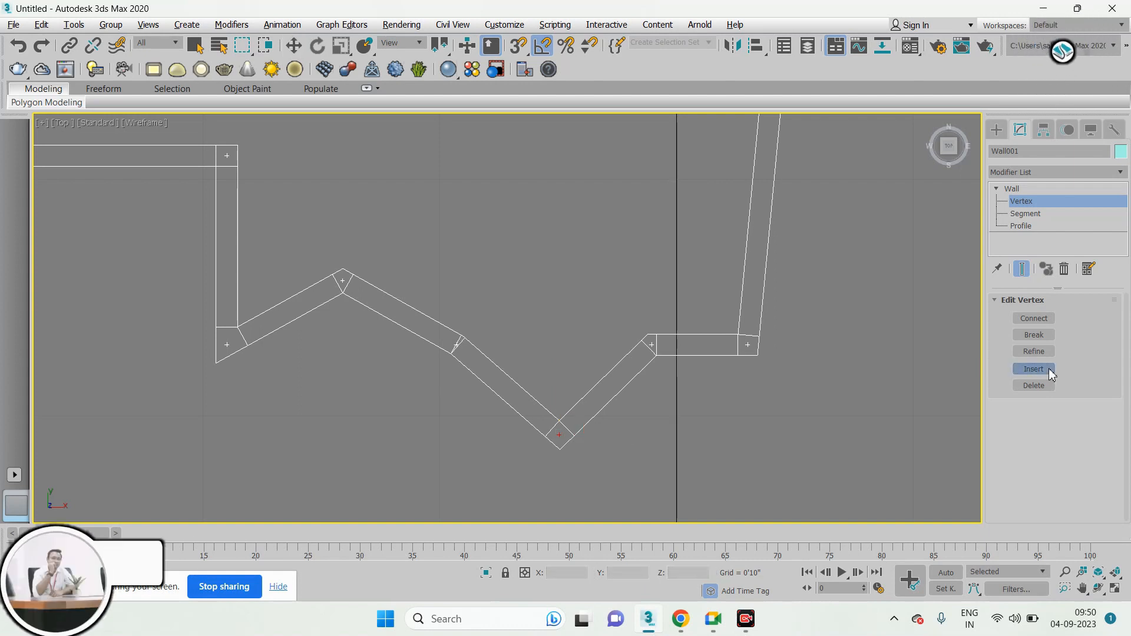
scroll(739, 404, "down", 3)
middle_click_drag(684, 348, 518, 409)
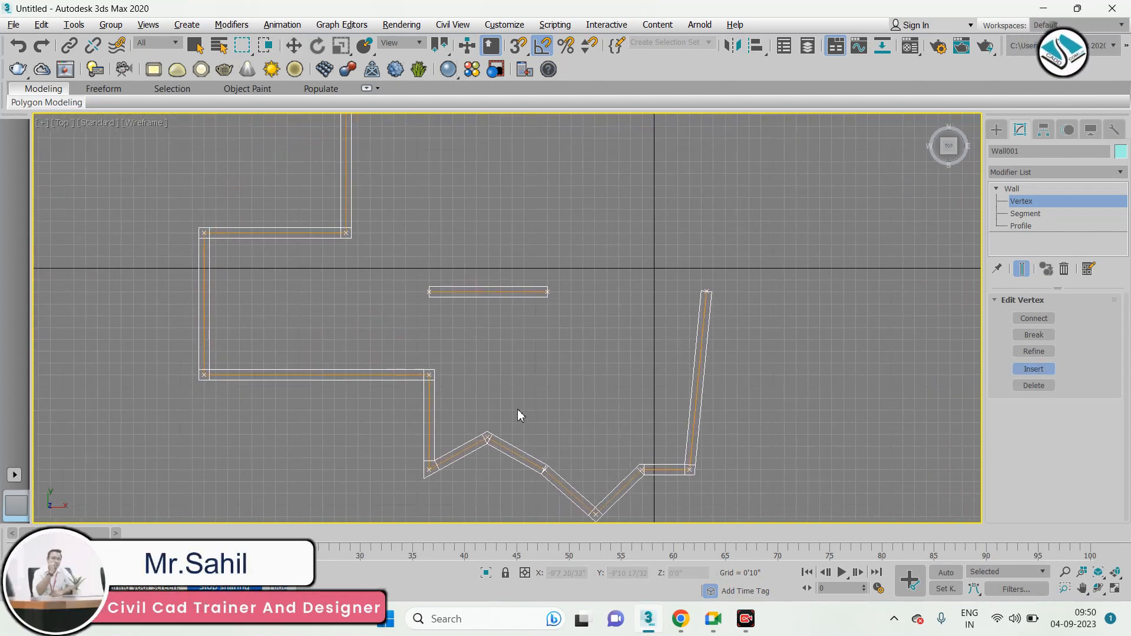
middle_click_drag(769, 387, 726, 447)
scroll(704, 291, "up", 2)
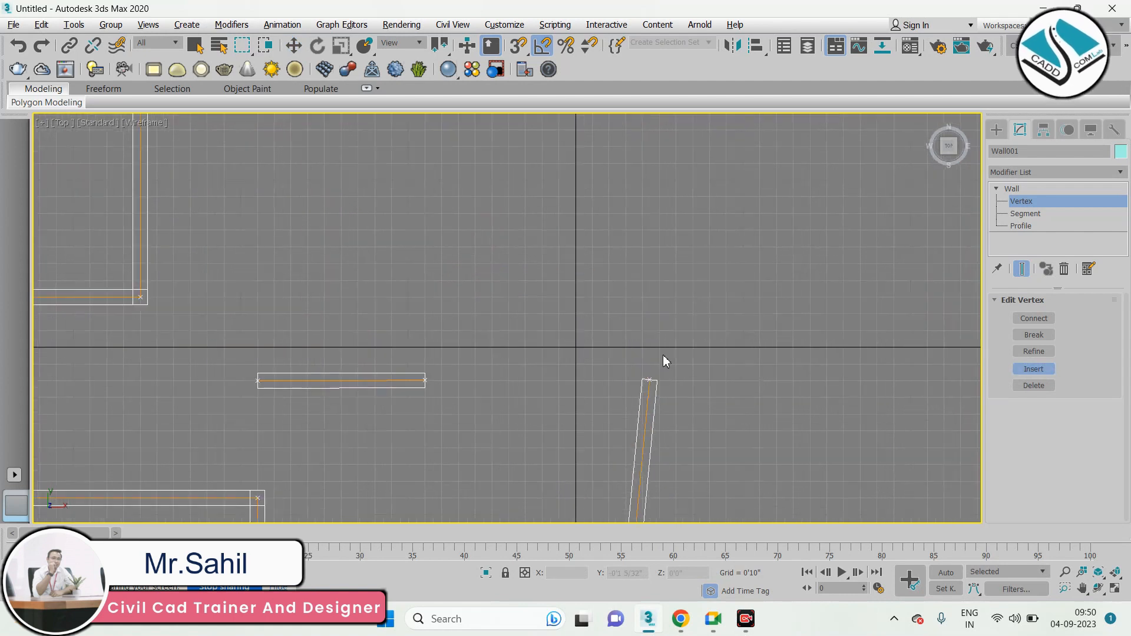
left_click(651, 383)
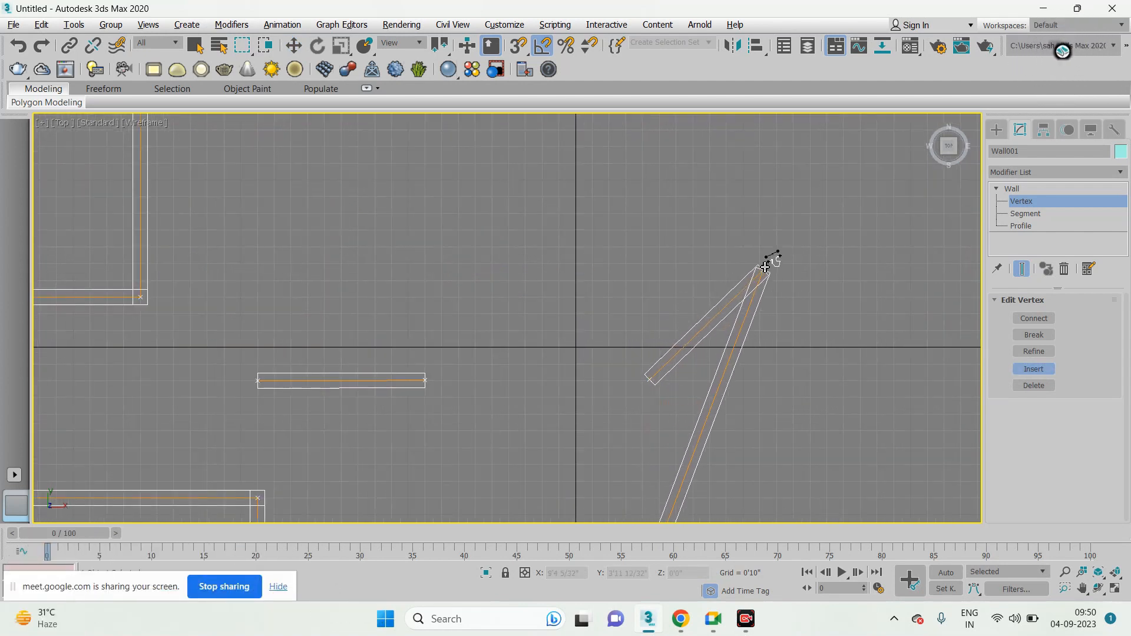
left_click(766, 166)
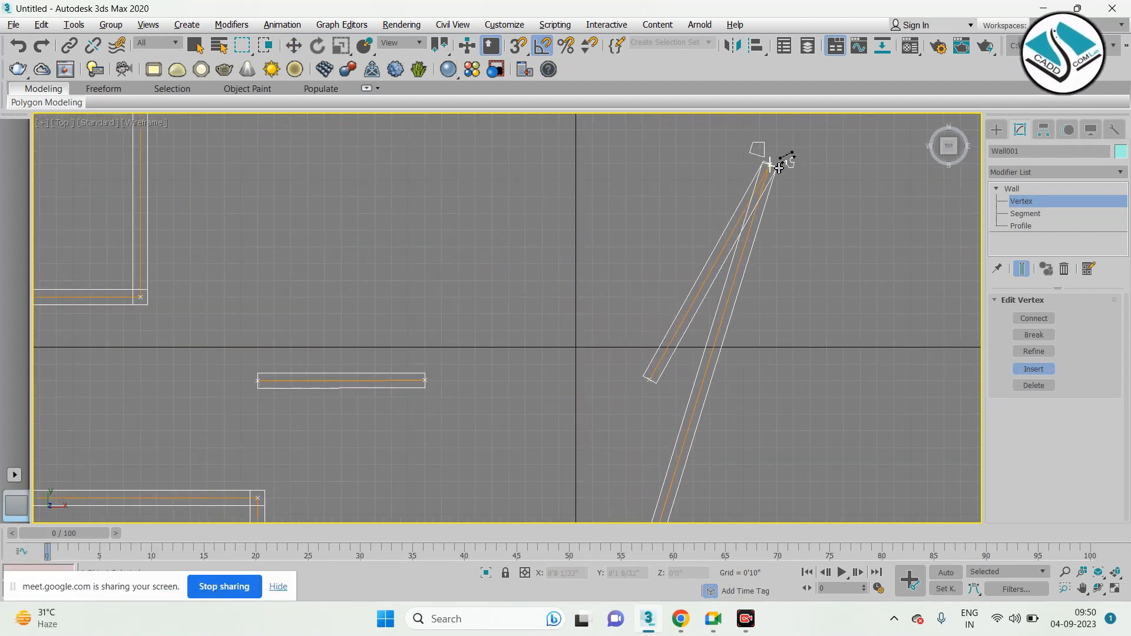
left_click(633, 116)
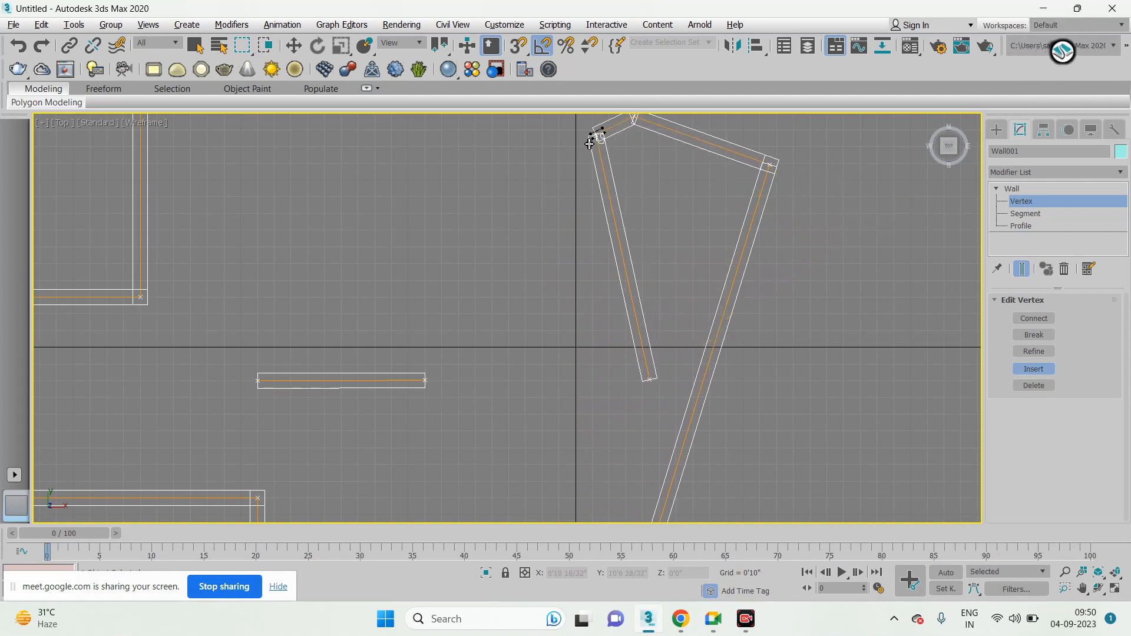
left_click(594, 205)
left_click(481, 135)
left_click(366, 145)
left_click(280, 276)
left_click(387, 310)
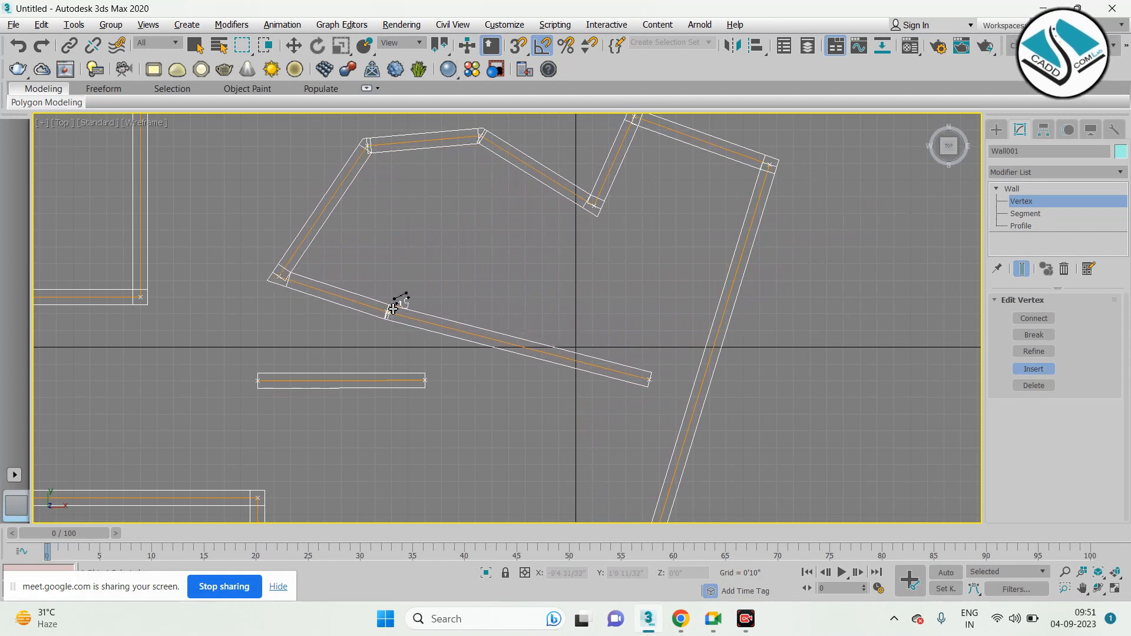
left_click(429, 206)
left_click(554, 232)
left_click(461, 318)
left_click(575, 348)
left_click(648, 205)
left_click(723, 209)
right_click(740, 210)
scroll(702, 245, "down", 3)
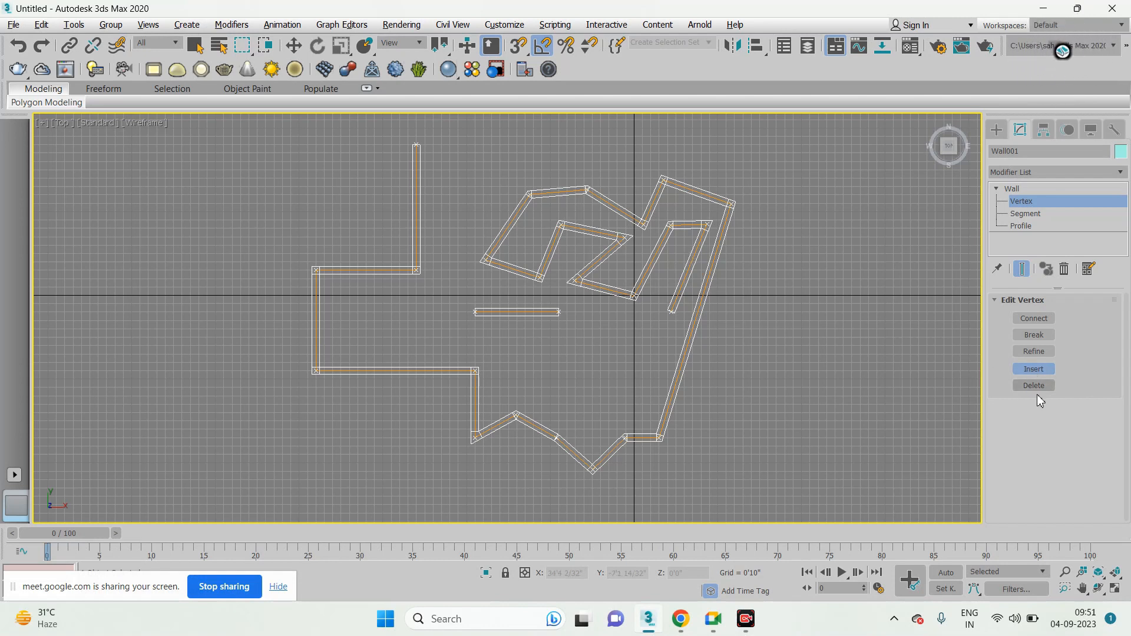
Delete the corner vertex joining the upper vertical wall to the upper horizontal wall segment
key("w")
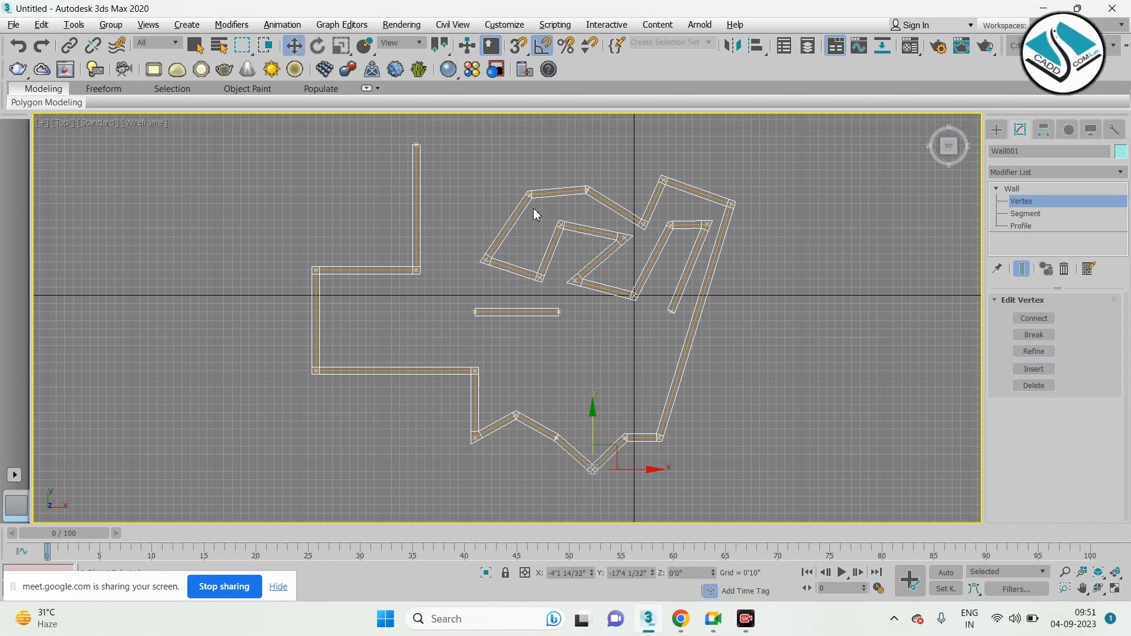
scroll(421, 281, "up", 3)
middle_click_drag(413, 262, 586, 278)
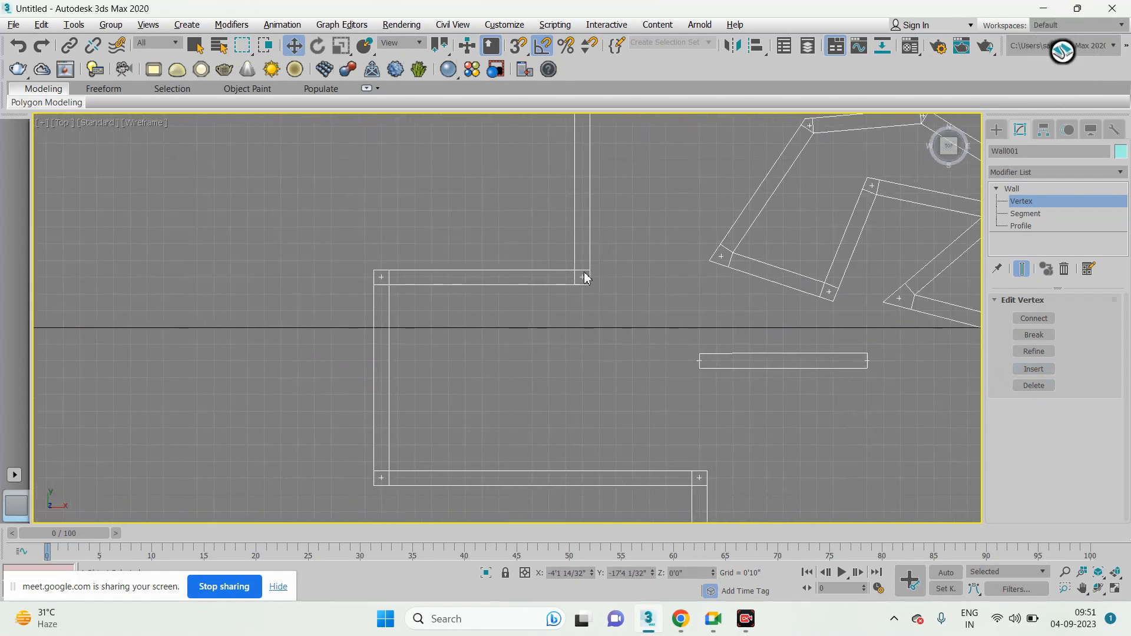
left_click_drag(607, 268, 532, 313)
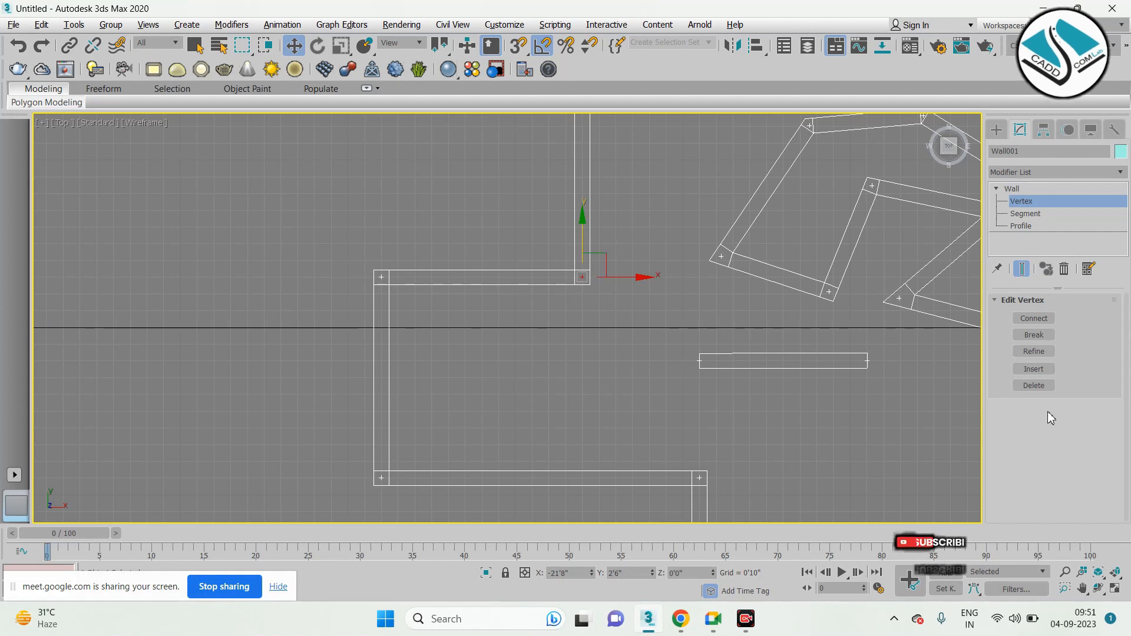
left_click(1028, 386)
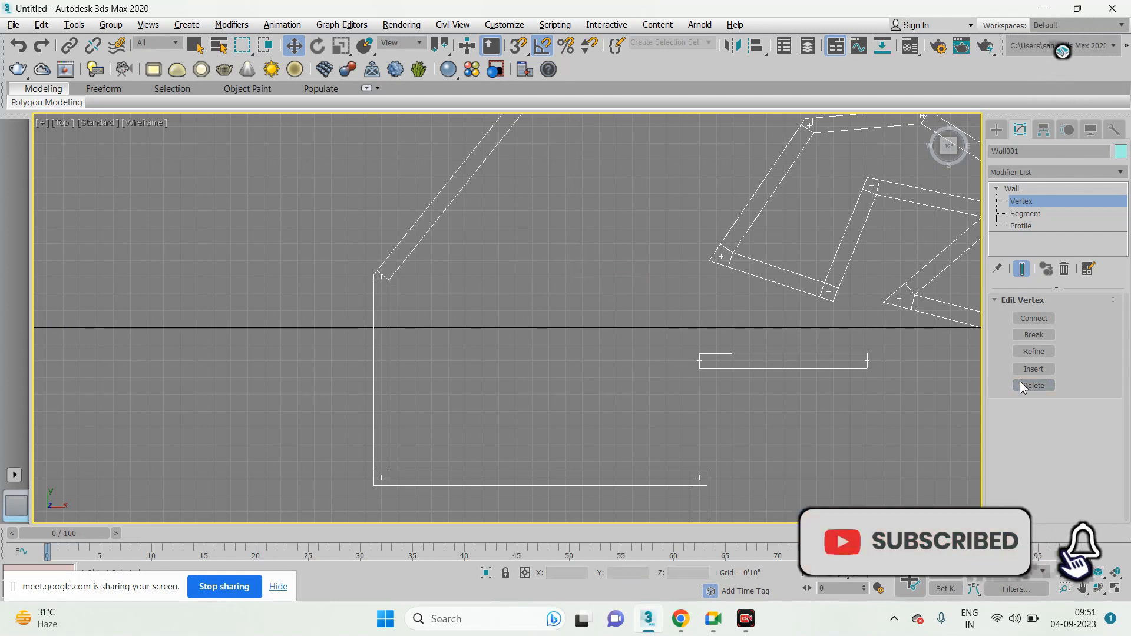
scroll(521, 328, "down", 2)
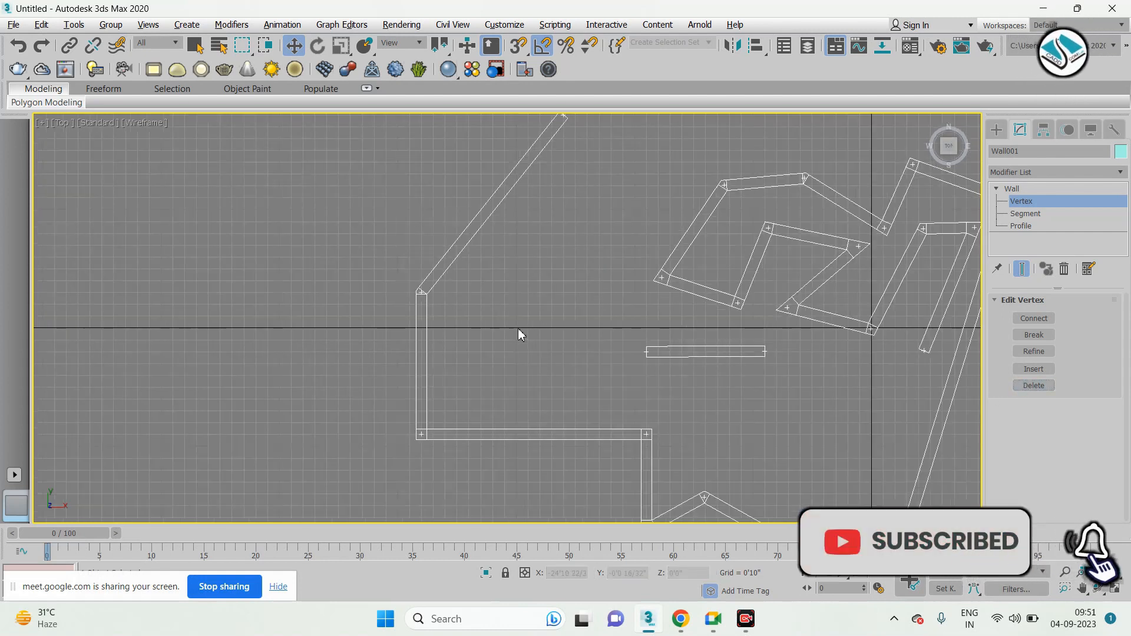
Delete an end vertex of the short detached horizontal wall and the free upper end vertex of the slanted wall
left_click(645, 352)
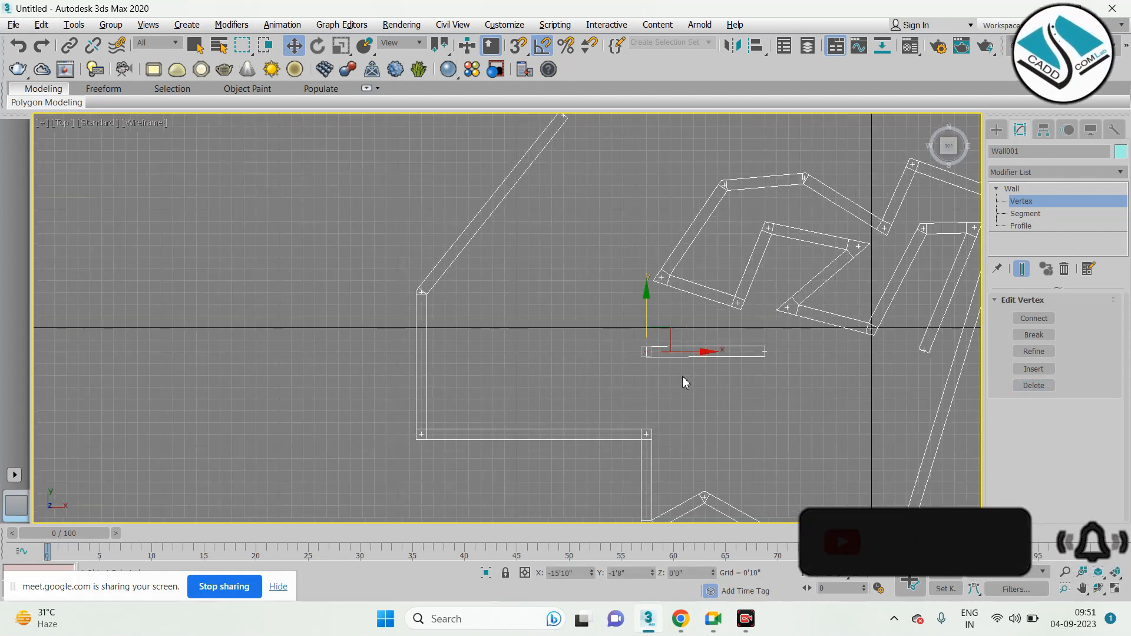
left_click(1034, 387)
middle_click_drag(501, 231, 431, 320)
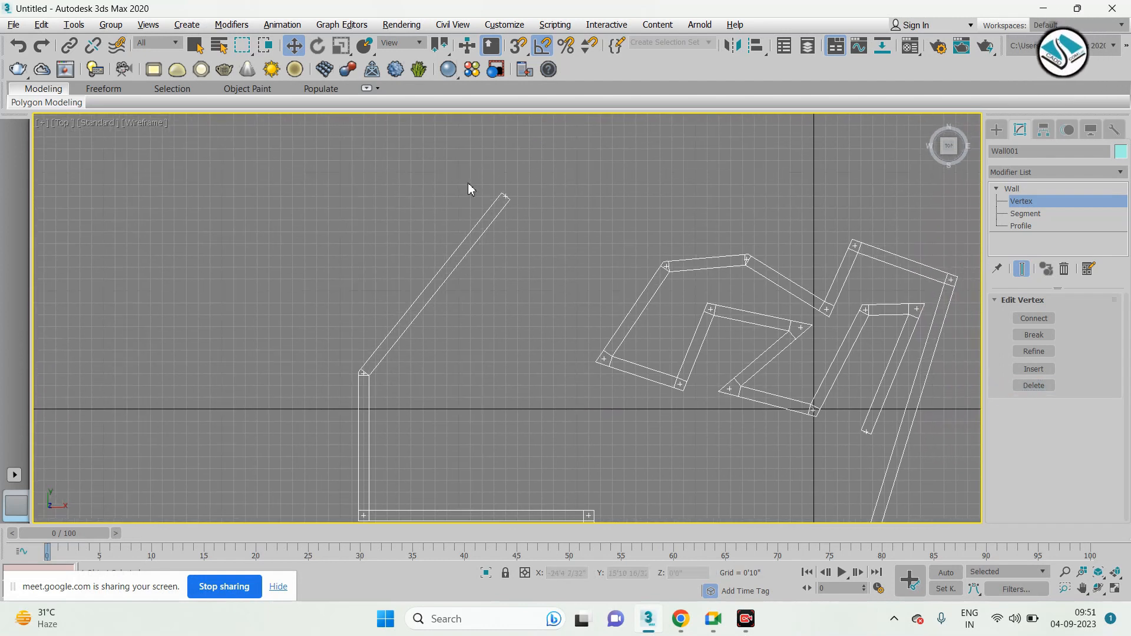
left_click_drag(526, 222, 526, 222)
left_click(1041, 387)
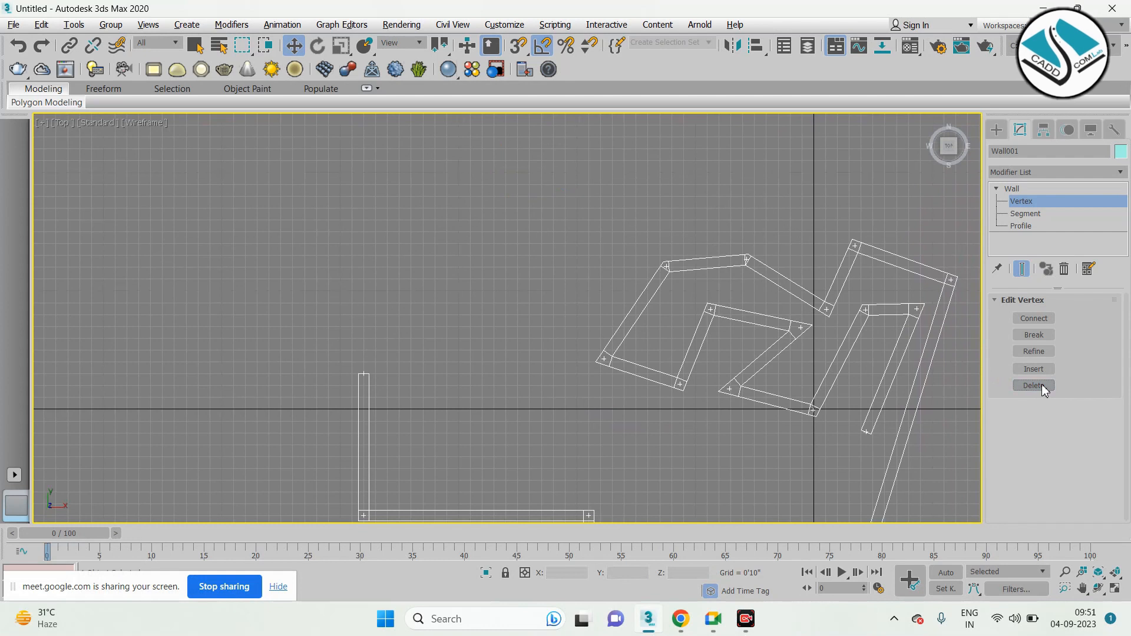
Undo the vertex deletions, the inserted zigzag vertices, the vertex moves and the refinement of the lowest horizontal wall
scroll(613, 231, "down", 3)
scroll(697, 316, "up", 2)
middle_click_drag(697, 317, 589, 285)
key("ctrl+z")
key("ctrl+z")
key("ctrl+z")
key("ctrl+z")
key("ctrl+z")
key("ctrl+z")
key("ctrl+z")
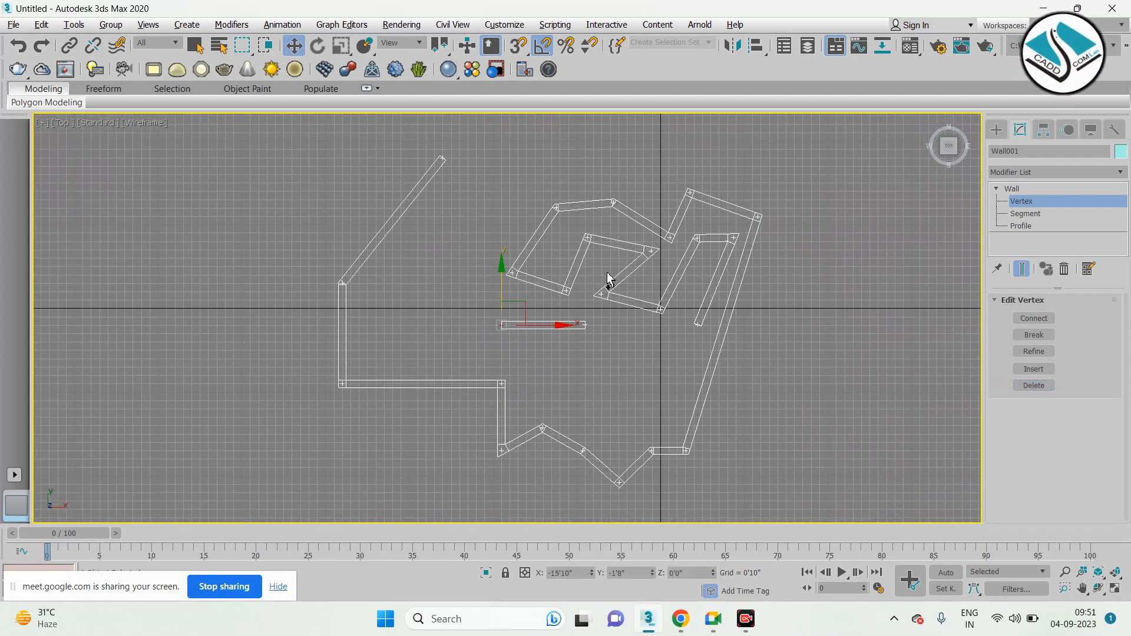
key("ctrl+z")
key("ctrl+z")
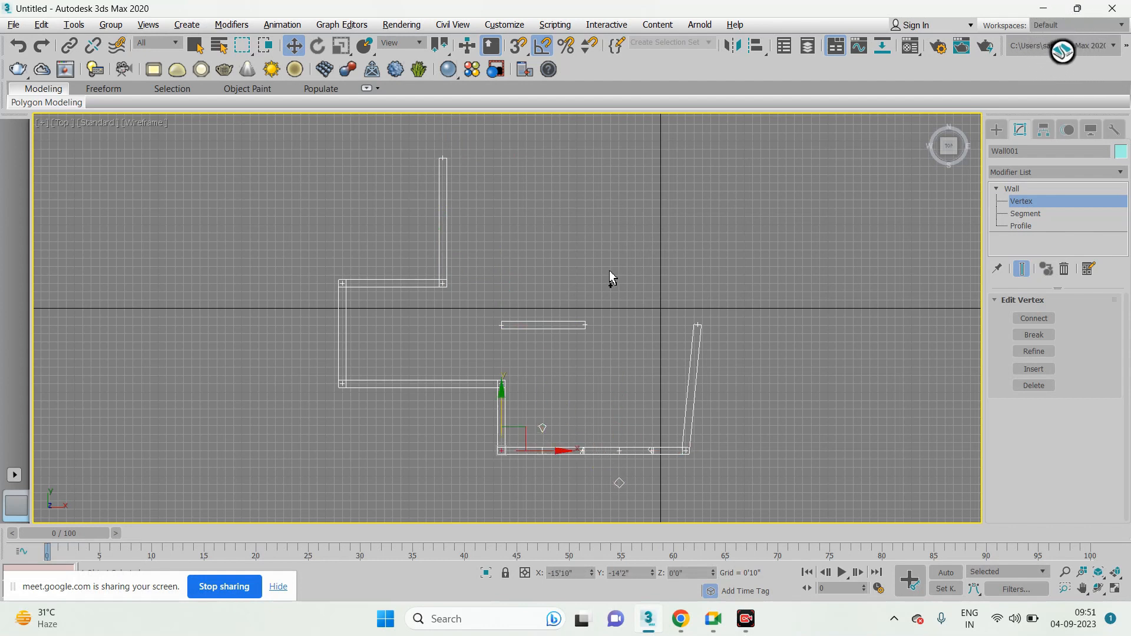
key("ctrl+z")
key("ctrl+z")
key("ctrl+z")
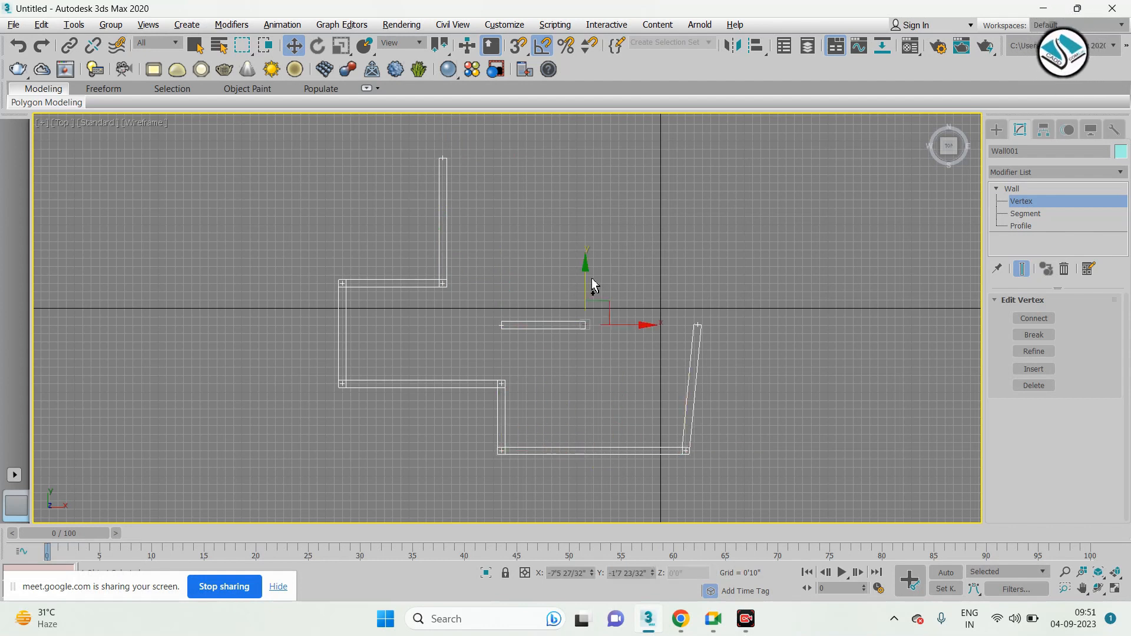
Switch the wall to Segment sub-object level and select its segments individually, one after another
left_click(1031, 216)
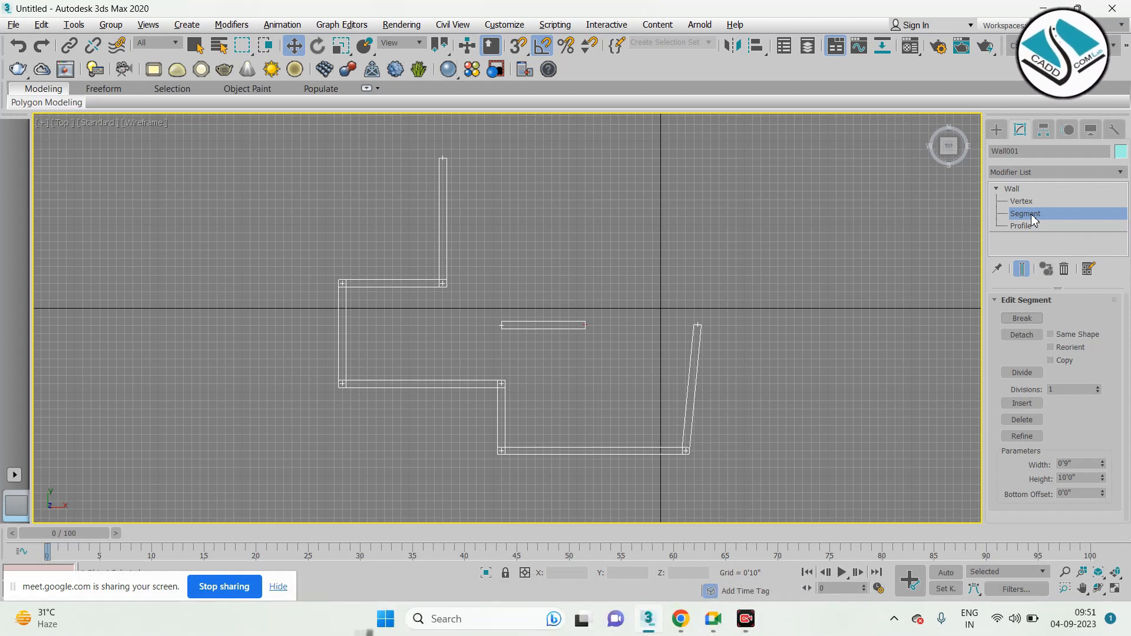
middle_click_drag(608, 330, 623, 288)
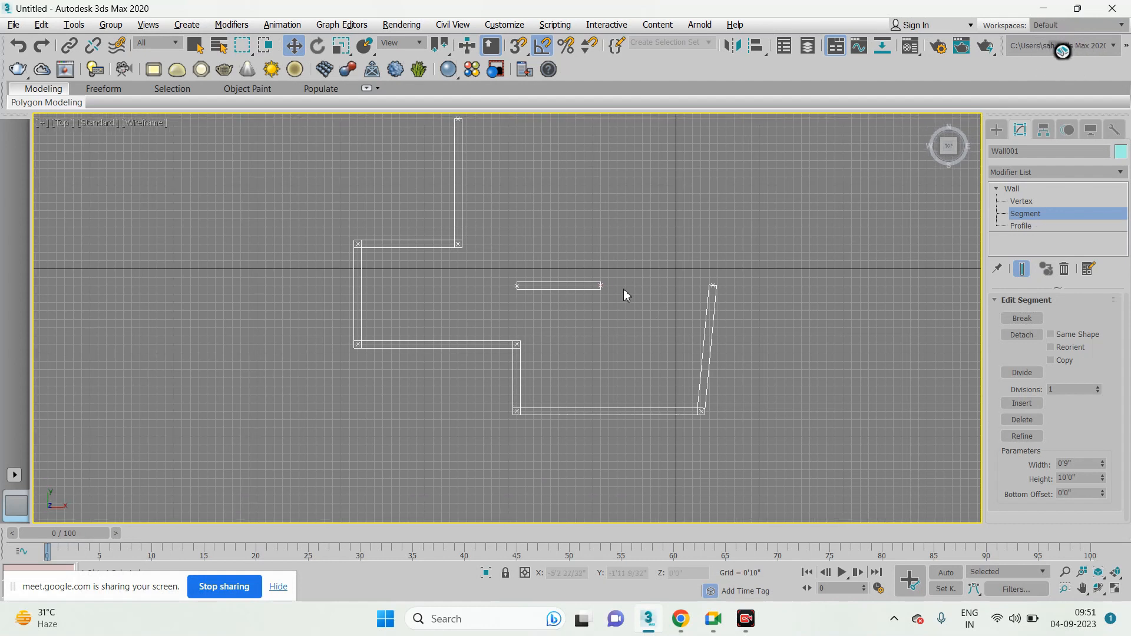
scroll(642, 323, "up", 2)
left_click(728, 357)
left_click(592, 446)
left_click(337, 354)
left_click(243, 235)
left_click(290, 211)
left_click(383, 155)
Examine segment selection by enclosing different wall segments in selection regions, finishing with the lowest horizontal one, and clear the selection
left_click_drag(306, 250, 221, 295)
left_click_drag(326, 171, 309, 246)
left_click_drag(353, 321, 401, 380)
left_click_drag(506, 379, 436, 401)
left_click_drag(341, 310, 221, 278)
left_click_drag(417, 294, 380, 372)
left_click_drag(655, 353, 604, 459)
middle_click_drag(593, 396, 586, 290)
scroll(602, 332, "up", 2)
left_click_drag(588, 288, 612, 328)
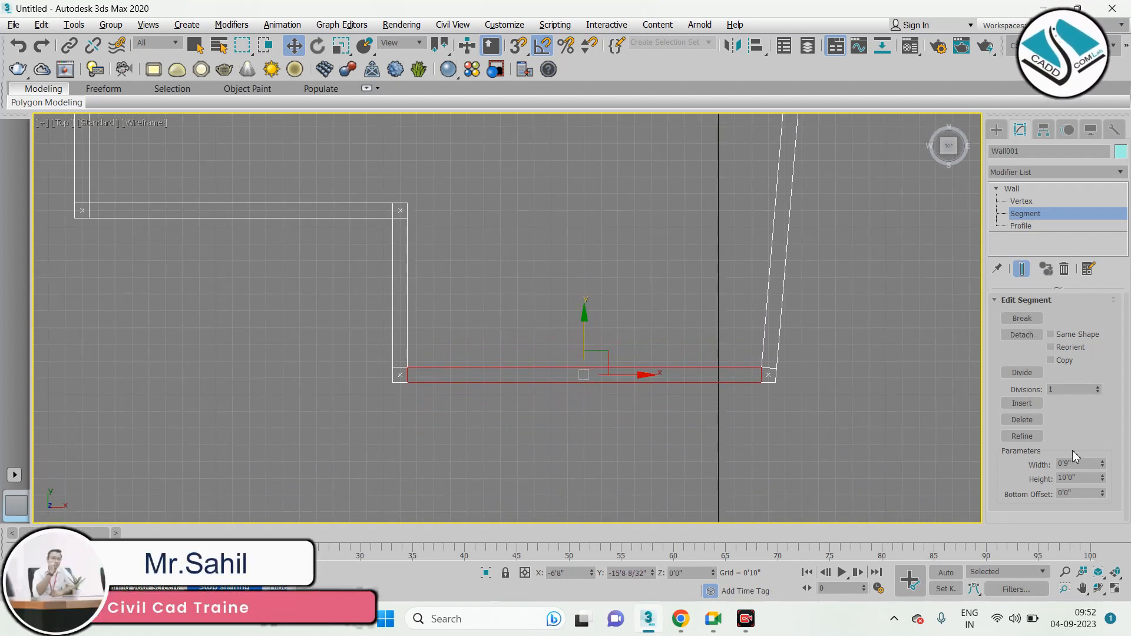
left_click(875, 384)
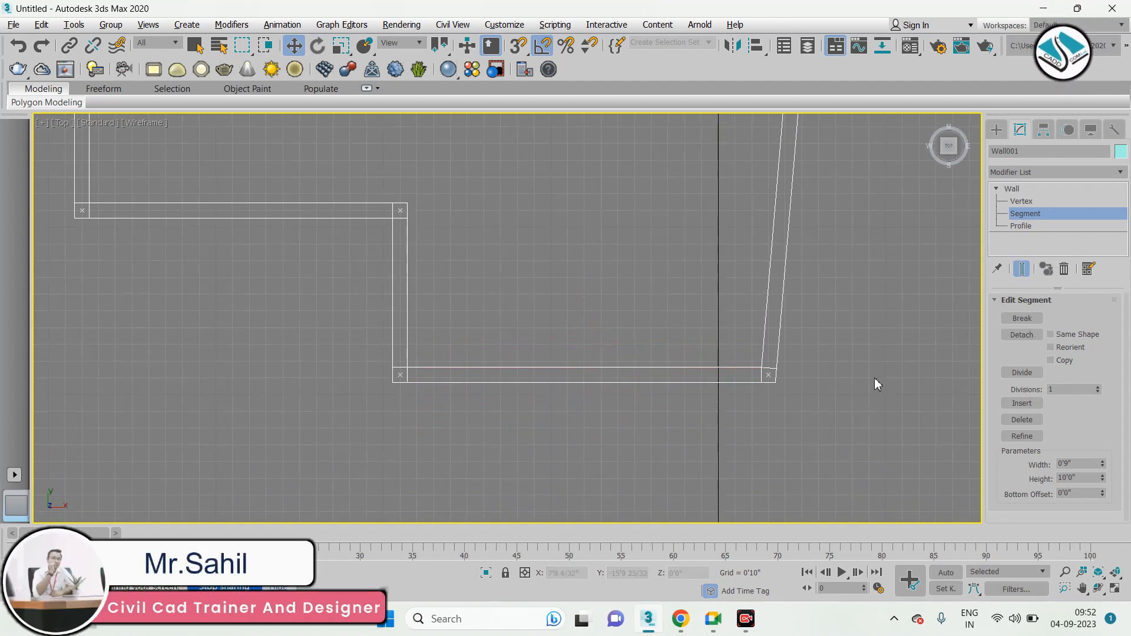
Break the lowest horizontal segment near both ends and move the middle piece straight up, leaving an opening
left_click(1024, 319)
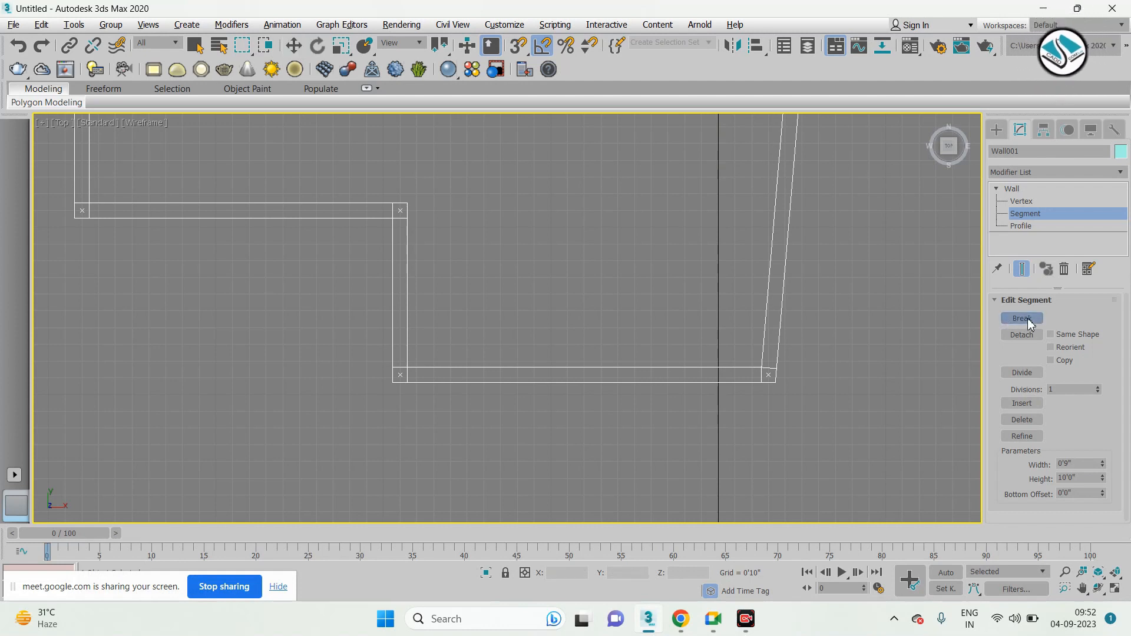
left_click(713, 375)
left_click(477, 375)
key("w")
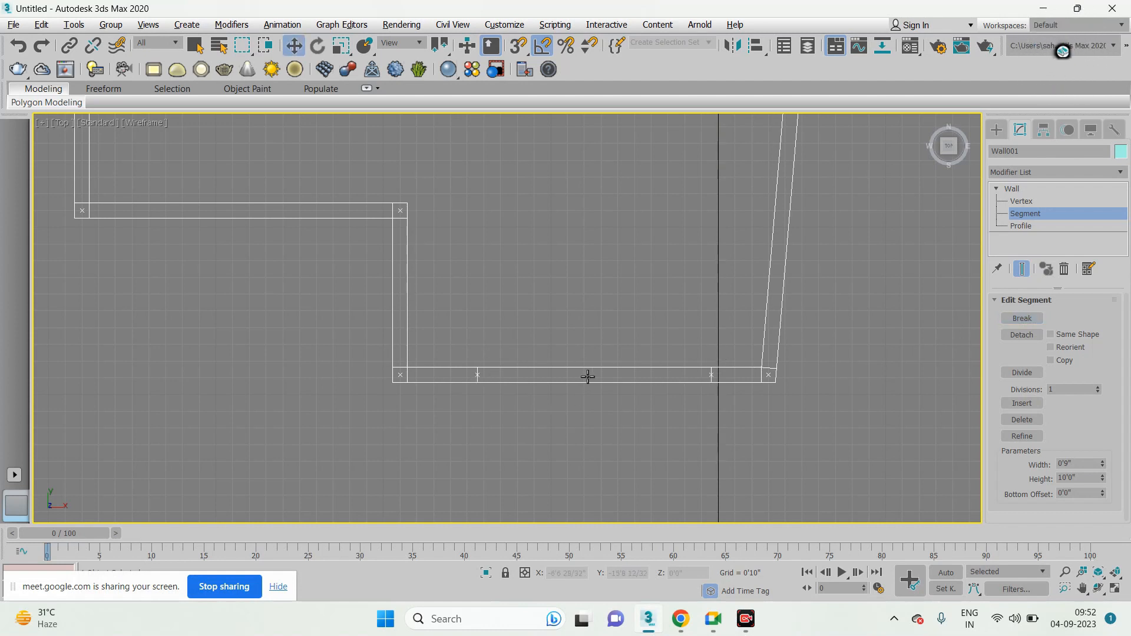
left_click(604, 374)
left_click_drag(596, 344, 595, 232)
left_click(613, 398)
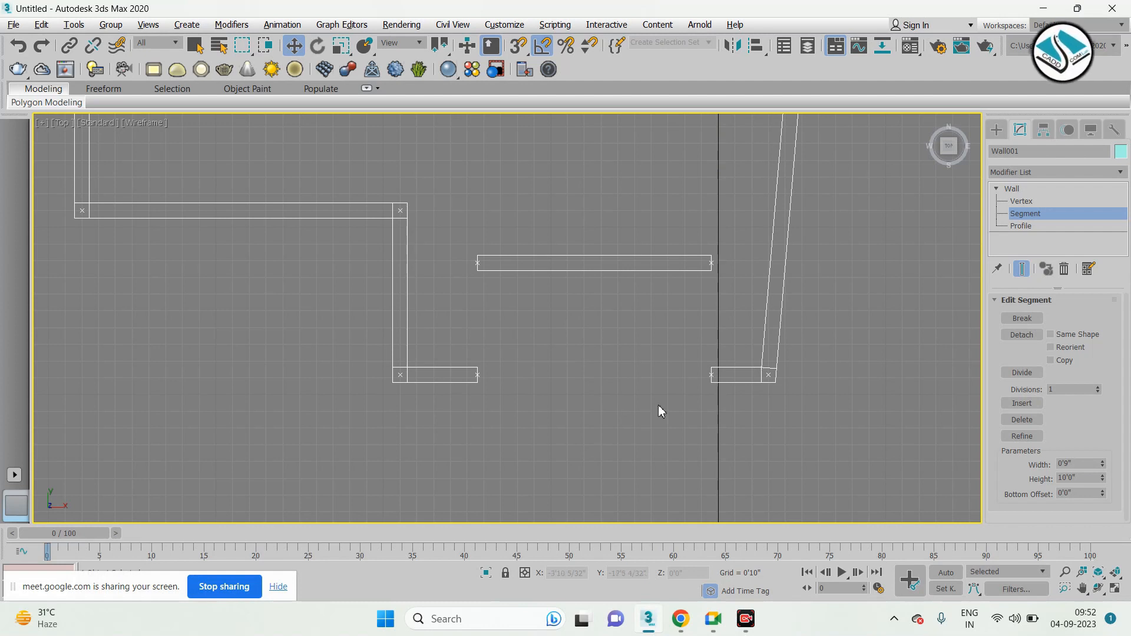
Break the raised wall piece at two points and move its middle part up by about 3 feet
left_click(659, 262)
left_click(1021, 318)
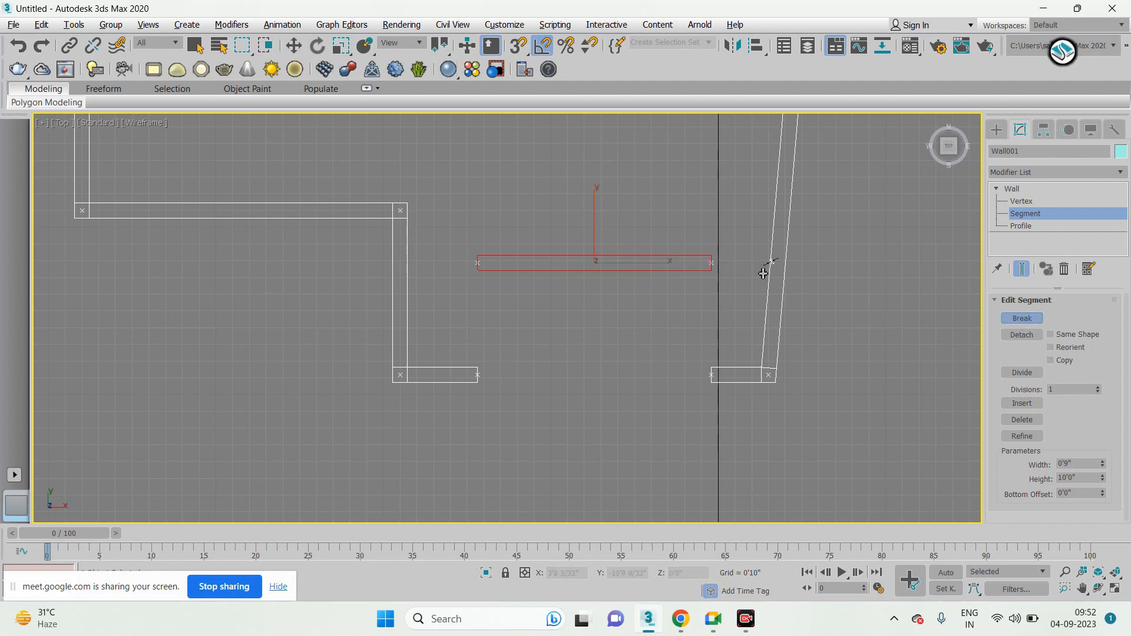
left_click(672, 263)
left_click(541, 264)
key("w")
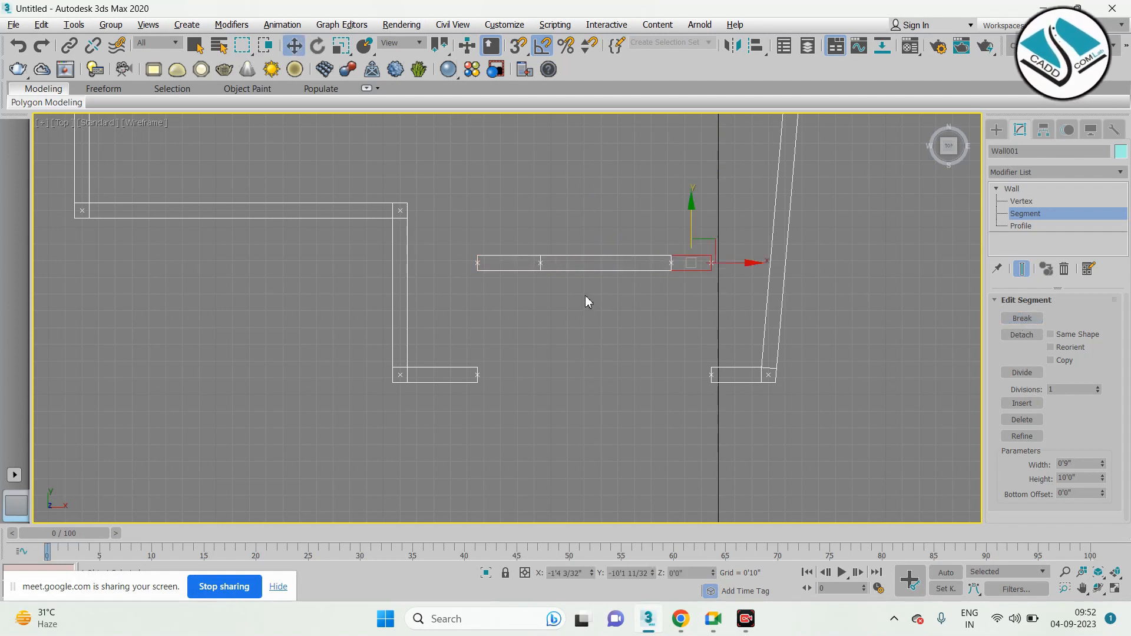
left_click(583, 261)
left_click_drag(608, 230, 601, 164)
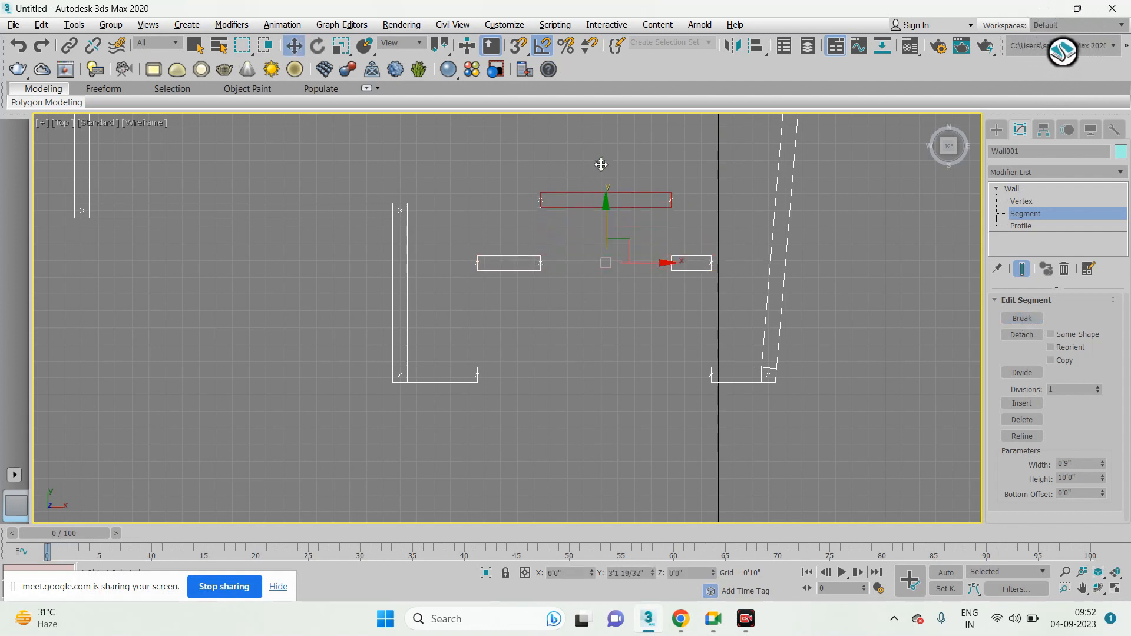
left_click(635, 306)
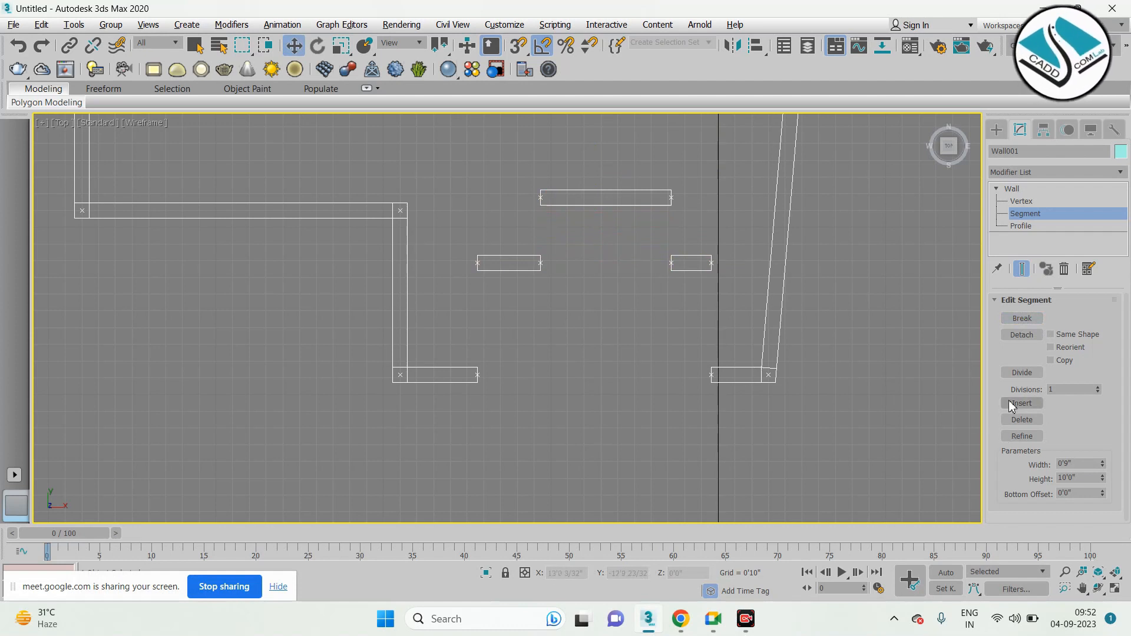
Divide the long horizontal segment of the stepped wall using 5 divisions and check the resulting pieces by selecting them
scroll(700, 291, "down", 3)
middle_click_drag(699, 289, 837, 379)
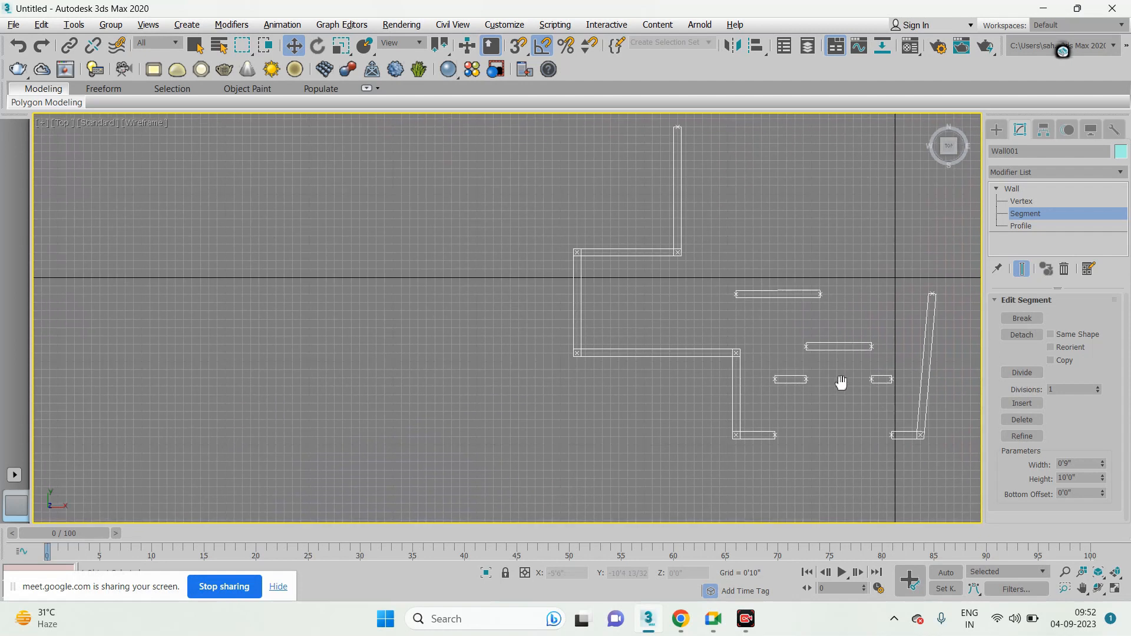
scroll(654, 340, "up", 5)
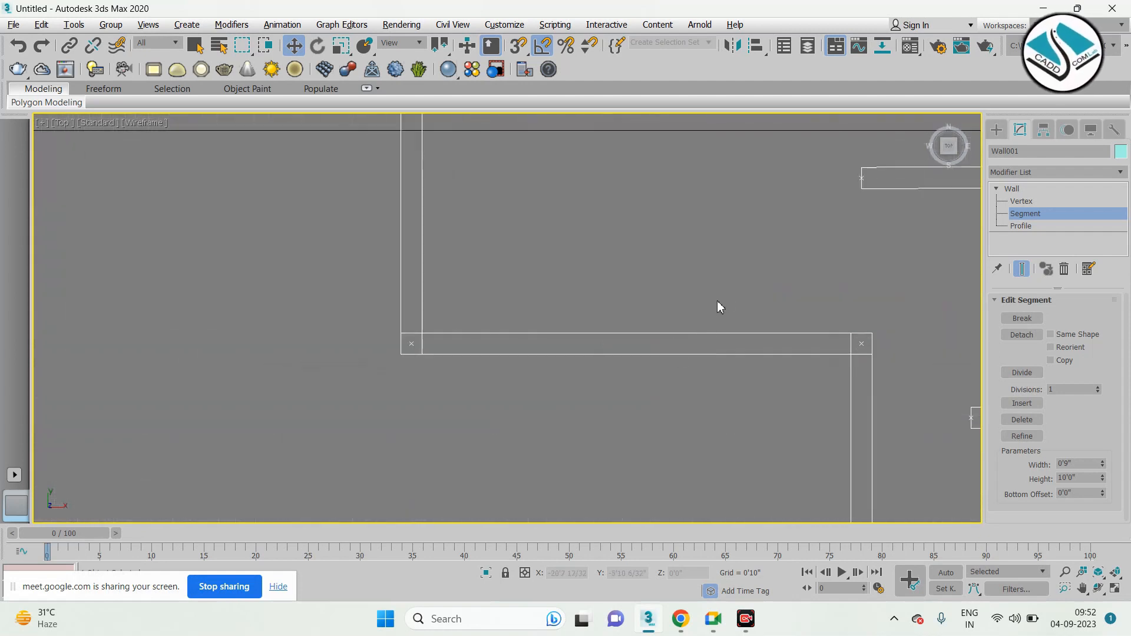
left_click(683, 345)
scroll(636, 336, "up", 2)
middle_click_drag(637, 336, 600, 324)
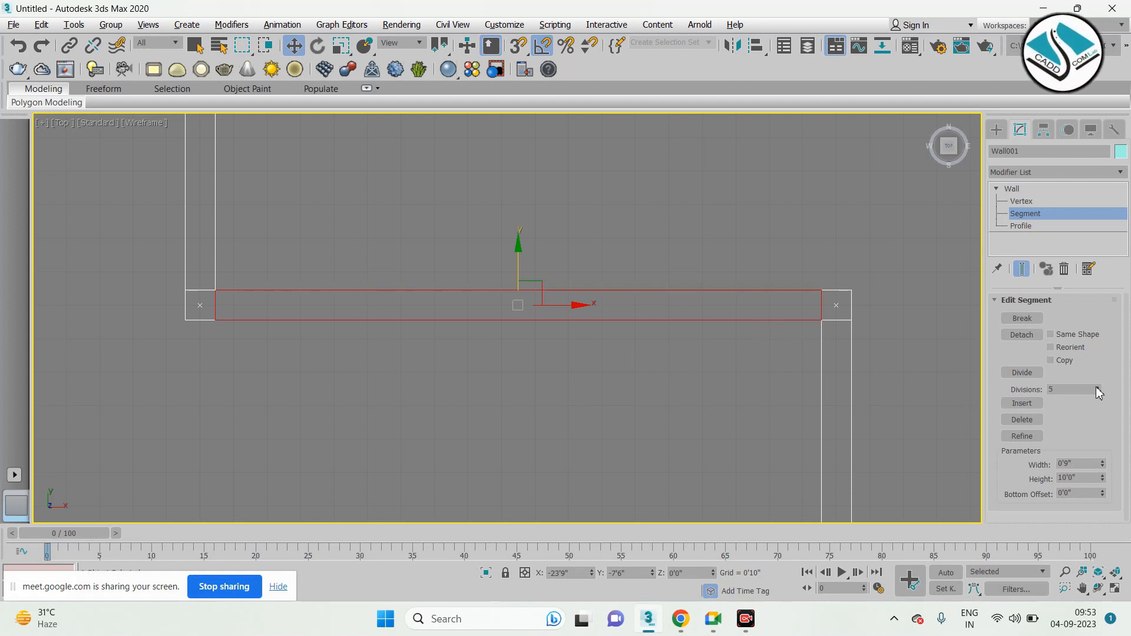
left_click(1022, 372)
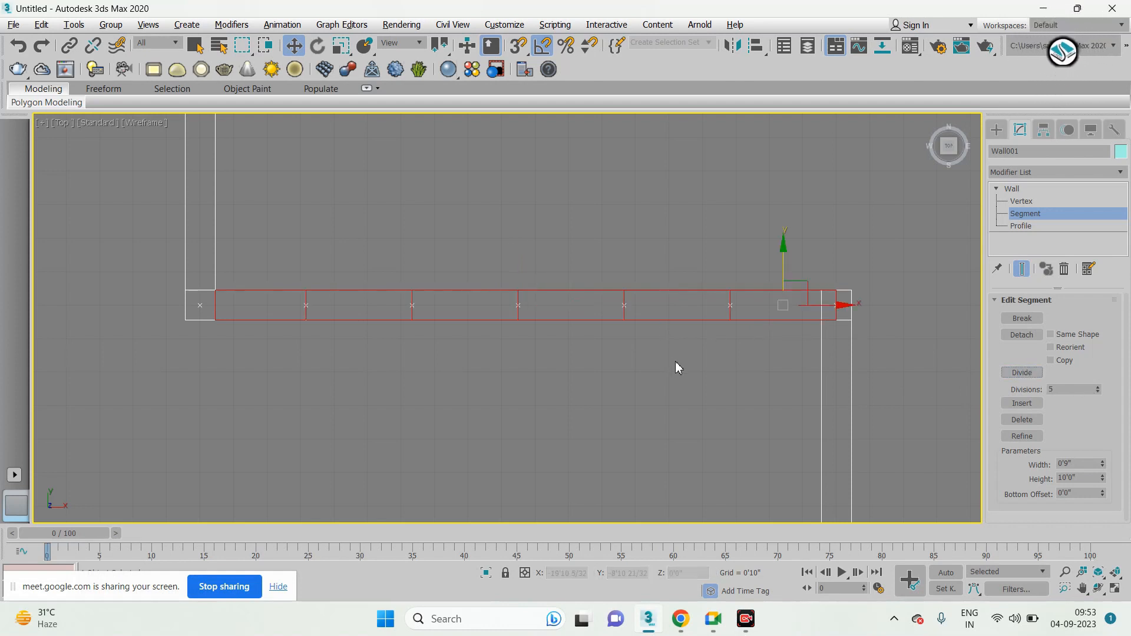
left_click_drag(669, 308, 670, 313)
left_click_drag(552, 266, 551, 312)
left_click_drag(464, 263, 463, 312)
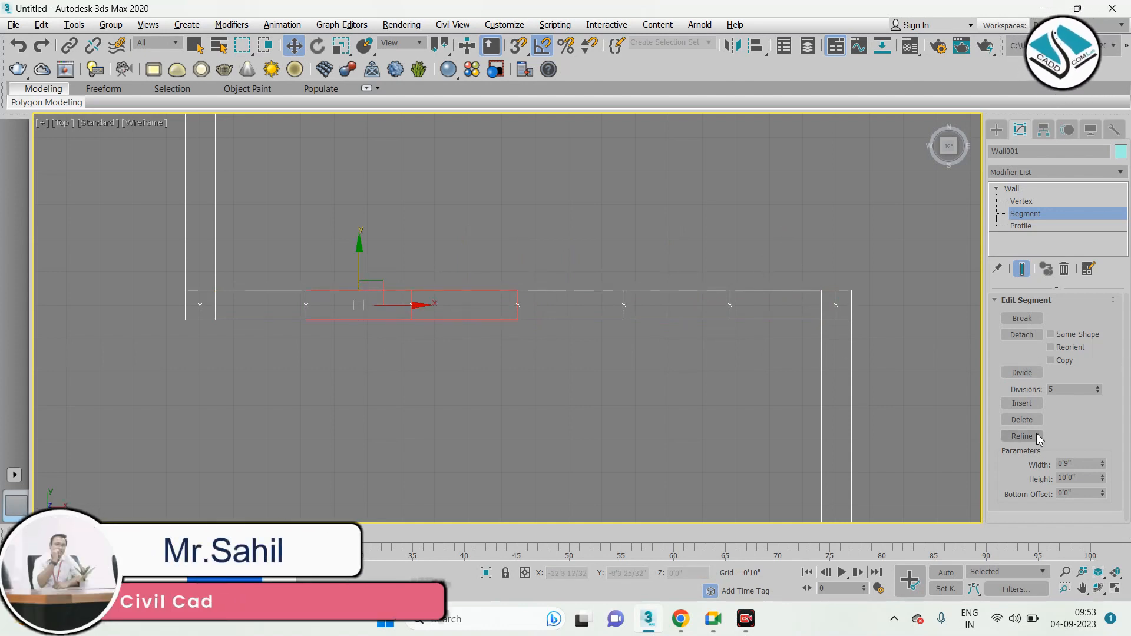
left_click(723, 369)
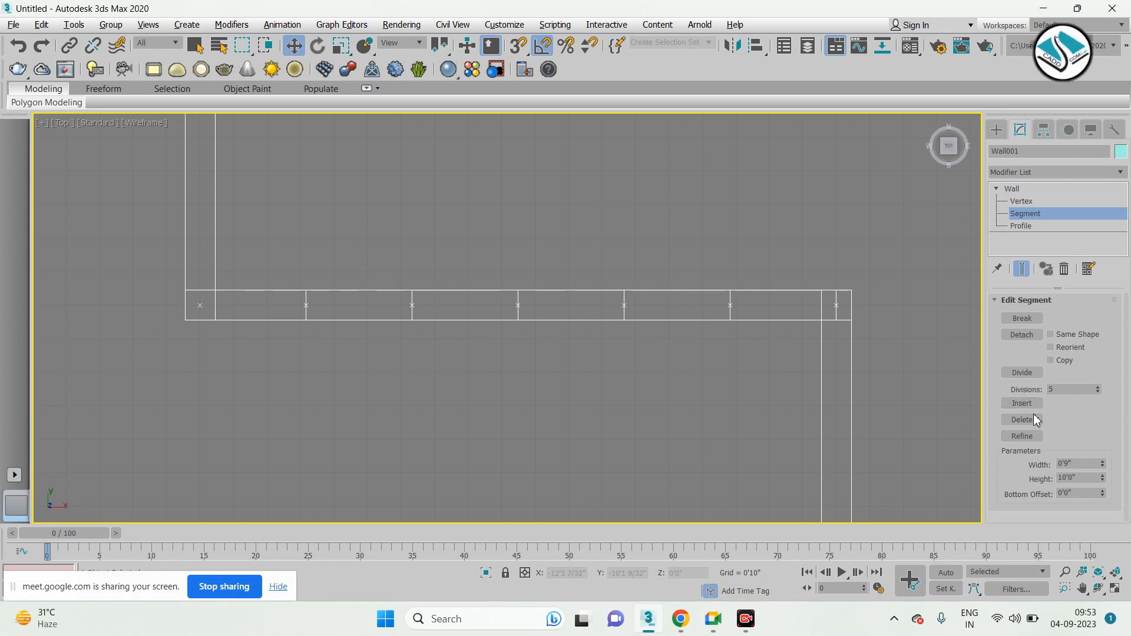
Delete the third, fourth and fifth pieces of the divided horizontal segment to open a gap in the wall
left_click_drag(547, 380, 551, 371)
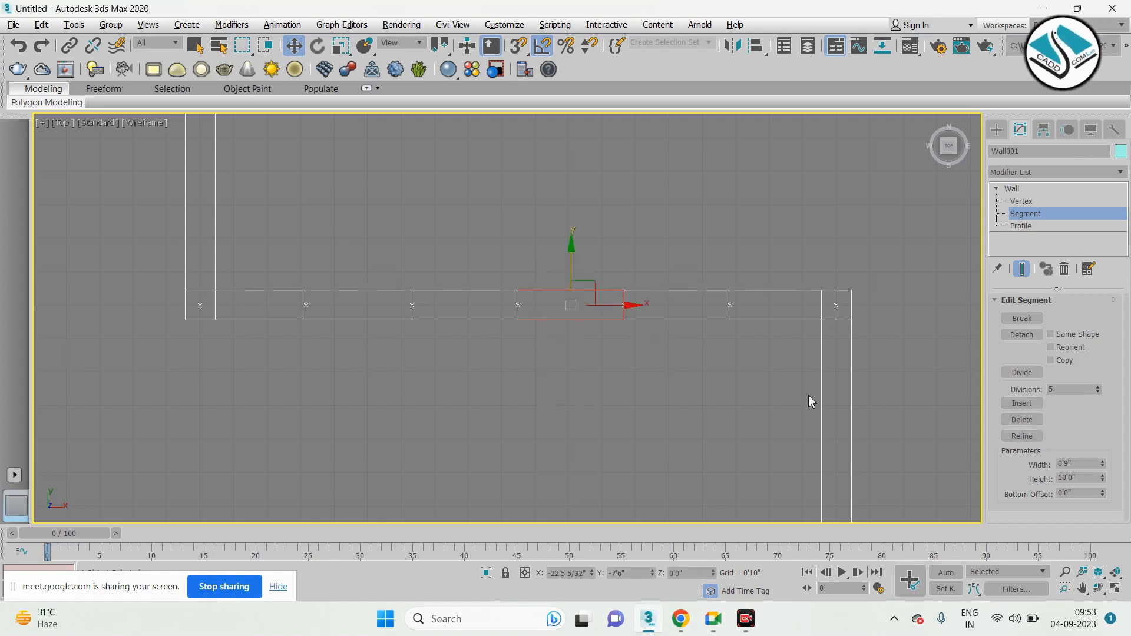
left_click(1023, 419)
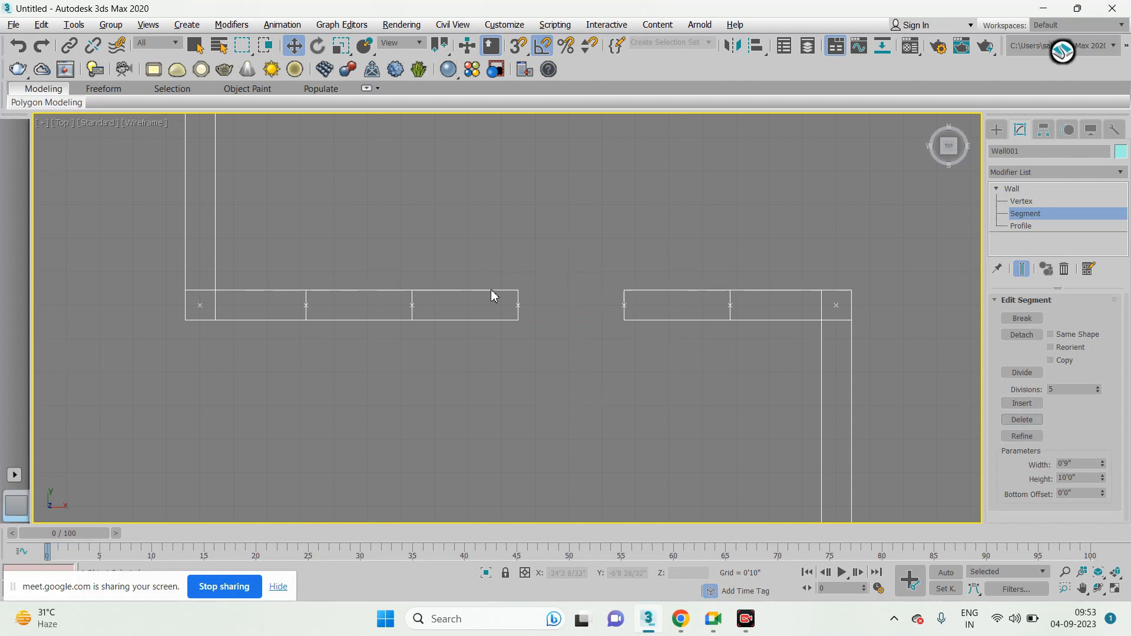
left_click(492, 291)
left_click(1009, 419)
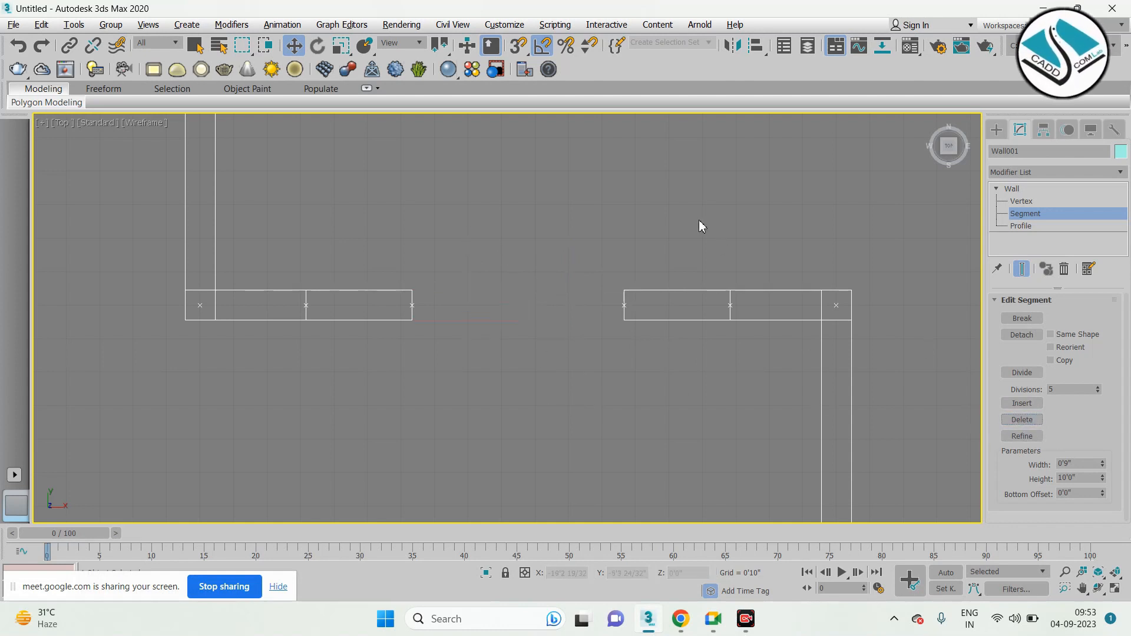
left_click_drag(695, 236, 652, 362)
left_click(1028, 420)
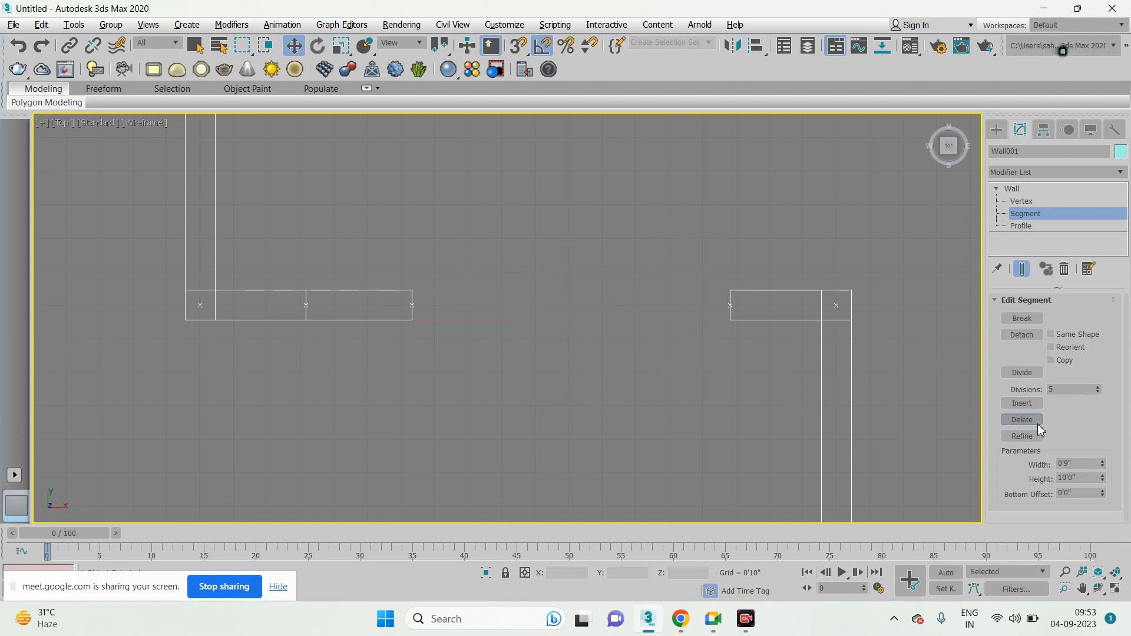
Refine the short vertical segment beside the gap with three vertices spread along its length
scroll(603, 283, "down", 2)
middle_click_drag(602, 284, 474, 194)
scroll(650, 294, "up", 2)
left_click(1022, 436)
left_click(641, 254)
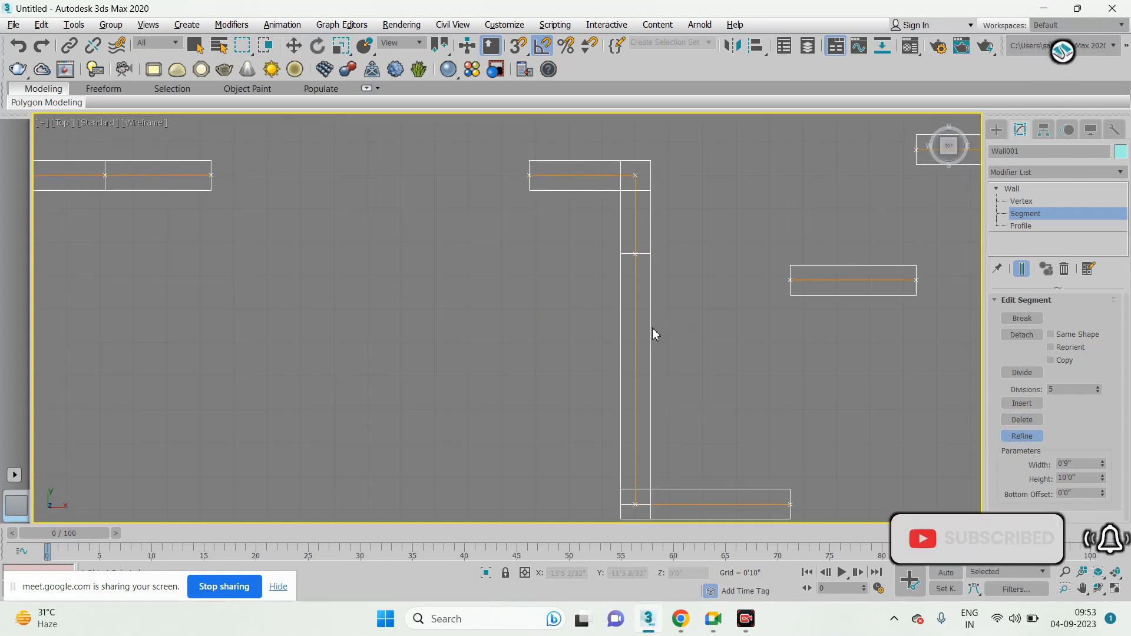
left_click(639, 321)
left_click(639, 403)
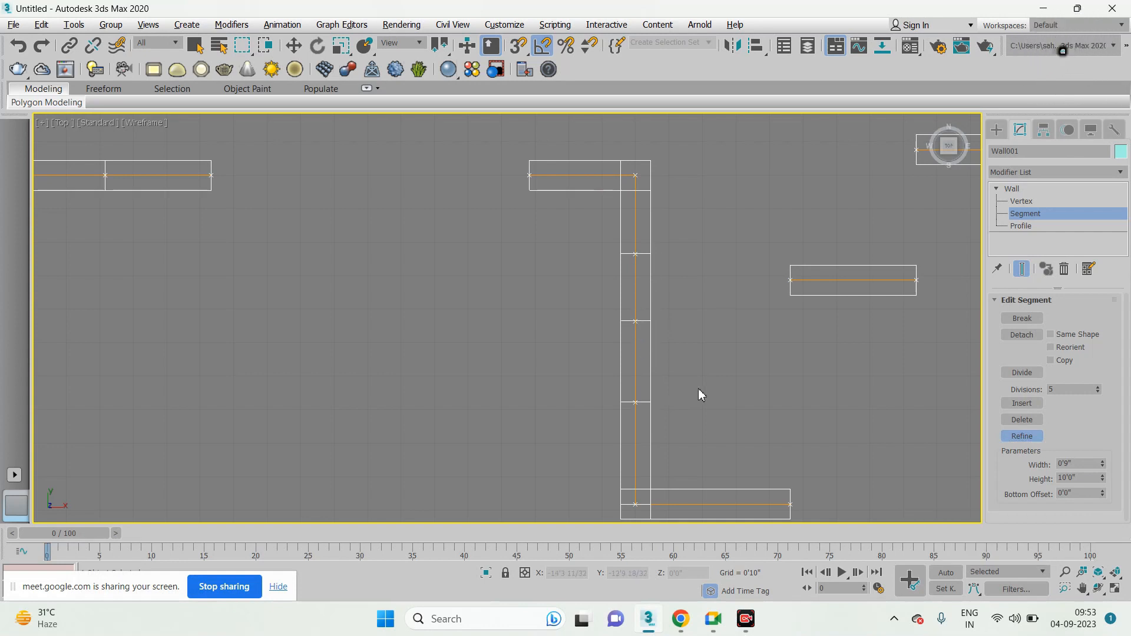
right_click(699, 389)
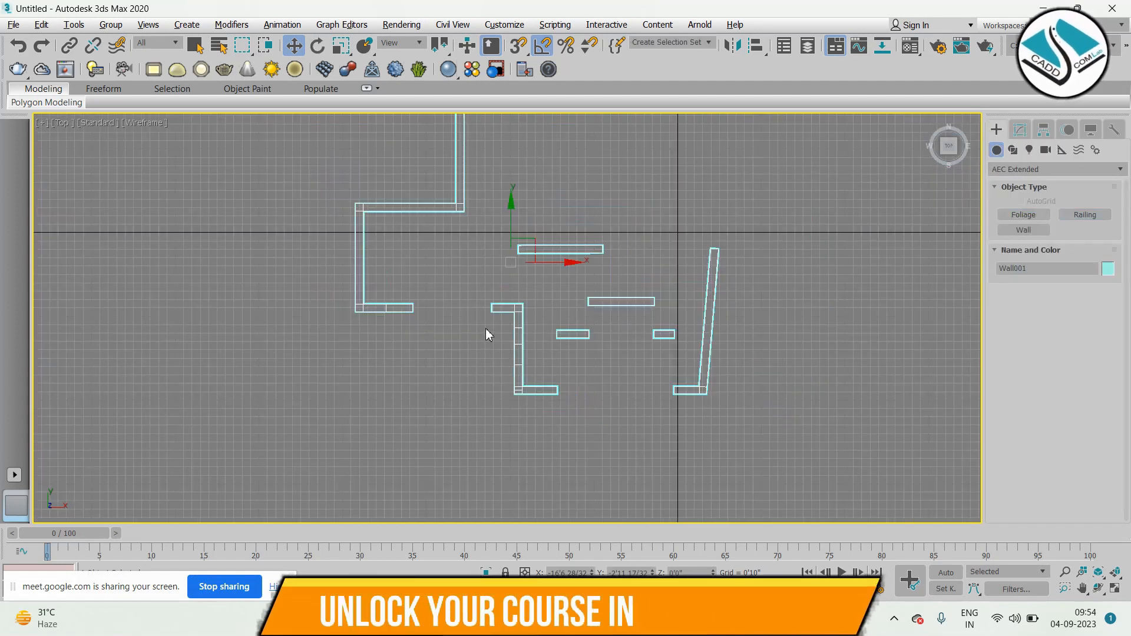
Delete the existing wall and draw one straight horizontal wall along the X axis in the Top view with snapping on
key("Delete")
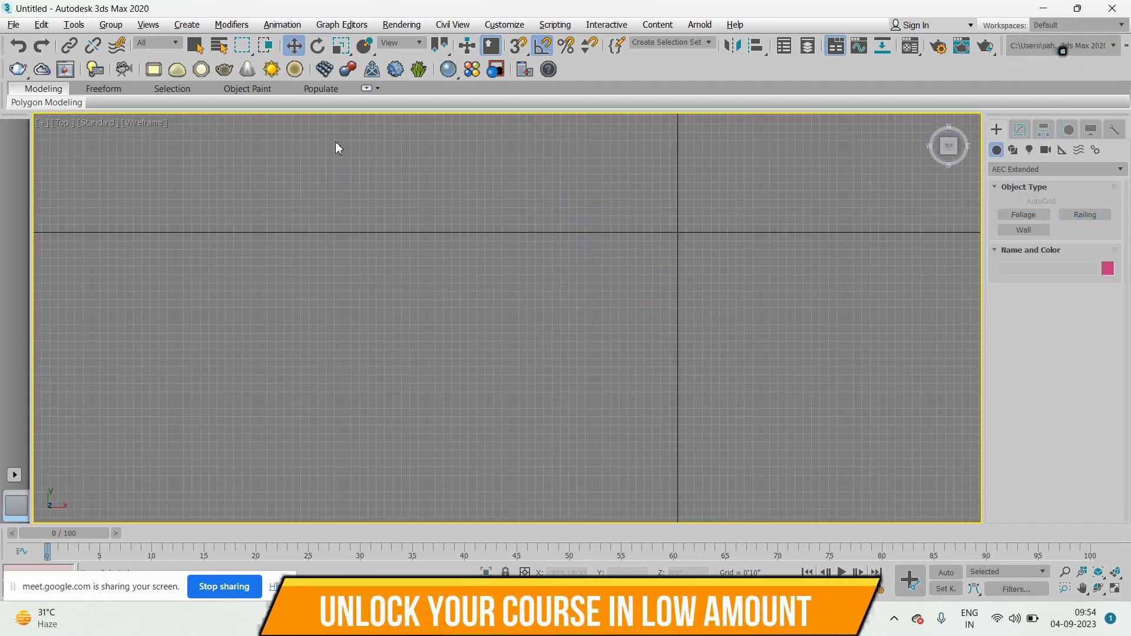
left_click(1024, 230)
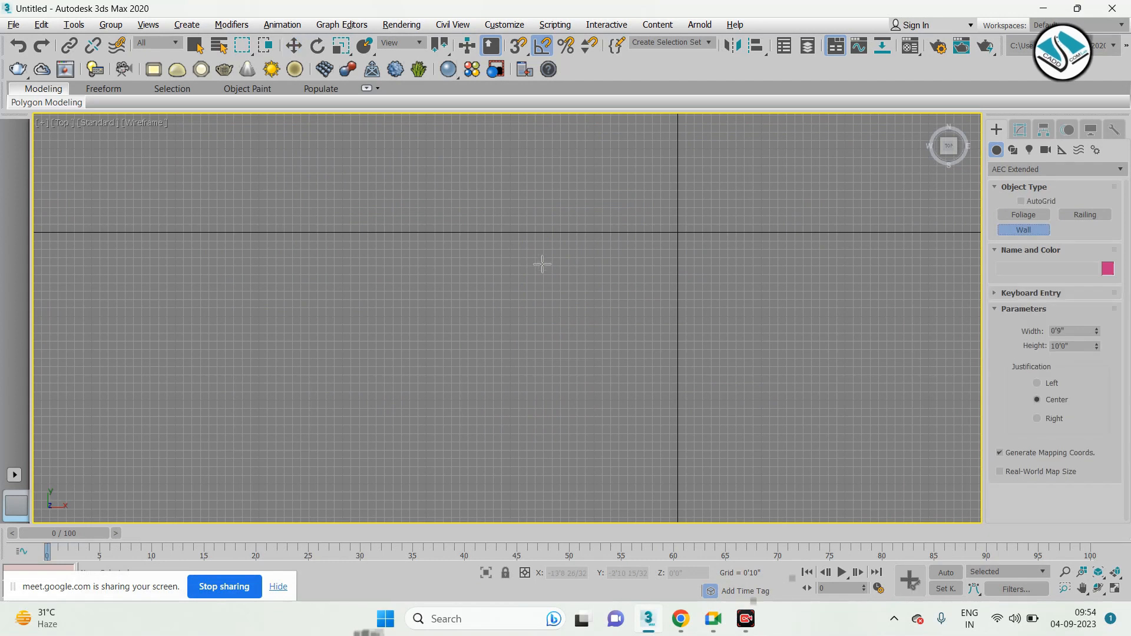
left_click(456, 244)
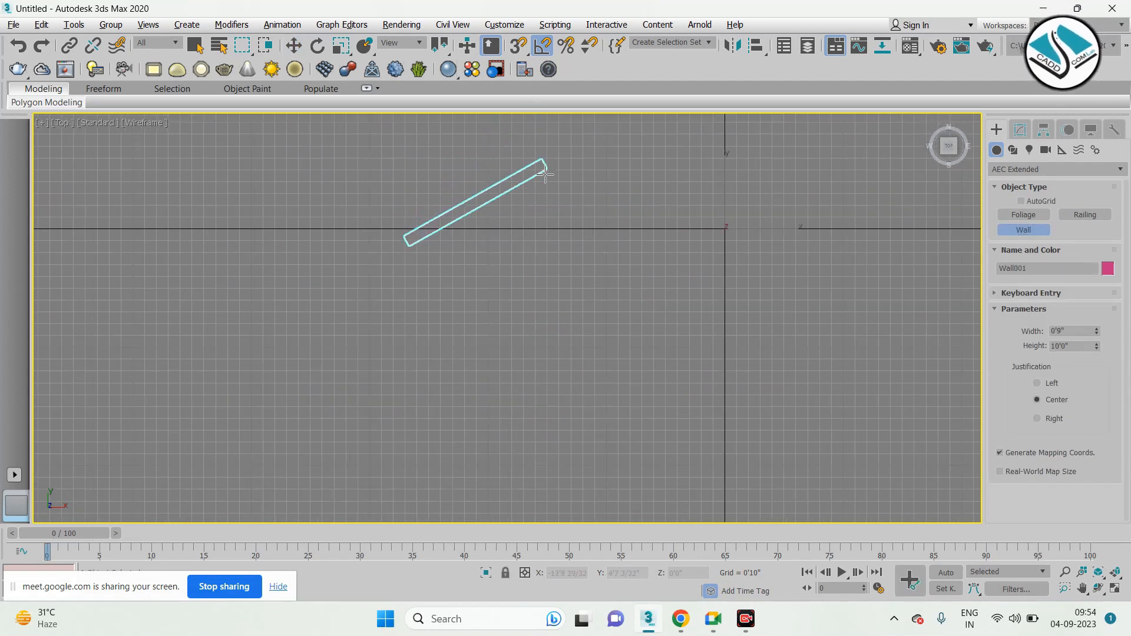
key("s")
scroll(650, 238, "up", 1)
right_click(556, 227)
left_click(555, 227)
scroll(454, 235, "down", 2)
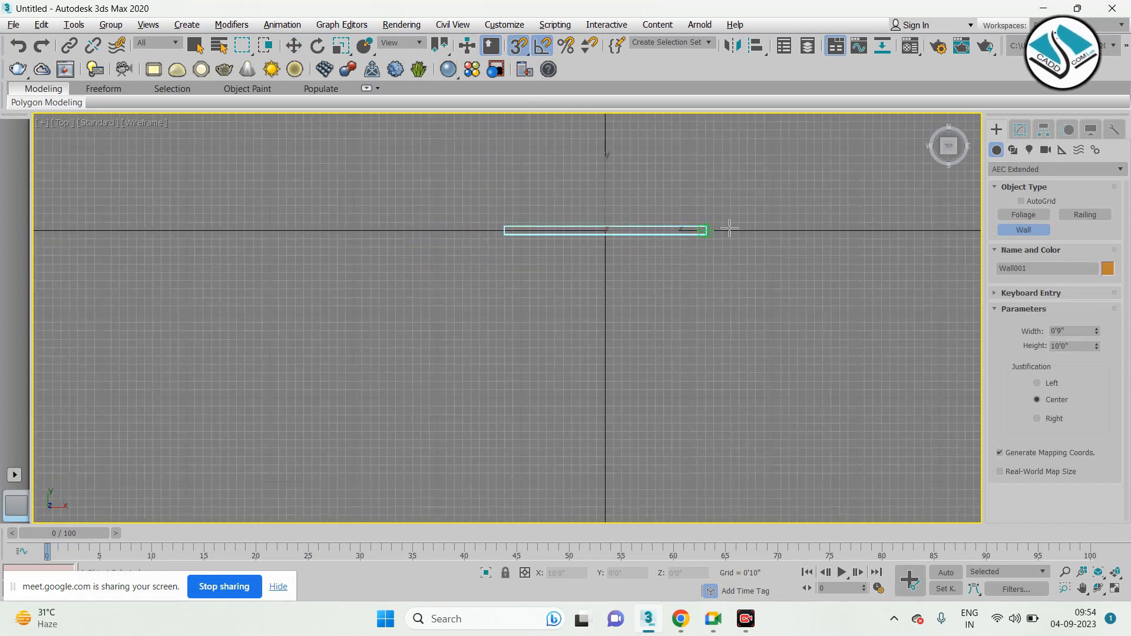
right_click(799, 244)
Turn snapping off, inspect the new wall in the Perspective view and return to the Top view framed on it
key("alt+w")
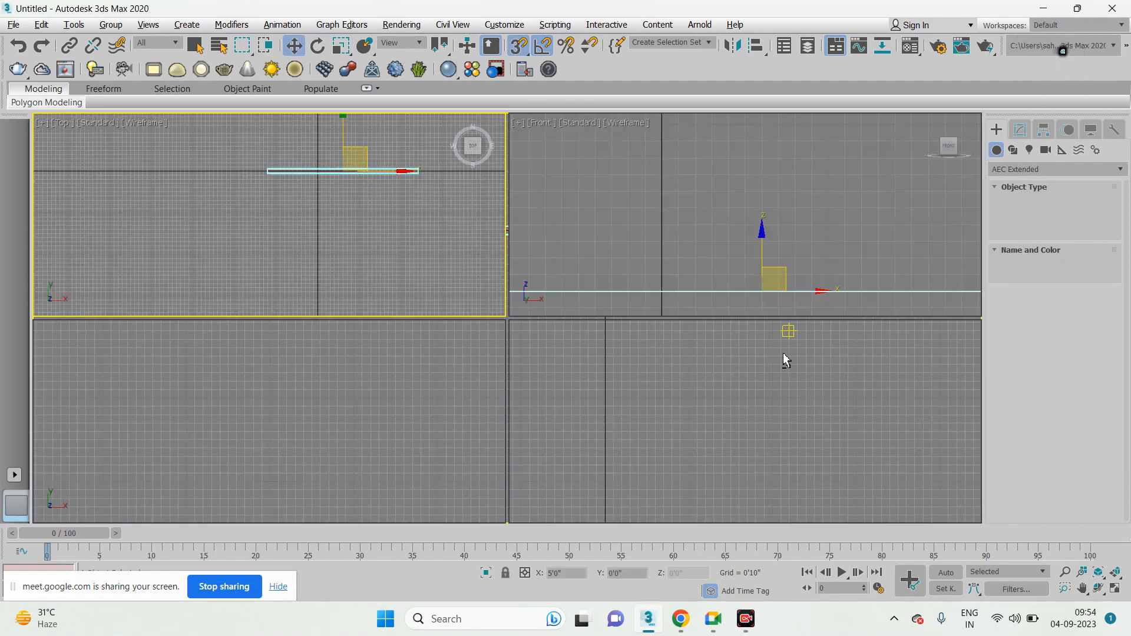
key("s")
right_click(708, 384)
middle_click_drag(575, 375, 541, 320)
key("alt+w")
scroll(542, 301, "up", 3)
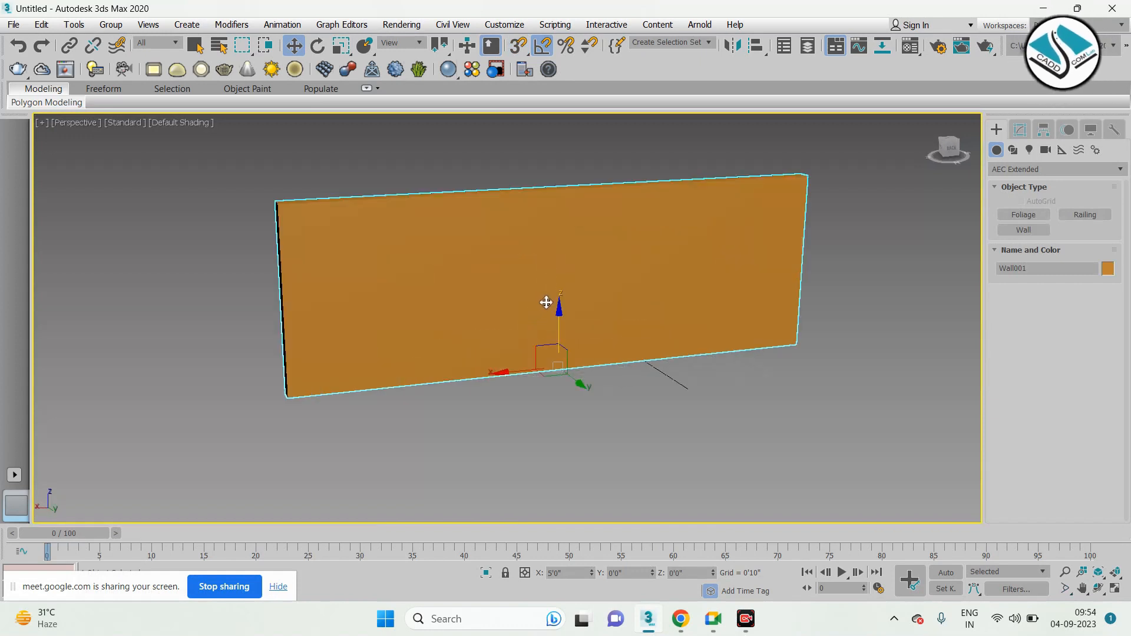
key("alt+w")
right_click(457, 273)
key("alt+w")
key("z")
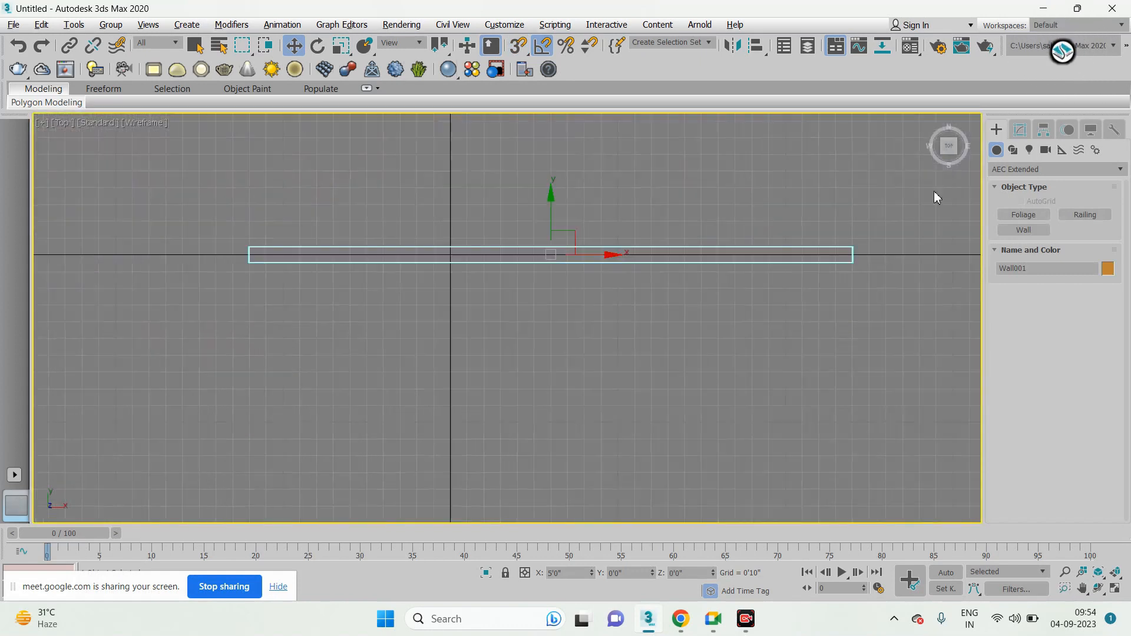
Break the wall at segment level near each of its two ends to separate a short piece at either end
left_click(1020, 130)
key("1")
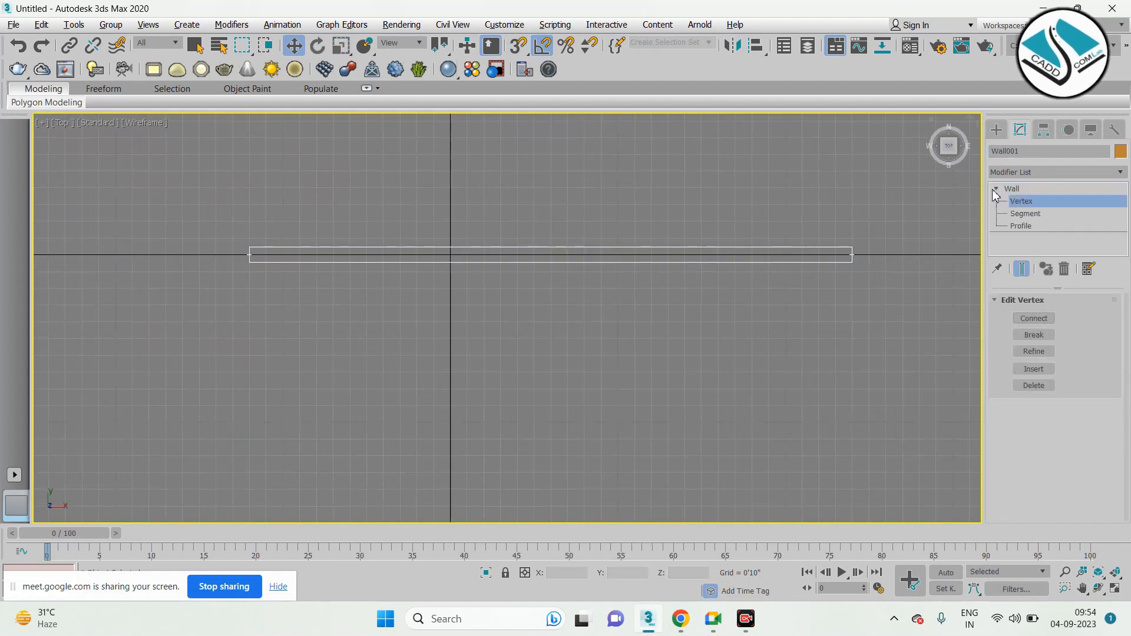
left_click(1028, 215)
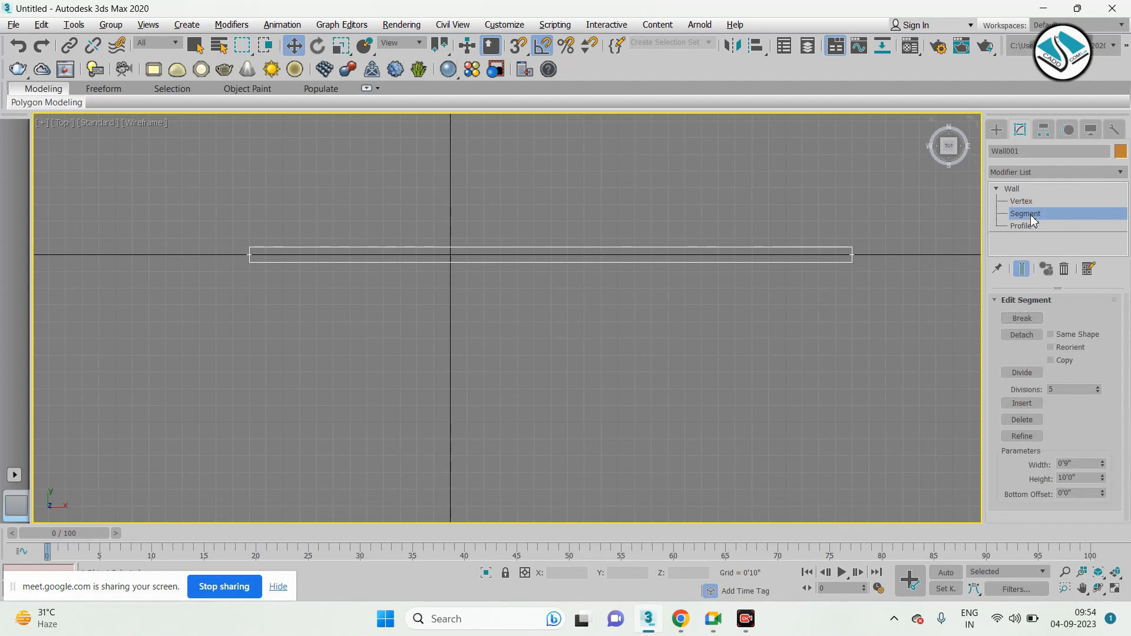
left_click(1023, 319)
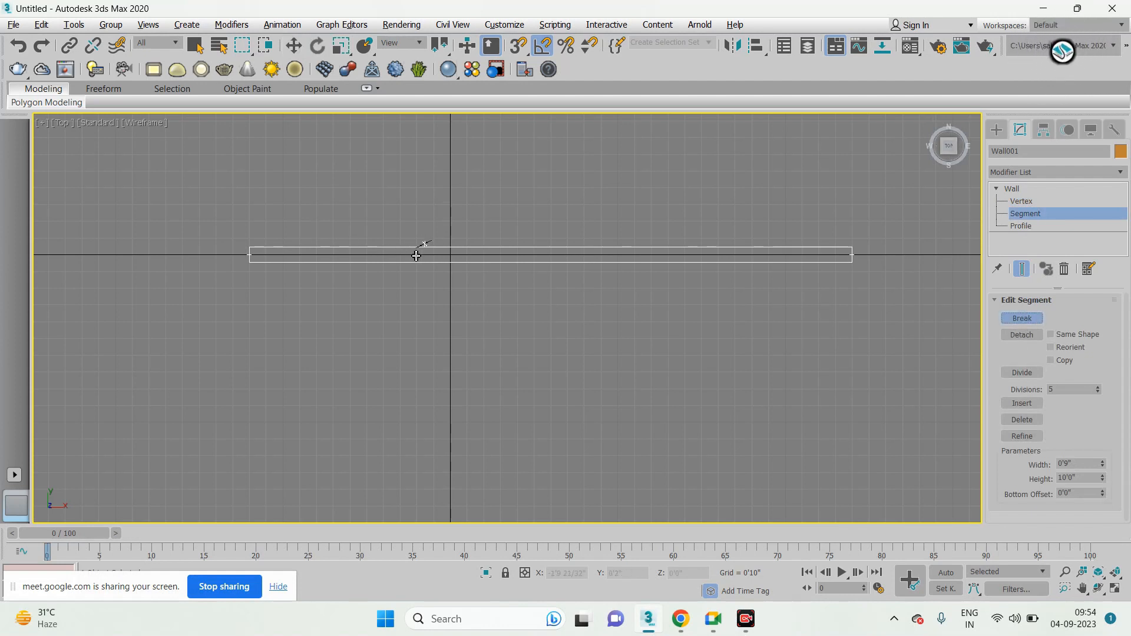
scroll(291, 245, "up", 4)
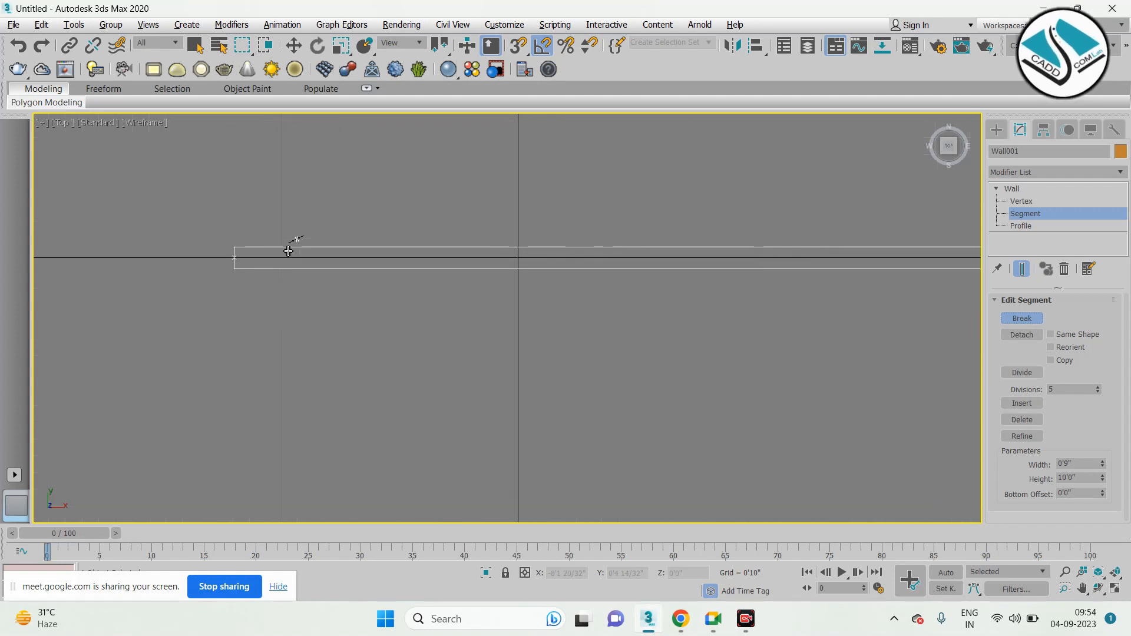
left_click(313, 254)
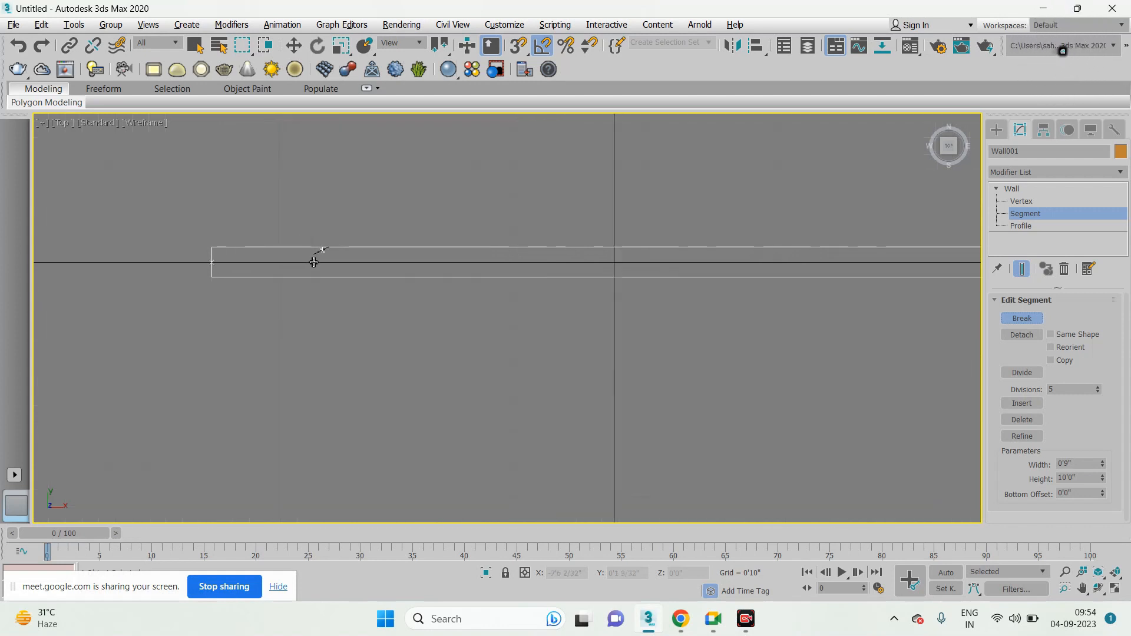
scroll(298, 255, "down", 4)
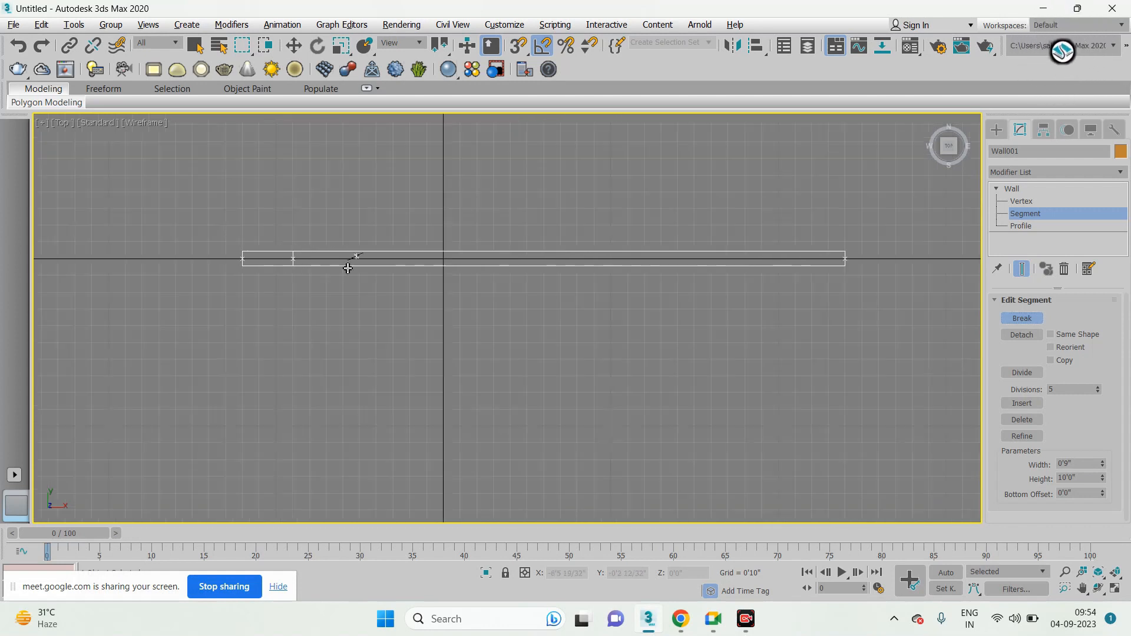
left_click(796, 259)
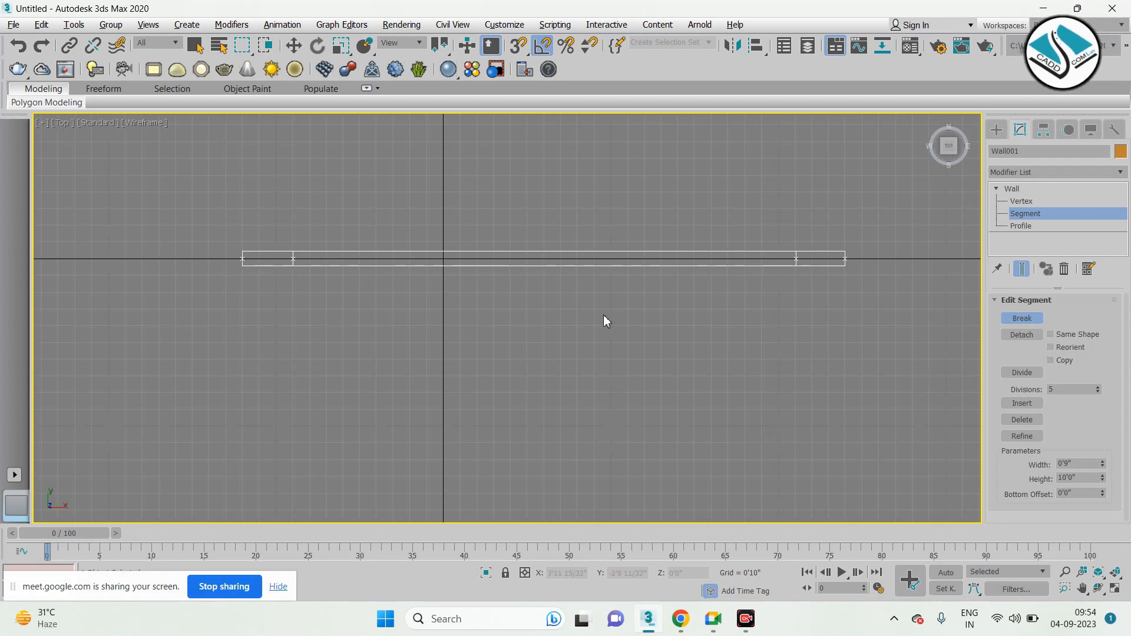
Break the long remaining segment at four more points: one close to each end piece and two around the wall's middle
scroll(324, 258, "up", 2)
left_click(334, 260)
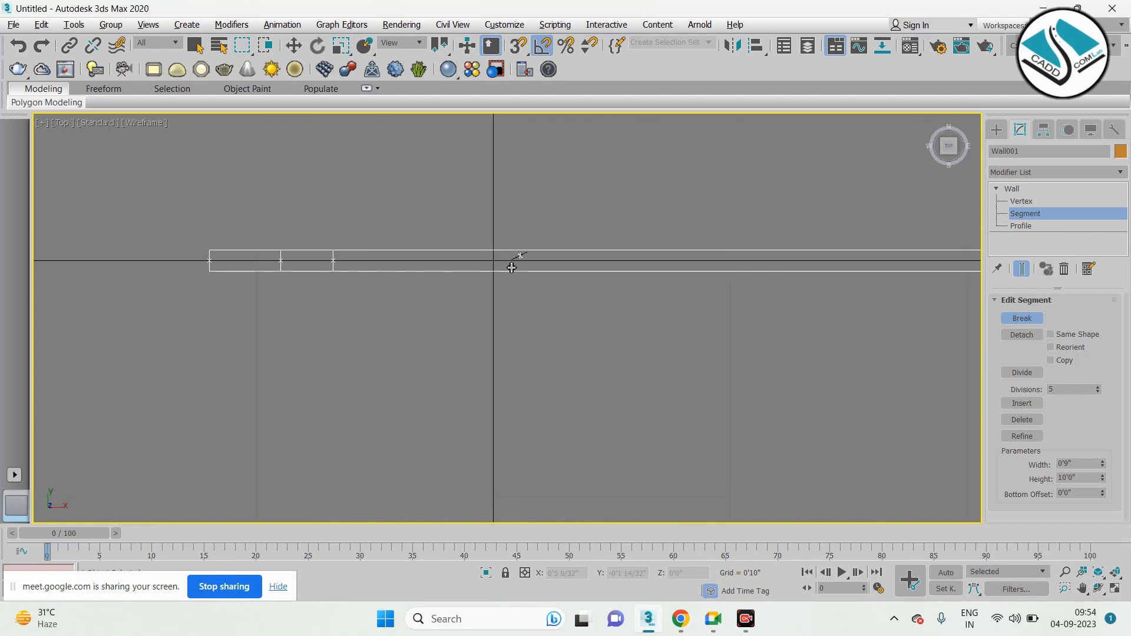
left_click(599, 260)
scroll(285, 260, "down", 1)
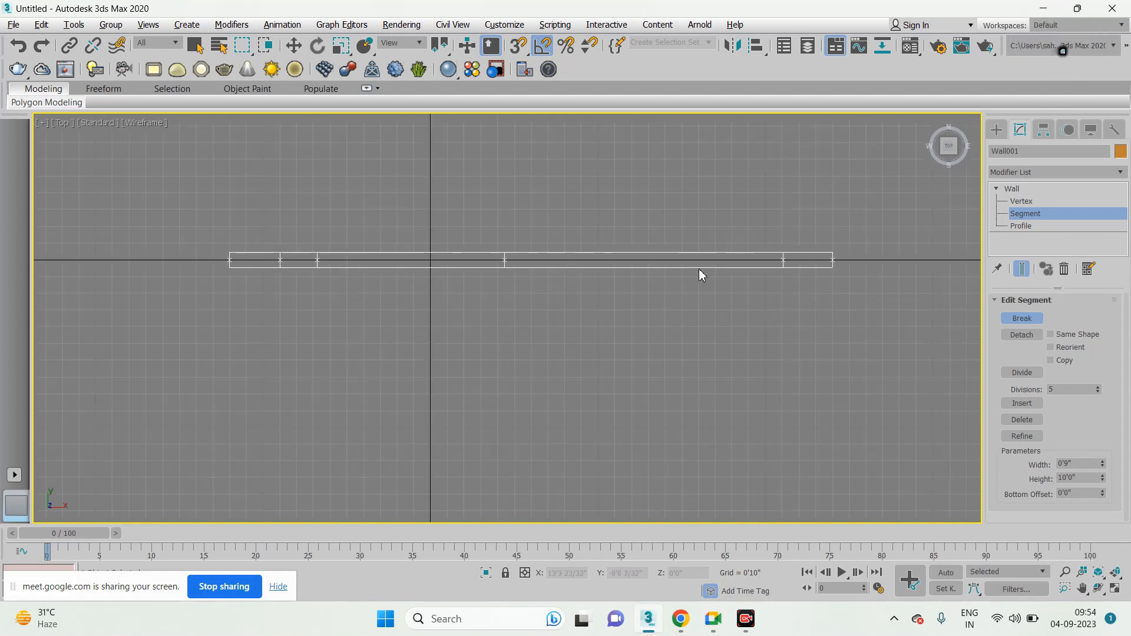
left_click(747, 260)
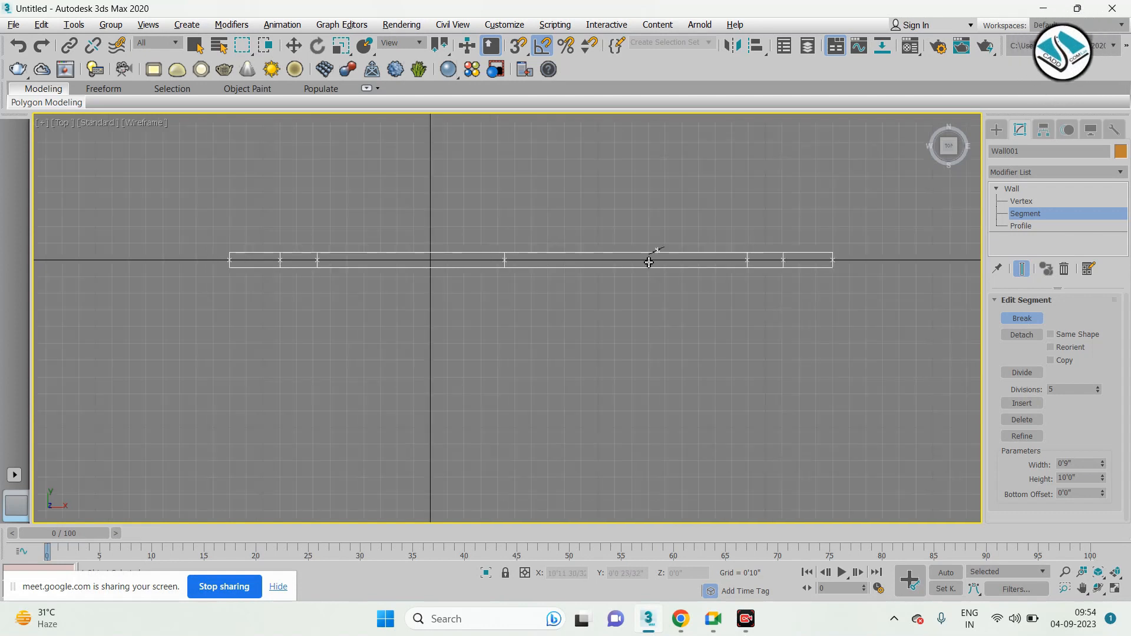
left_click(565, 259)
right_click(669, 308)
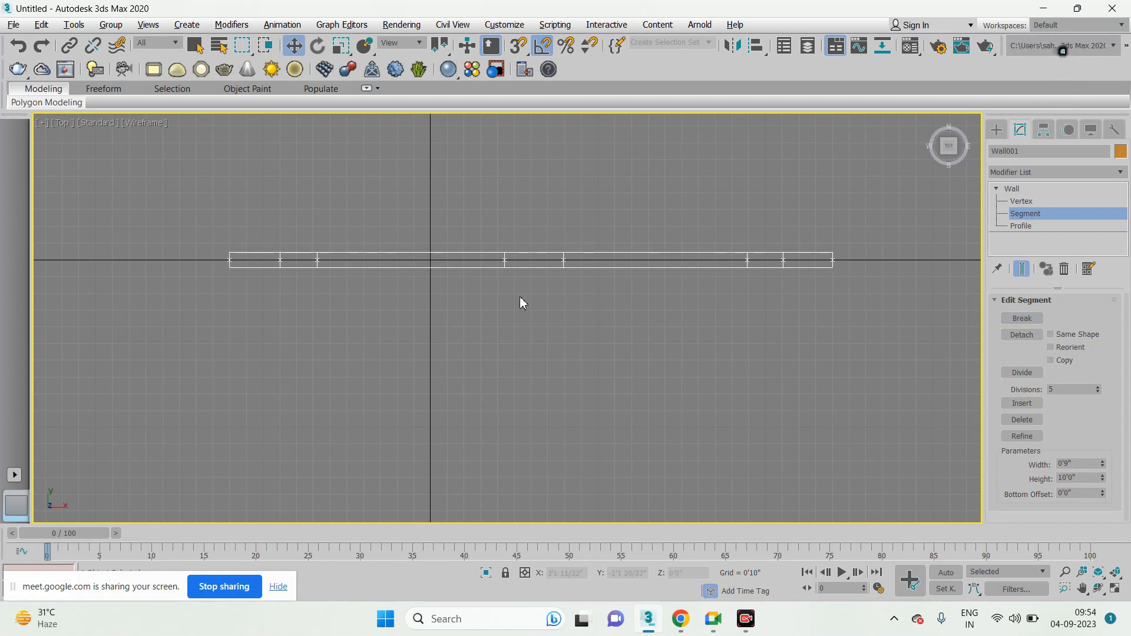
Set the height of the wall's short end segment on the negative X side to 15'
key("alt+w")
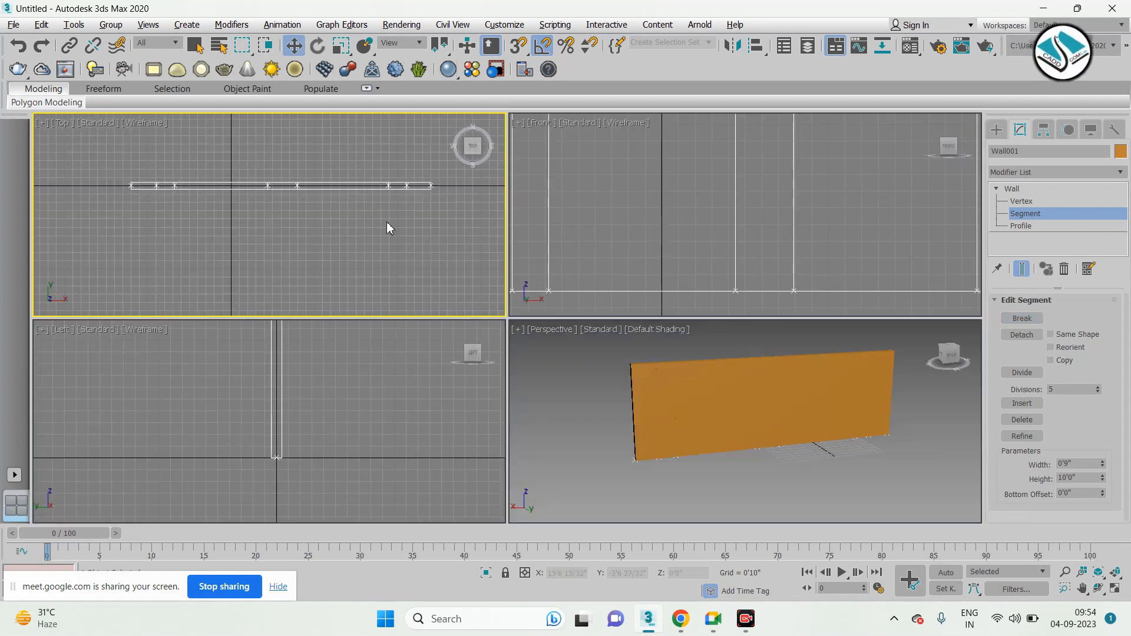
scroll(197, 189, "up", 3)
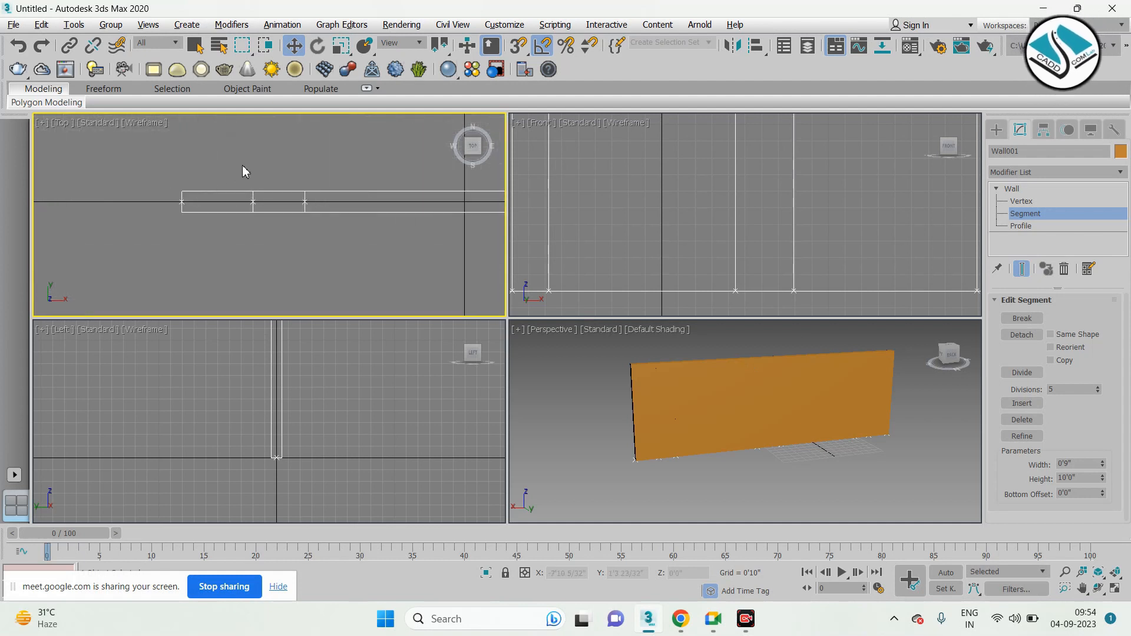
left_click(227, 202)
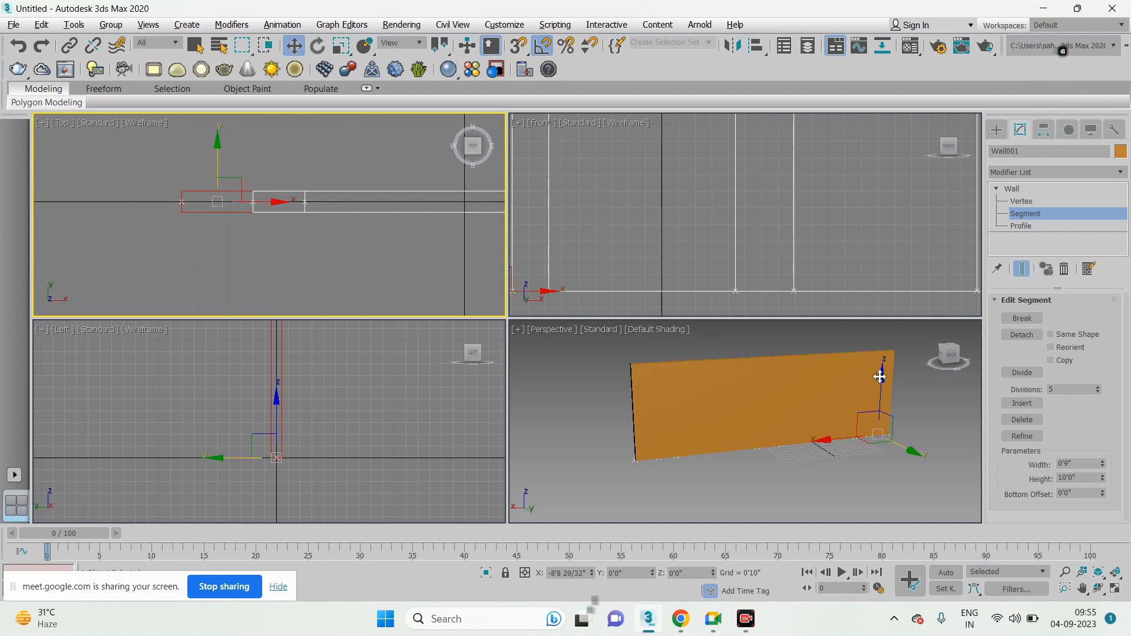
left_click_drag(1084, 478, 1023, 480)
type("15")
key("Return")
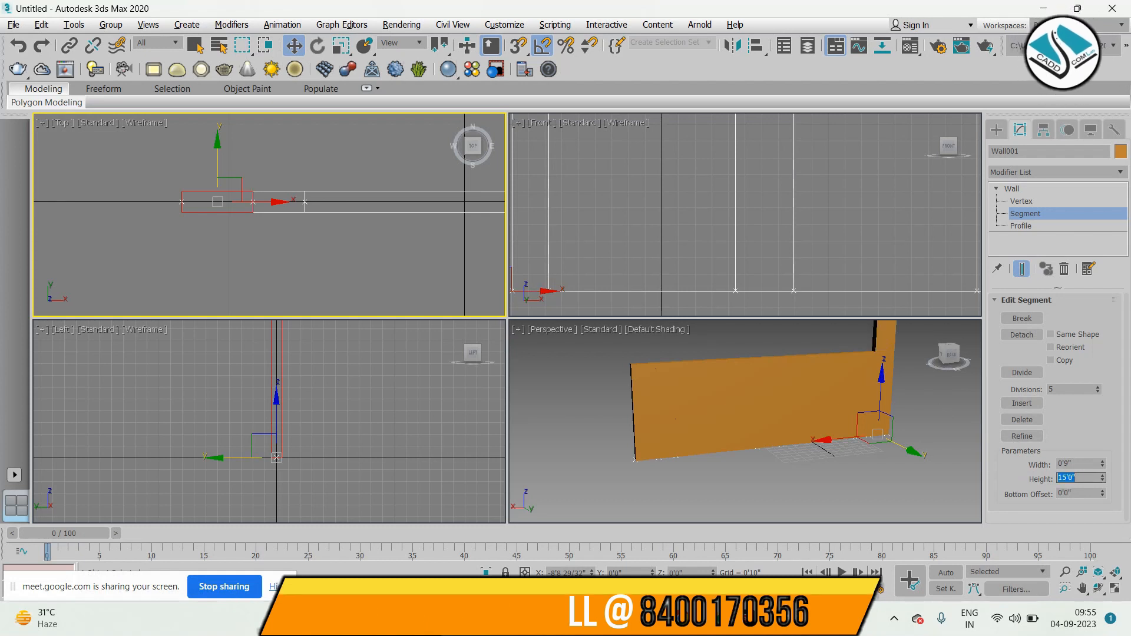
middle_click_drag(791, 429, 783, 474)
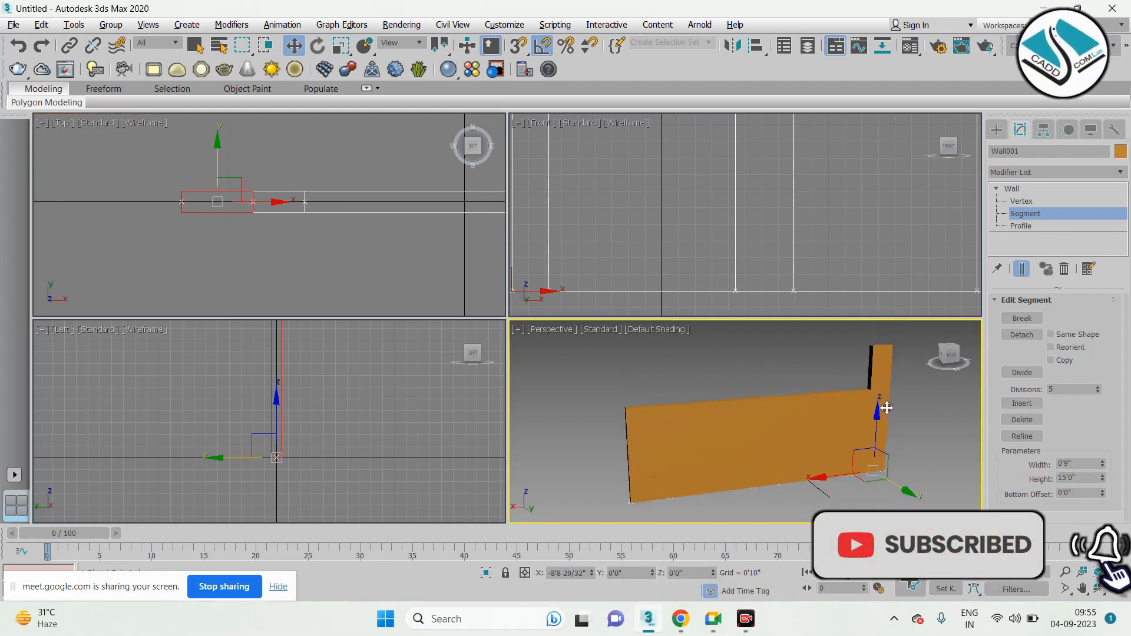
Set the height of the short end segment at the wall's positive X end to 15'
middle_click_drag(202, 212, 194, 212)
scroll(193, 213, "down", 4)
middle_click_drag(308, 217, 97, 225)
scroll(273, 227, "up", 2)
scroll(244, 202, "up", 5)
left_click_drag(275, 175, 254, 296)
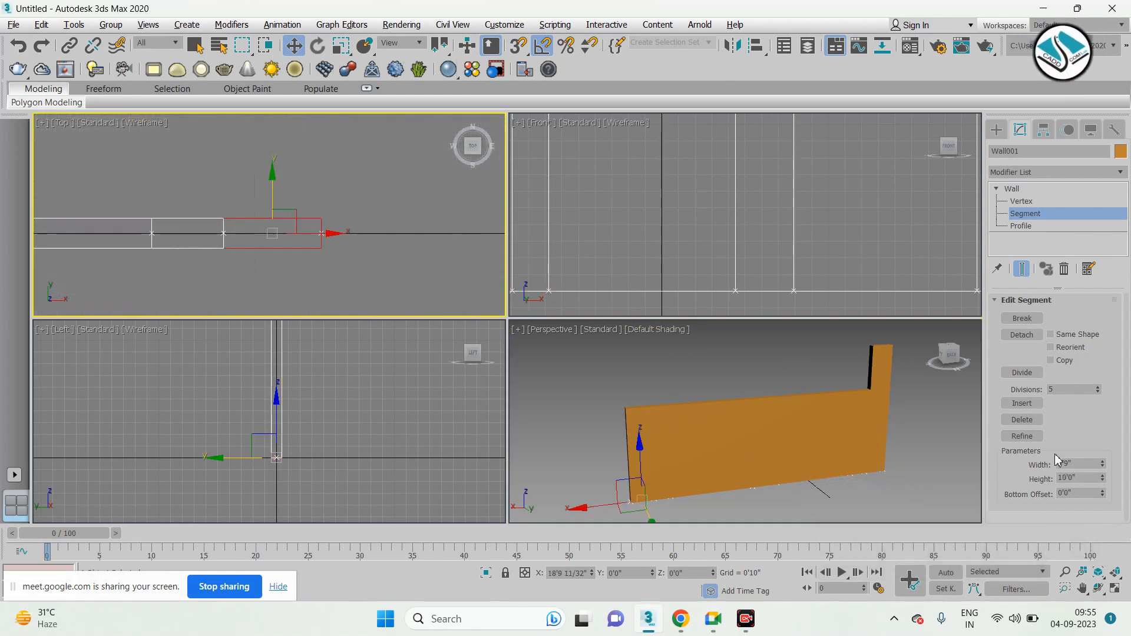
double_click(1082, 480)
type("1")
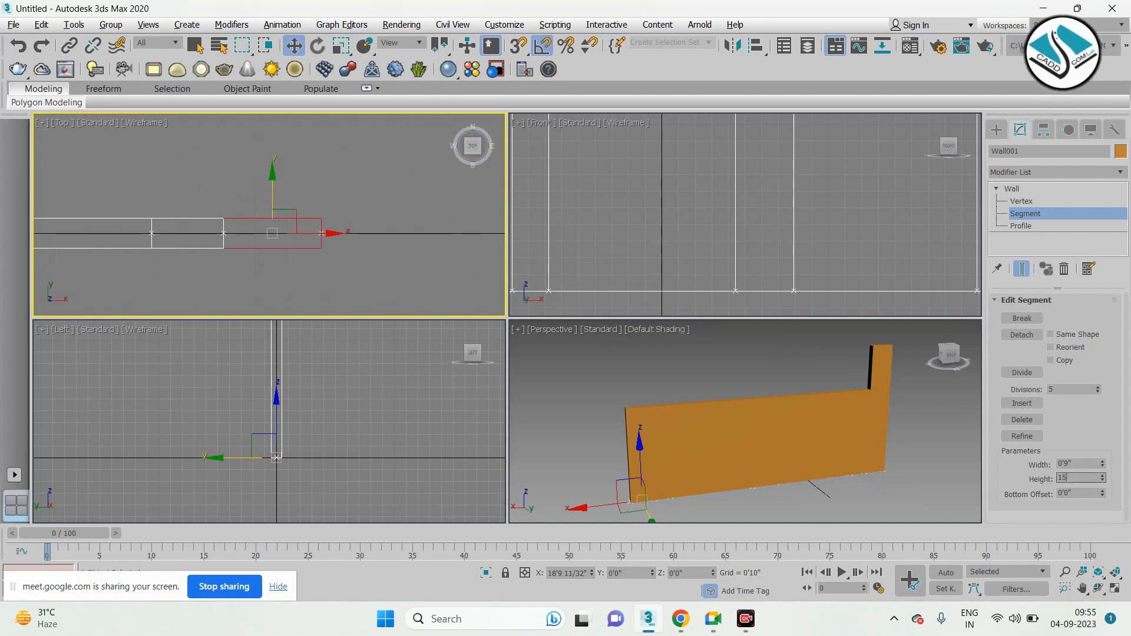
type("5")
key("Return")
Set the height of the short middle segment to 15' and check the three raised pieces in the Perspective view
middle_click_drag(272, 194, 493, 157)
scroll(356, 199, "down", 2)
middle_click_drag(280, 207, 378, 215)
scroll(342, 212, "down", 1)
scroll(339, 219, "up", 1)
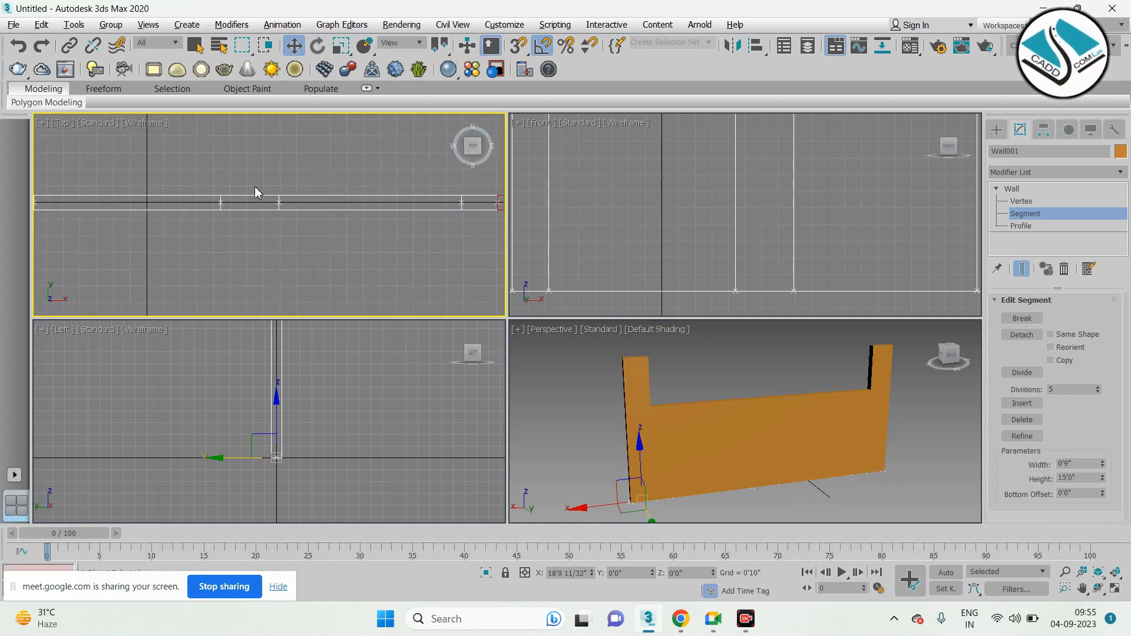
left_click(258, 202)
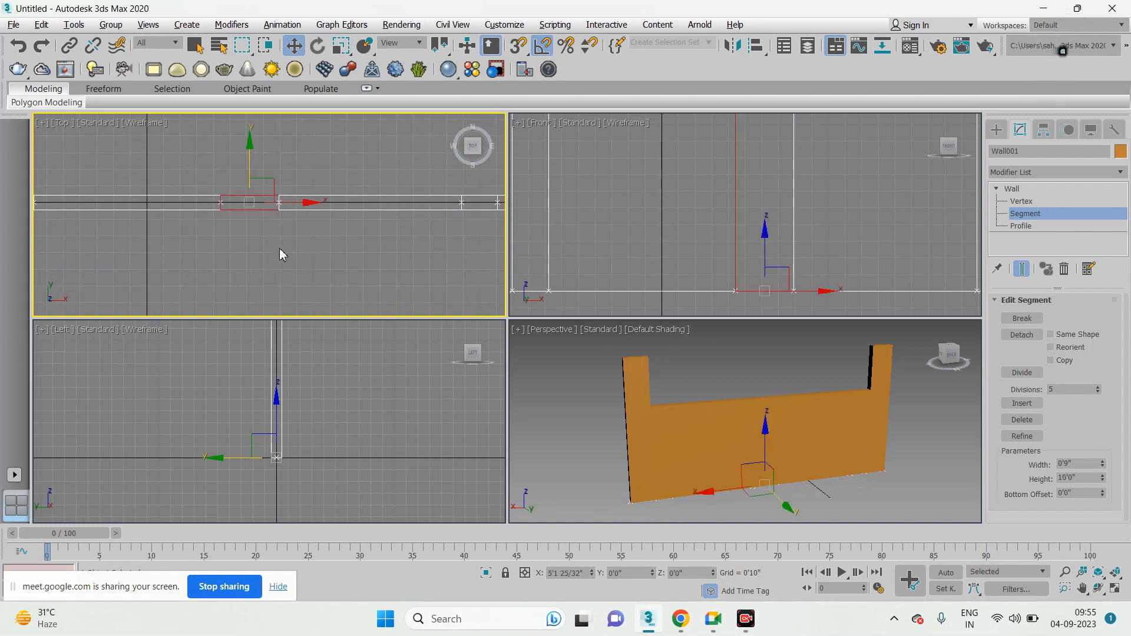
double_click(1078, 478)
type("15'")
key("Return")
middle_click(863, 397)
key("alt+w")
mouse_move(862, 399)
middle_mouse_down("alt")
mouse_move(858, 429)
mouse_move(889, 399)
mouse_move(758, 392)
mouse_move(872, 391)
mouse_move(878, 411)
middle_mouse_up("alt")
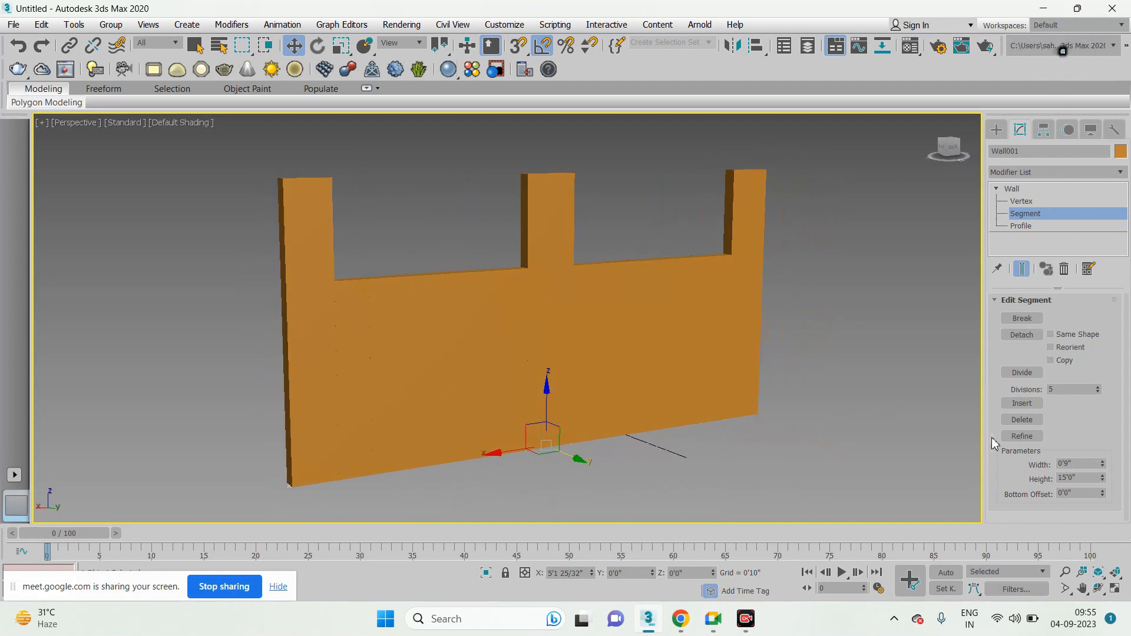
Select all of the wall's segments and set their width to 2', trying 1' first, and view the thickened wall
left_click(1078, 463)
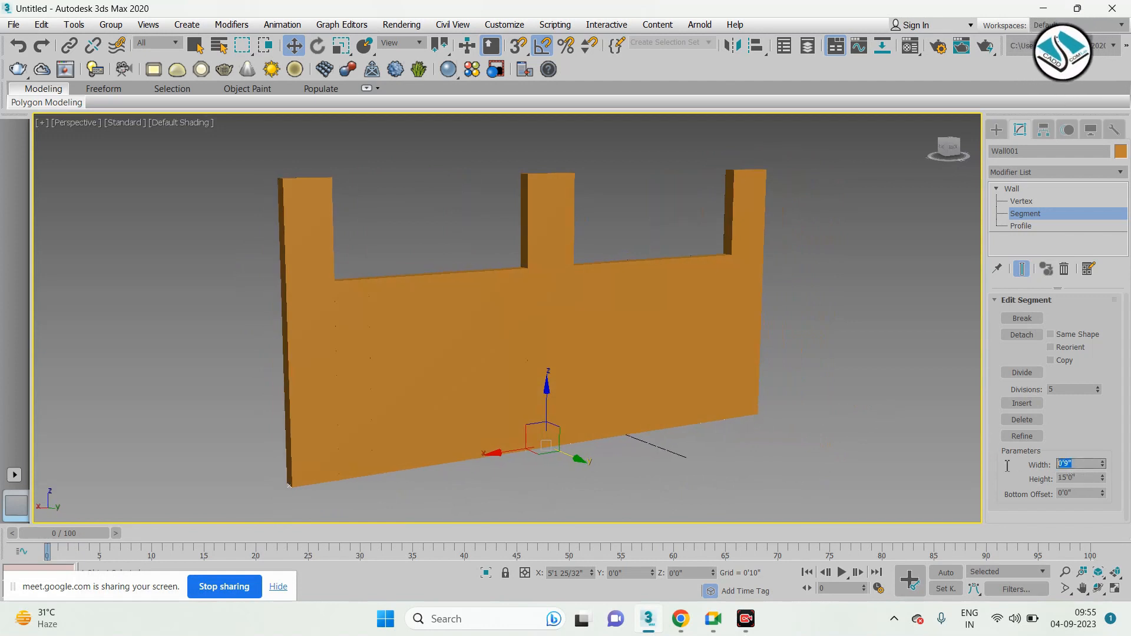
scroll(606, 199, "down", 3)
left_click_drag(715, 165, 356, 360)
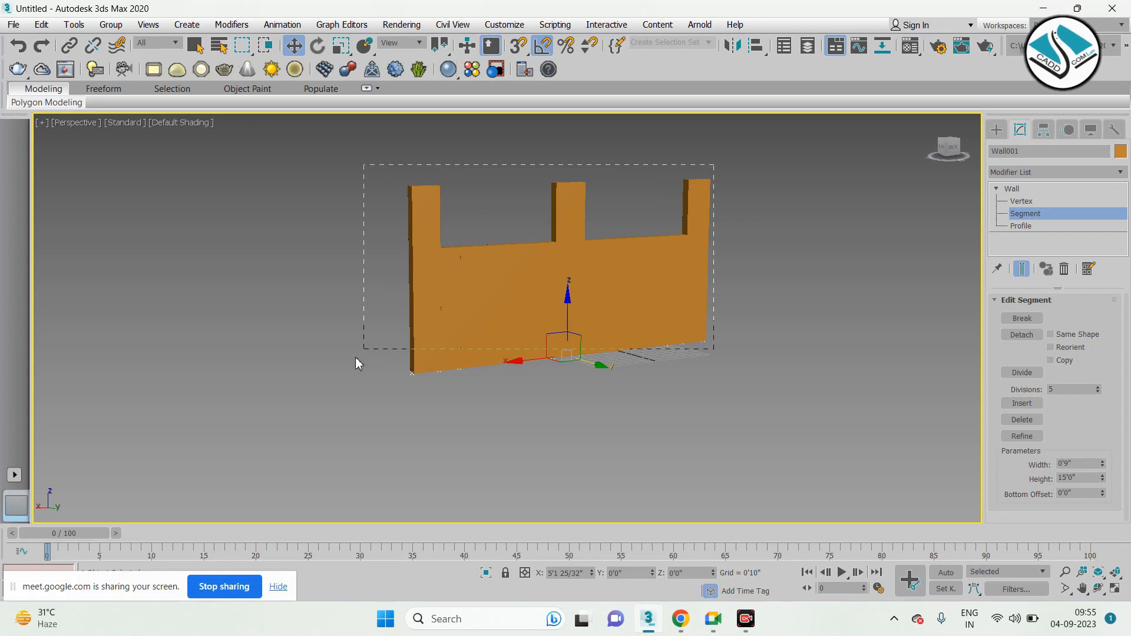
left_click_drag(282, 414, 281, 407)
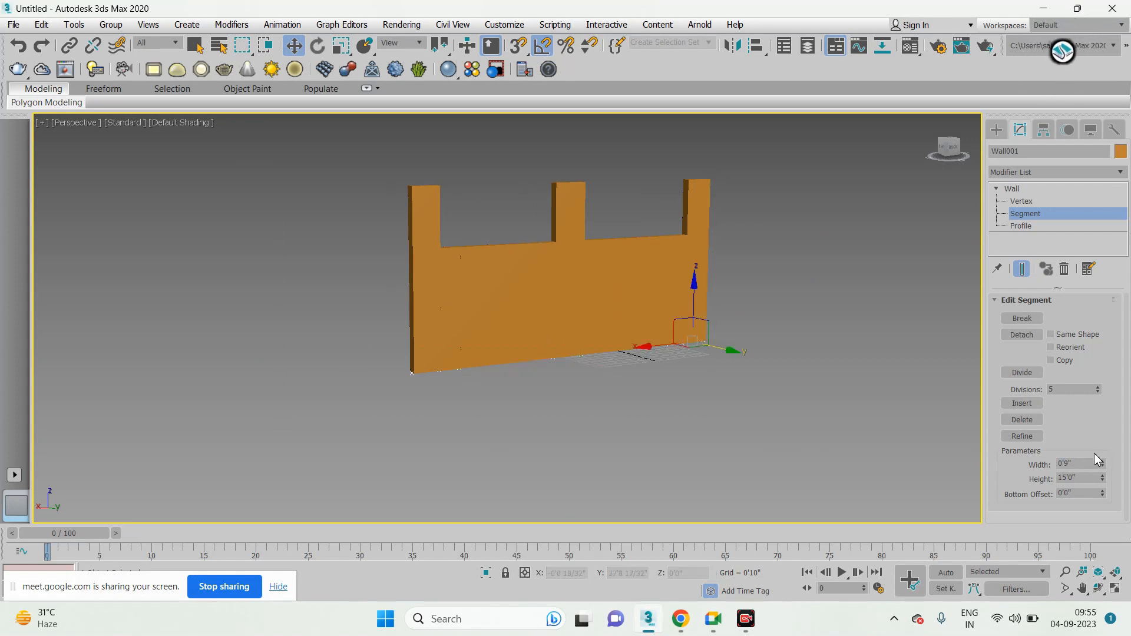
left_click(1078, 463)
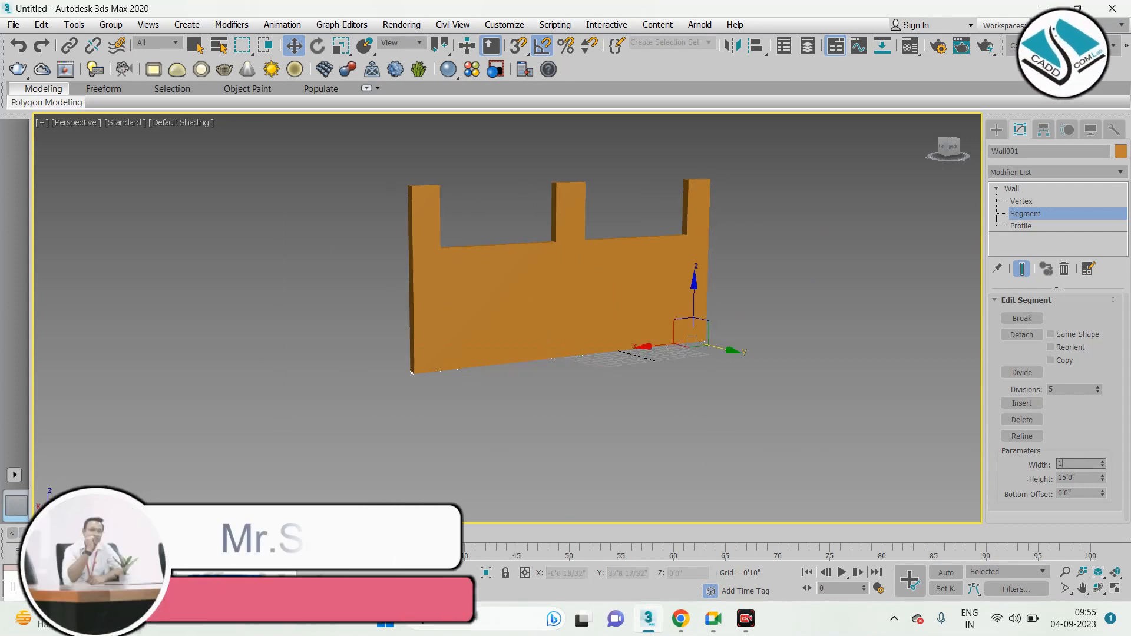
type("1'")
key("Return")
type("2'")
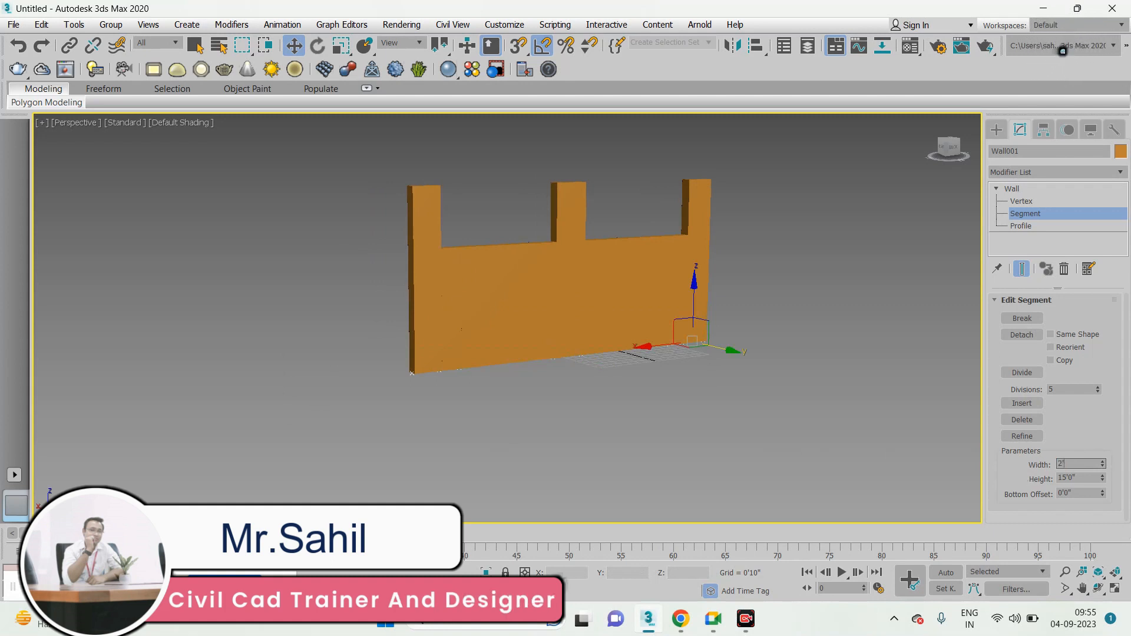
key("Return")
mouse_move(827, 357)
middle_mouse_down("alt")
mouse_move(695, 386)
mouse_move(829, 363)
middle_mouse_up("alt")
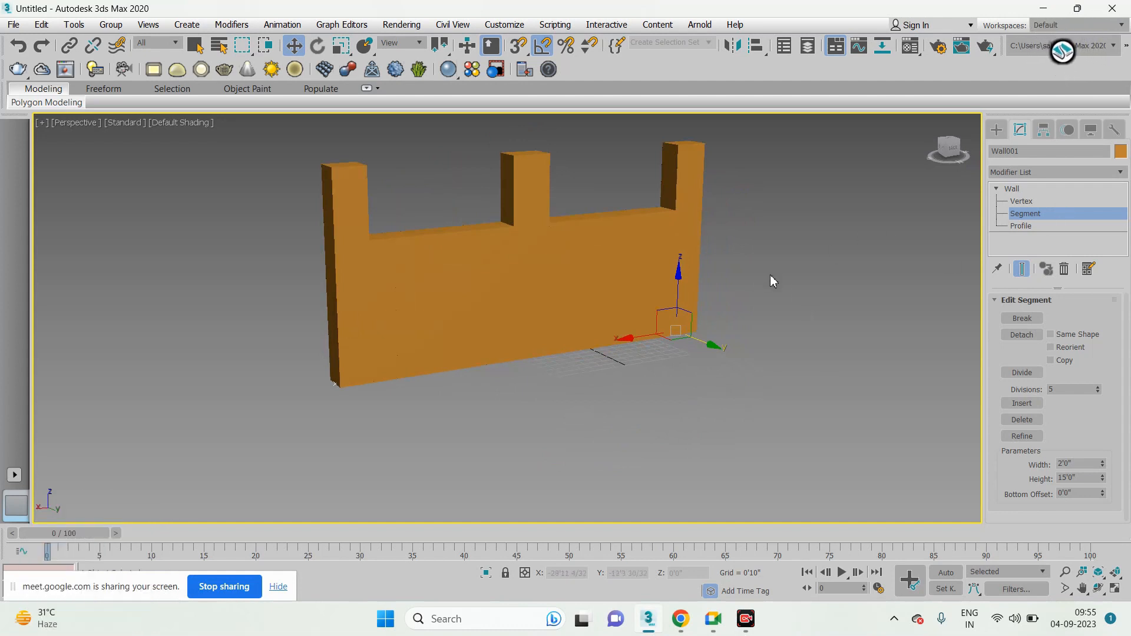
middle_click_drag(559, 296, 549, 328)
scroll(544, 283, "up", 2)
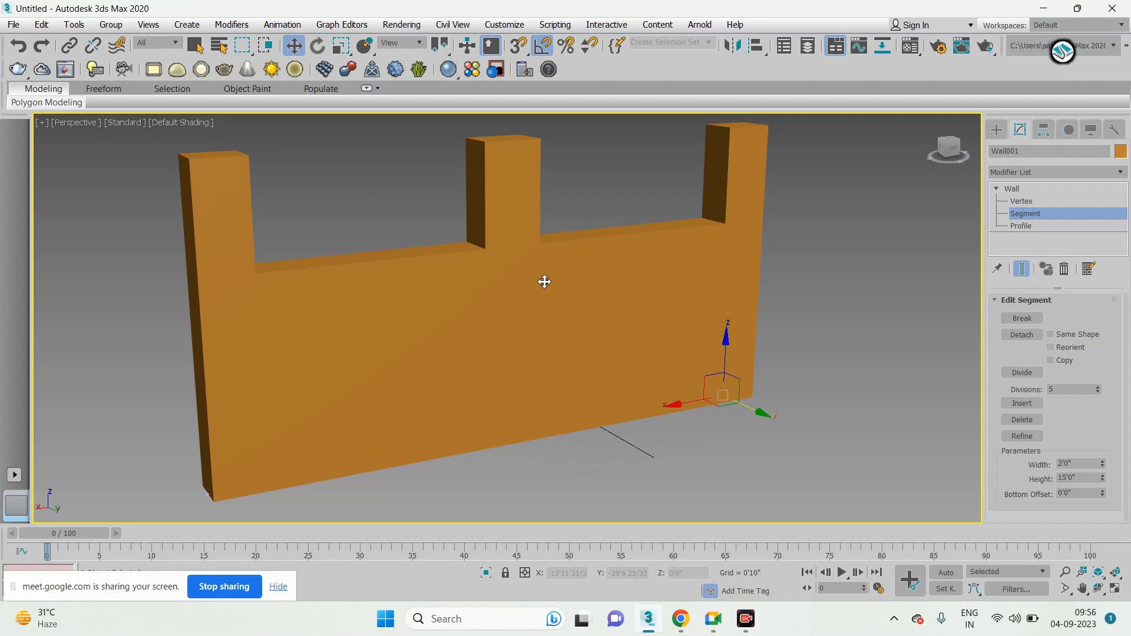
Examine the wall's raised end and middle pieces in the Front and Perspective views
mouse_move(679, 278)
middle_mouse_down("alt")
mouse_move(659, 321)
mouse_move(592, 368)
mouse_move(624, 328)
mouse_move(677, 348)
mouse_move(691, 294)
mouse_move(680, 297)
middle_mouse_up("alt")
key("alt+w")
right_click(709, 269)
scroll(712, 267, "down", 3)
key("alt+w")
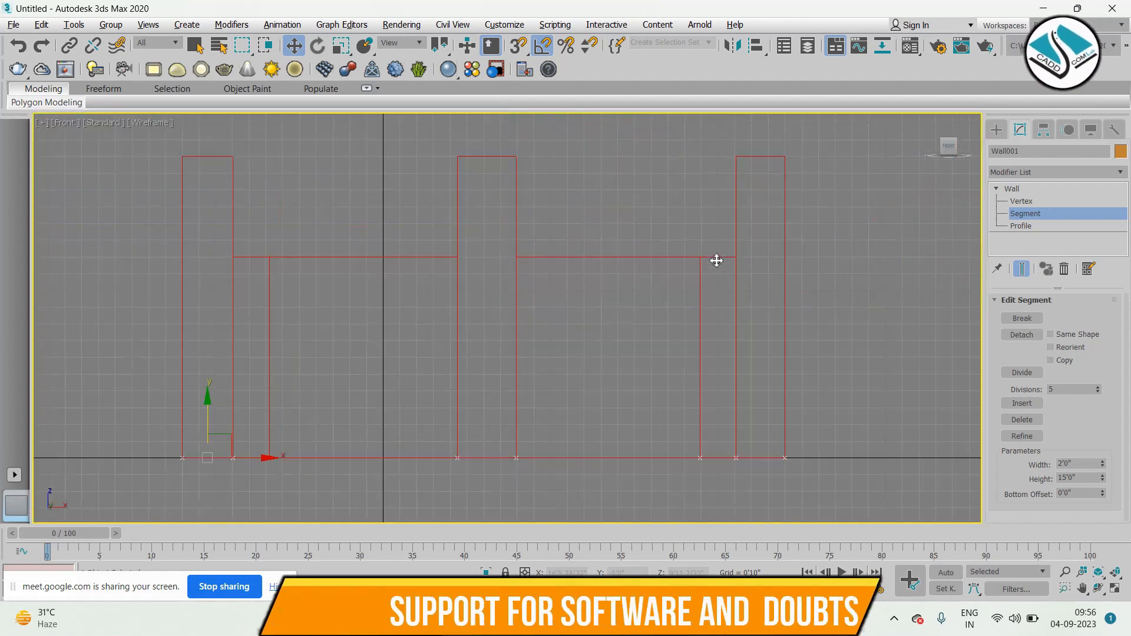
scroll(717, 259, "down", 2)
left_click(827, 280)
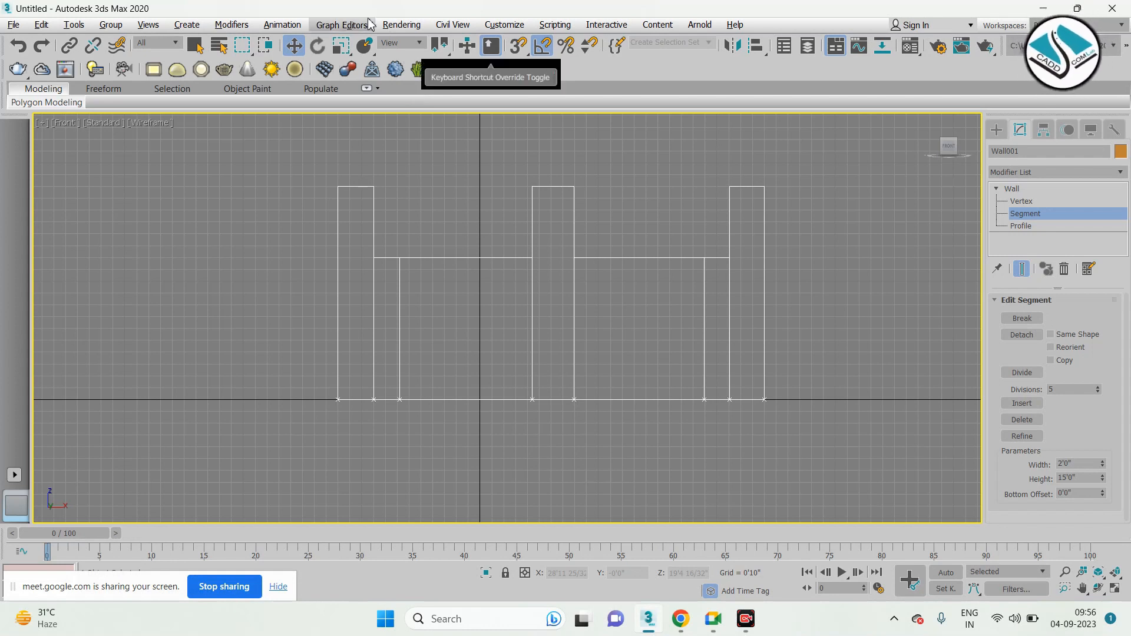
scroll(570, 273, "down", 2)
key("1")
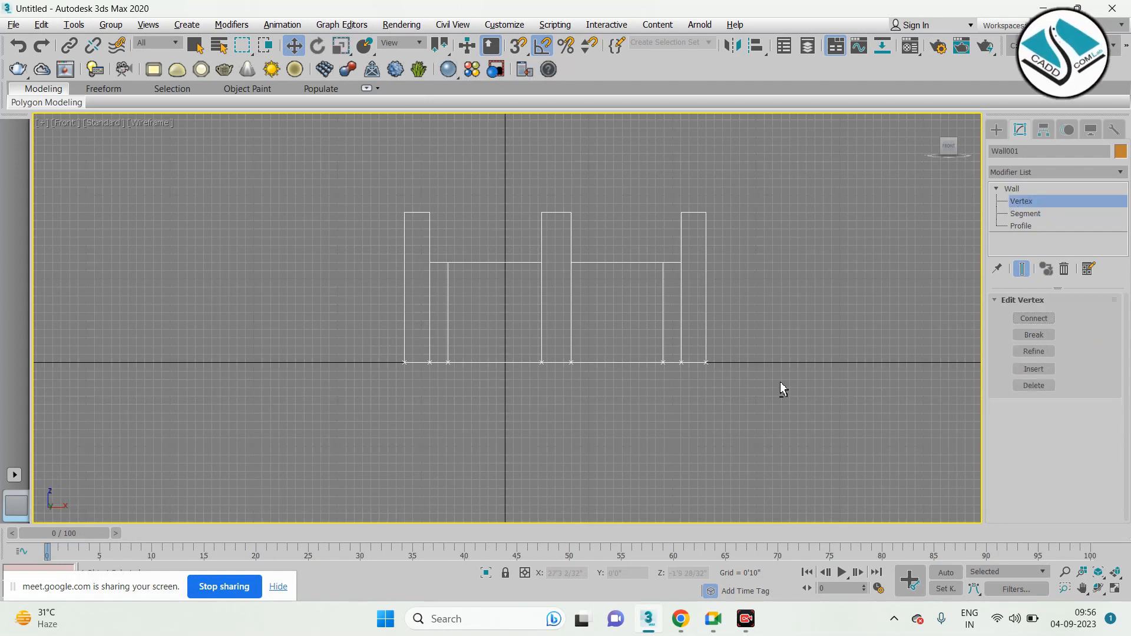
key("p")
mouse_move(770, 379)
middle_mouse_down("alt")
mouse_move(674, 412)
mouse_move(772, 377)
mouse_move(765, 358)
middle_mouse_up("alt")
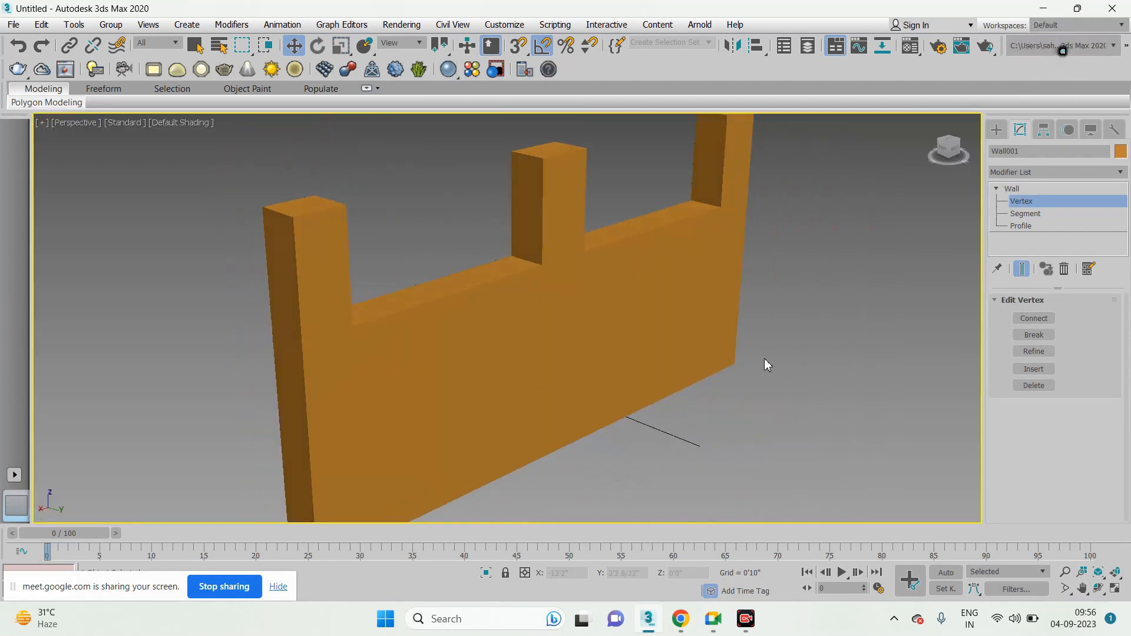
Leave the wall's vertex editing and return to creating AEC Extended objects
key("alt+w")
left_click(486, 370)
key("alt+w")
scroll(512, 362, "down", 3)
scroll(553, 328, "up", 3)
key("g")
left_click(996, 129)
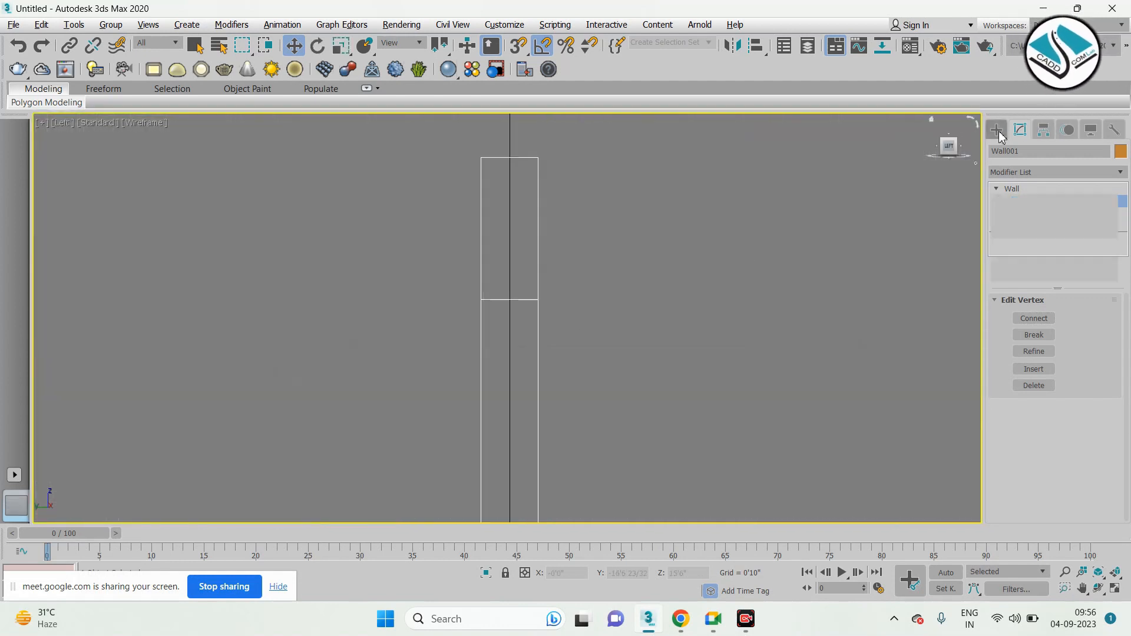
left_click(1024, 170)
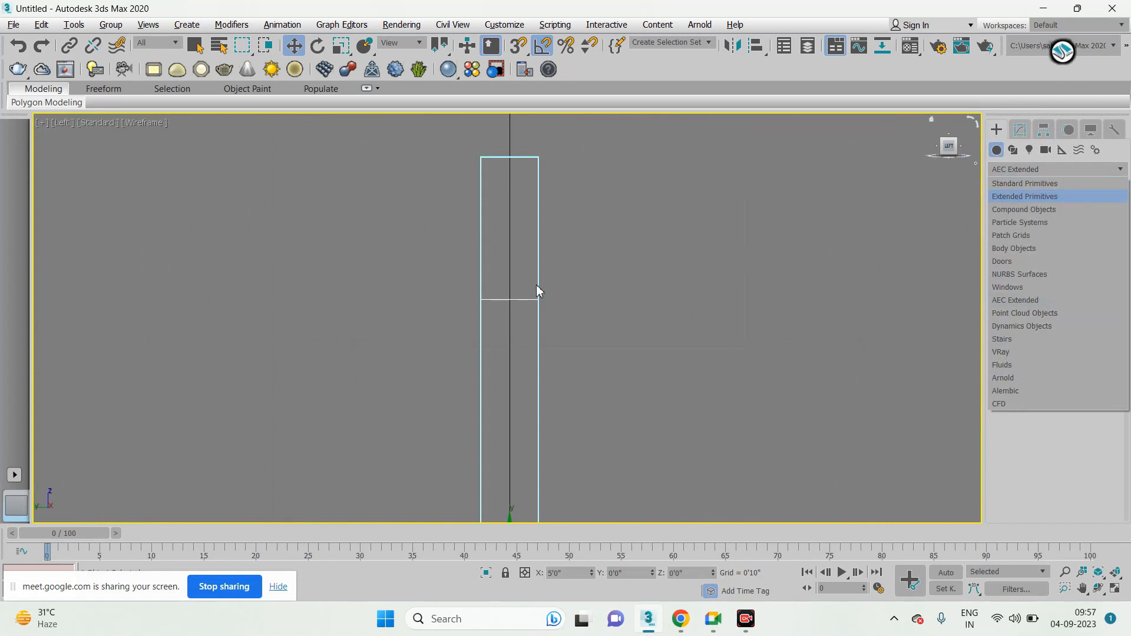
left_click(699, 359)
Draw a railing about 11'2" long and 3'10" high in the Top view, between the wall's negative-X end pillar and middle pillar
key("alt+w")
middle_click(264, 230)
key("alt+w")
middle_click_drag(317, 227, 339, 226)
scroll(340, 225, "down", 3)
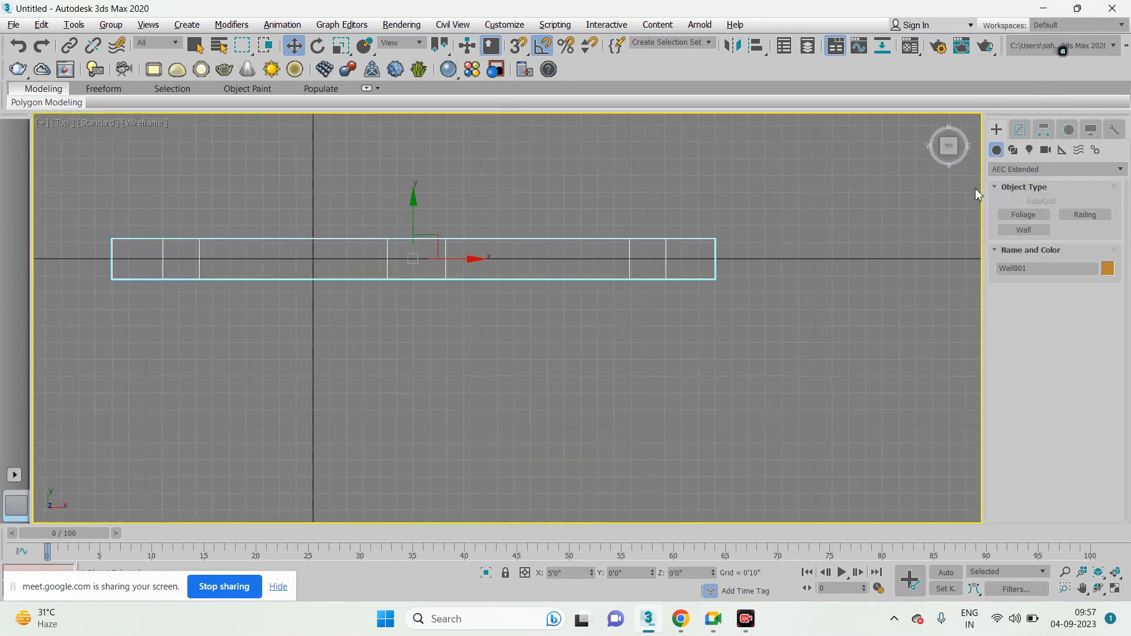
left_click(1067, 216)
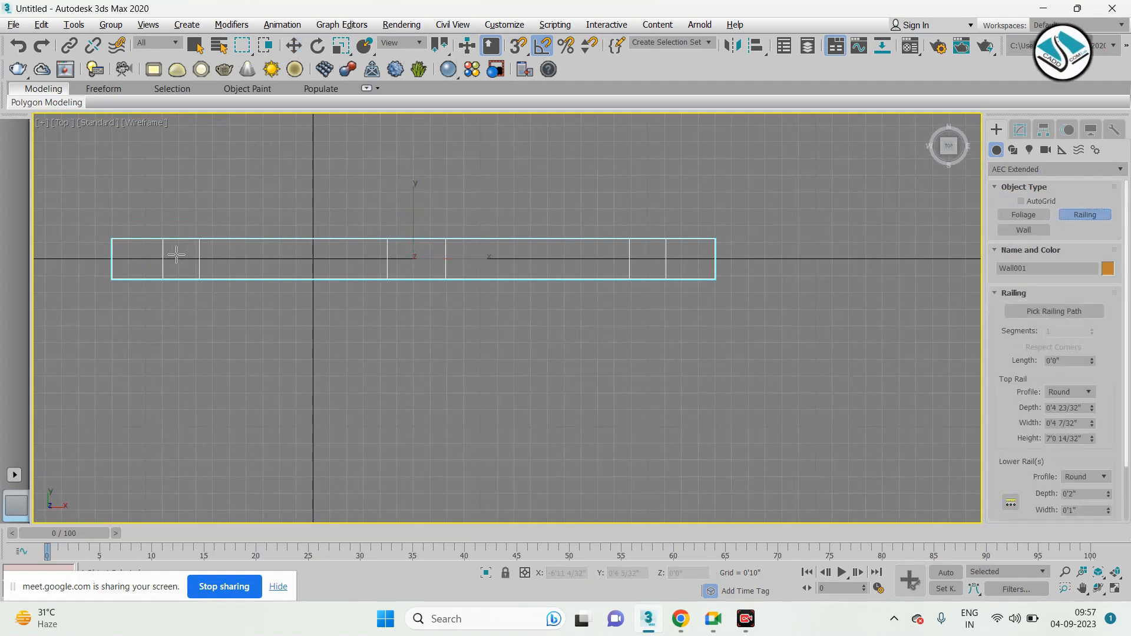
left_click_drag(164, 259, 389, 261)
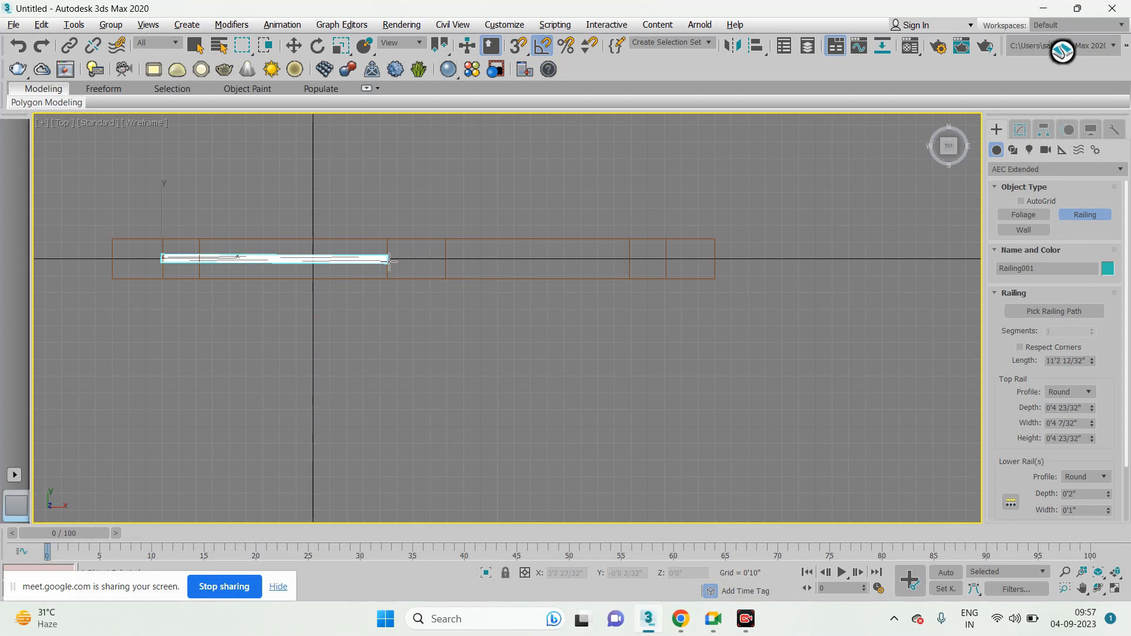
right_click(373, 185)
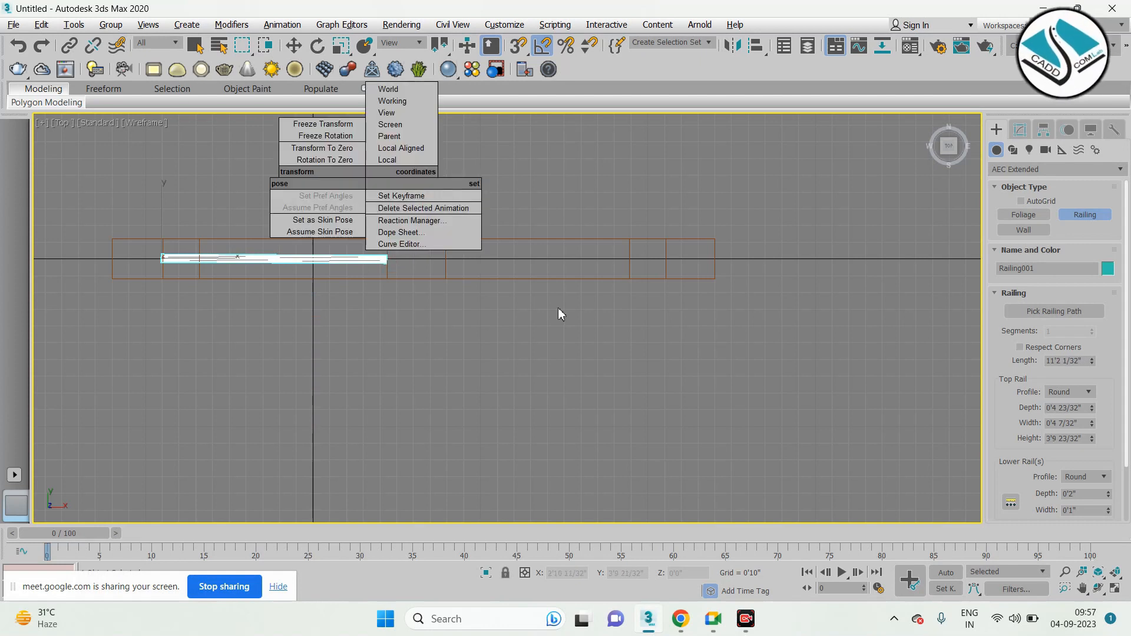
left_click(535, 312)
Raise the railing along Z until it sits in the gap above the lower wall section between the pillars
key("p")
key("w")
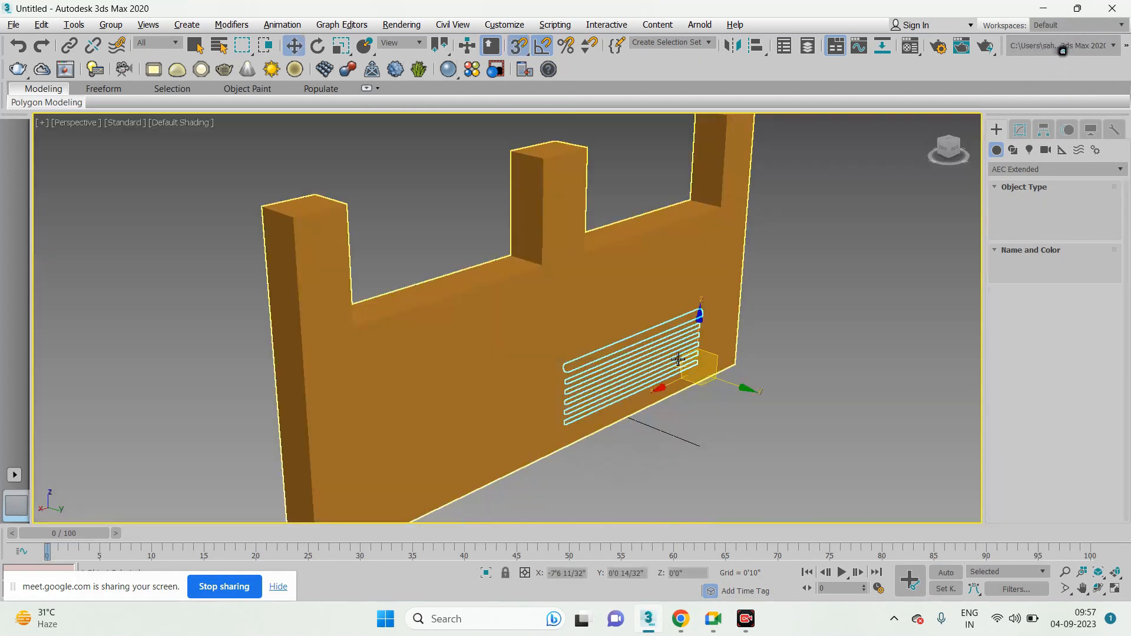
left_click_drag(701, 329, 712, 174)
middle_click_drag(767, 269, 636, 380, "alt")
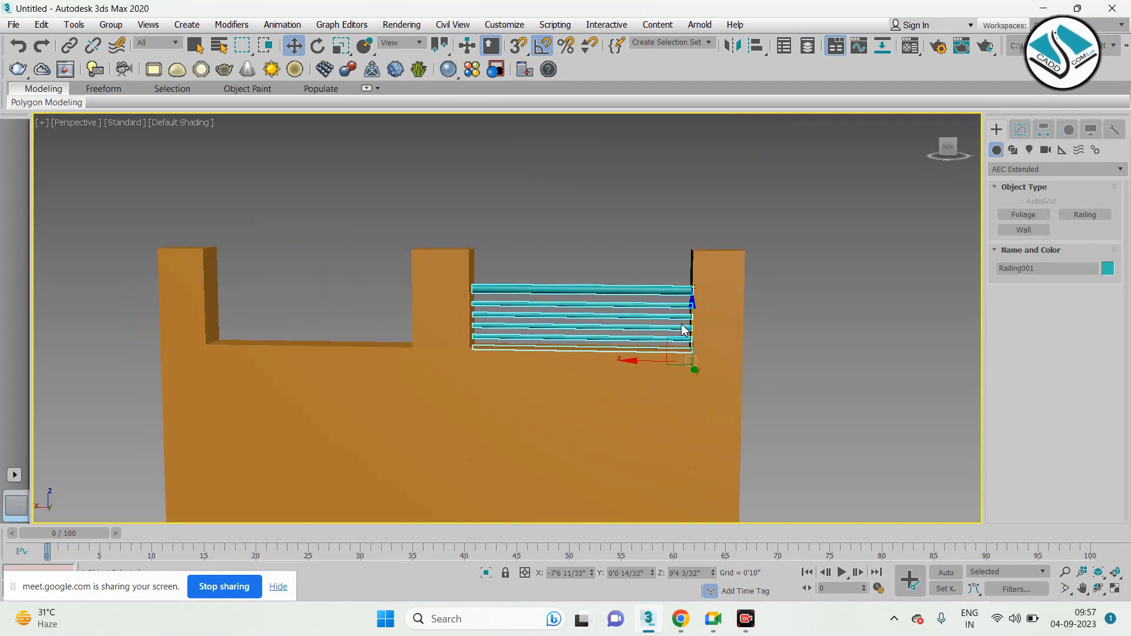
left_click_drag(692, 309, 702, 305)
Copy the railing along X into the gap between the middle pillar and the other end pillar
middle_click_drag(652, 334, 766, 292, "alt")
left_click_drag(766, 292, 500, 310, "shift")
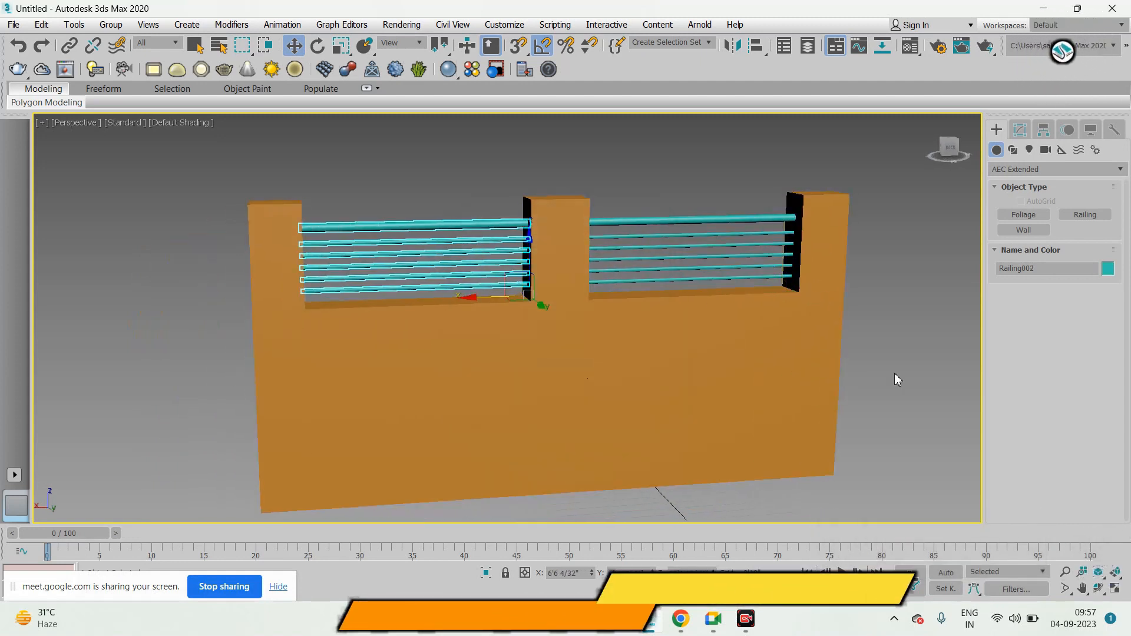
left_click(894, 373)
middle_click_drag(872, 389, 744, 326, "alt")
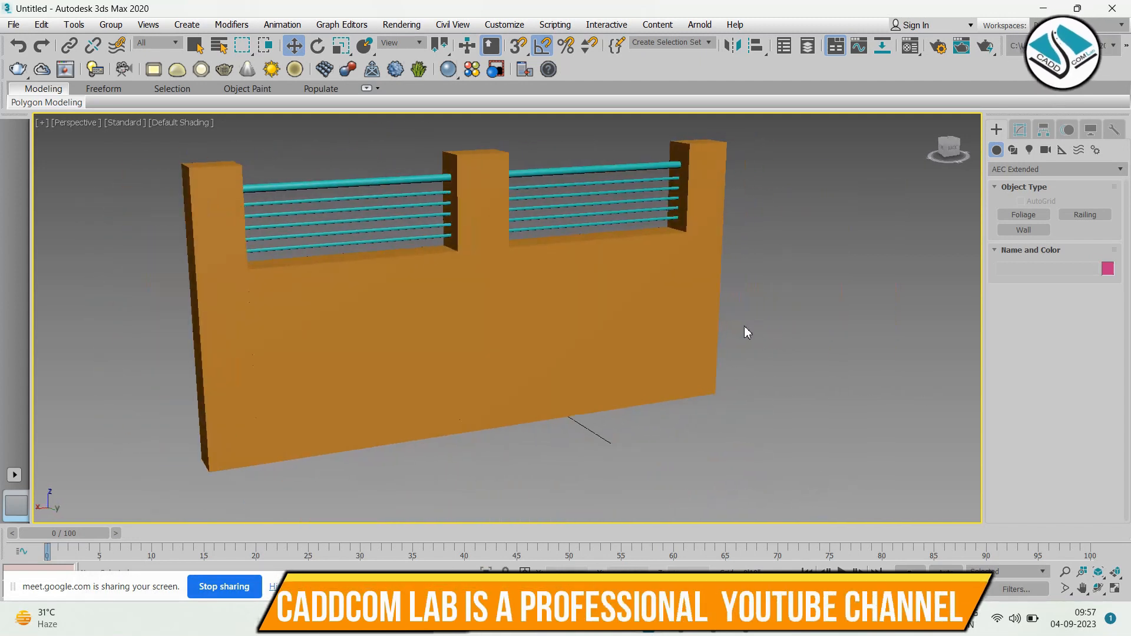
Select both railings and change their object color to black
left_click(560, 190)
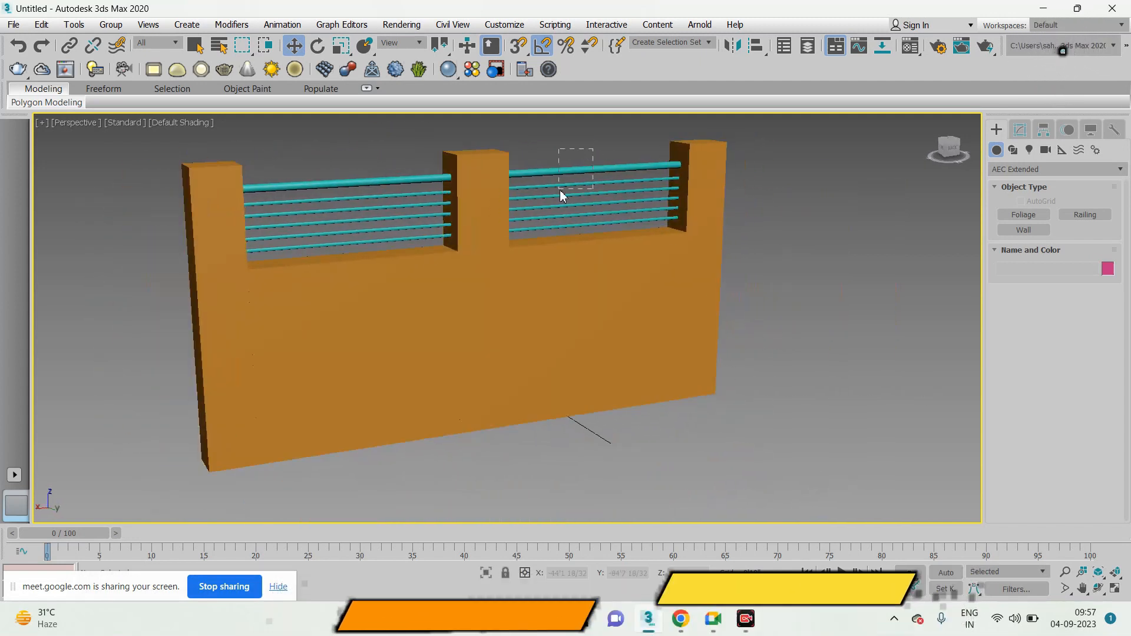
left_click(347, 175, "ctrl")
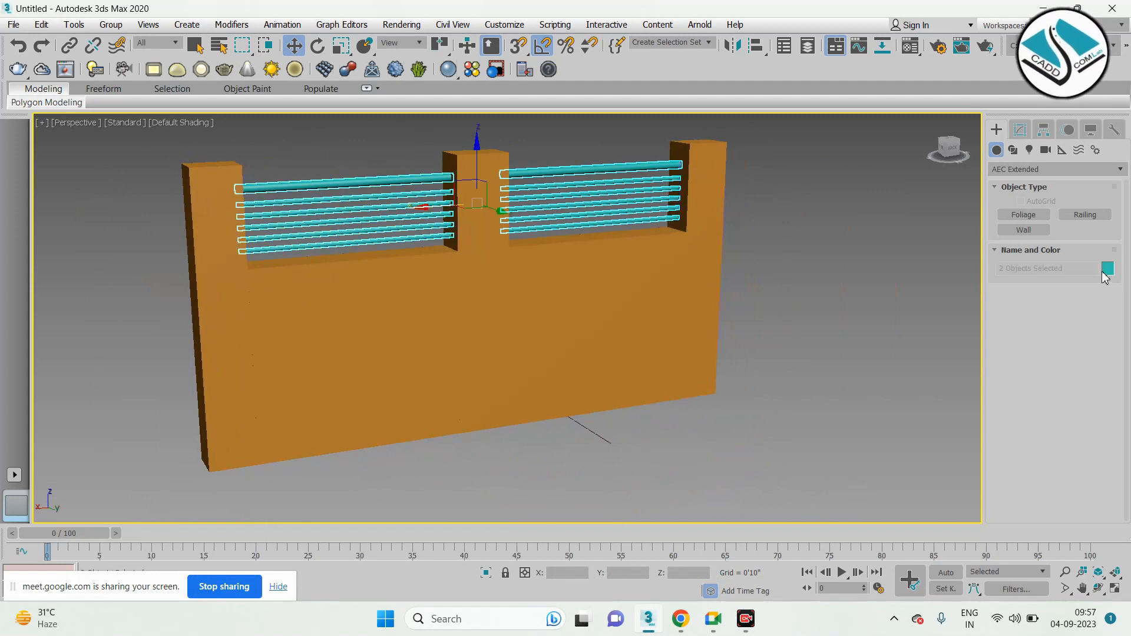
left_click(1107, 270)
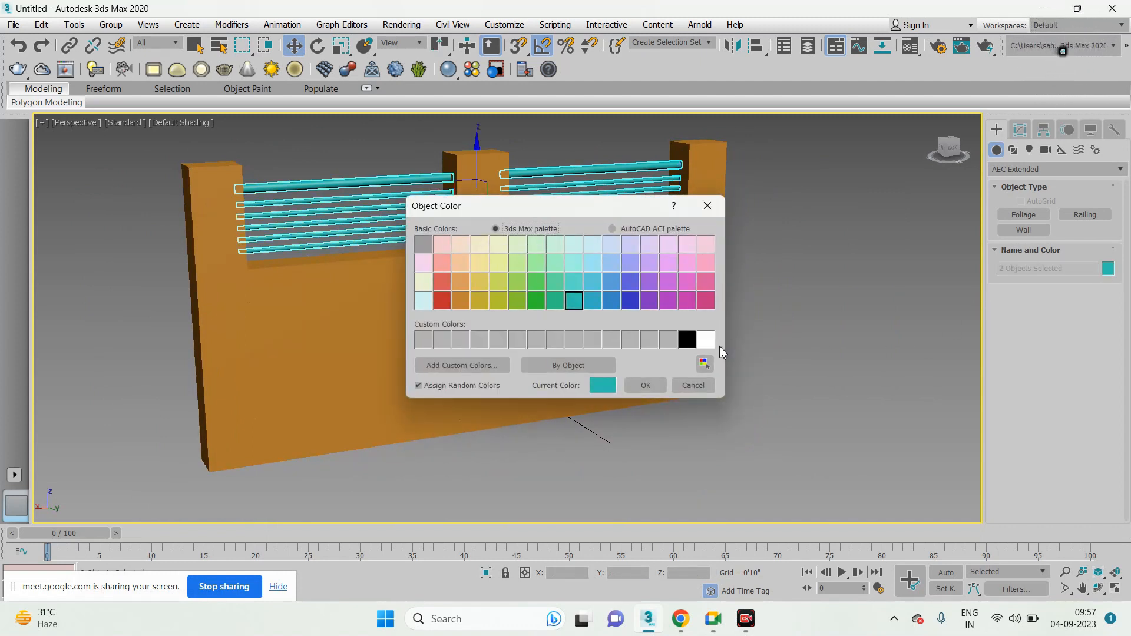
left_click(686, 340)
left_click(645, 385)
middle_click_drag(715, 320, 743, 328)
Draw a box about 3'1" long and 3'7" wide in the Top view, covering the negative-X end pillar
key("alt+w")
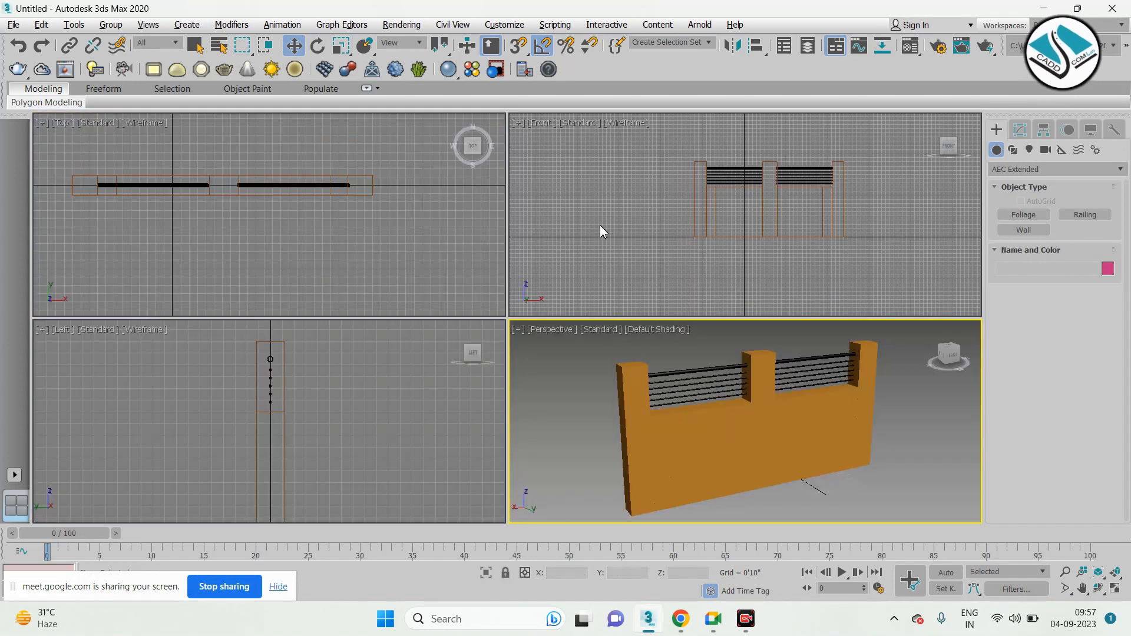
left_click(394, 240)
key("alt+w")
middle_click_drag(394, 240, 637, 203)
scroll(232, 206, "up", 4)
scroll(353, 210, "up", 4)
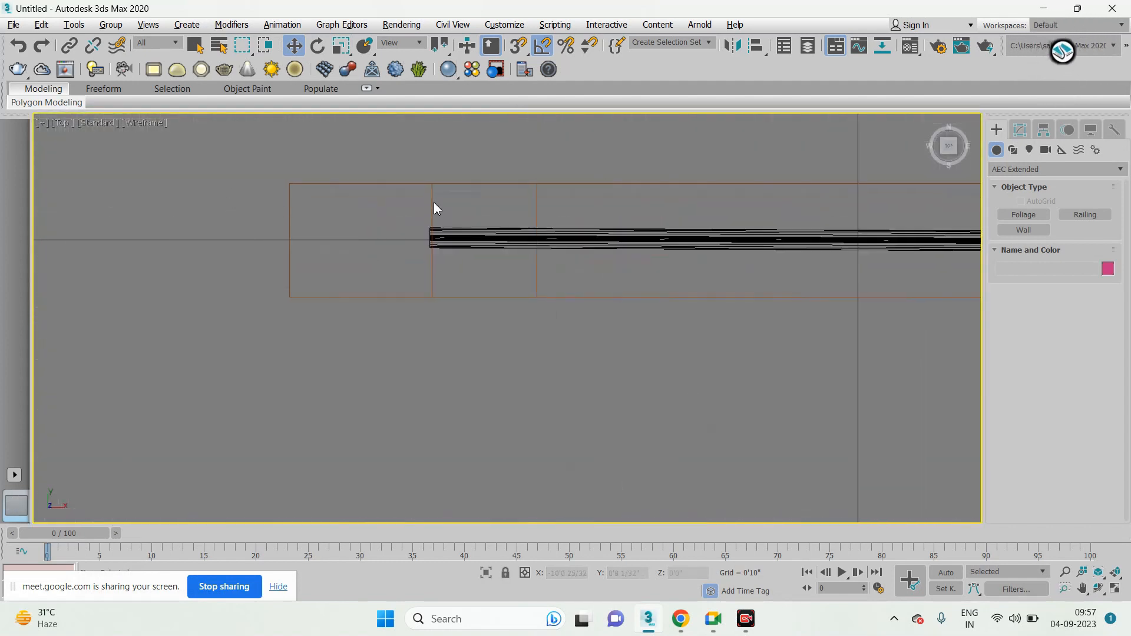
left_click(1011, 170)
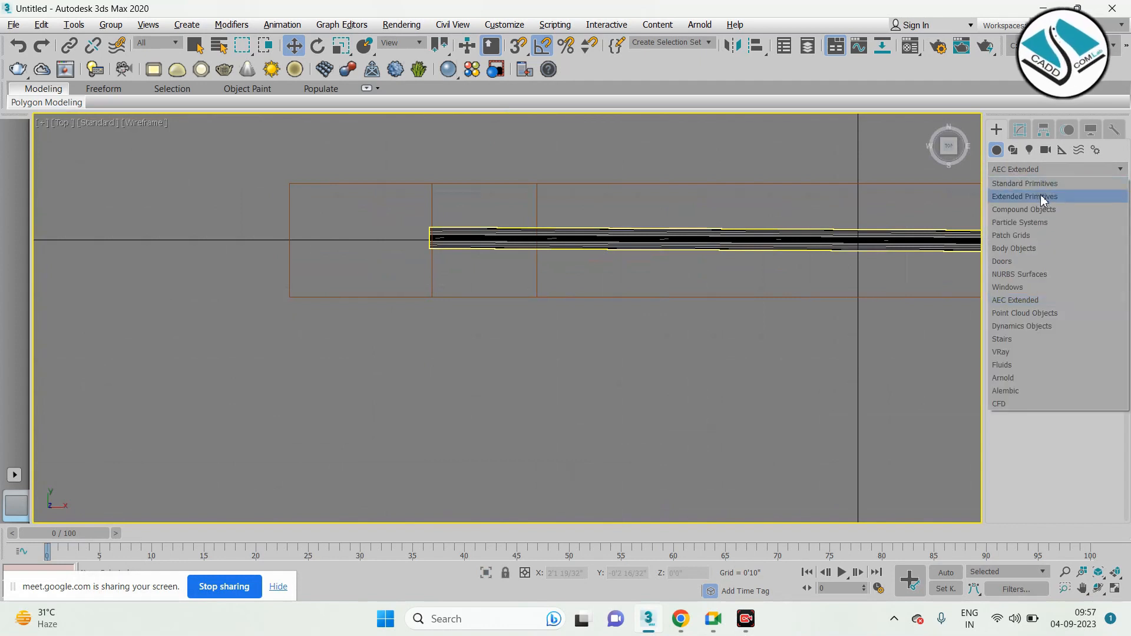
left_click(1031, 183)
left_click(1025, 214)
left_click_drag(256, 161, 464, 333)
left_click(459, 316)
right_click(459, 316)
Raise the box onto the end pillar's top at about Z 14'9" and set its height to about 6 23/32"
key("alt+w")
right_click(655, 371)
key("alt+w")
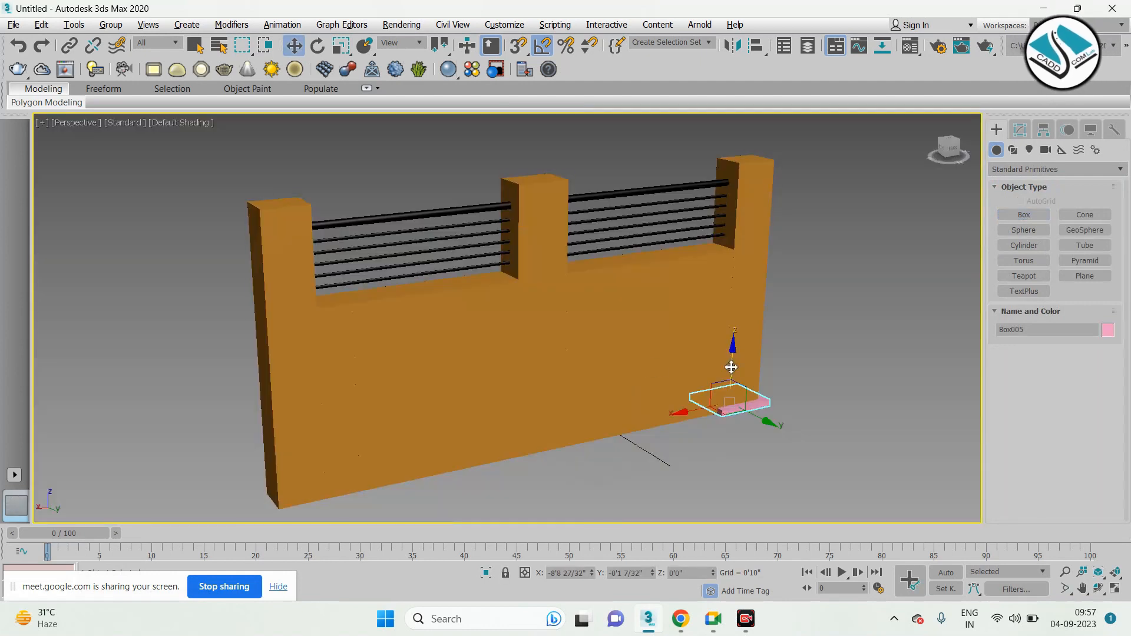
left_click_drag(736, 369, 743, 126)
scroll(789, 147, "up", 4)
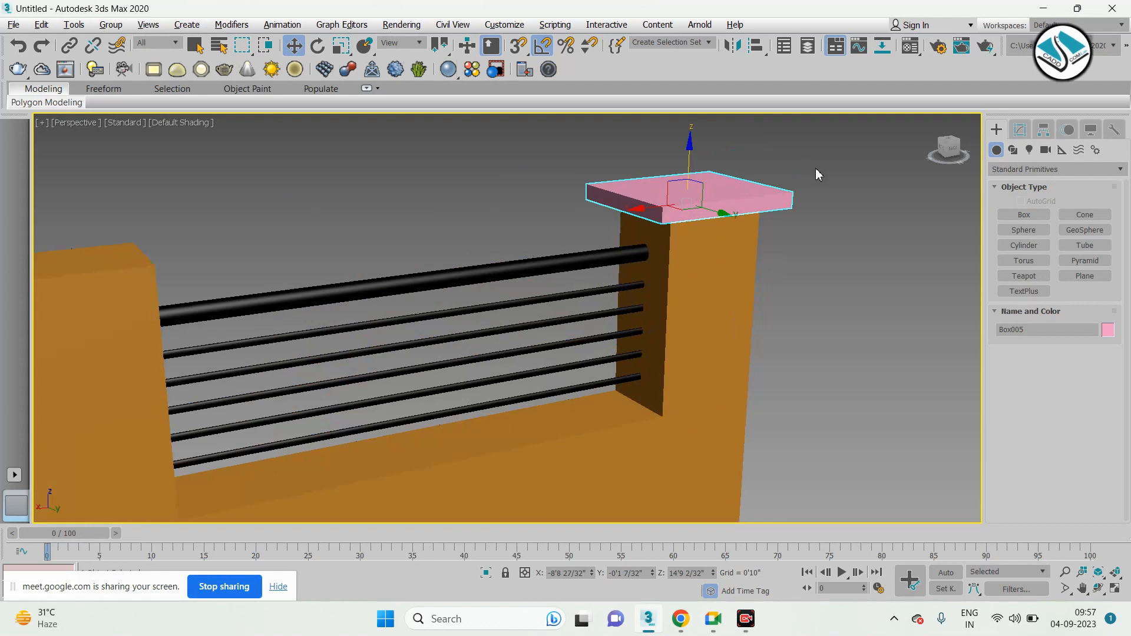
left_click(1020, 130)
left_click_drag(1105, 352, 1096, 315)
Copy the box along X in the Front view onto the middle pillar, at about X 5'1", as one Copy
key("alt+w")
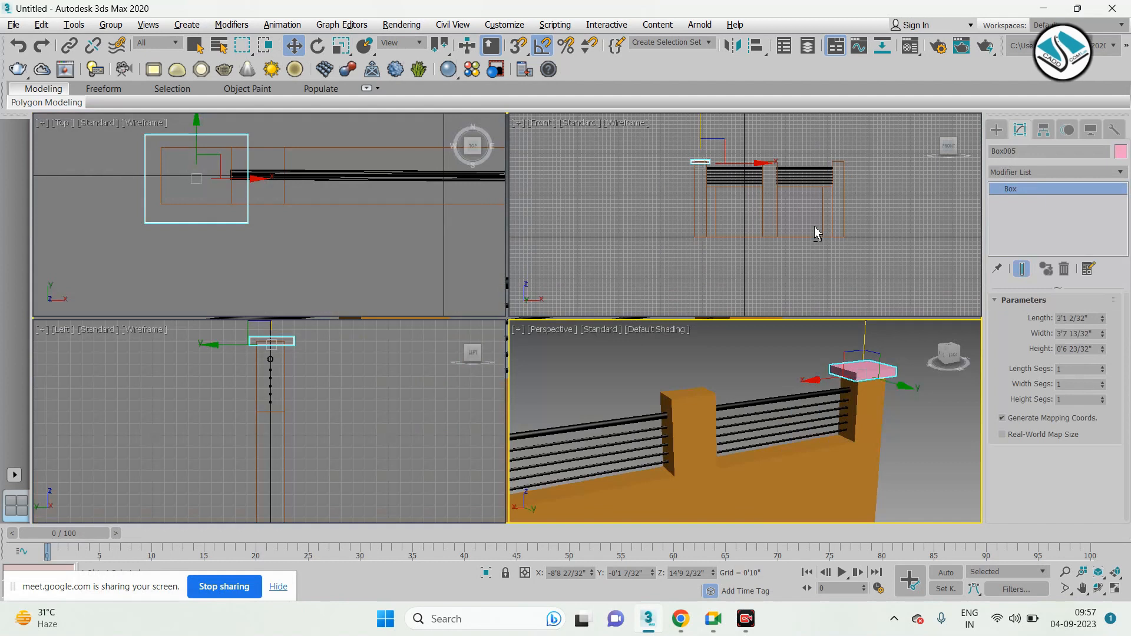
key("alt+w")
scroll(433, 208, "up", 5)
middle_click_drag(425, 213, 277, 212)
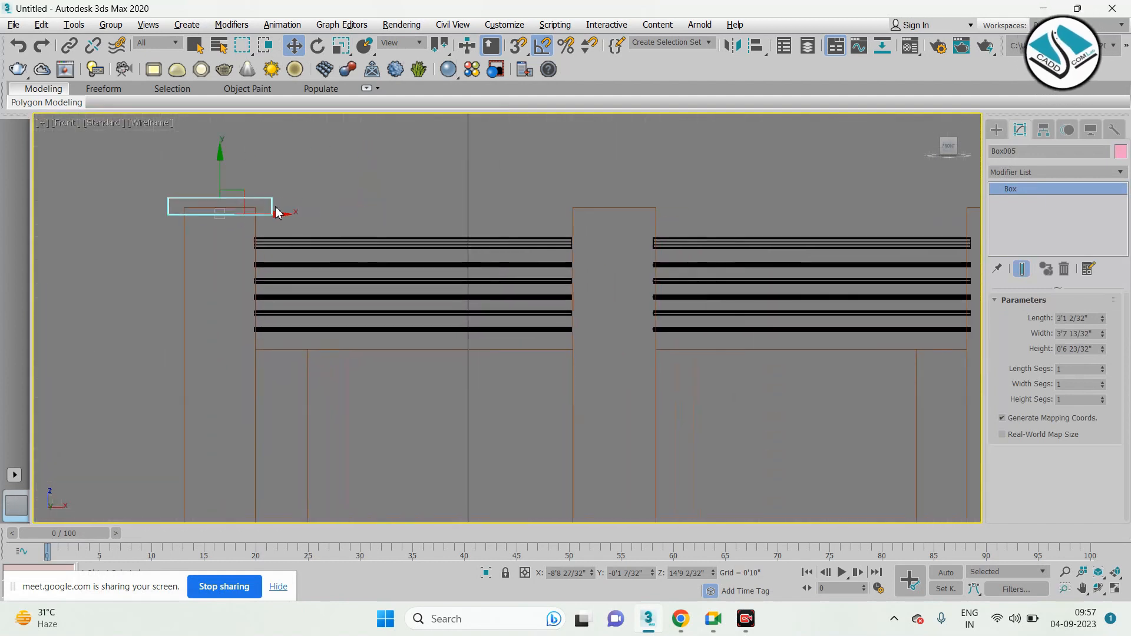
mouse_move(277, 213)
left_mouse_down("shift")
mouse_move(706, 231)
mouse_move(667, 237)
left_mouse_up("shift")
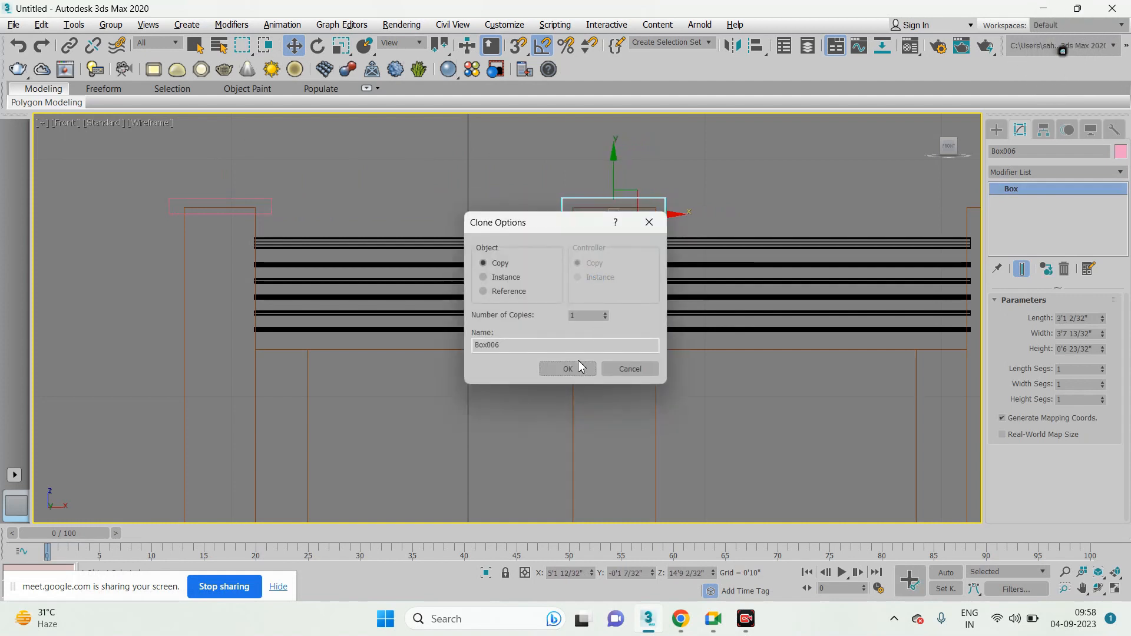
left_click(580, 367)
Copy the middle pillar's cap along X onto the positive-X end pillar, at about X 18'8"
scroll(550, 321, "down", 4)
middle_click_drag(550, 320, 487, 315)
scroll(507, 265, "up", 2)
left_click_drag(559, 253, 832, 252, "shift")
left_click(583, 369)
Clear the selection and inspect the boundary wall with its railings and pillar caps in the Perspective view
key("p")
scroll(590, 339, "down", 2)
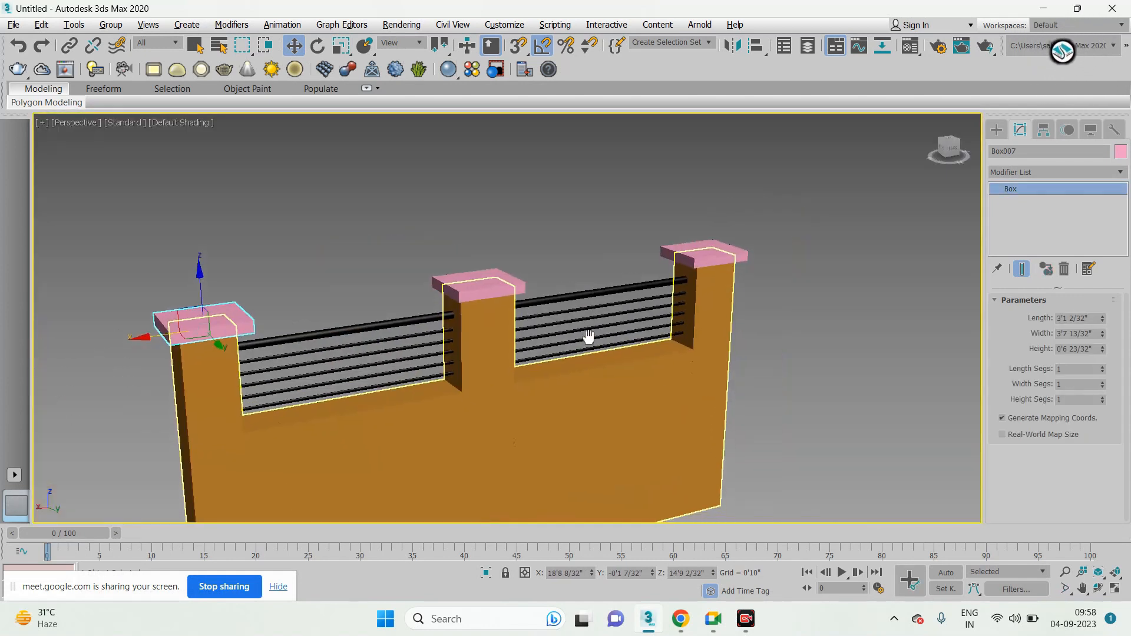
middle_click_drag(589, 336, 640, 236)
left_click(997, 130)
left_click(829, 277)
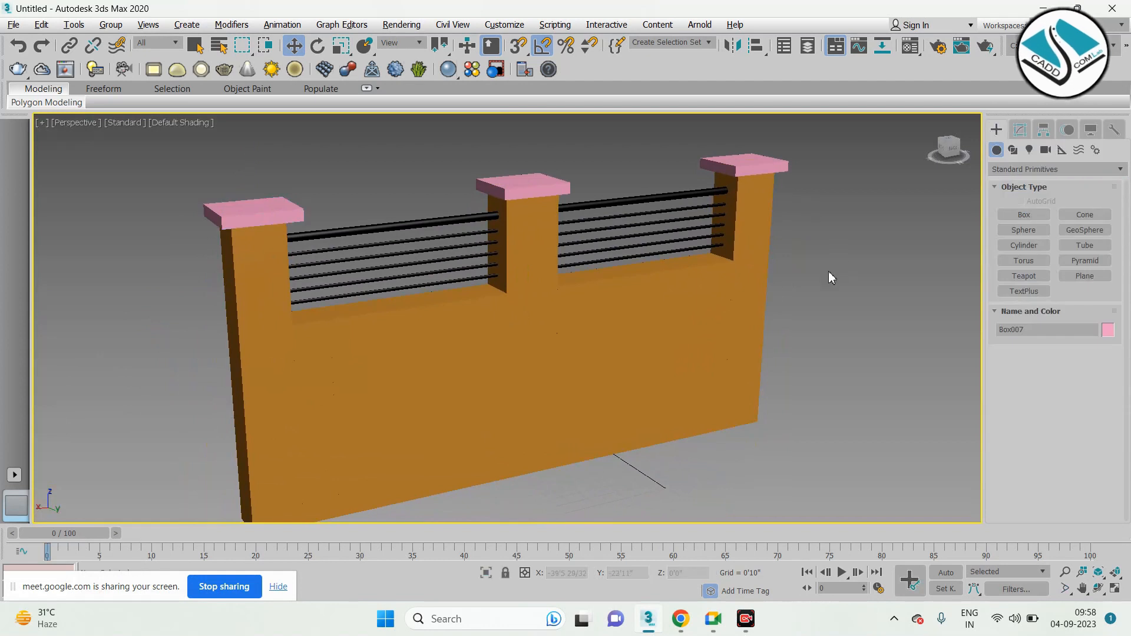
key("ctrl+a")
scroll(732, 272, "down", 2)
middle_click_drag(619, 301, 514, 268)
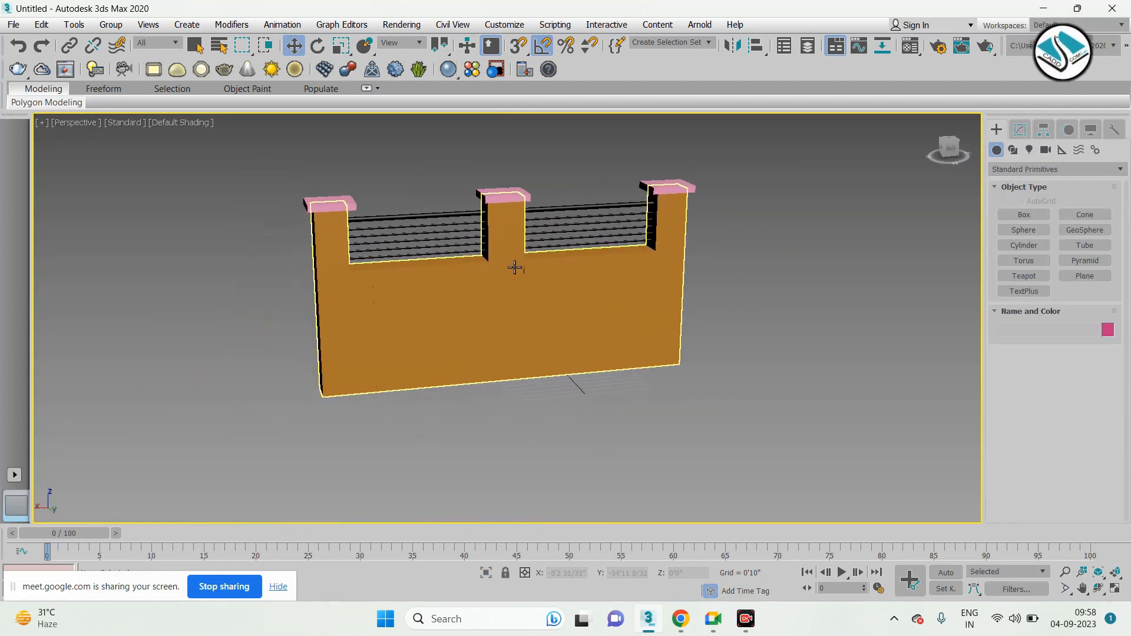
scroll(514, 268, "up", 2)
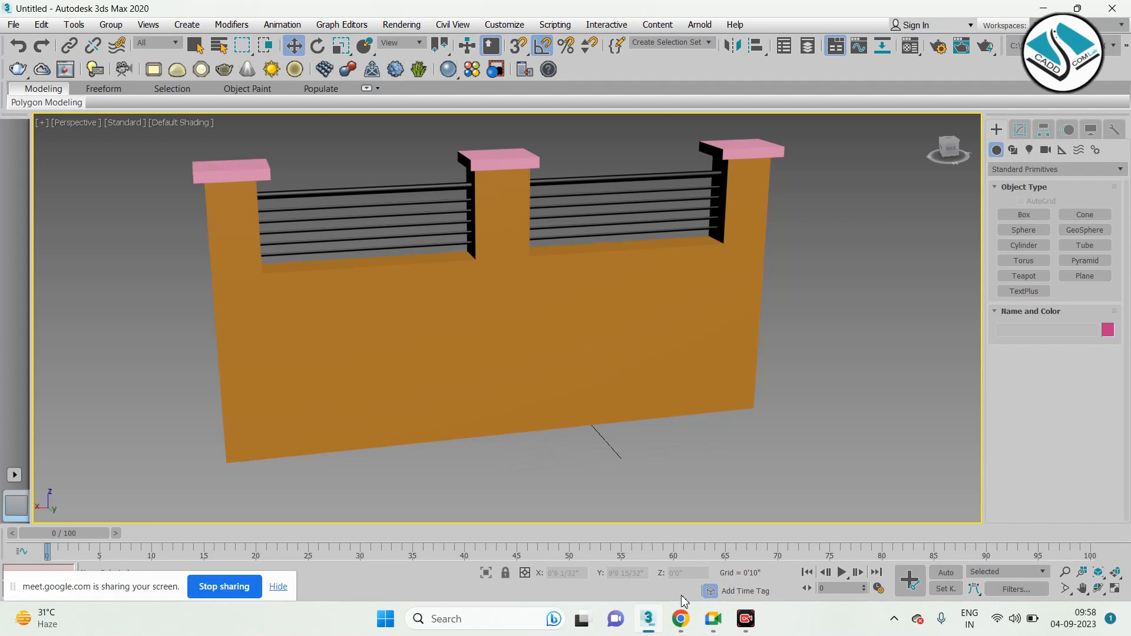
Switch to Chrome and search Google for "boundry wall design" in a new tab, showing the image results
left_click(651, 516)
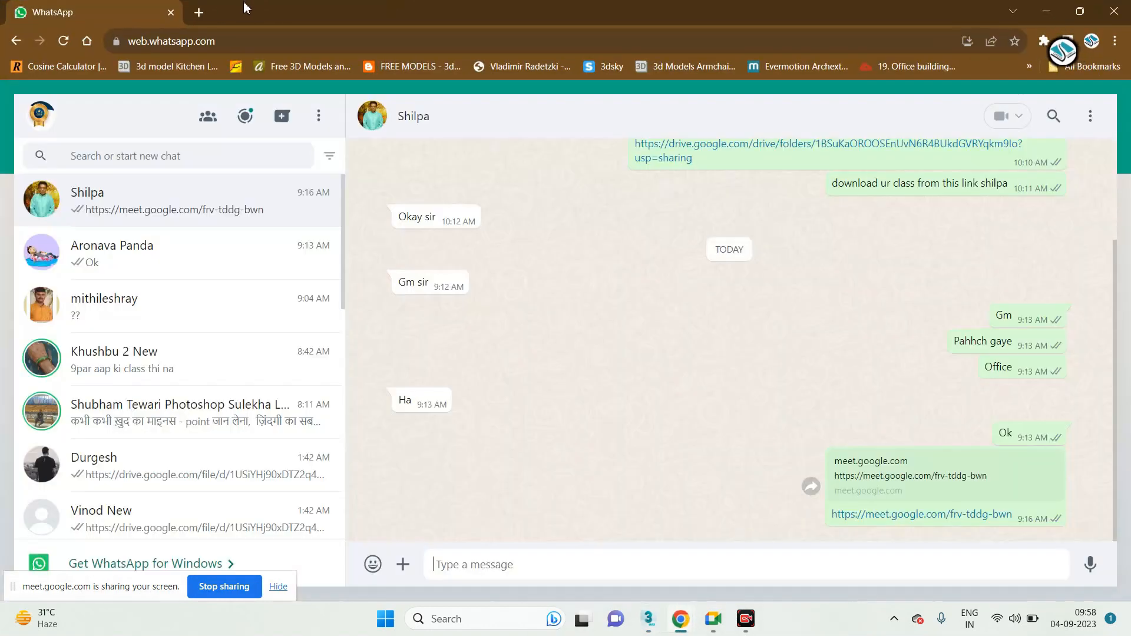
left_click(199, 12)
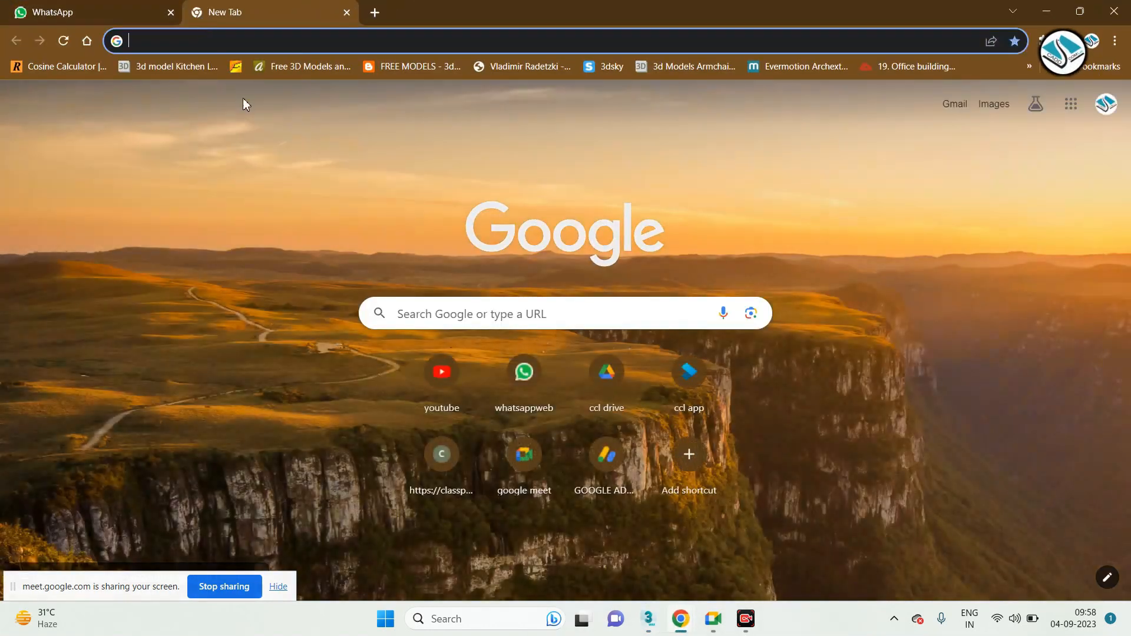
left_click(452, 318)
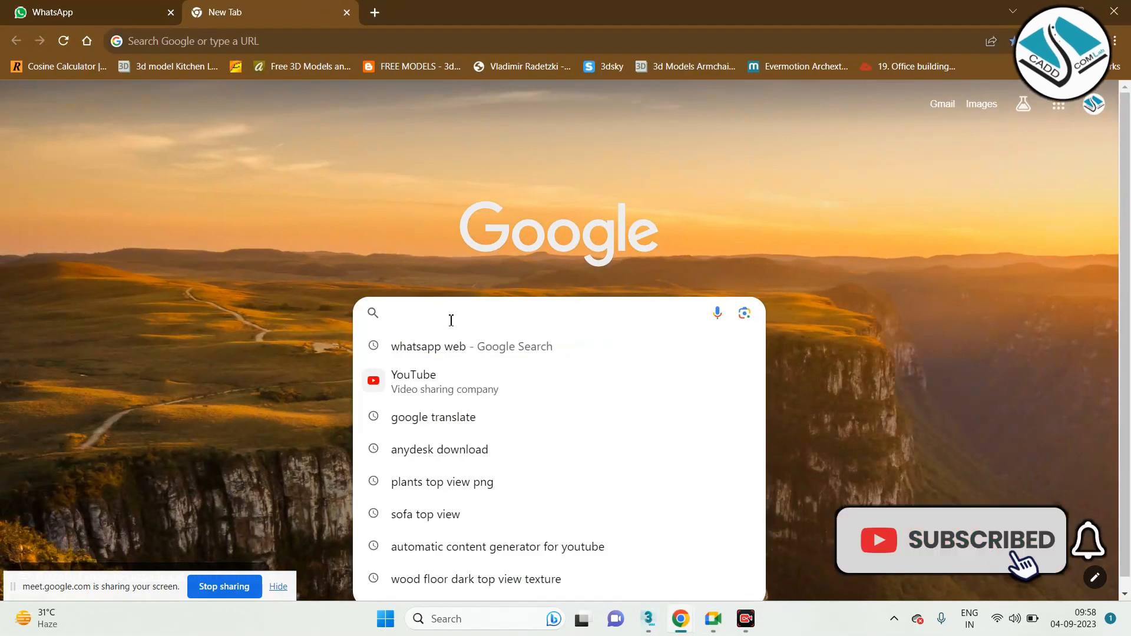
type("boundry wall design")
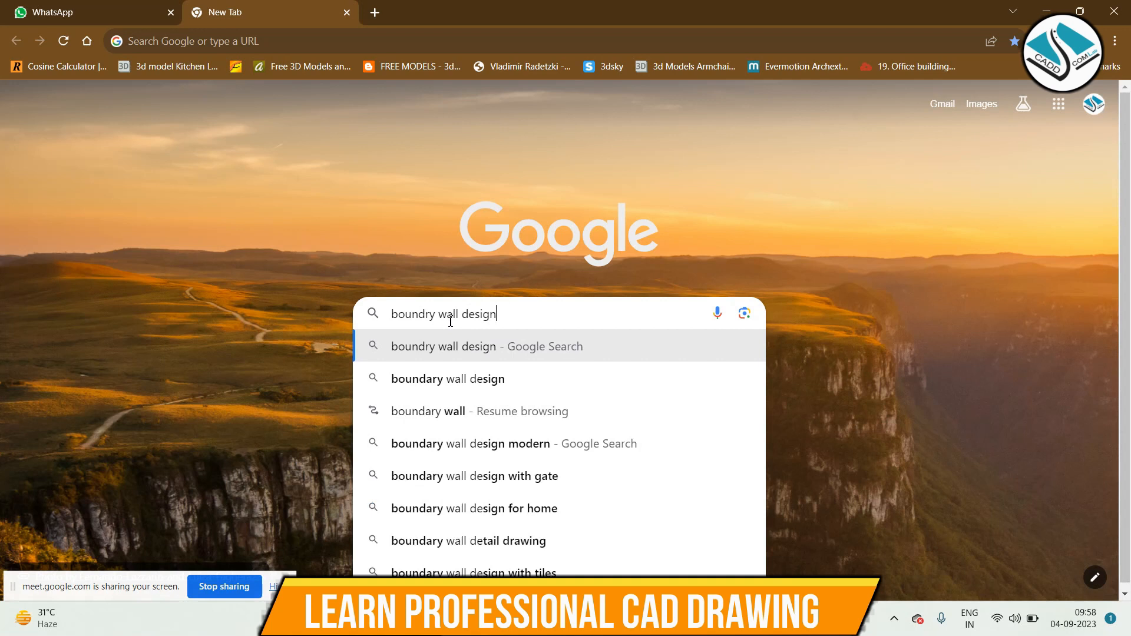
key("Return")
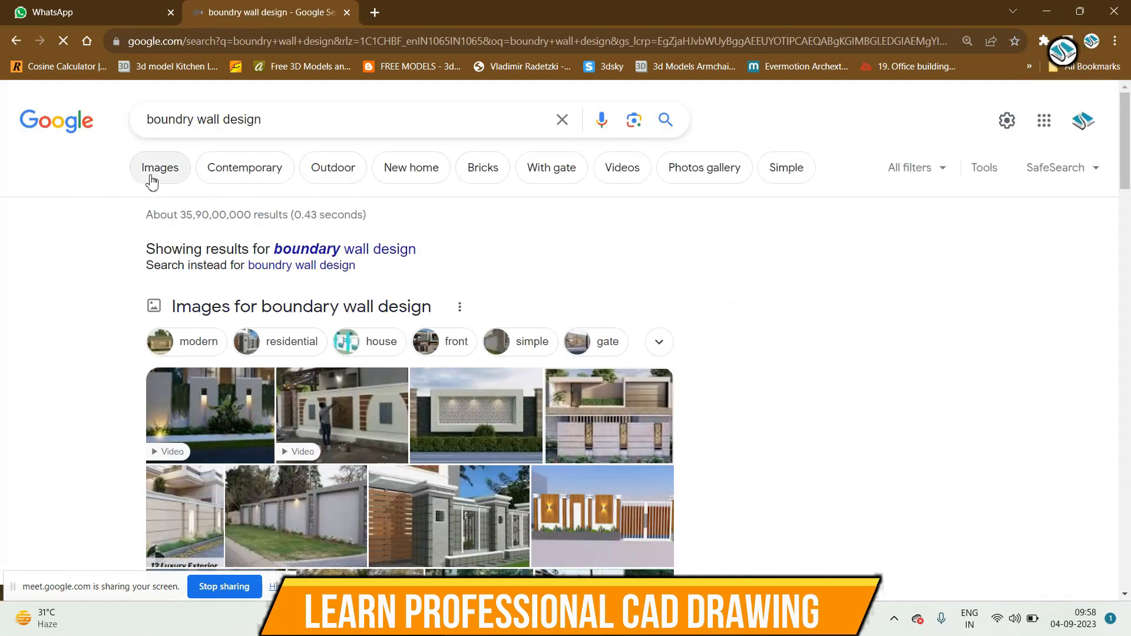
left_click(152, 177)
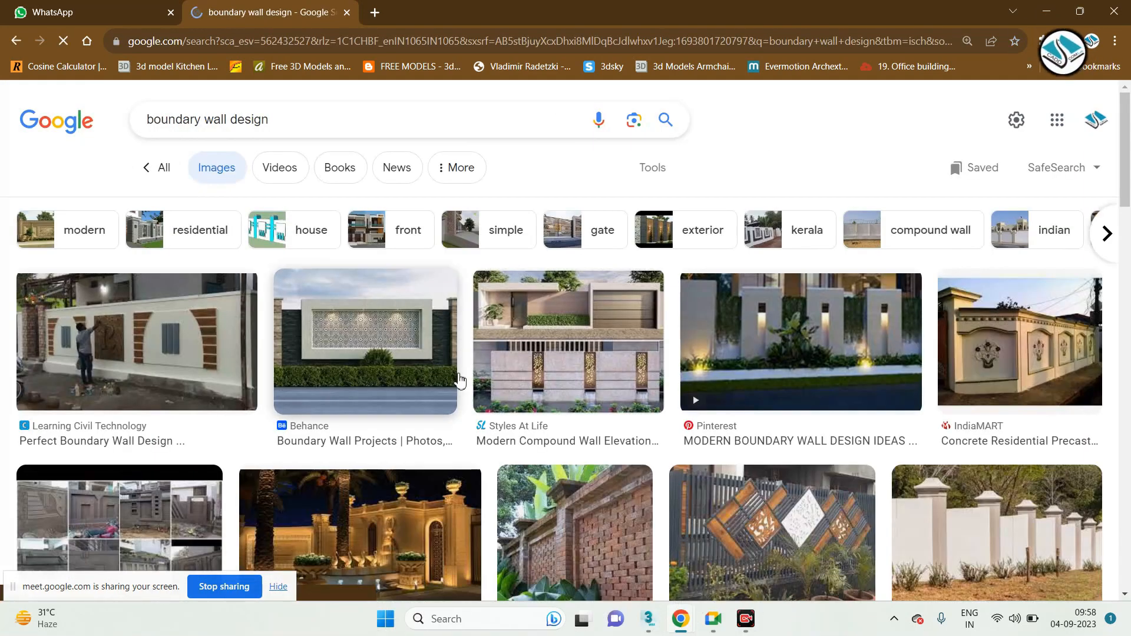
Preview the Make My House boundary wall with gate design from the image results, plus its related lacienciadelcafe.com.ar gate design
scroll(460, 380, "down", 2)
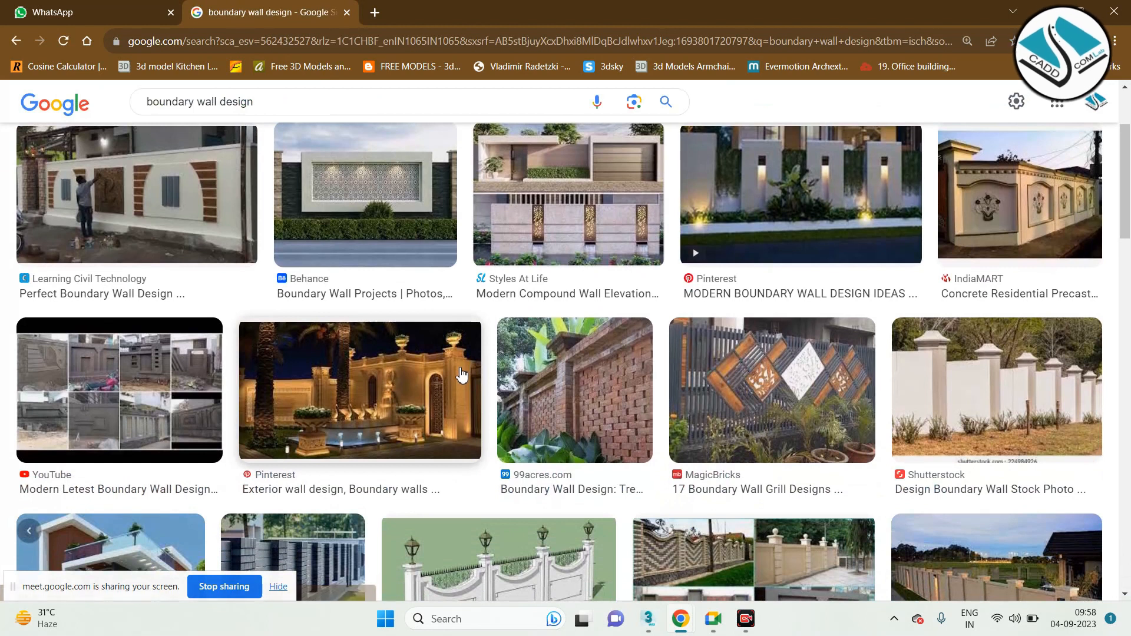
scroll(462, 375, "down", 5)
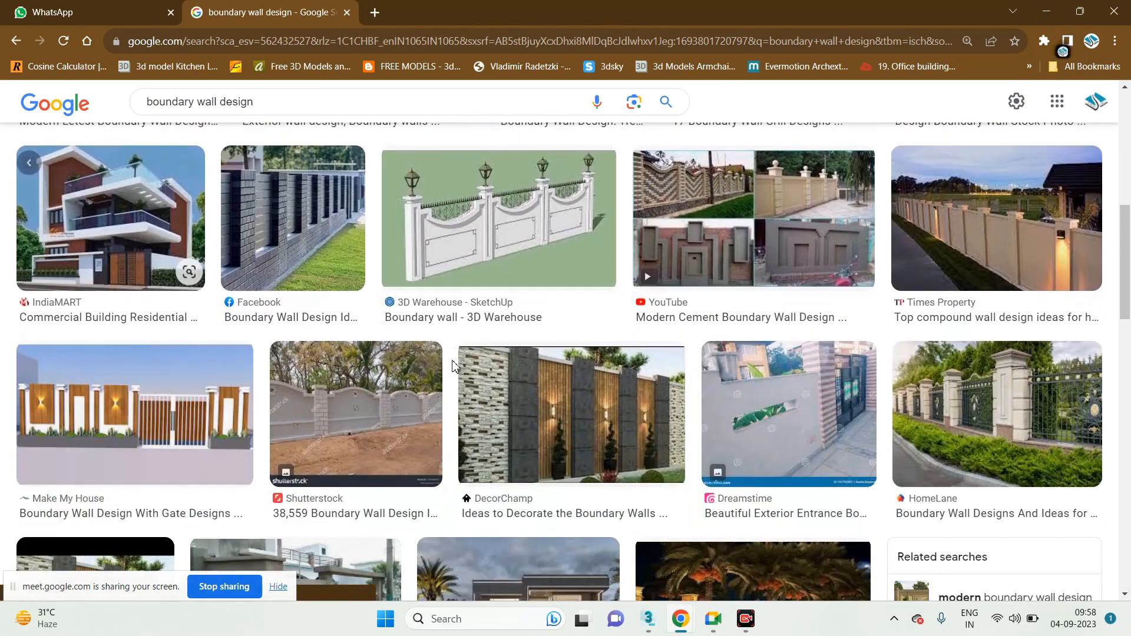
scroll(454, 365, "down", 1)
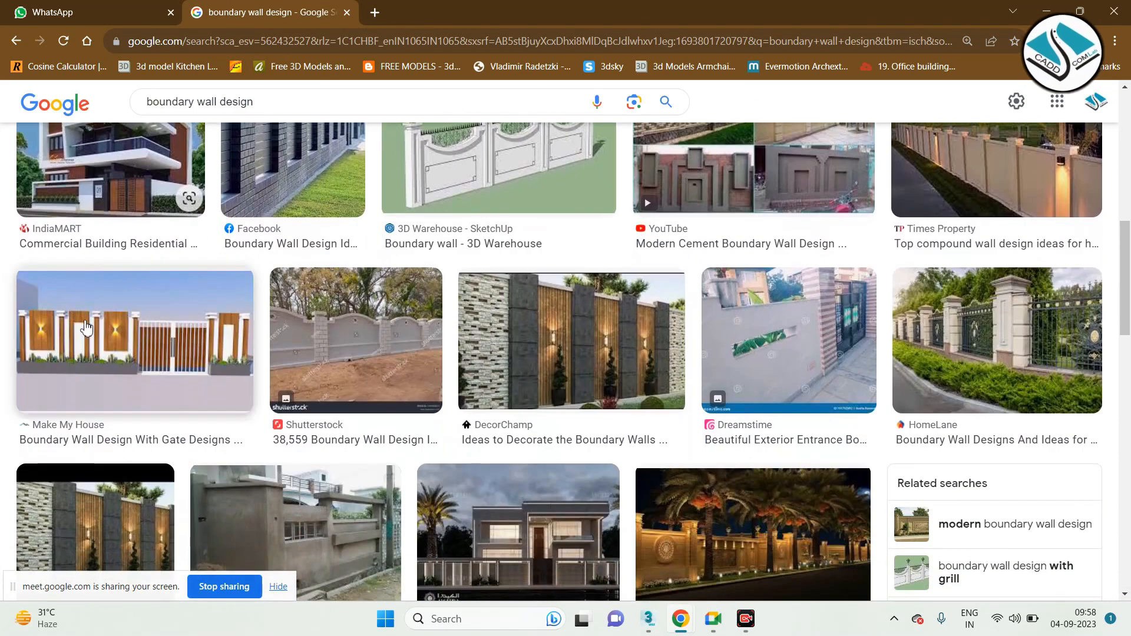
left_click(65, 326)
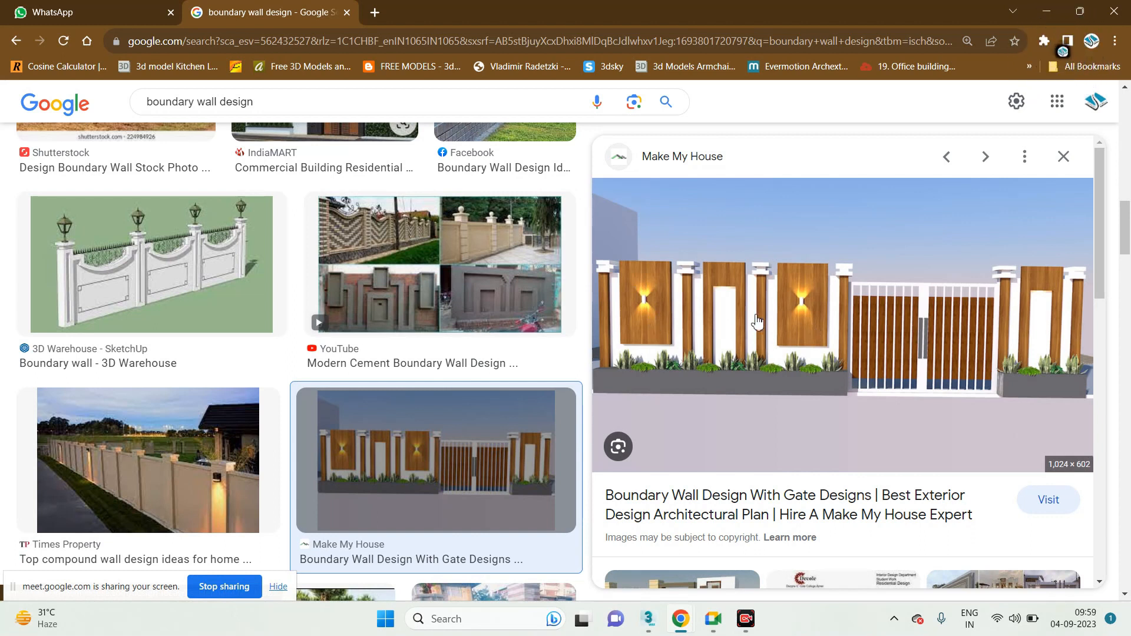
scroll(734, 323, "down", 2)
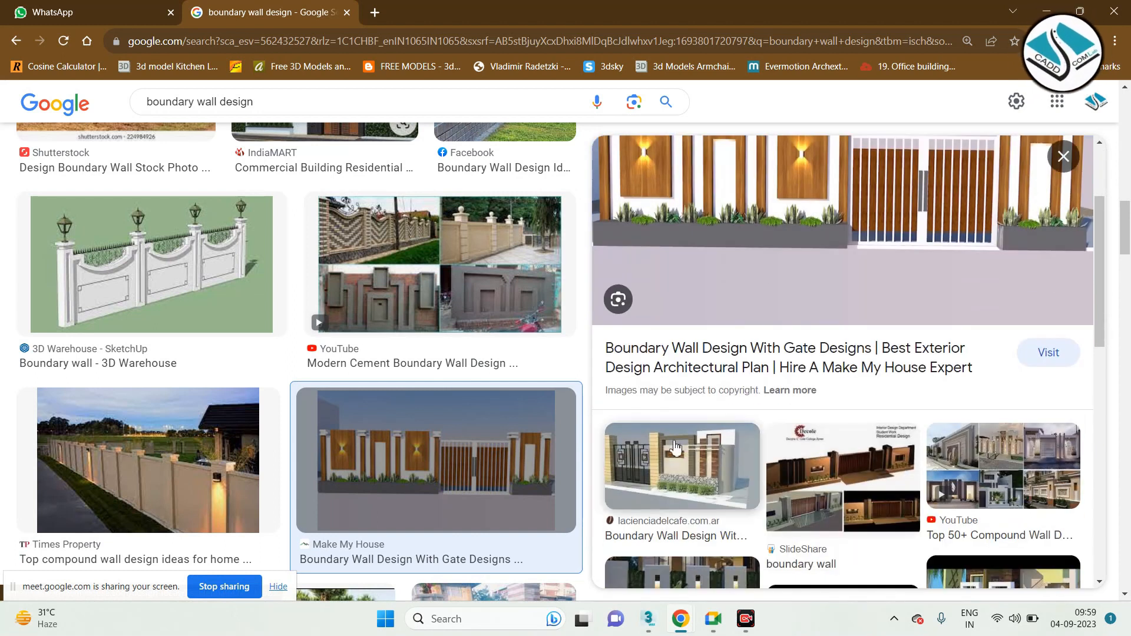
left_click(673, 463)
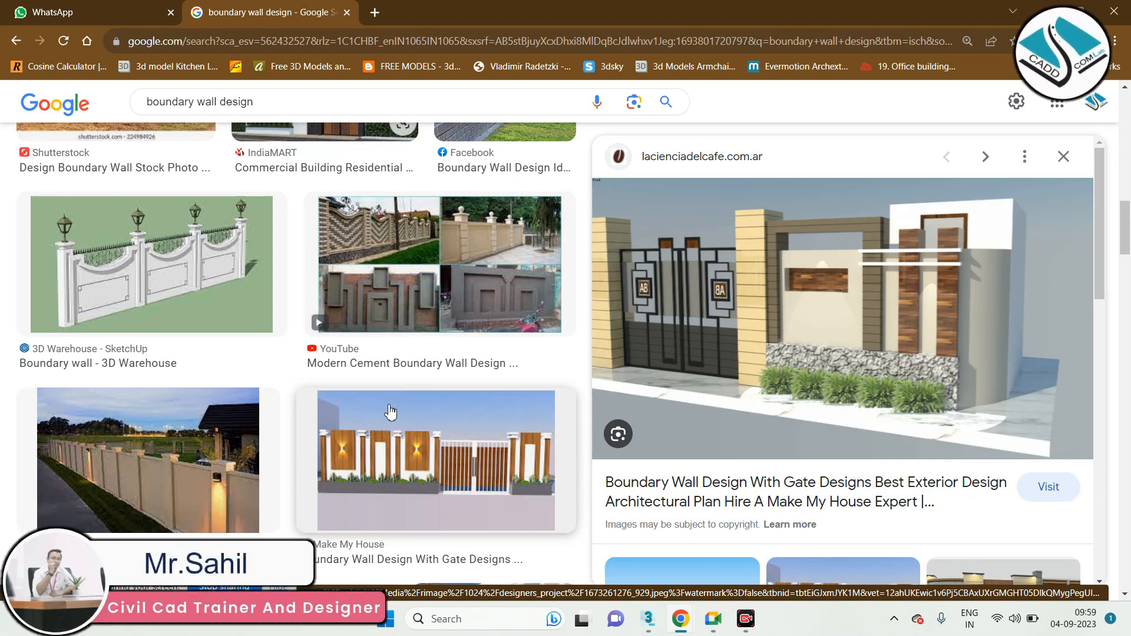
Preview the related YouTube "Best 50+ Compound Wall Design" collage and the IndiaMART "Modular Boundry wall design cemented" image
scroll(576, 533, "down", 5)
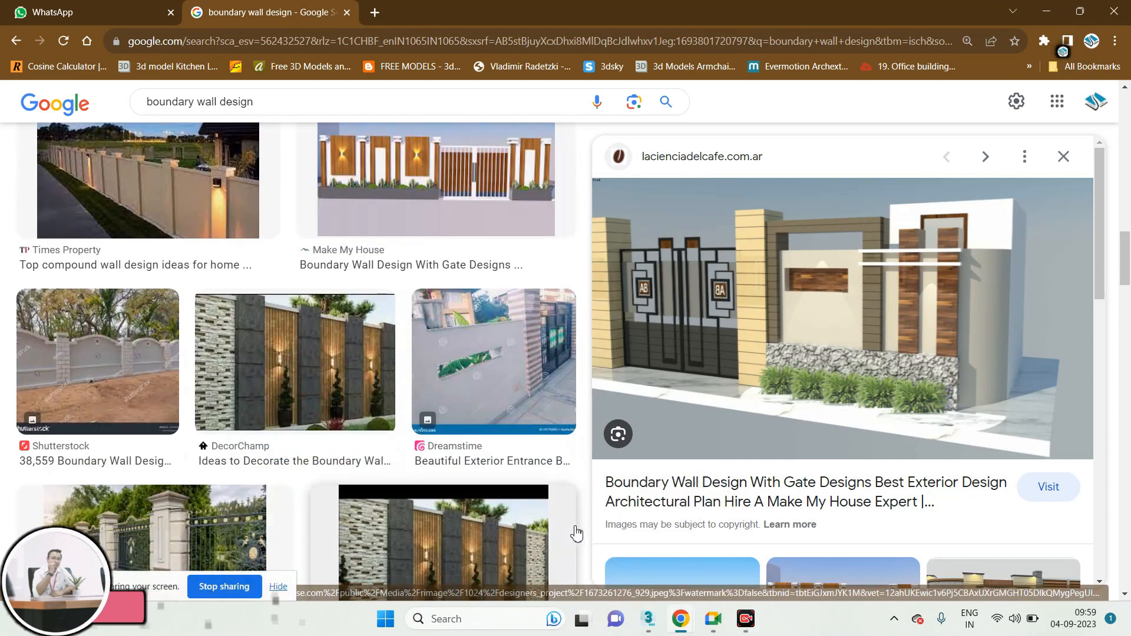
scroll(648, 427, "down", 6)
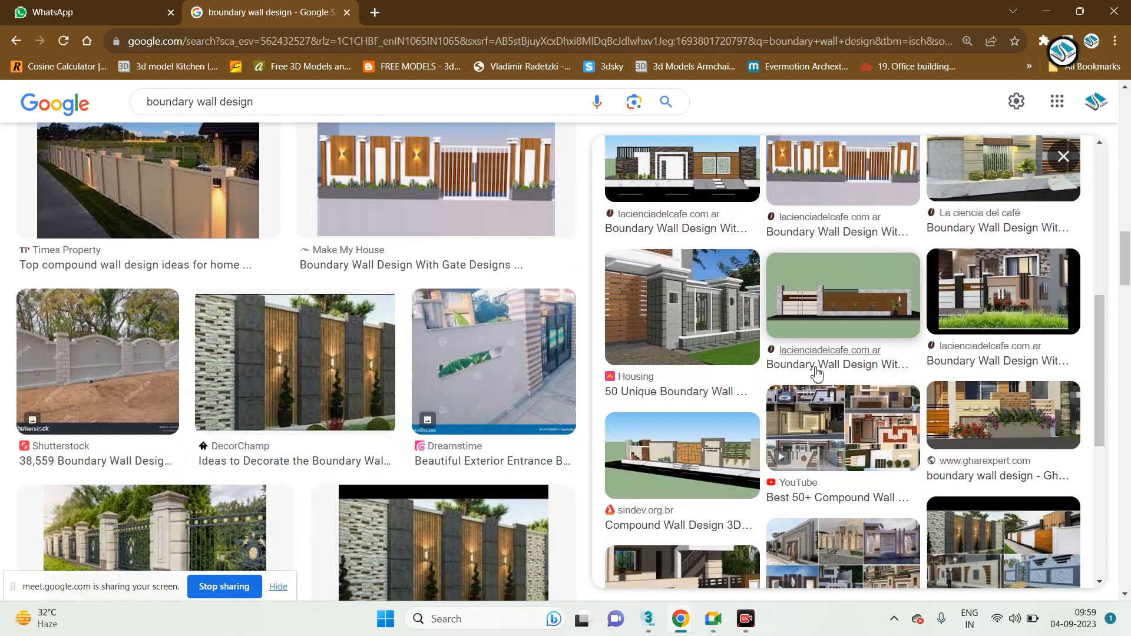
left_click(824, 425)
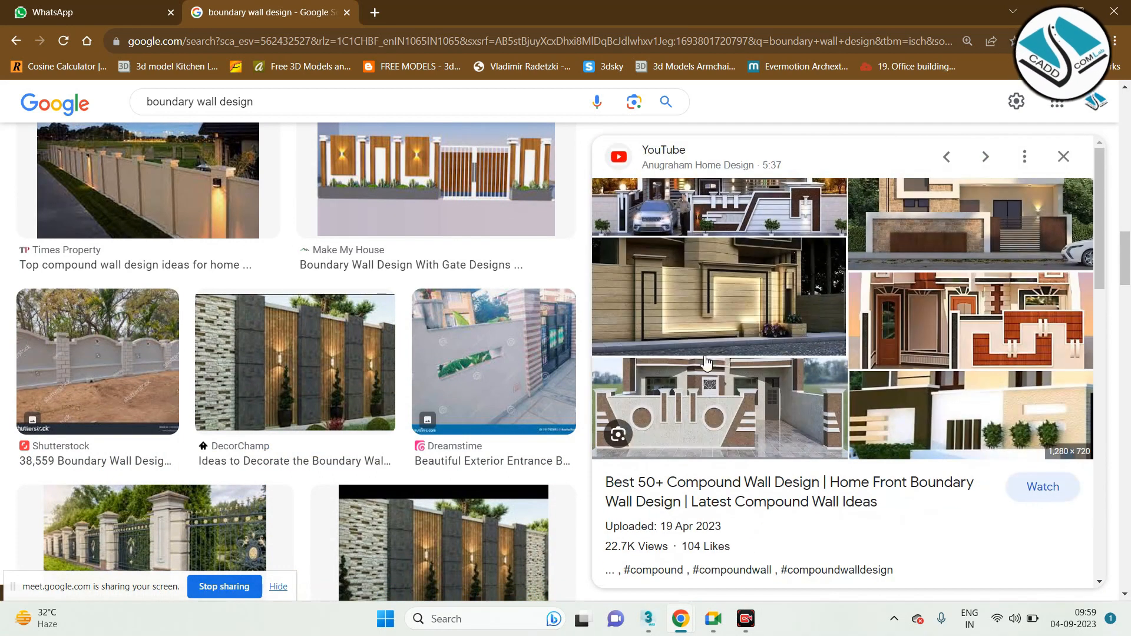
scroll(800, 405, "down", 10)
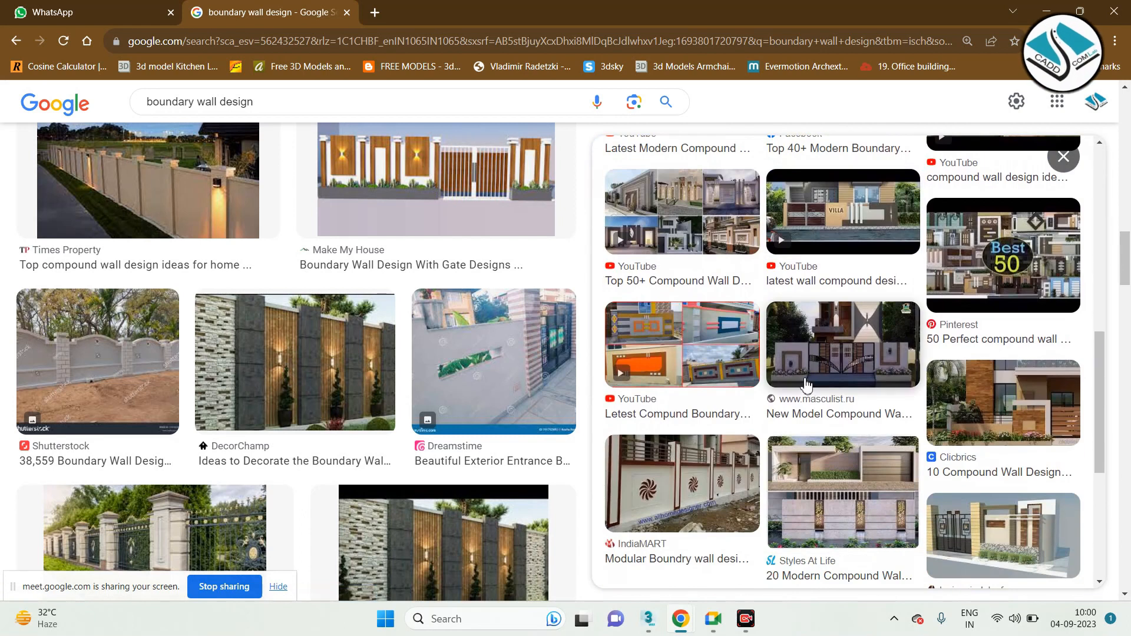
scroll(807, 386, "down", 3)
left_click(713, 345)
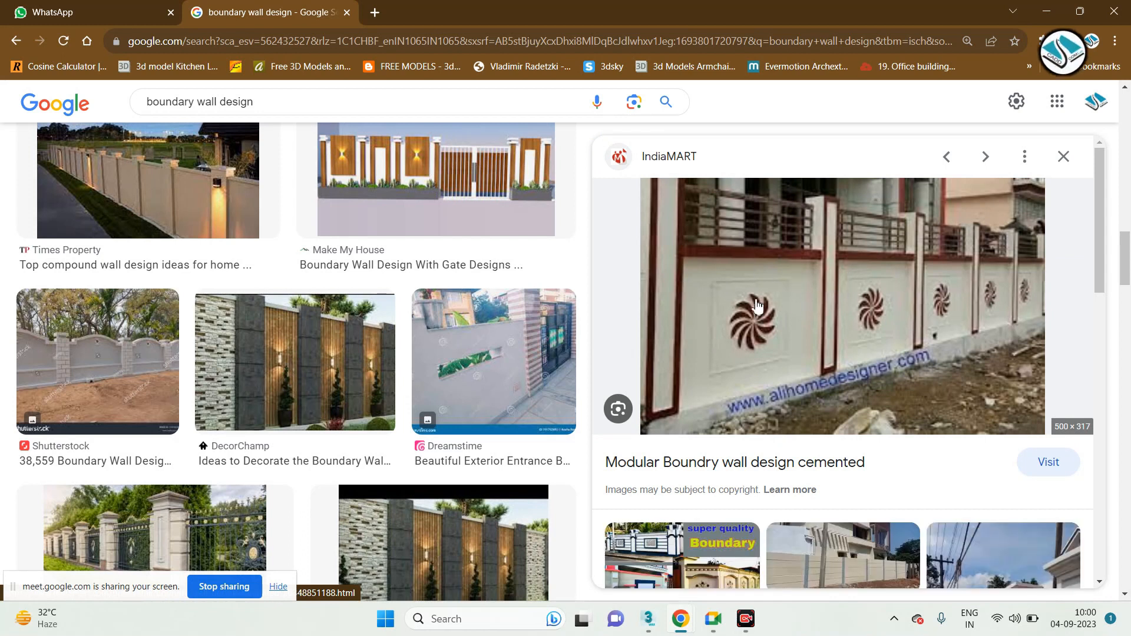
Browse the images related to the IndiaMART wall and the further boundary wall design results for more reference ideas
scroll(796, 301, "down", 3)
scroll(799, 301, "down", 7)
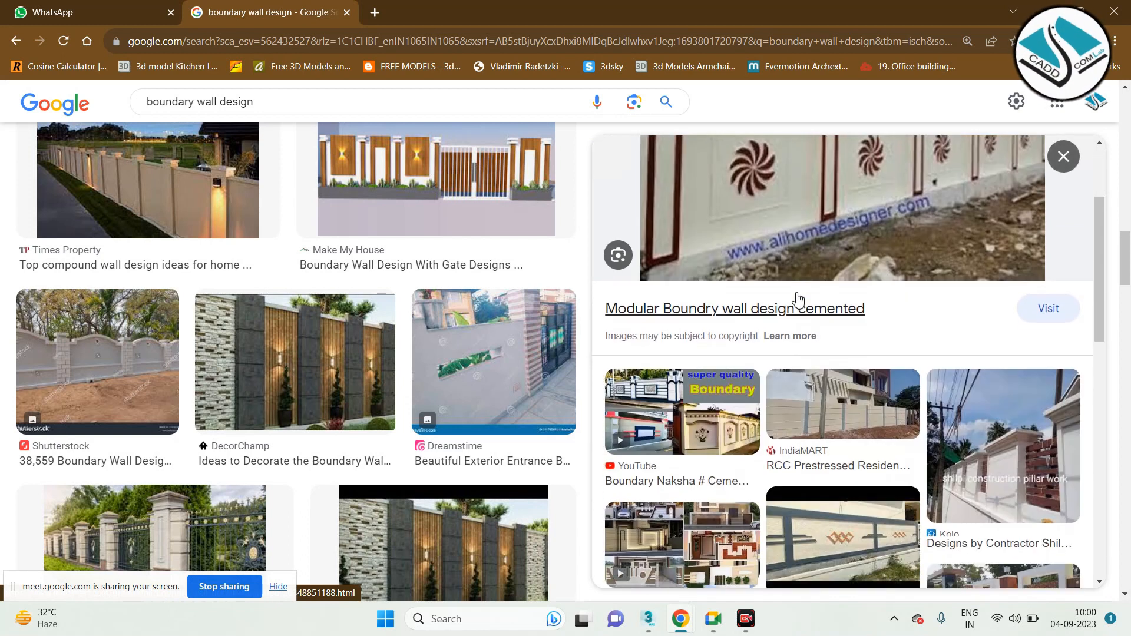
scroll(799, 303, "down", 5)
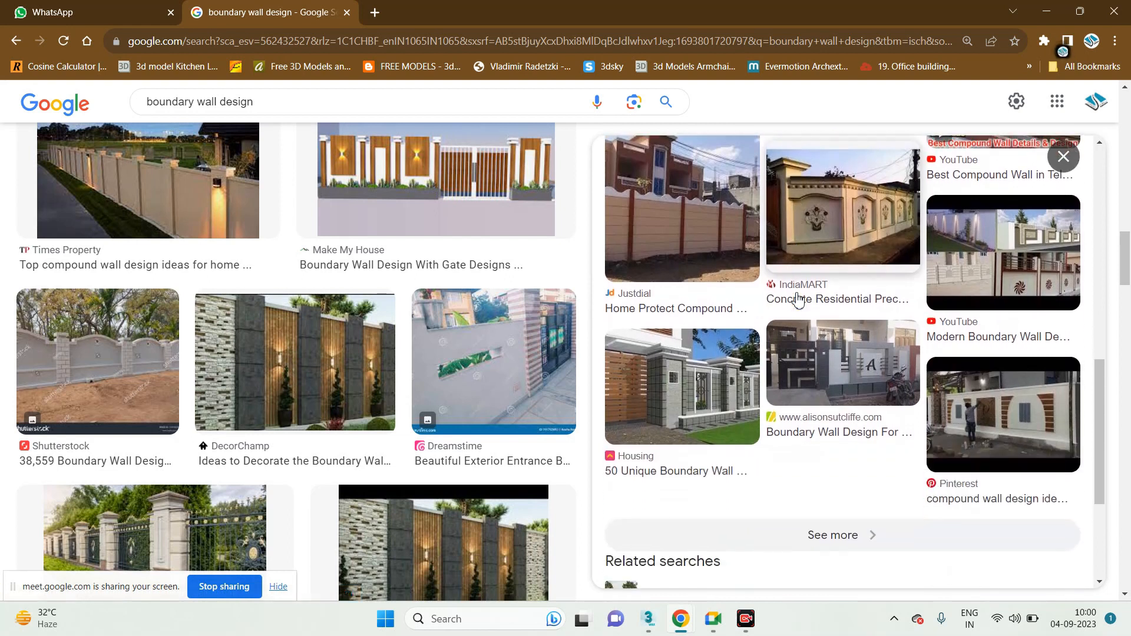
scroll(330, 330, "down", 1)
scroll(330, 330, "down", 5)
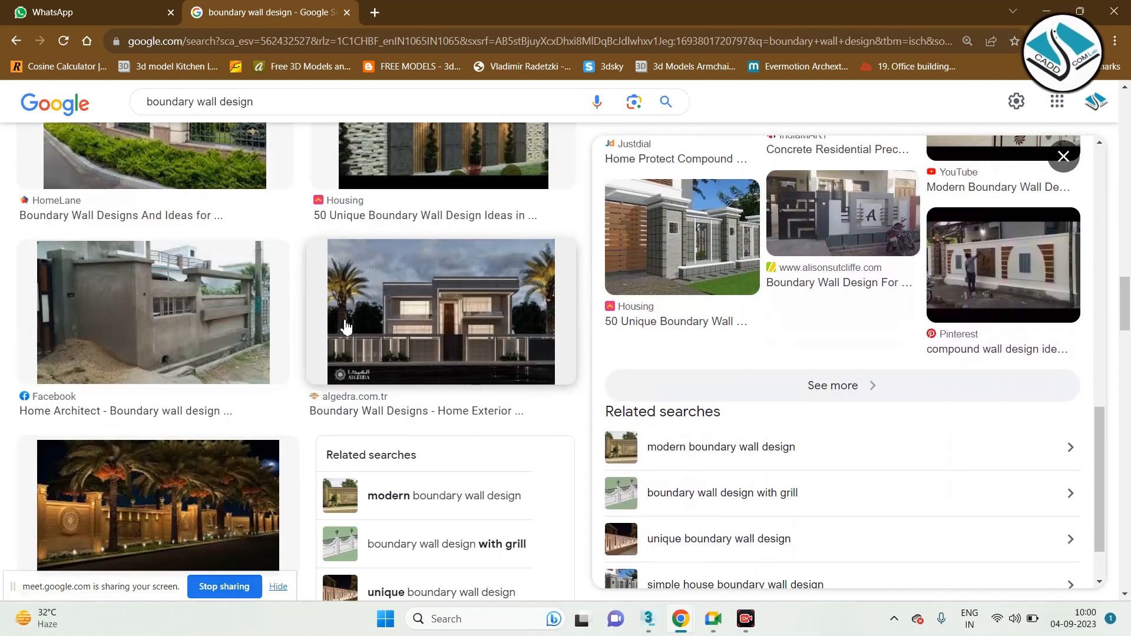
scroll(392, 324, "down", 5)
scroll(392, 324, "down", 4)
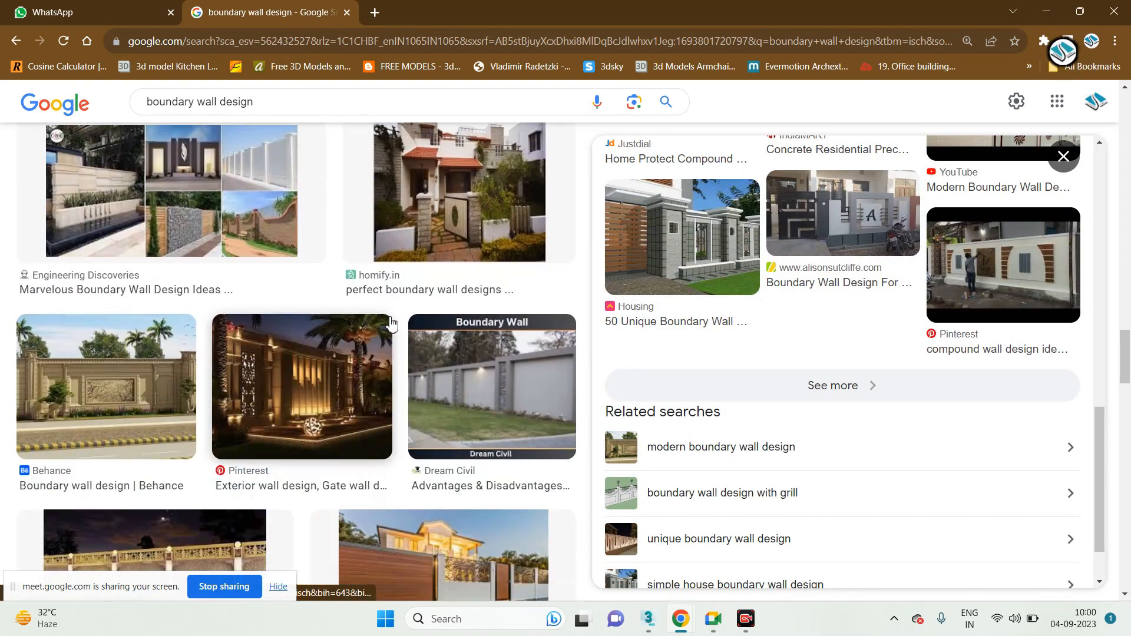
scroll(405, 321, "down", 4)
scroll(409, 326, "down", 4)
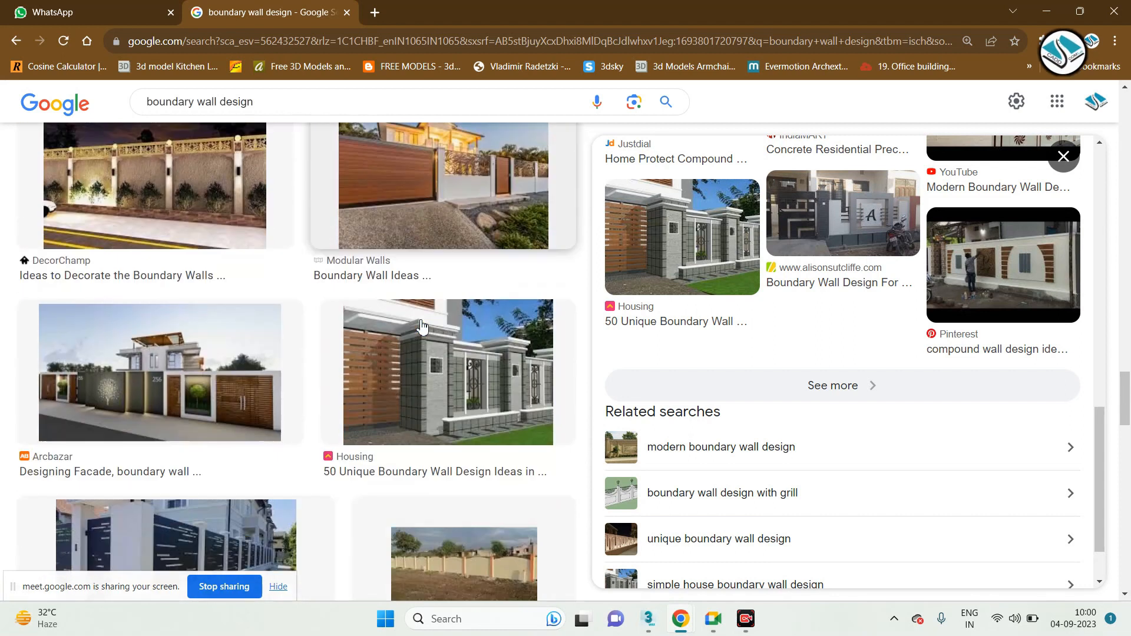